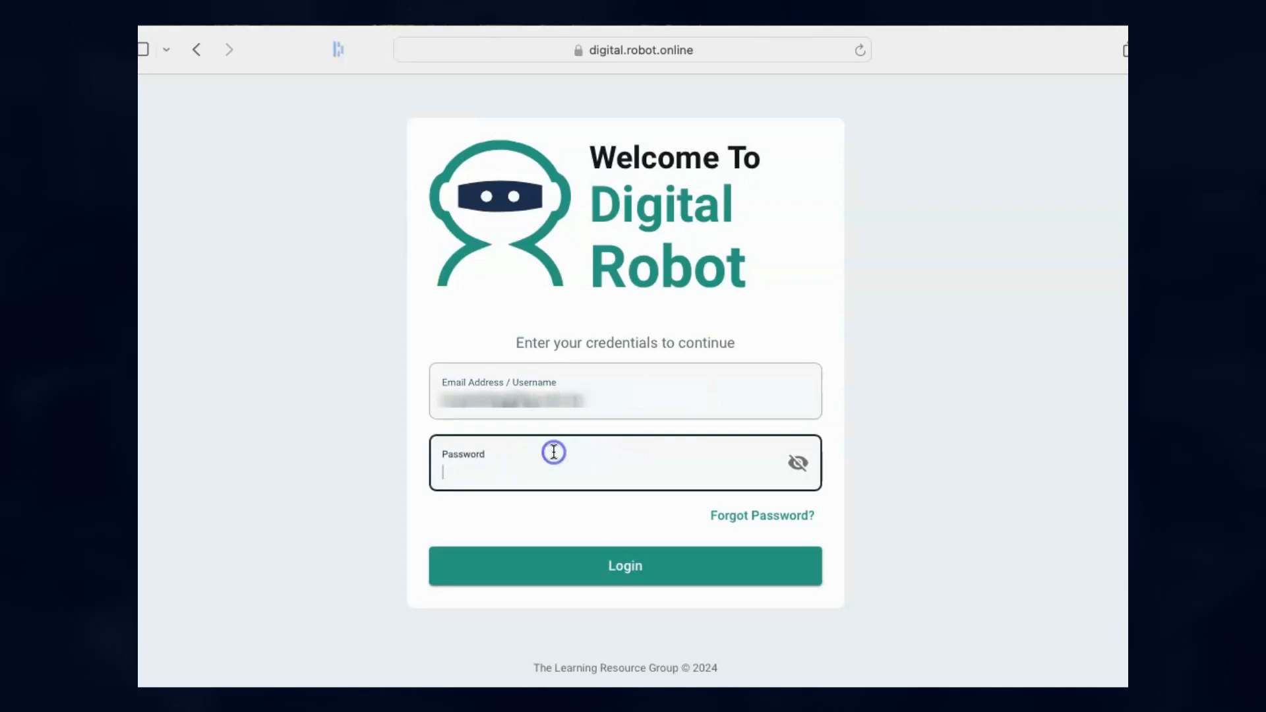
# Submit the login, accept the Terms of Use, and enter the emailed one-time password.
pyautogui.click(612, 566)
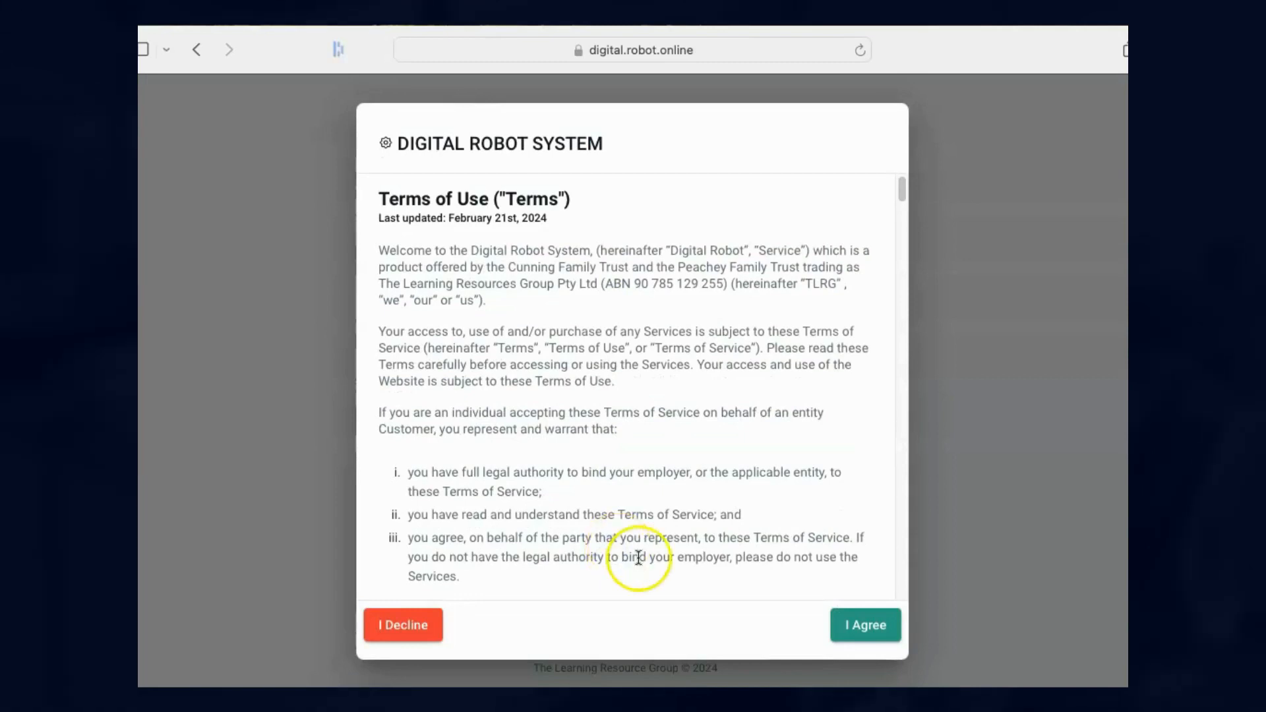
pyautogui.scroll(-10, 832, 551)
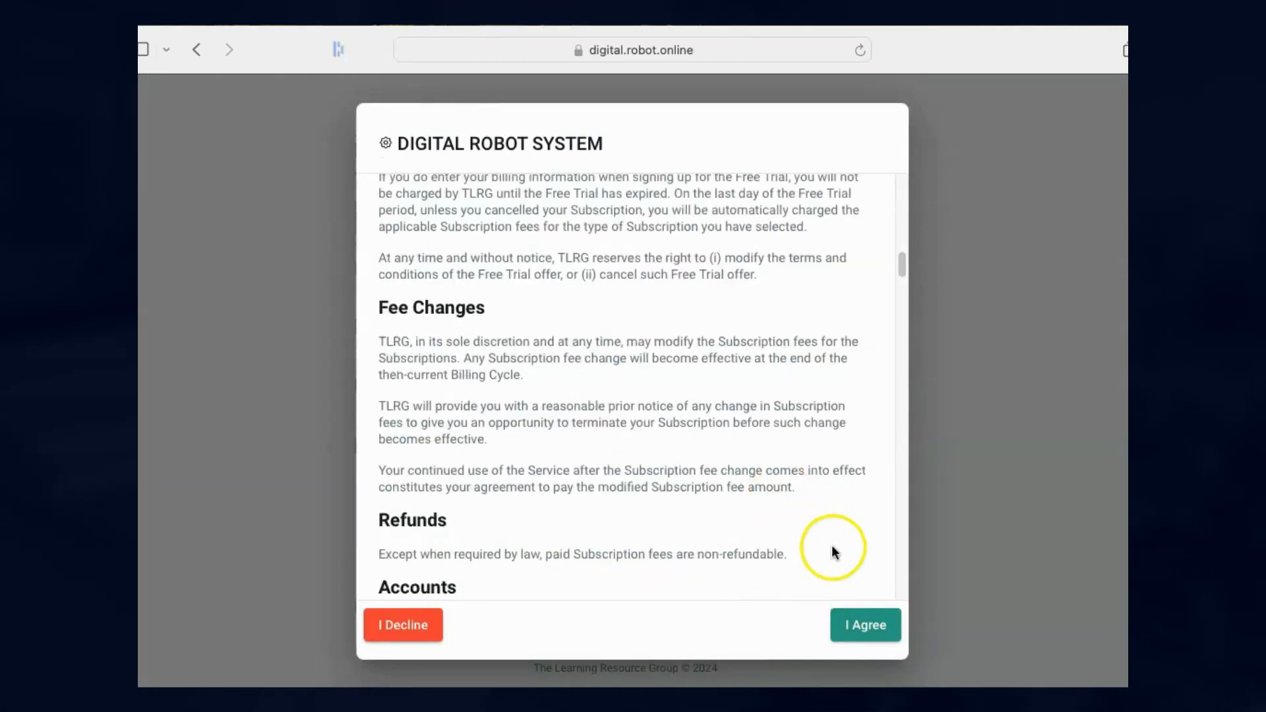
pyautogui.click(872, 633)
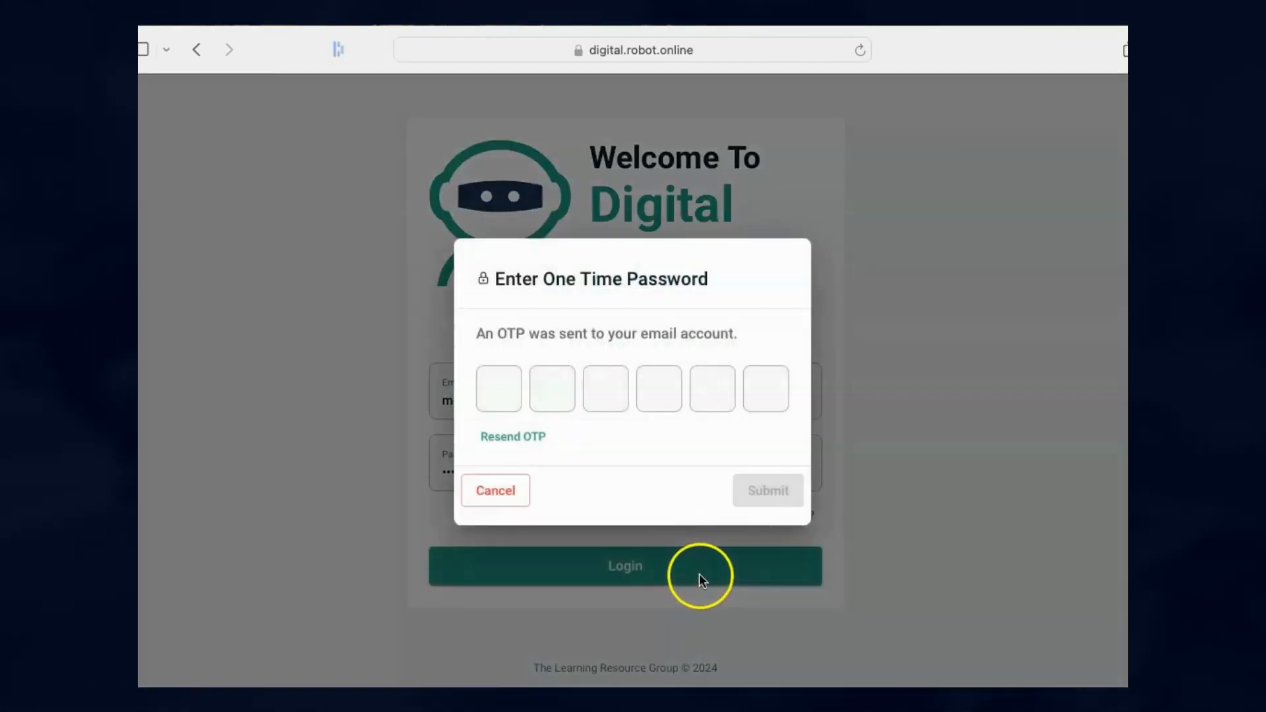
pyautogui.click(498, 388)
pyautogui.write('96')
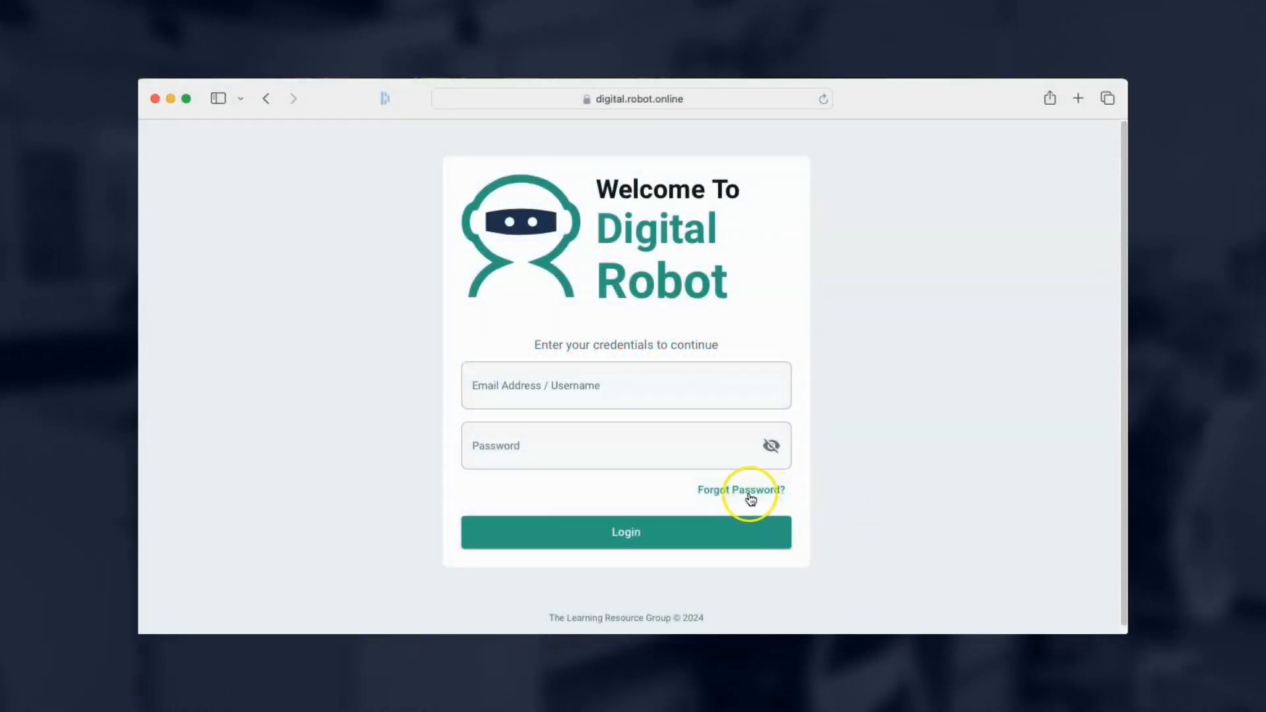
# Request a password reset e-mail for the account's registered address and load the emailed reset link.
pyautogui.click(750, 494)
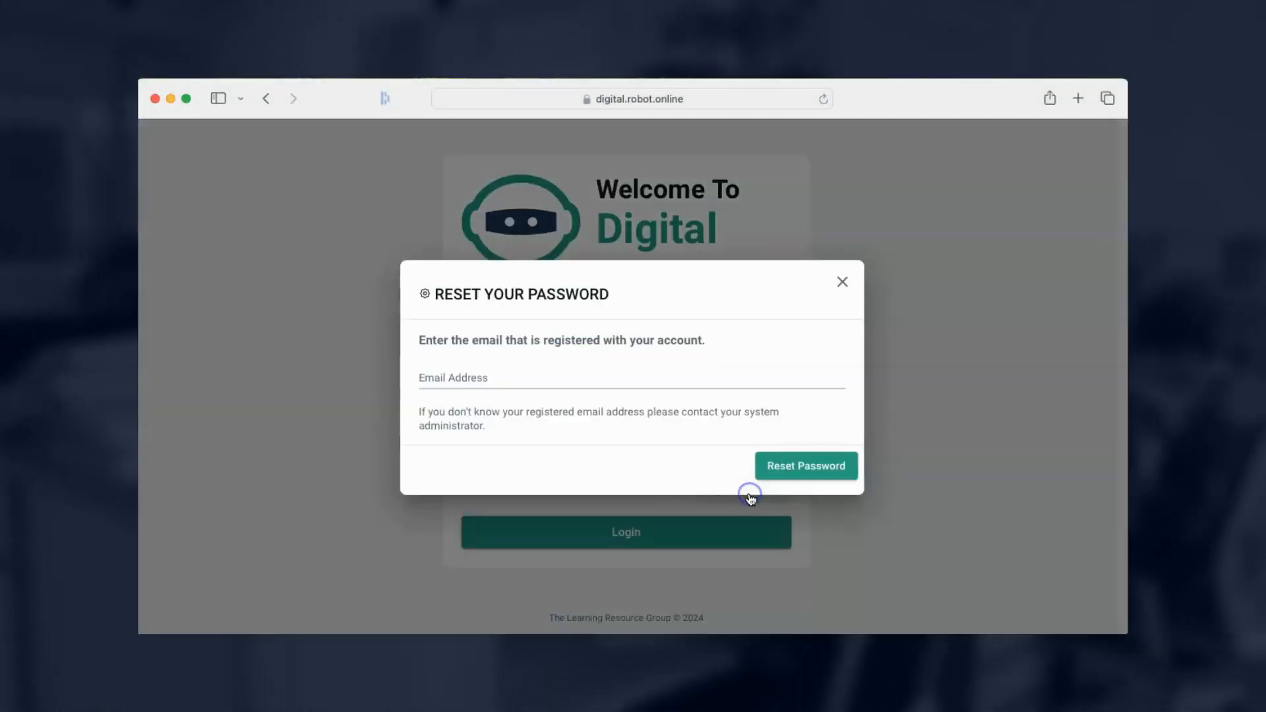
pyautogui.click(505, 369)
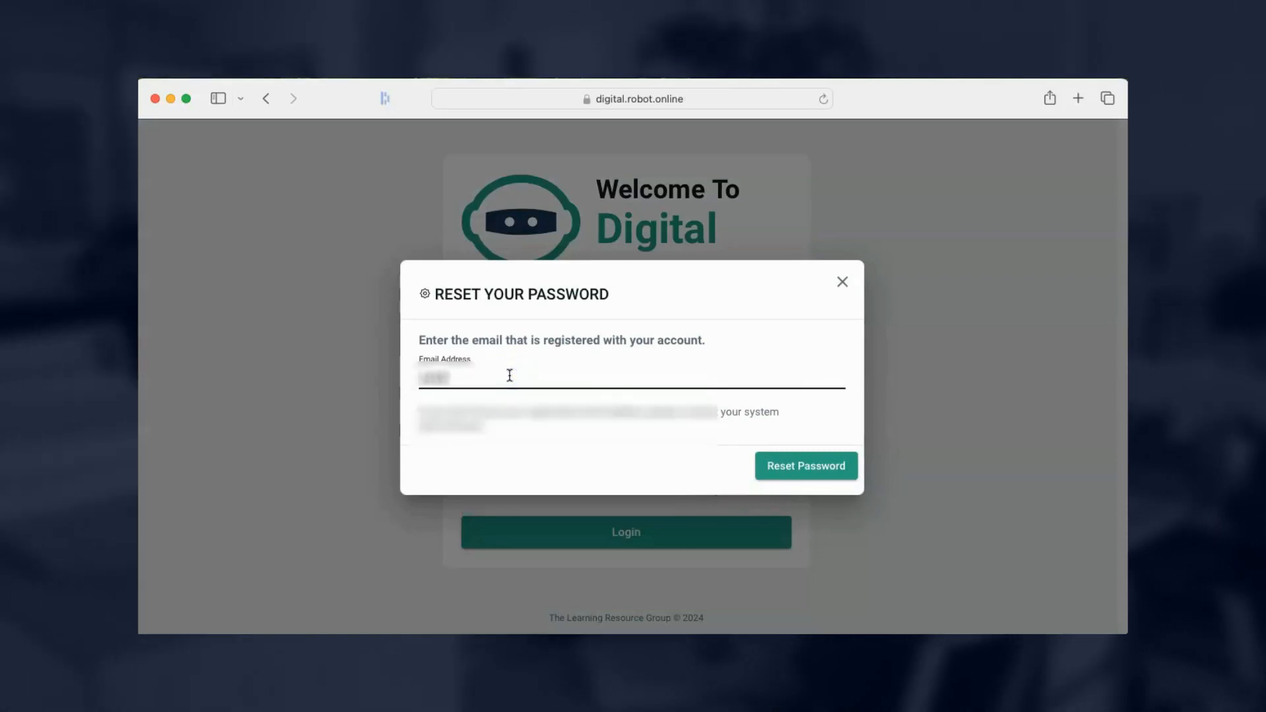
pyautogui.click(780, 466)
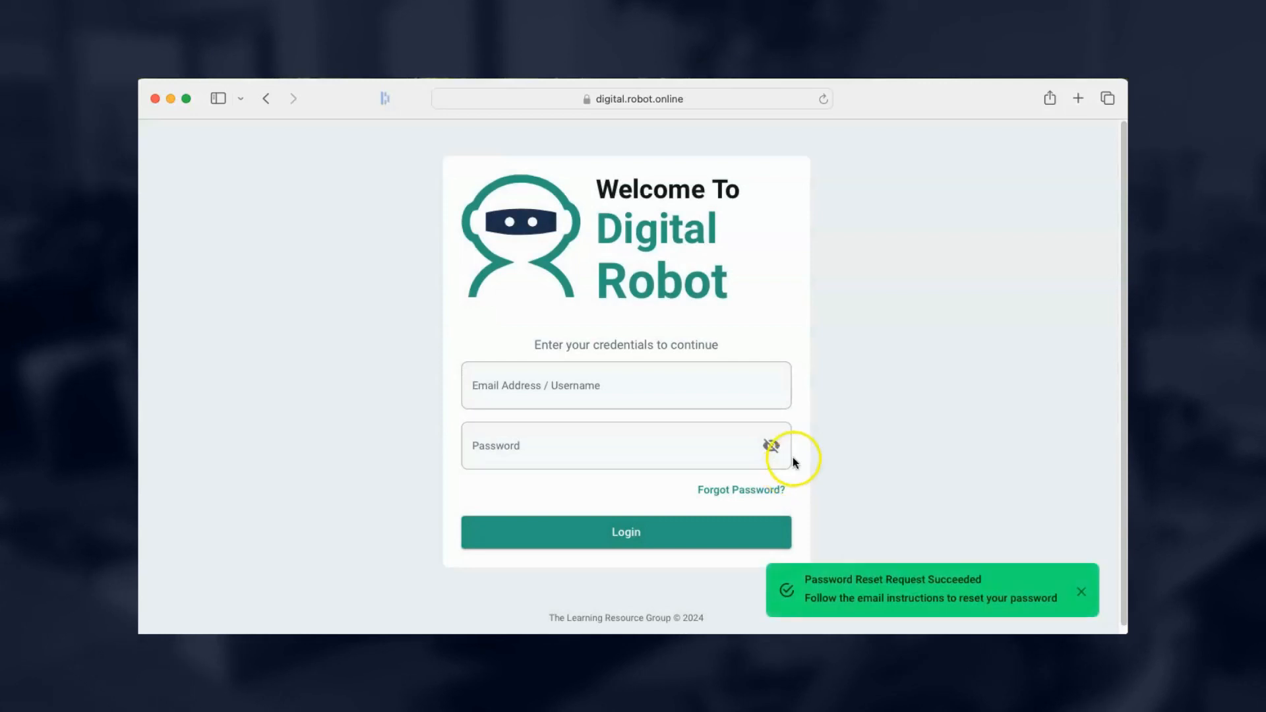
pyautogui.click(512, 98)
pyautogui.press('super+v')
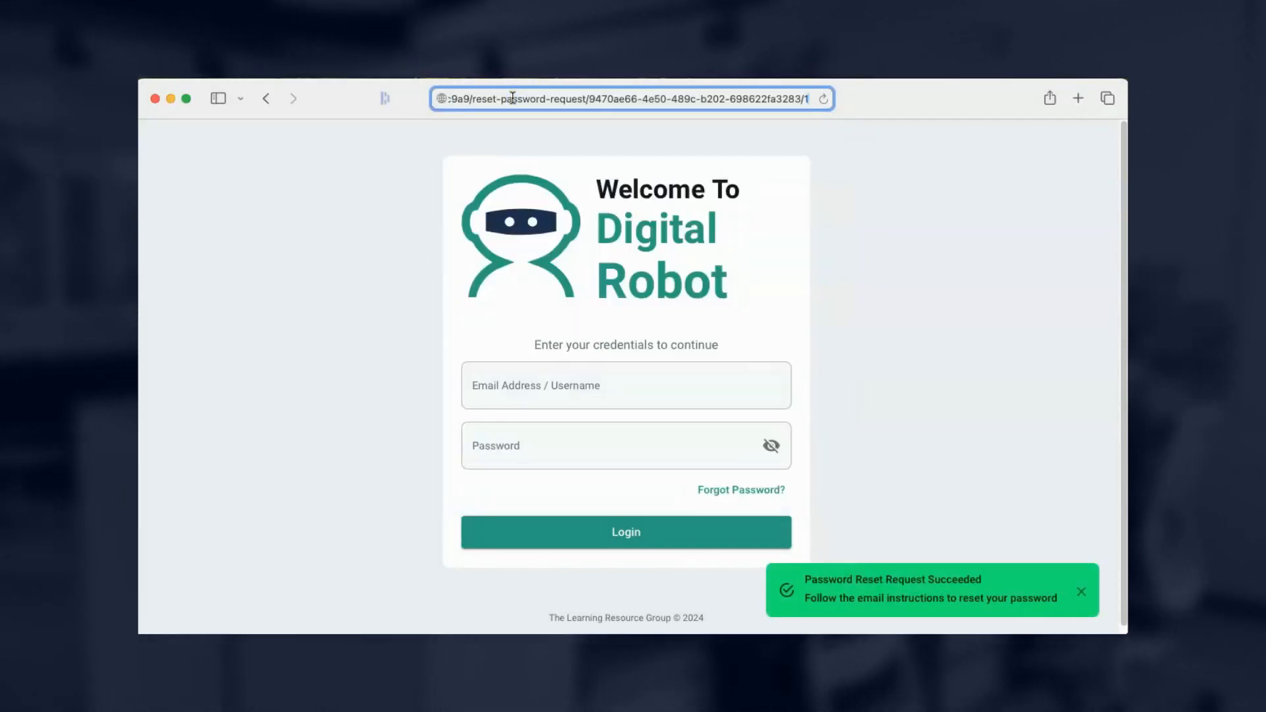
pyautogui.press('Return')
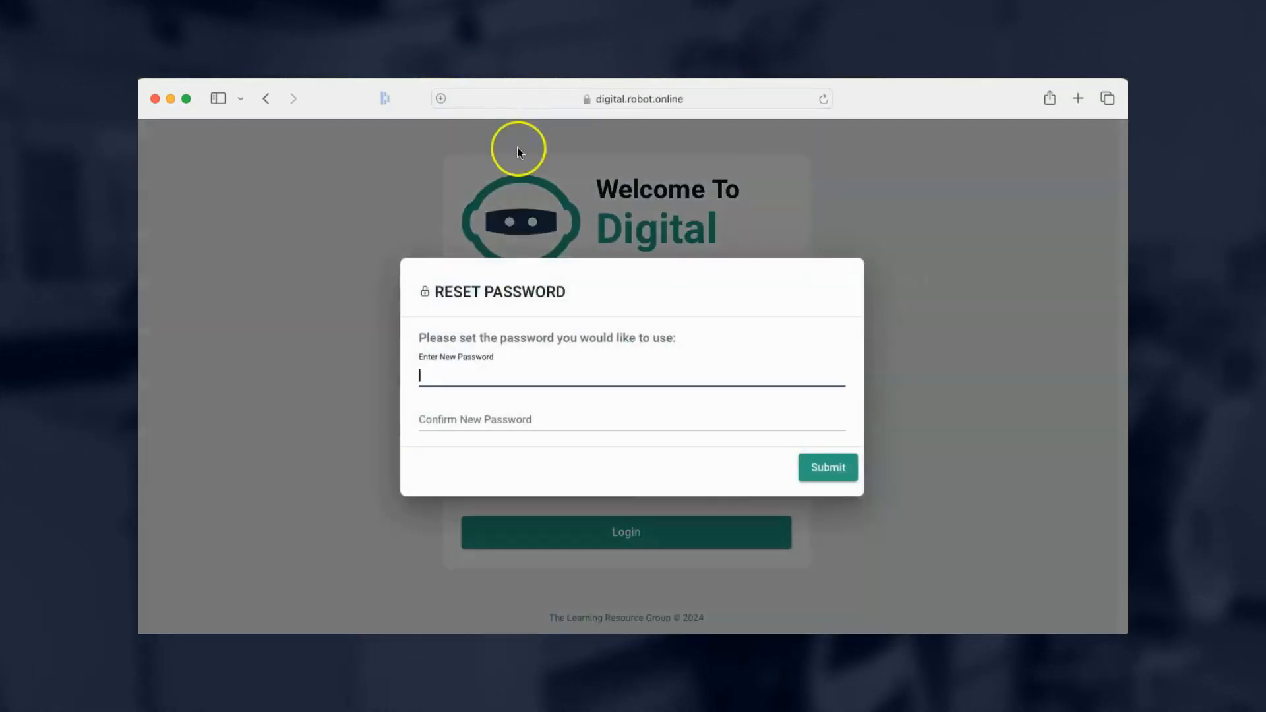
# Enter the new password, confirm it with a matching entry, and submit it.
pyautogui.click(531, 370)
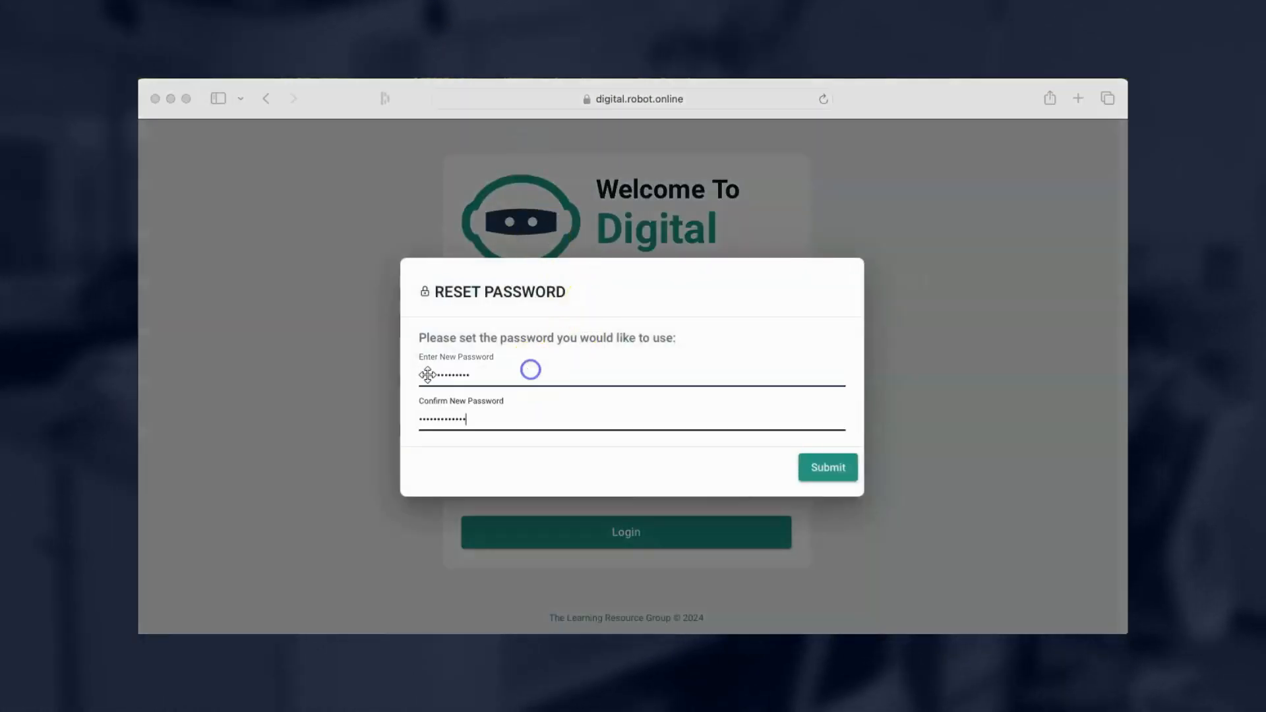
pyautogui.click(425, 371)
pyautogui.doubleClick(426, 371)
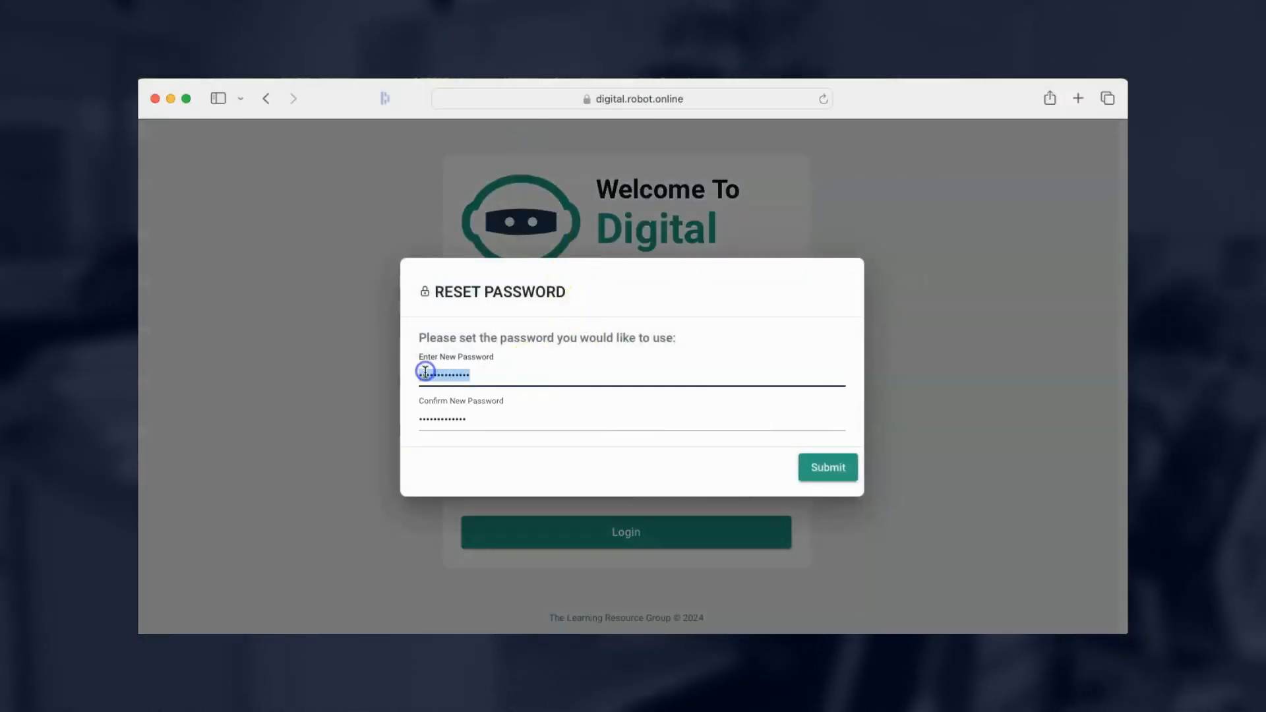
pyautogui.click(419, 416)
pyautogui.doubleClick(421, 417)
pyautogui.press('super+v')
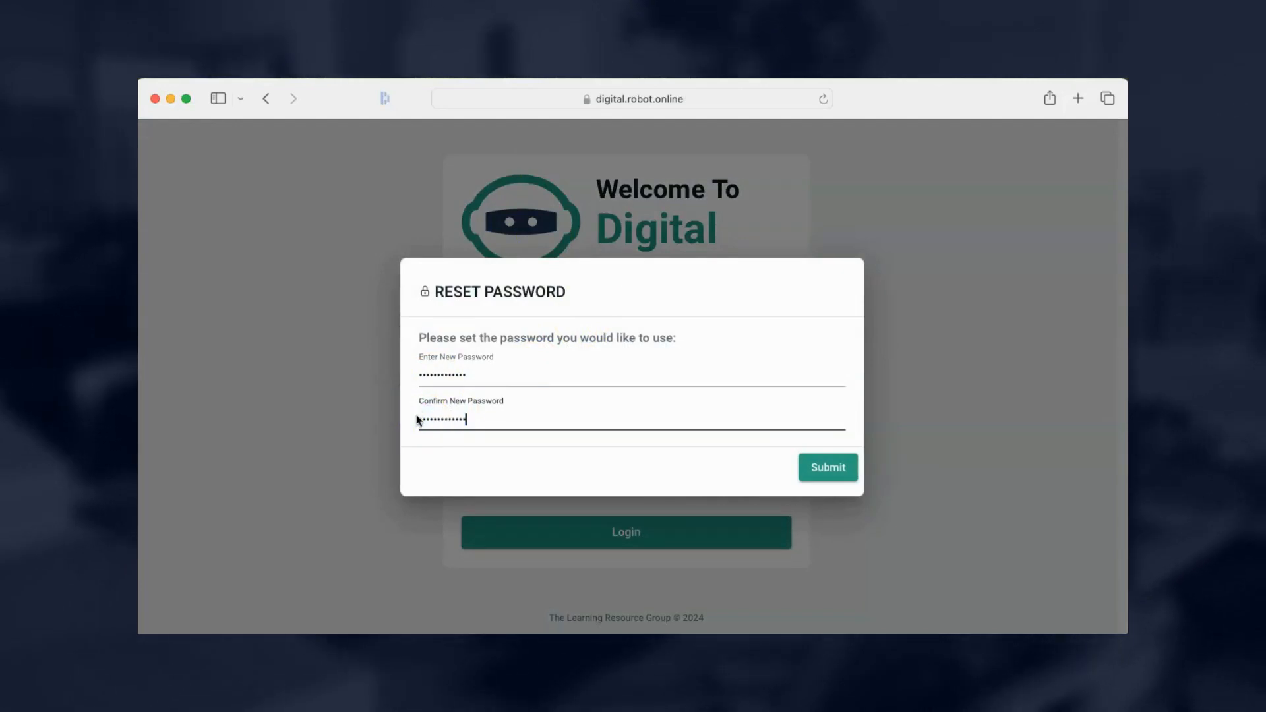
pyautogui.click(828, 468)
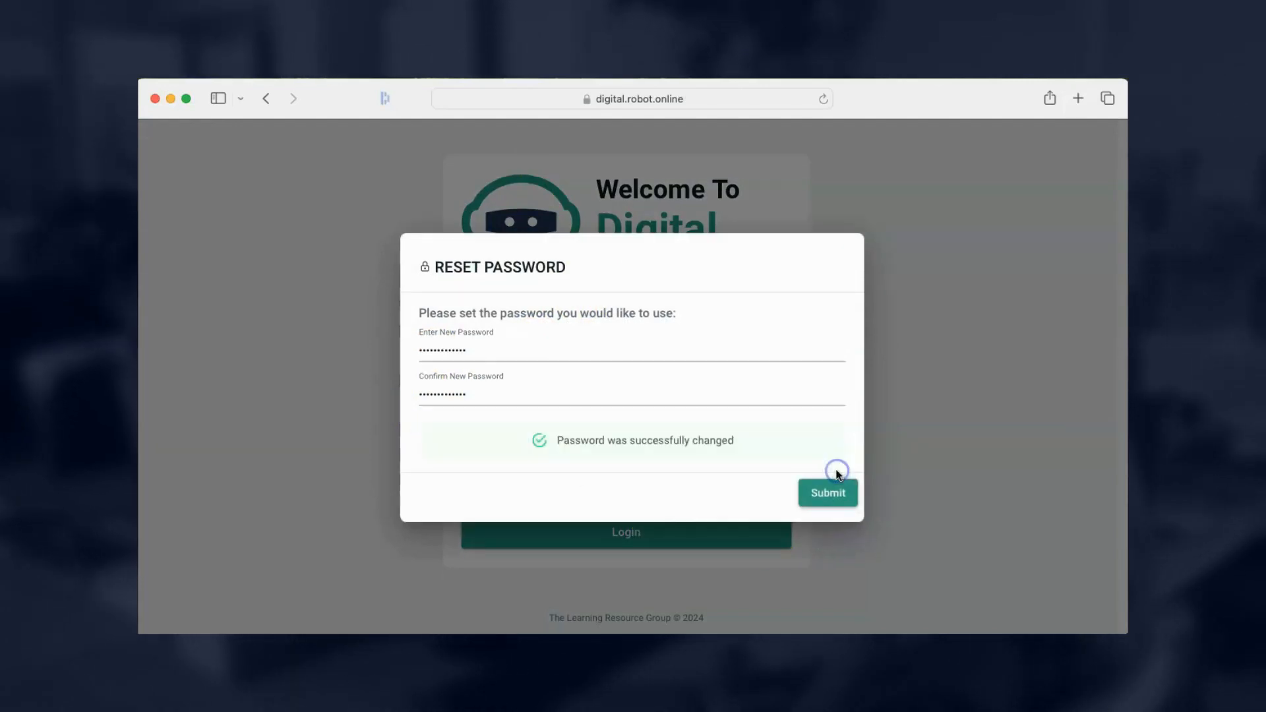
# Fill in the suggested one-time password and confirm the verification.
pyautogui.click(520, 388)
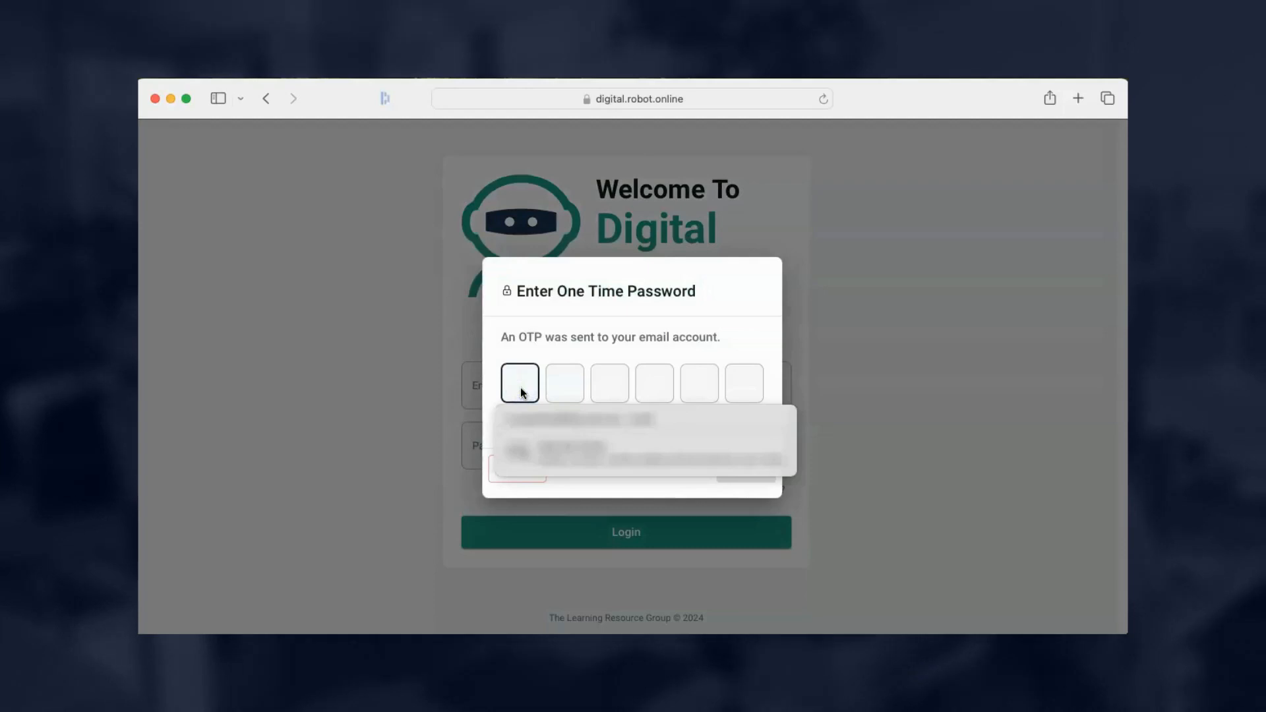
pyautogui.click(538, 417)
pyautogui.click(748, 473)
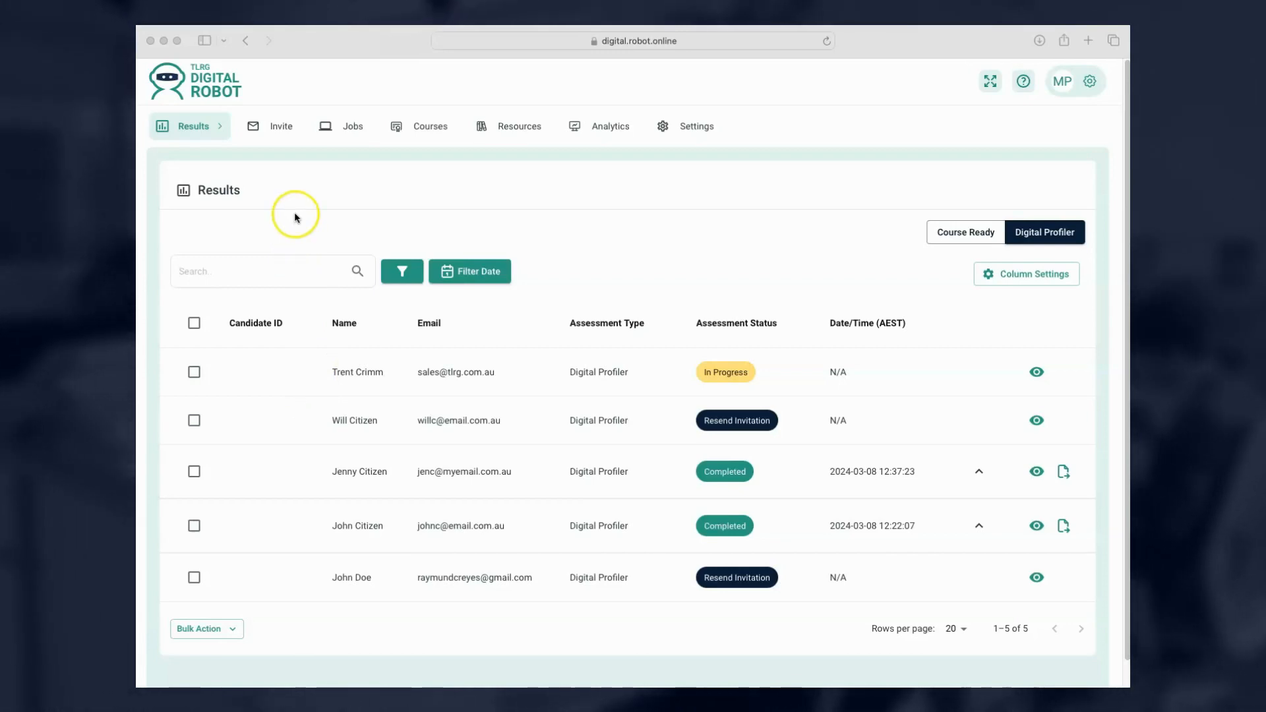
# Open the Single Candidate invite form, keeping Digital Profiler as the assessment type, and review the name and e-mail fields.
pyautogui.click(268, 125)
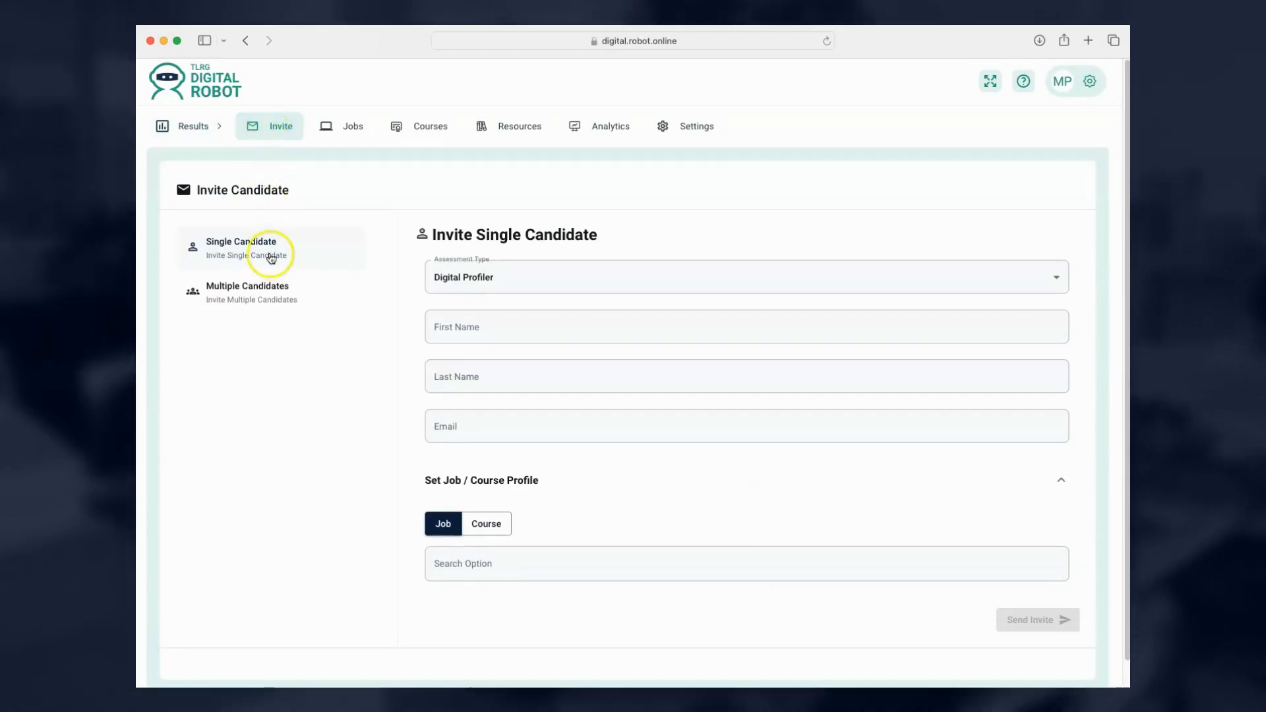
pyautogui.click(270, 256)
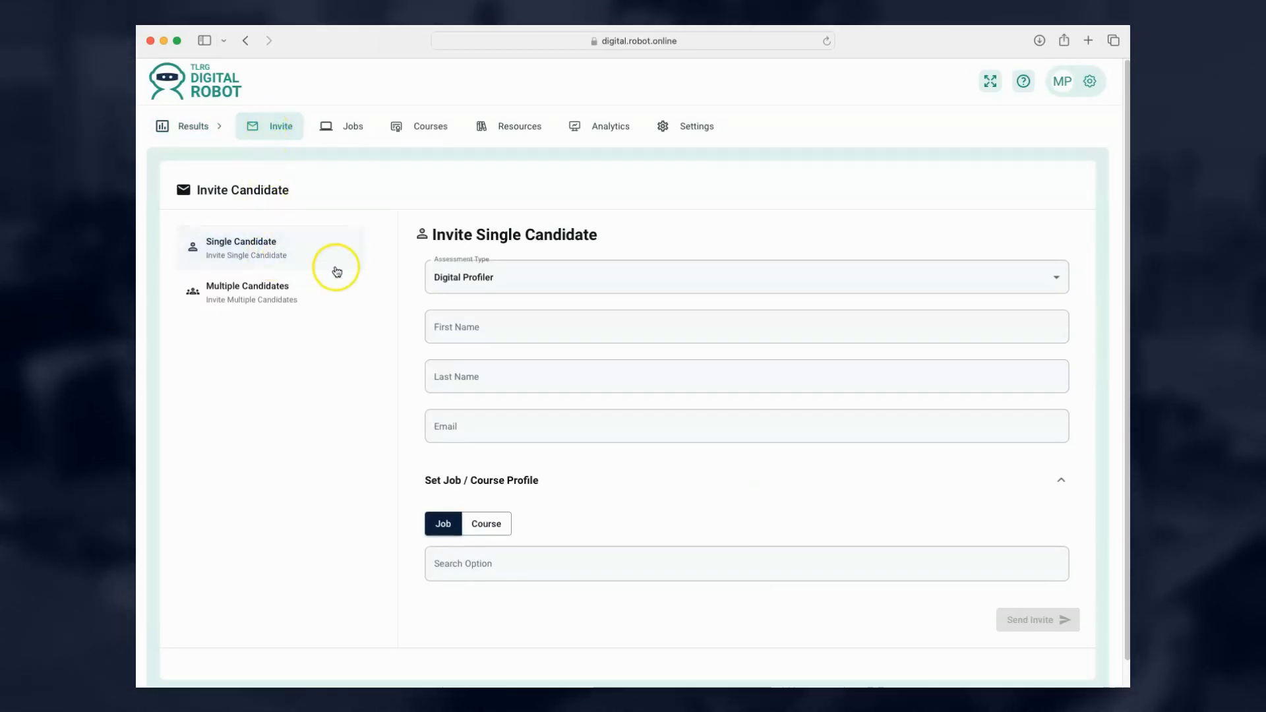
pyautogui.click(544, 285)
pyautogui.click(541, 280)
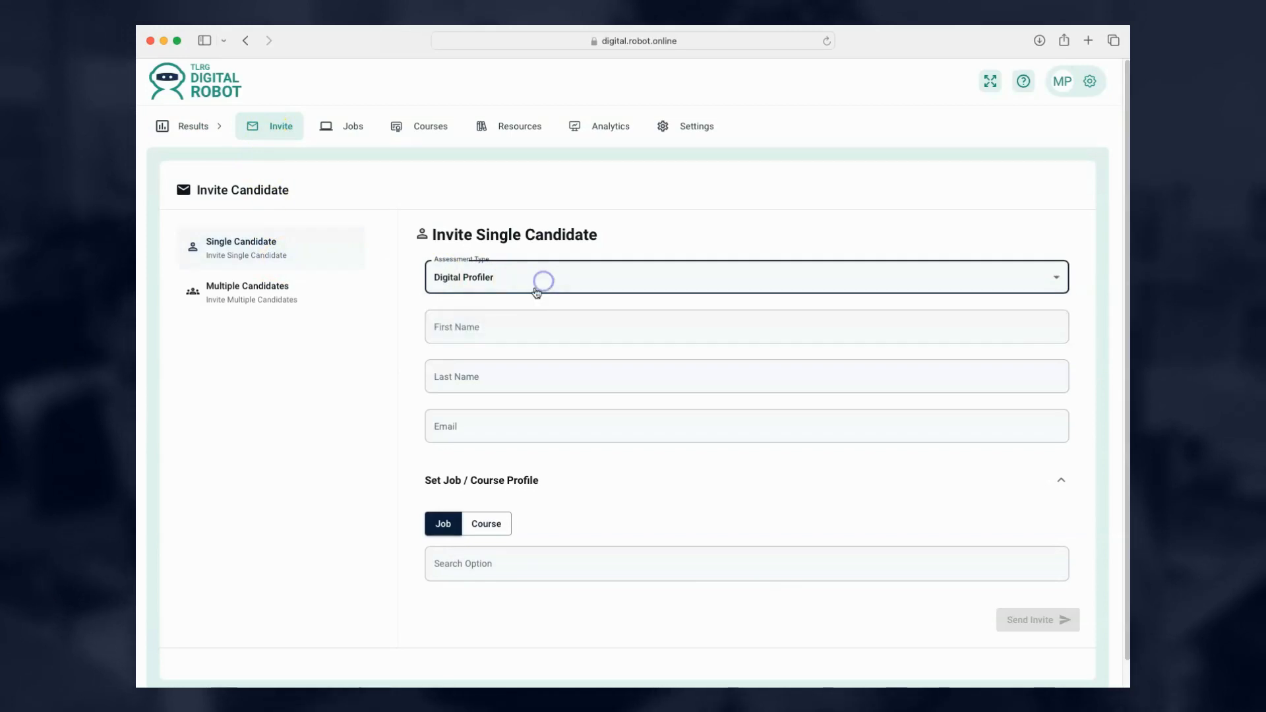
pyautogui.click(494, 333)
pyautogui.click(467, 379)
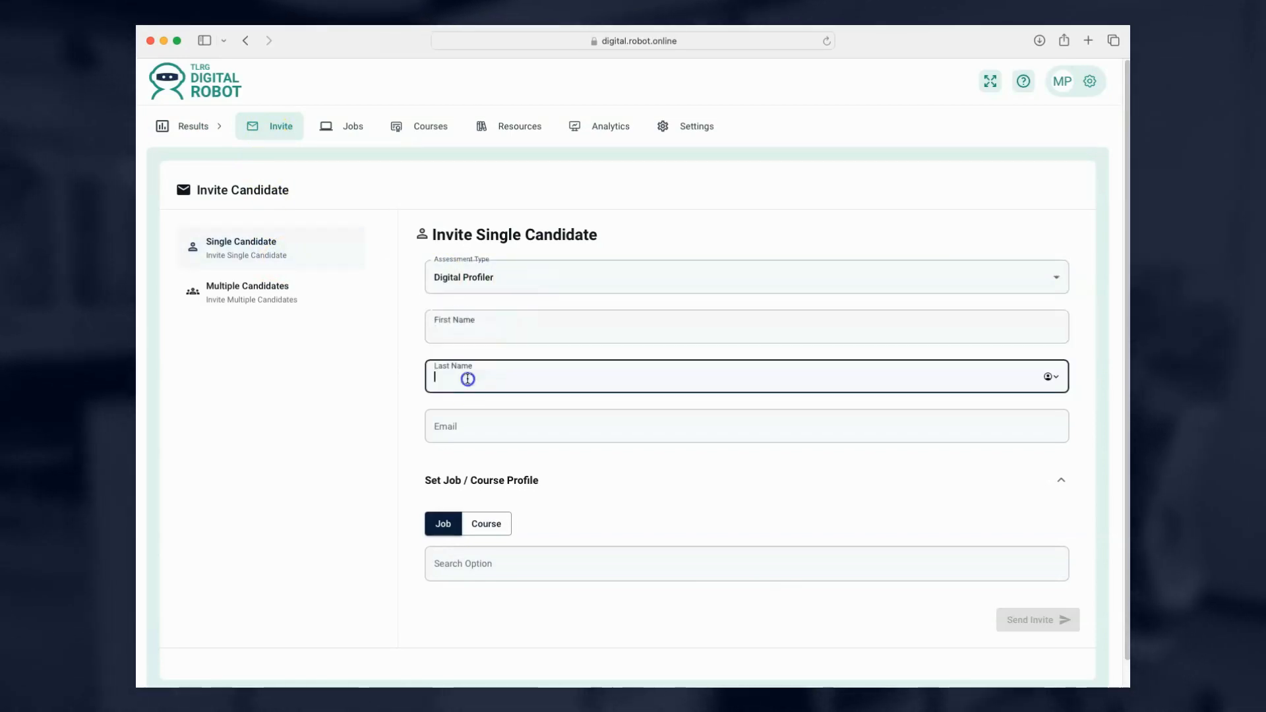
pyautogui.click(460, 425)
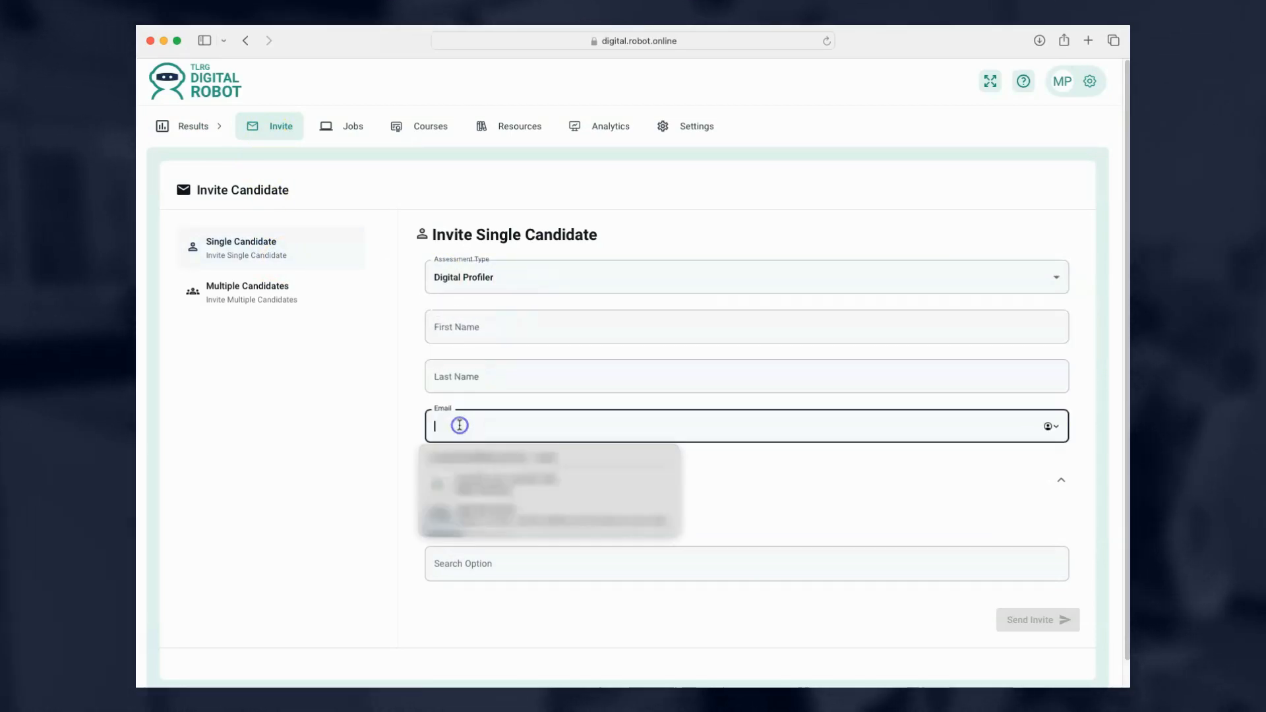
pyautogui.click(356, 427)
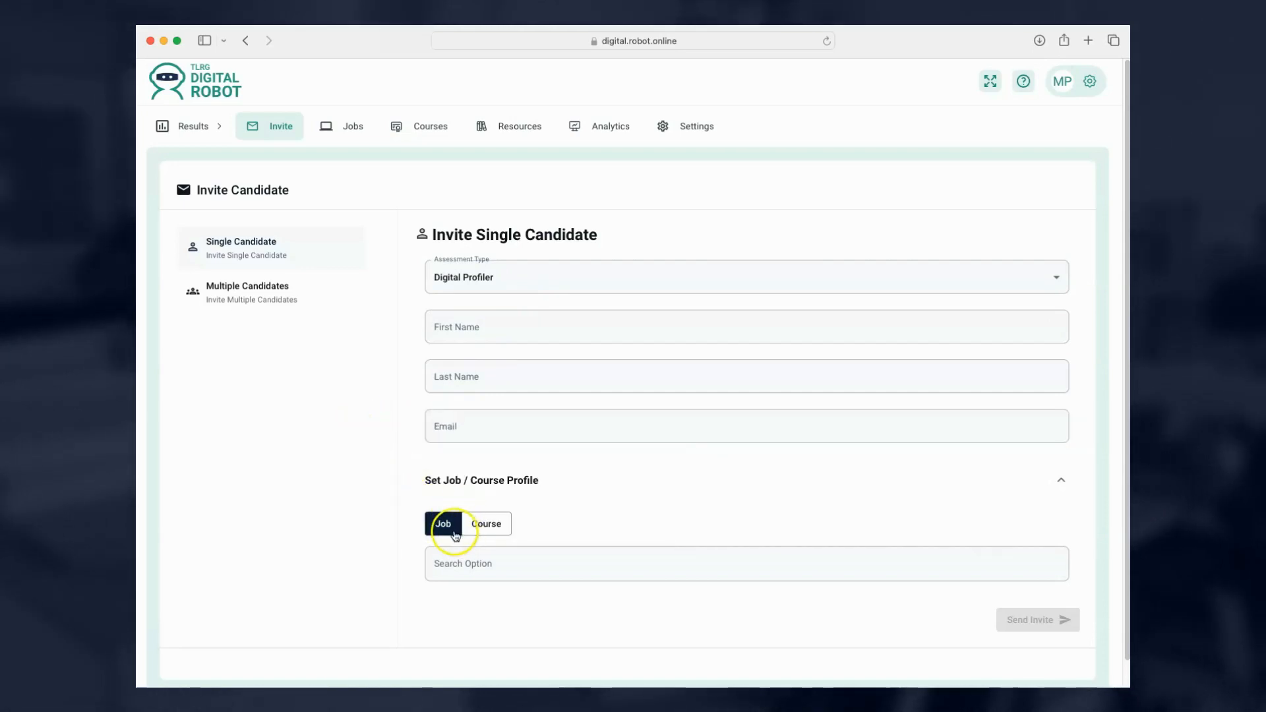
pyautogui.click(486, 277)
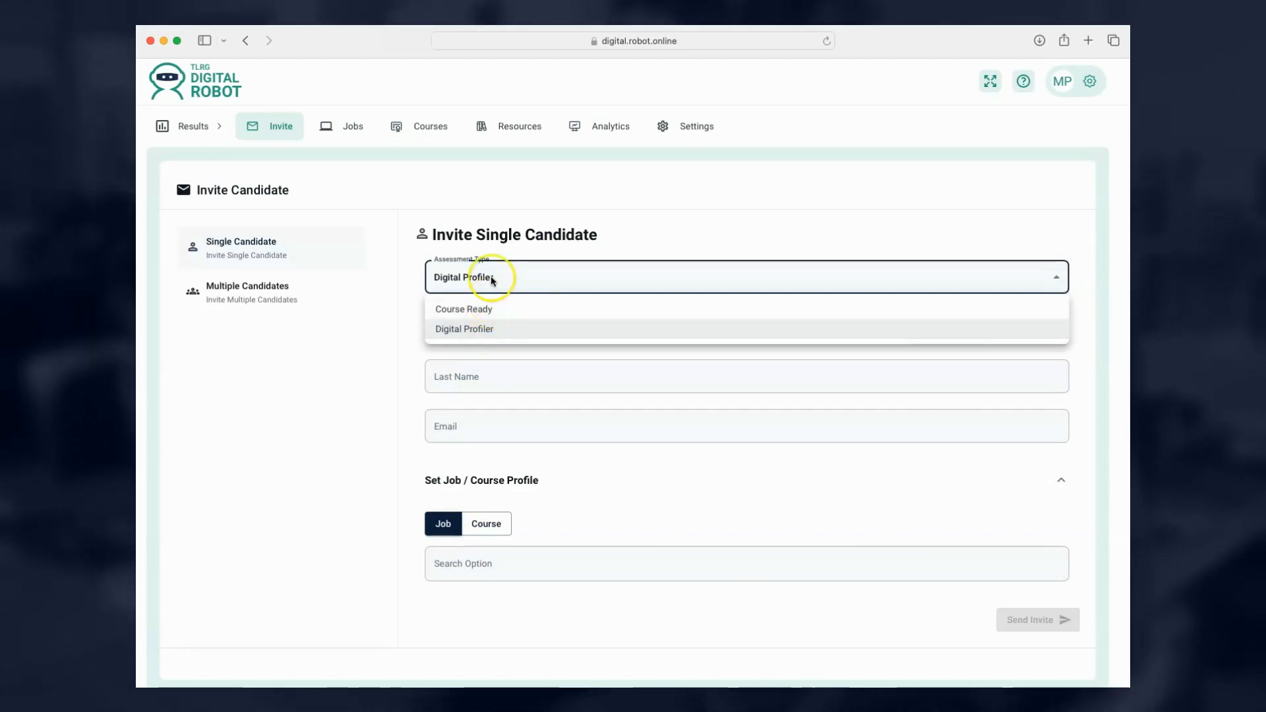
pyautogui.click(492, 280)
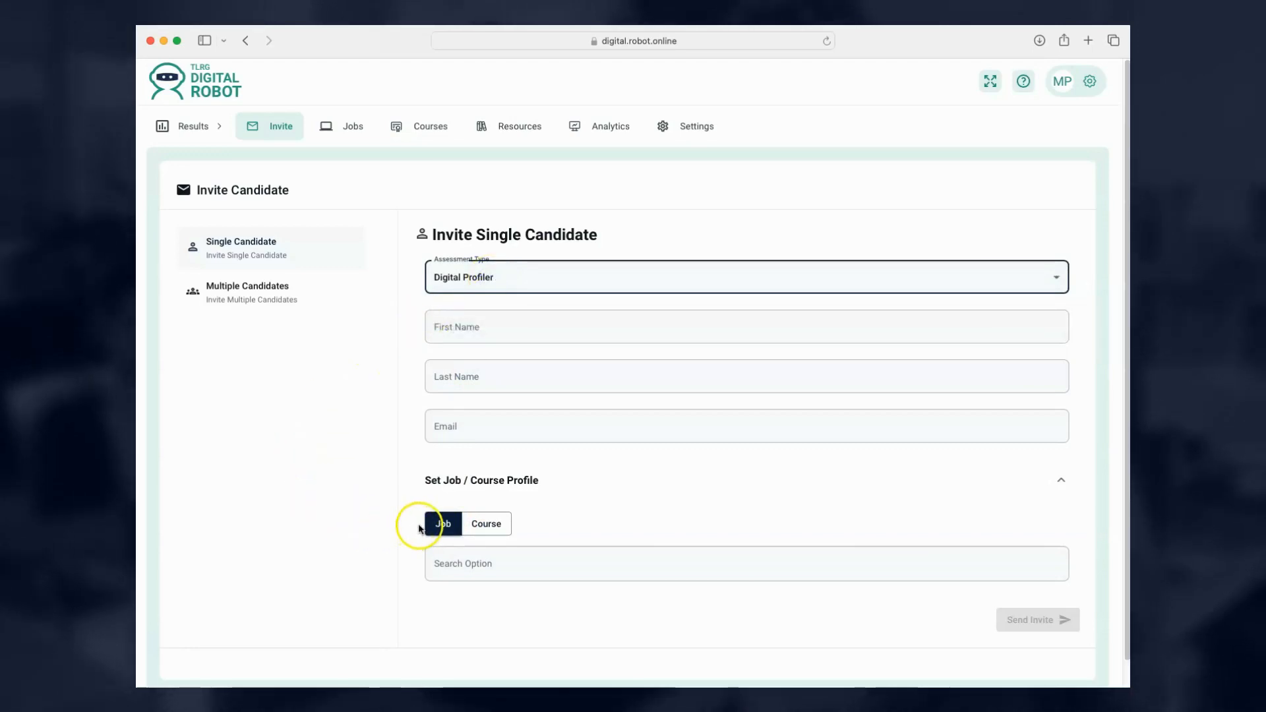
# Switch the profile type to Courses and back to Job, try sending, then return to the invitation page.
pyautogui.click(448, 563)
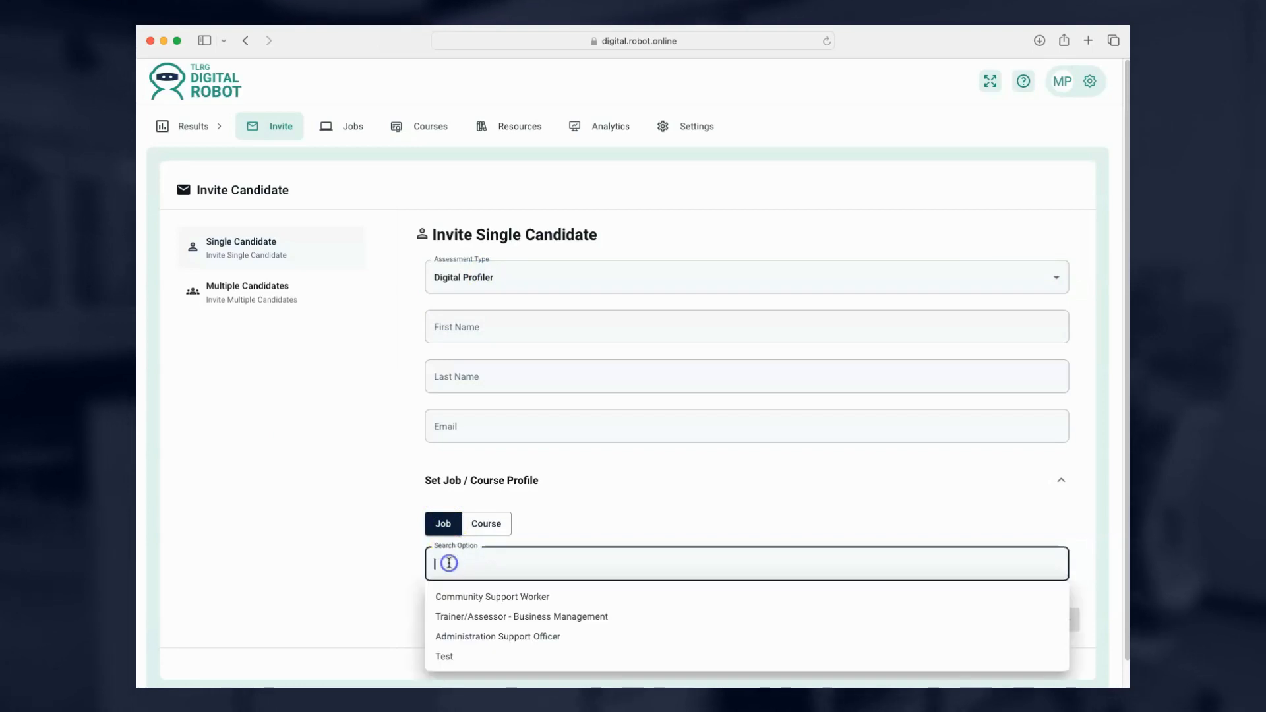
pyautogui.click(488, 527)
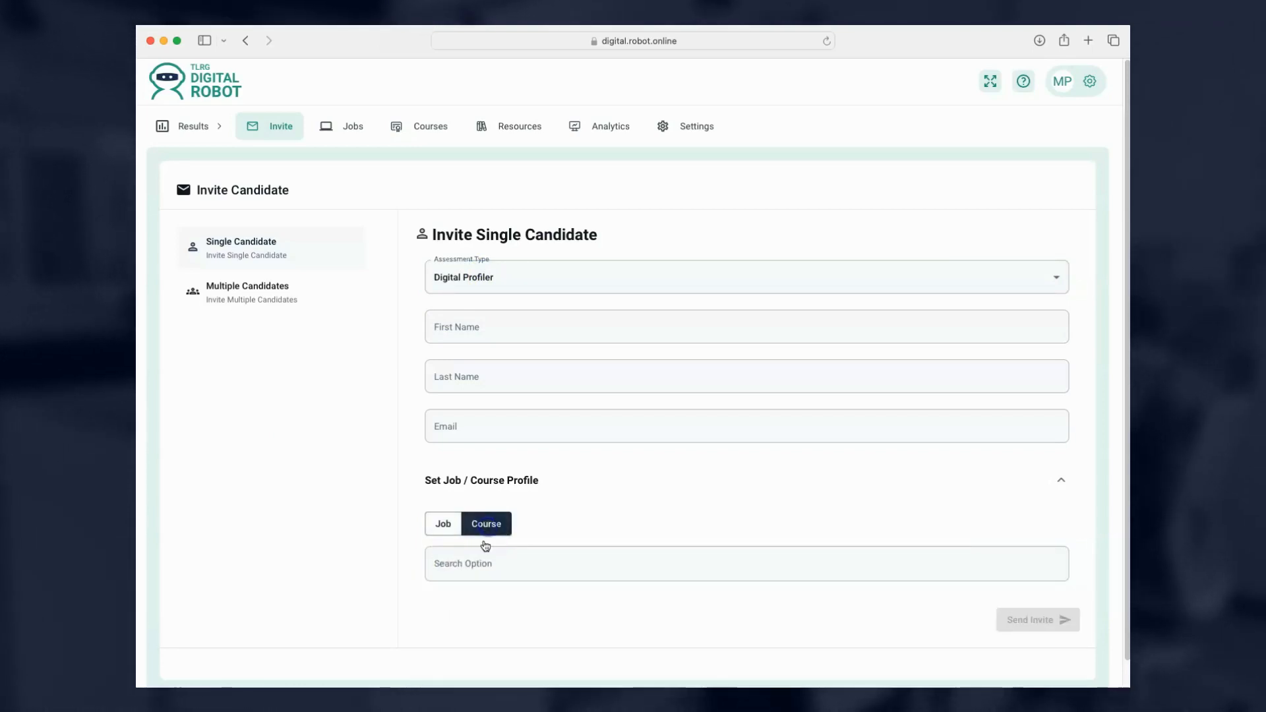
pyautogui.click(475, 562)
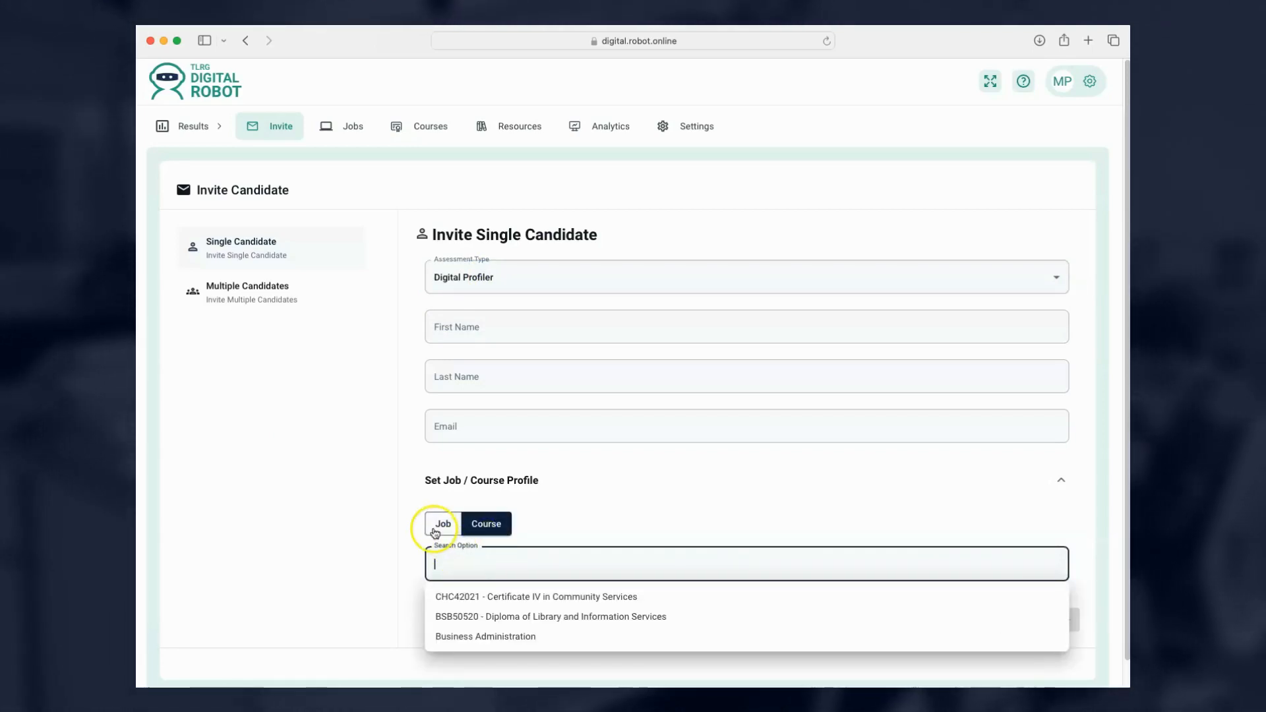
pyautogui.click(440, 524)
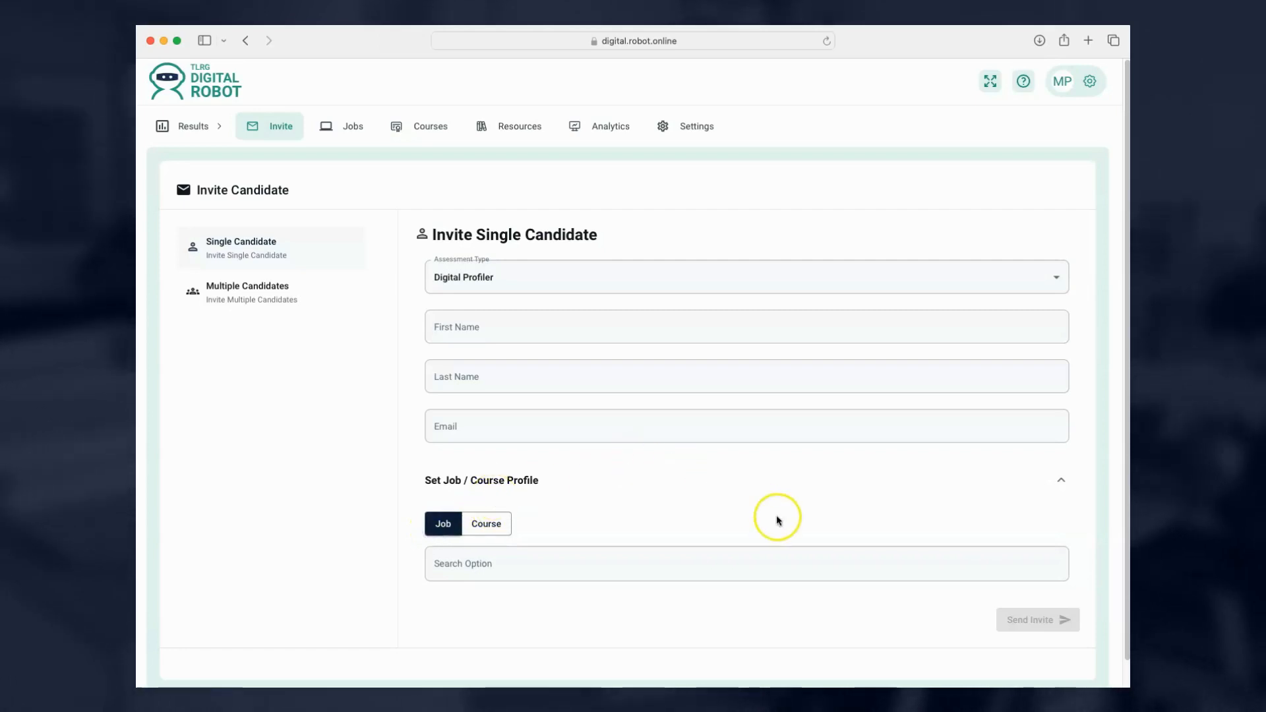
pyautogui.click(1041, 623)
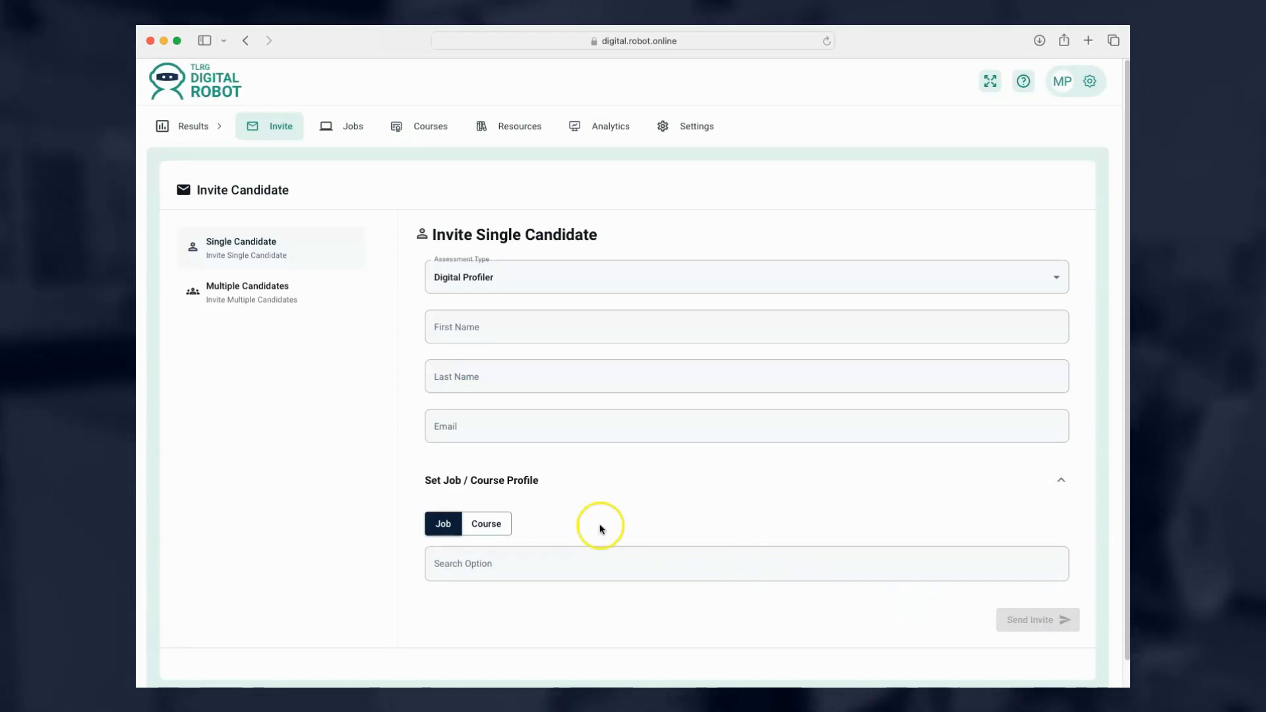
pyautogui.click(202, 127)
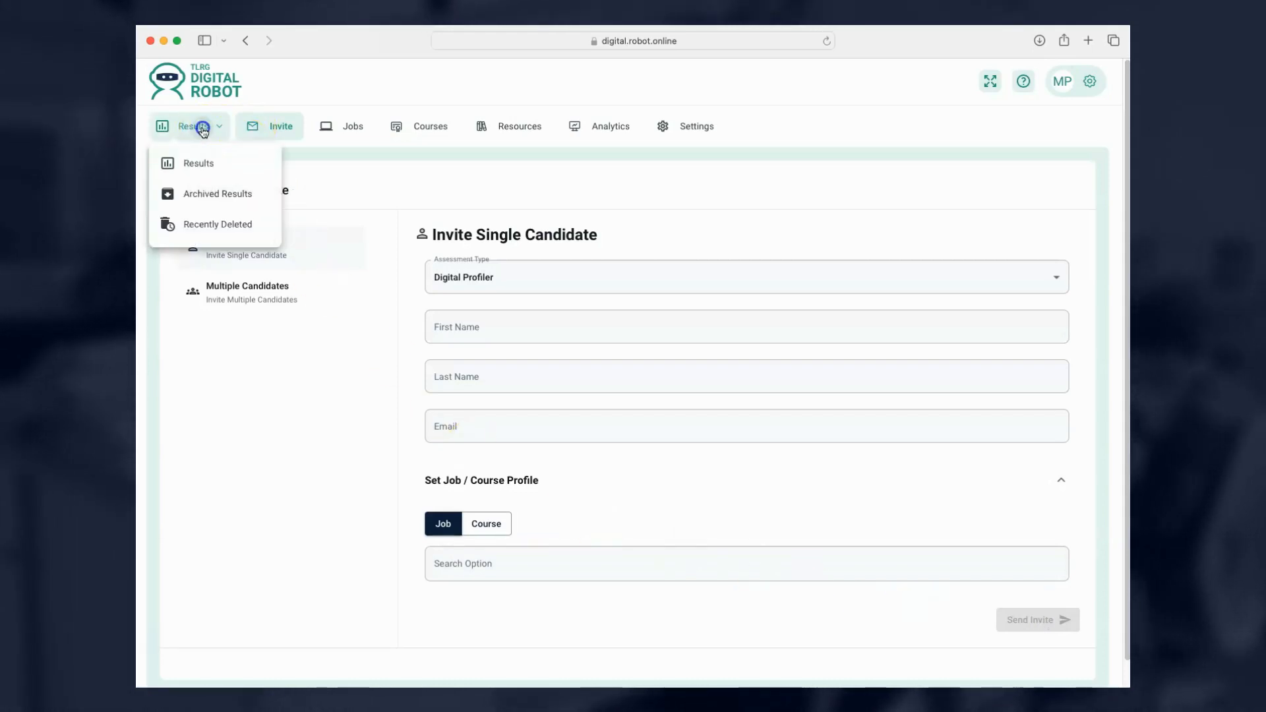
pyautogui.click(253, 129)
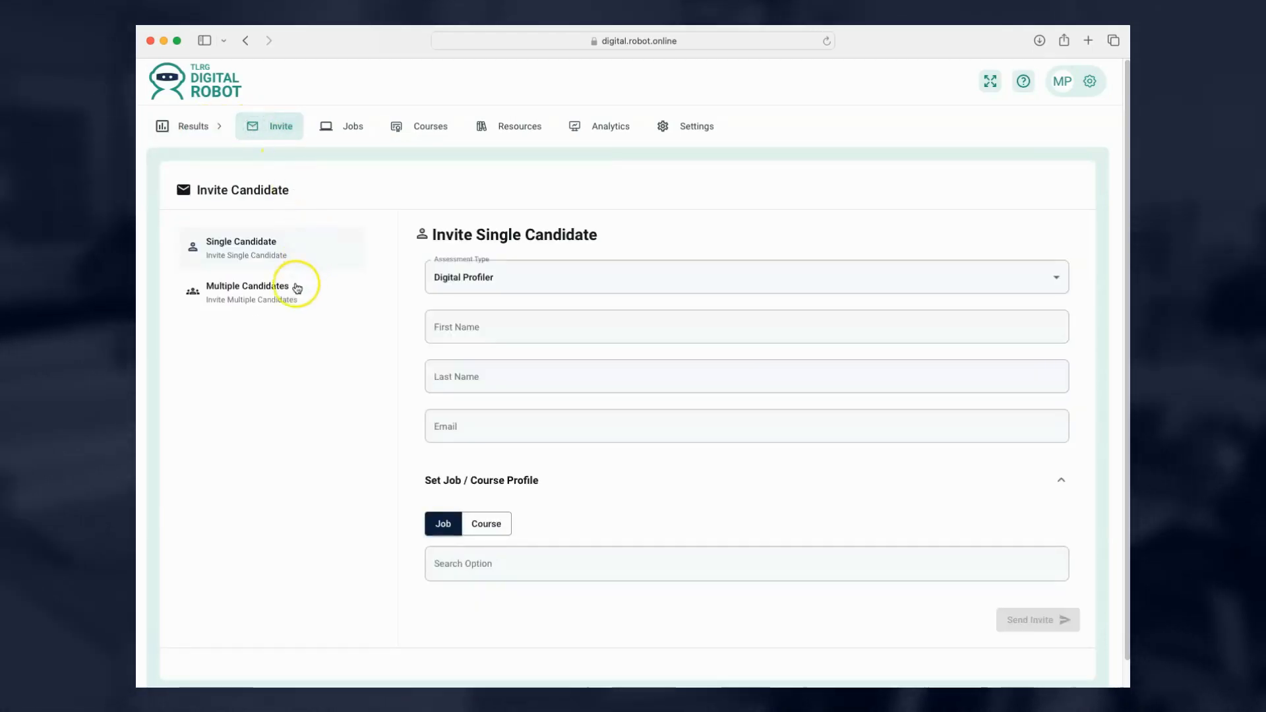
# Switch to Multiple Candidates and expand the '2. Update Spreadsheet' instructions.
pyautogui.click(287, 295)
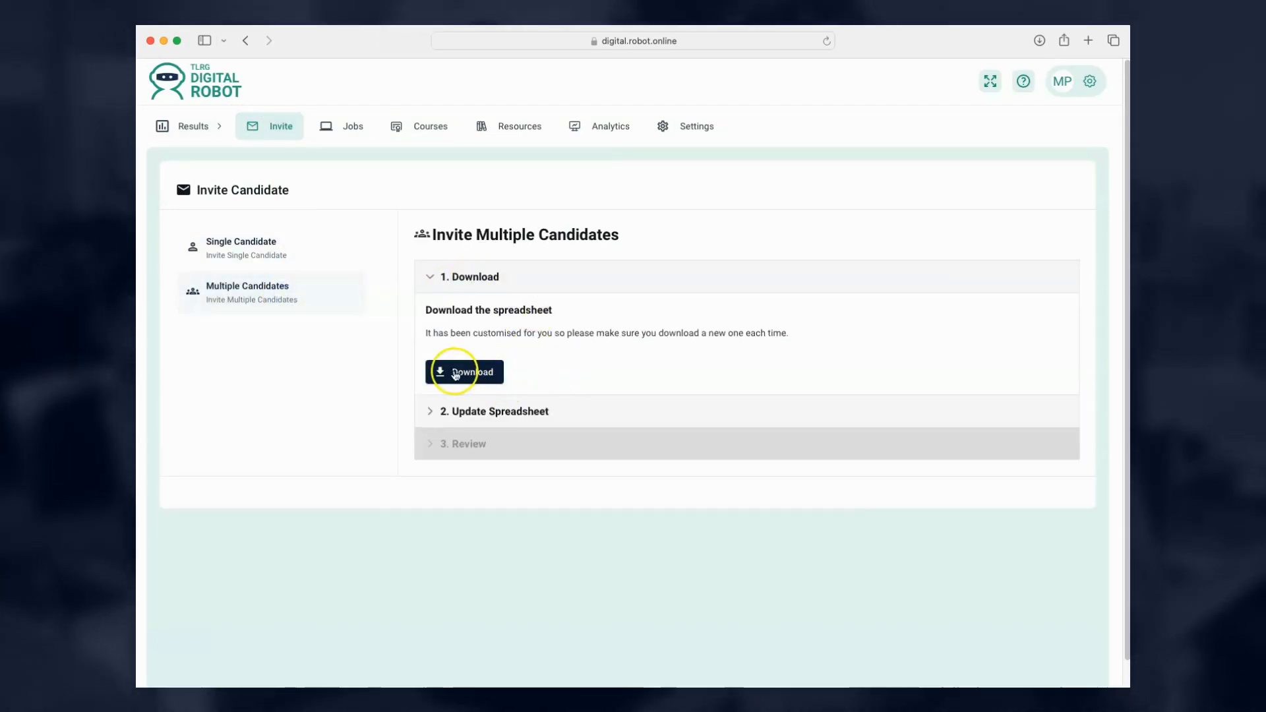
pyautogui.click(539, 412)
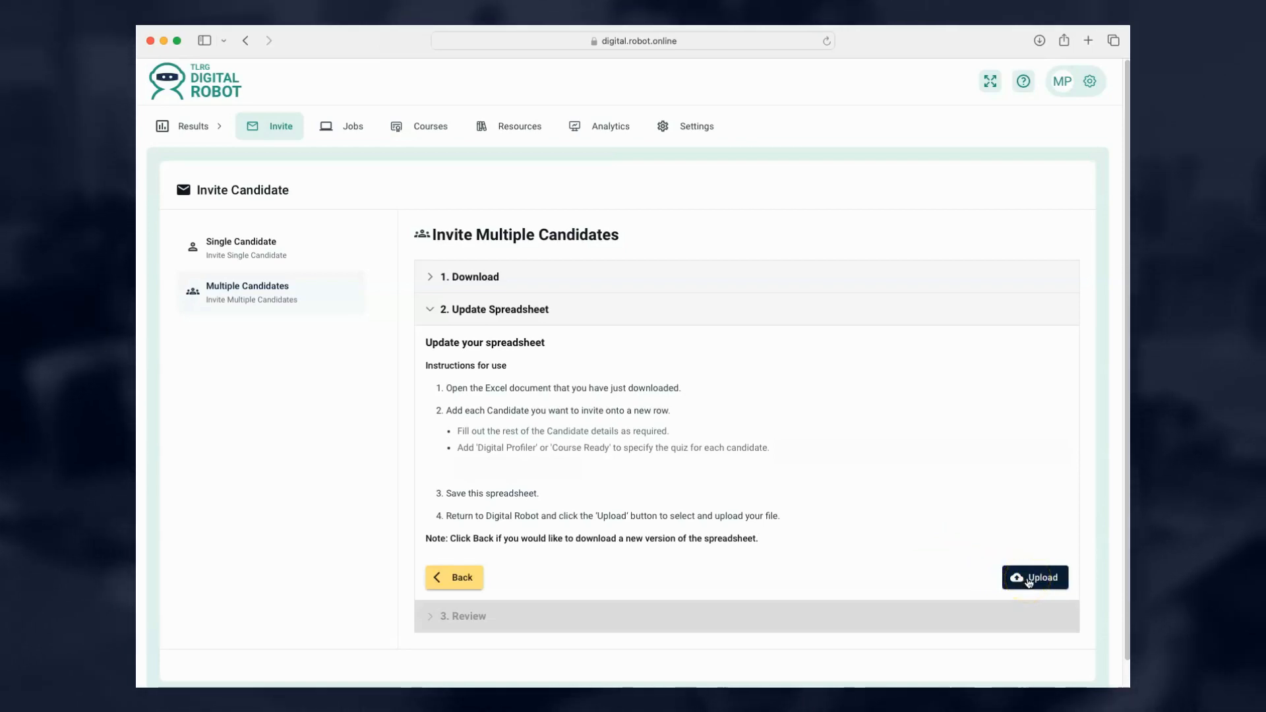
# Upload the filled-in candidate spreadsheet, review and close the uploaded candidates list, then go to Results.
pyautogui.click(1032, 577)
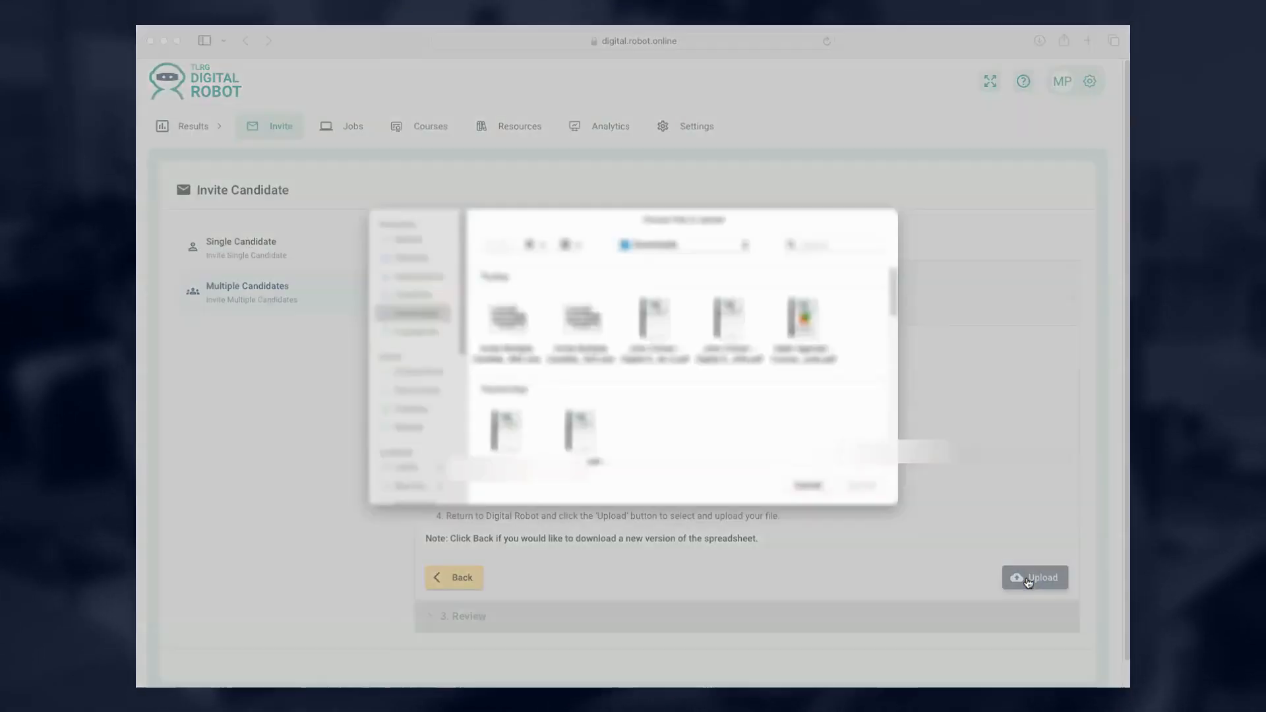
pyautogui.doubleClick(504, 325)
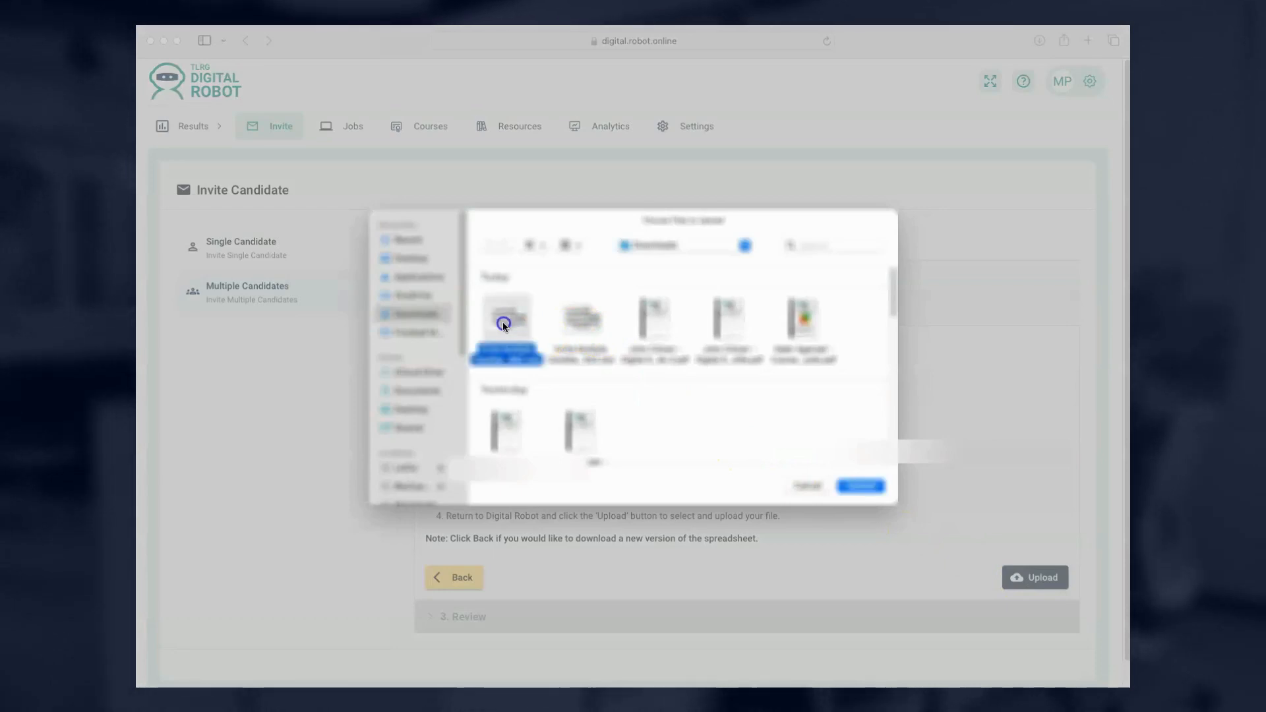
pyautogui.scroll(-3, 729, 436)
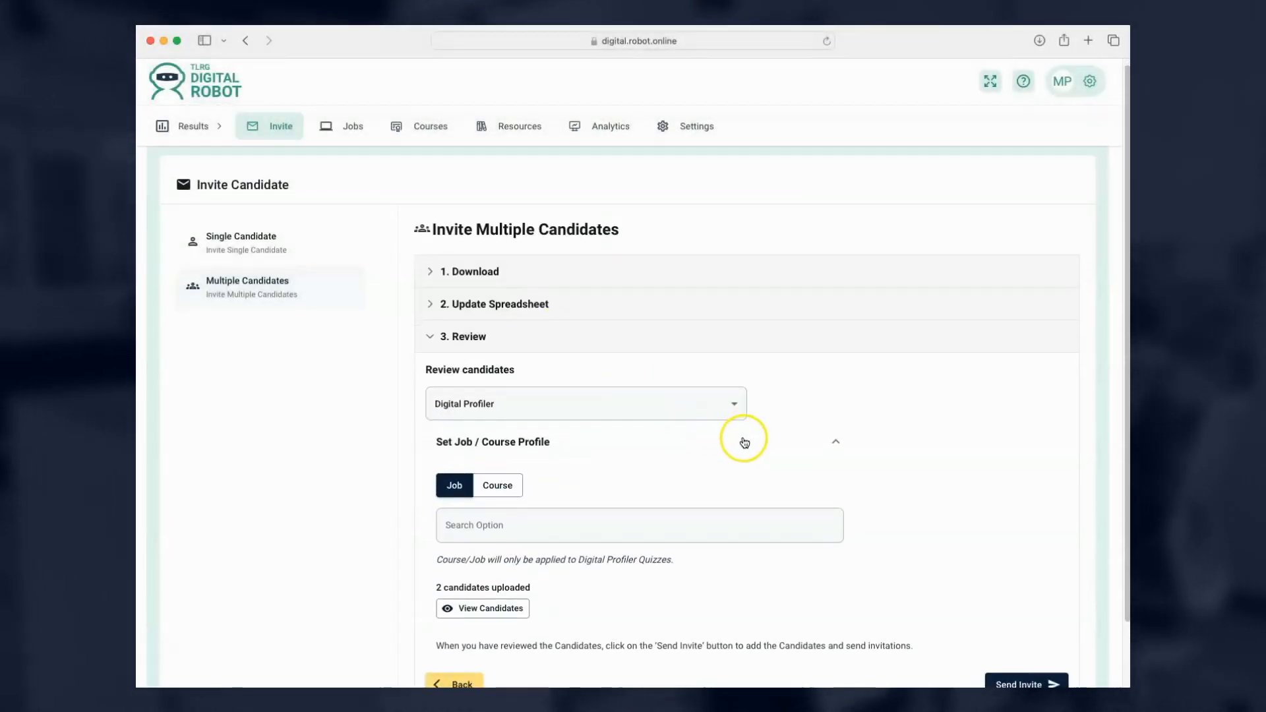
pyautogui.click(486, 535)
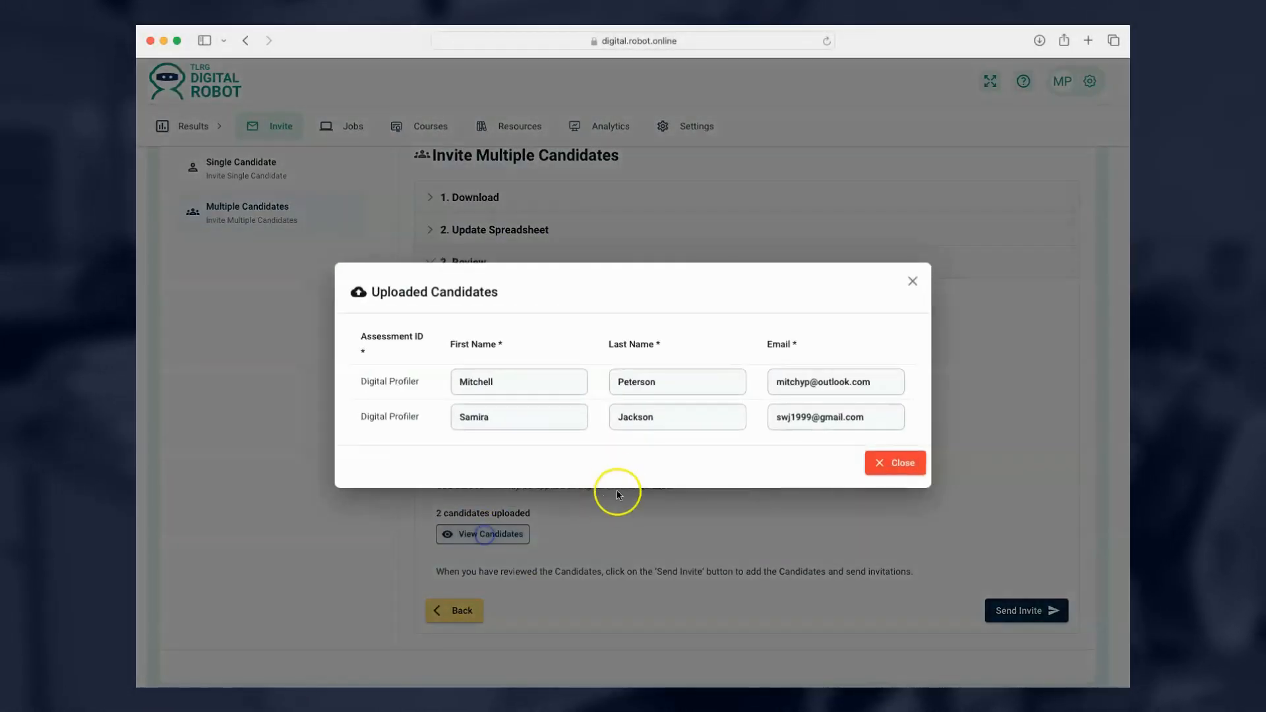
pyautogui.click(901, 462)
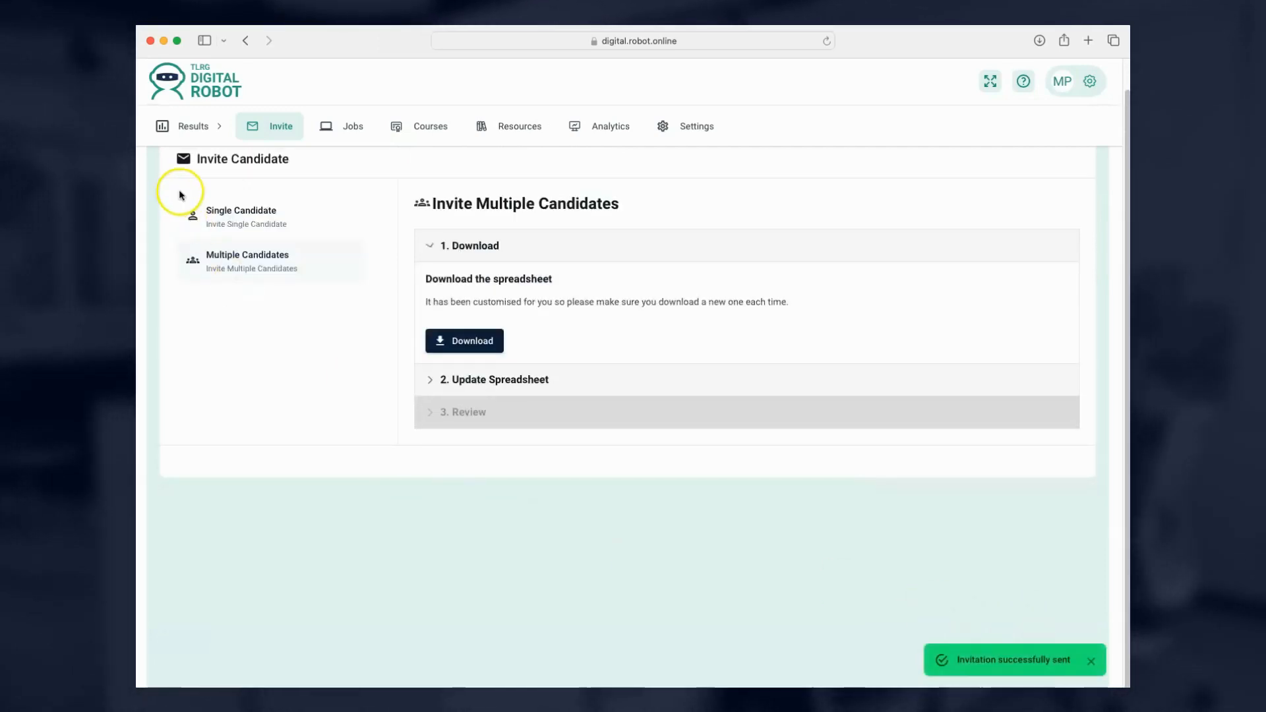
pyautogui.click(163, 125)
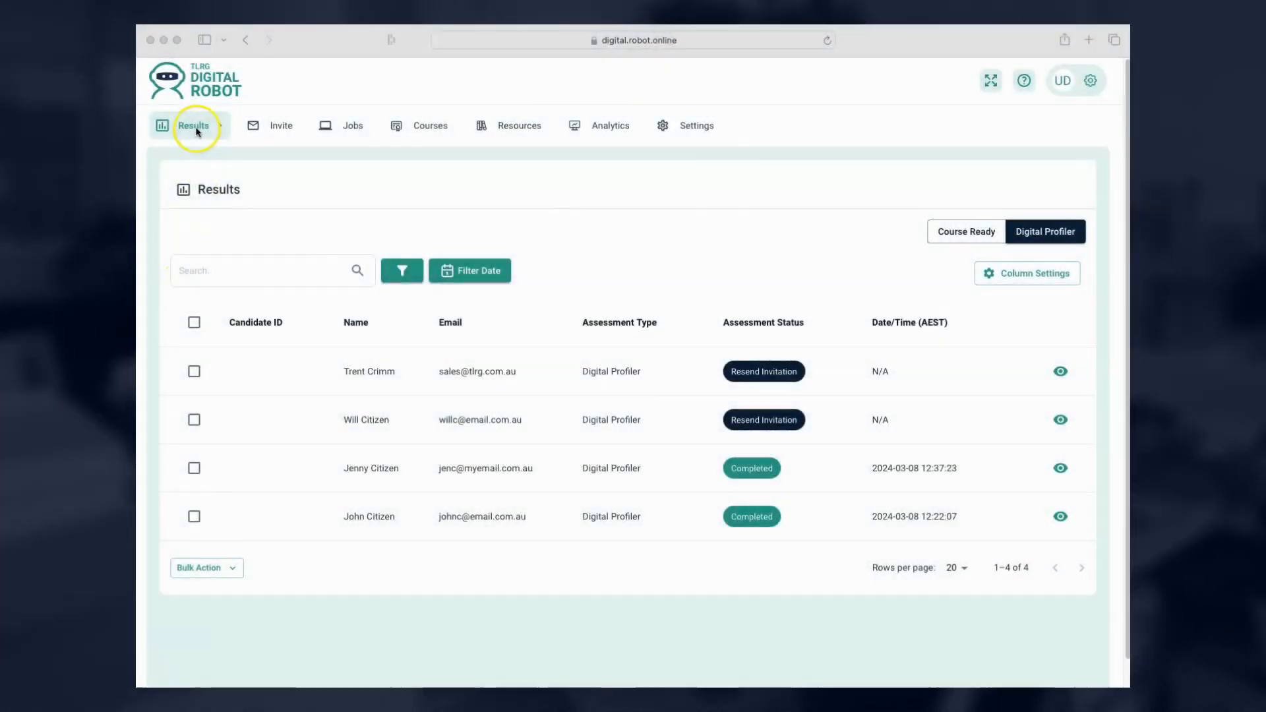
# Show the Results dropdown with Results, Archived Results and Recently Deleted.
pyautogui.click(190, 126)
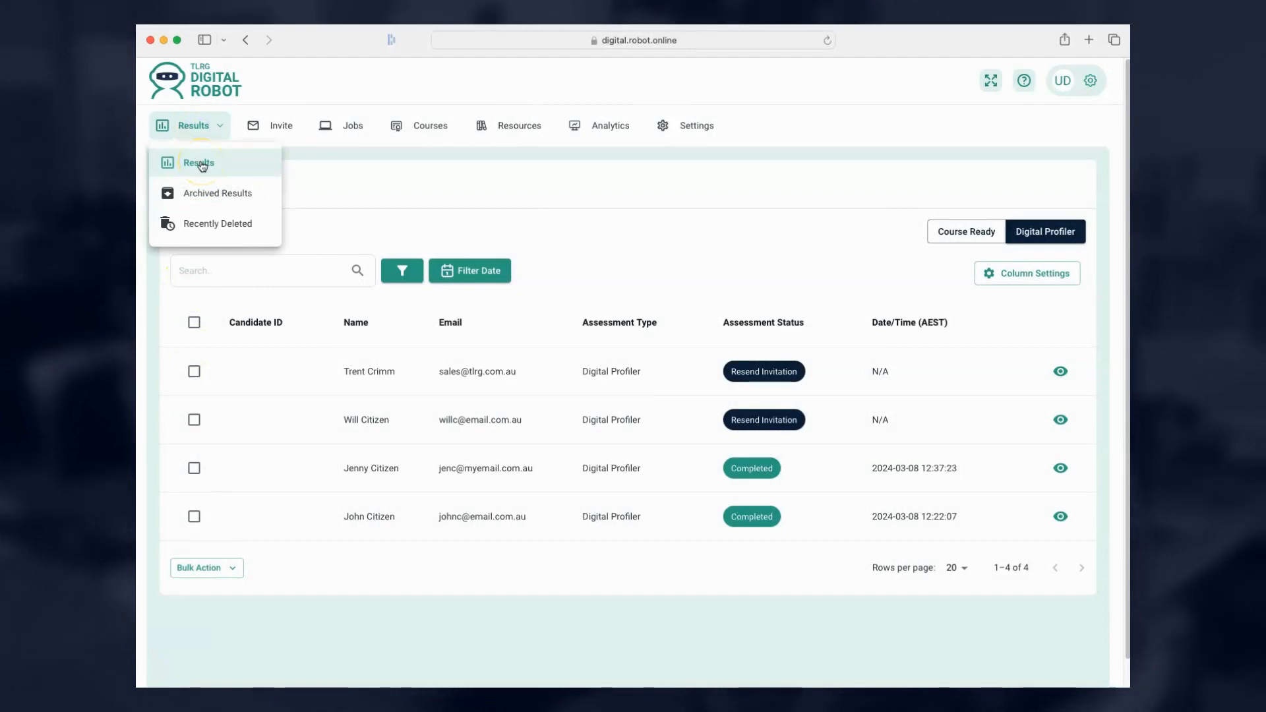
pyautogui.click(201, 163)
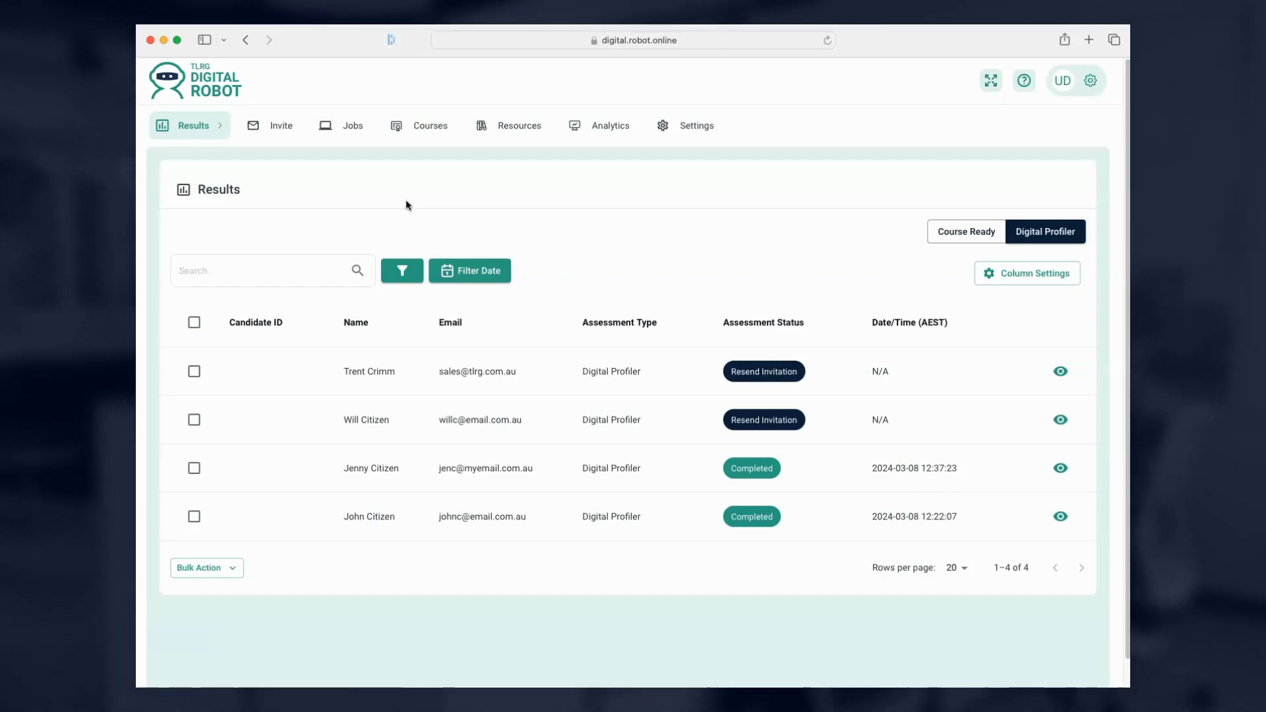
pyautogui.click(403, 205)
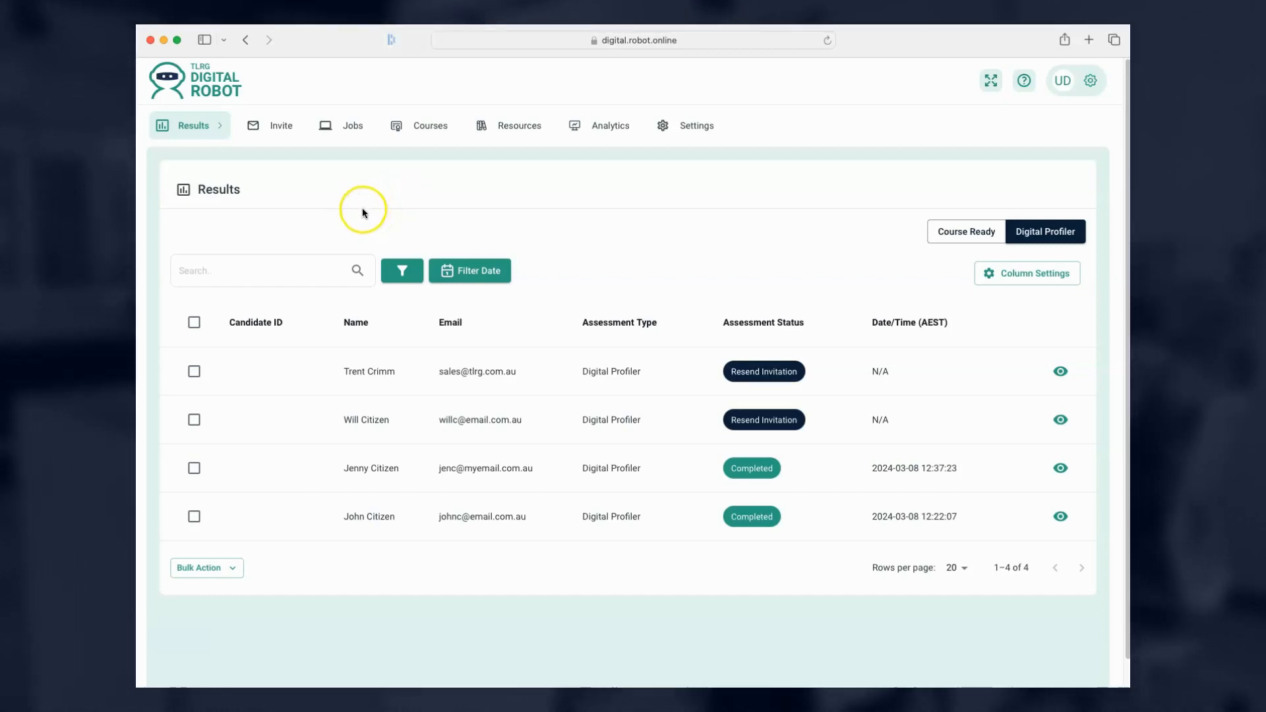
pyautogui.click(1062, 288)
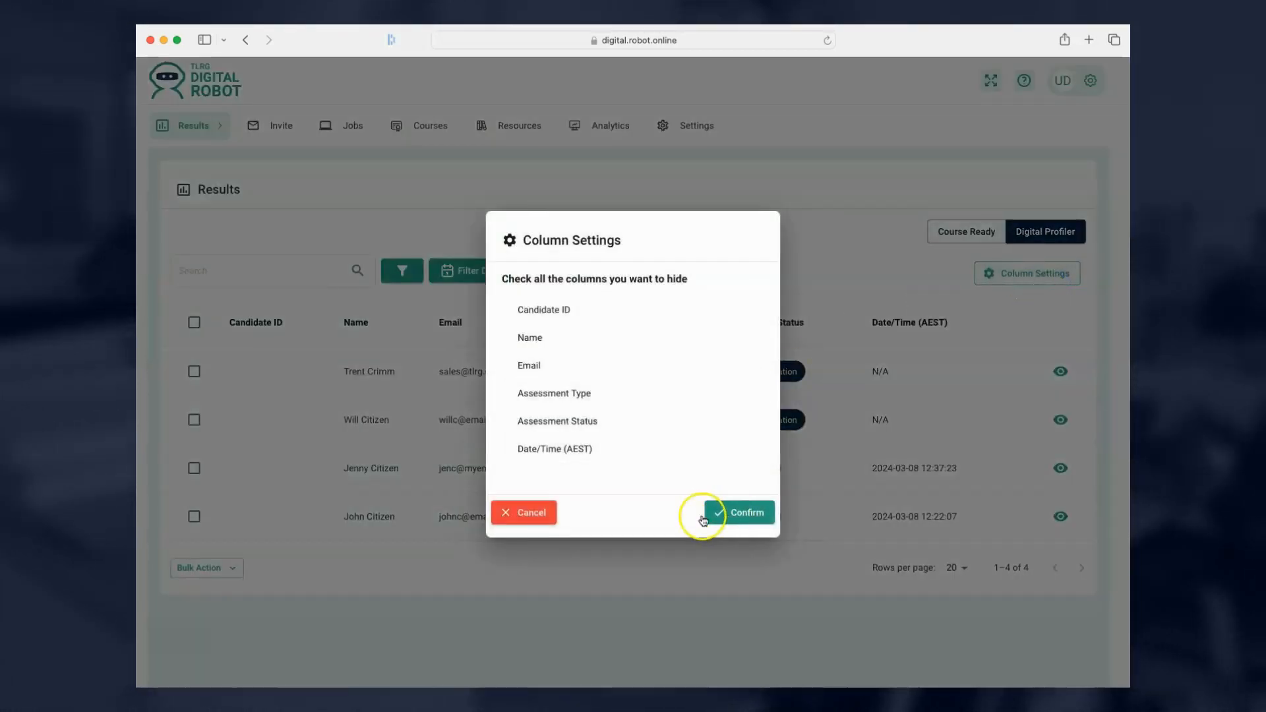
pyautogui.click(729, 513)
pyautogui.click(481, 270)
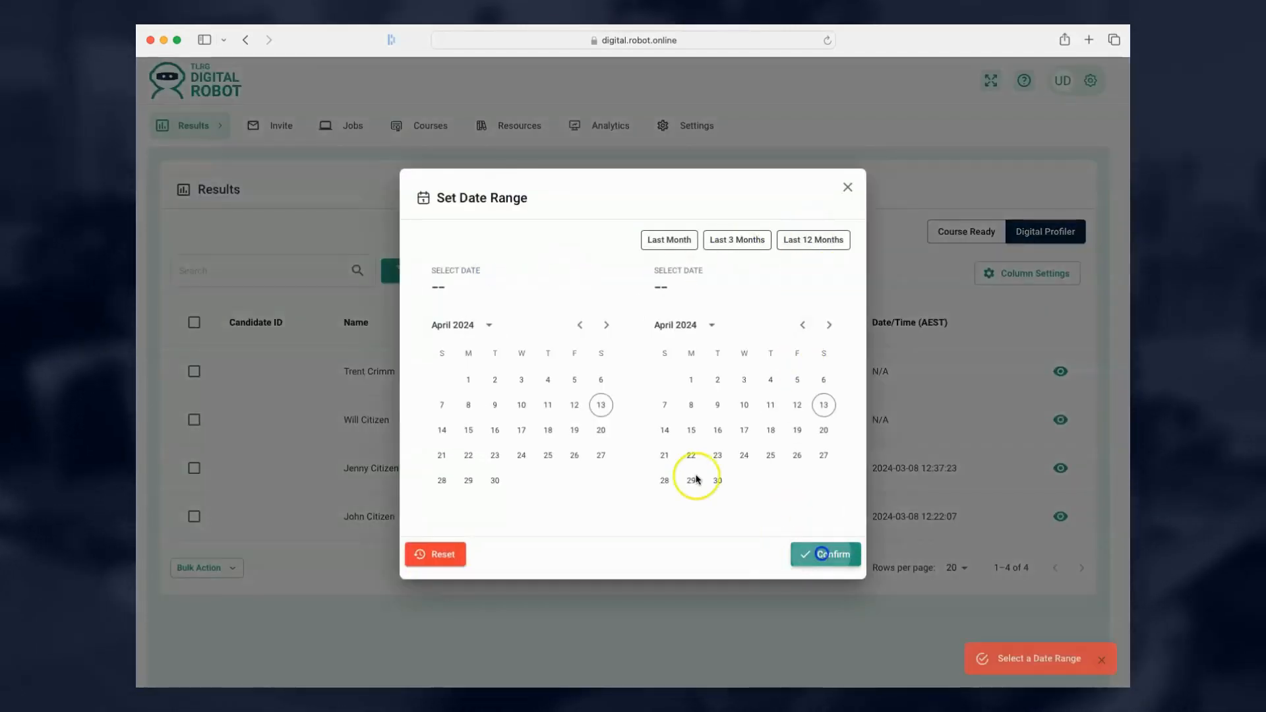
pyautogui.click(848, 187)
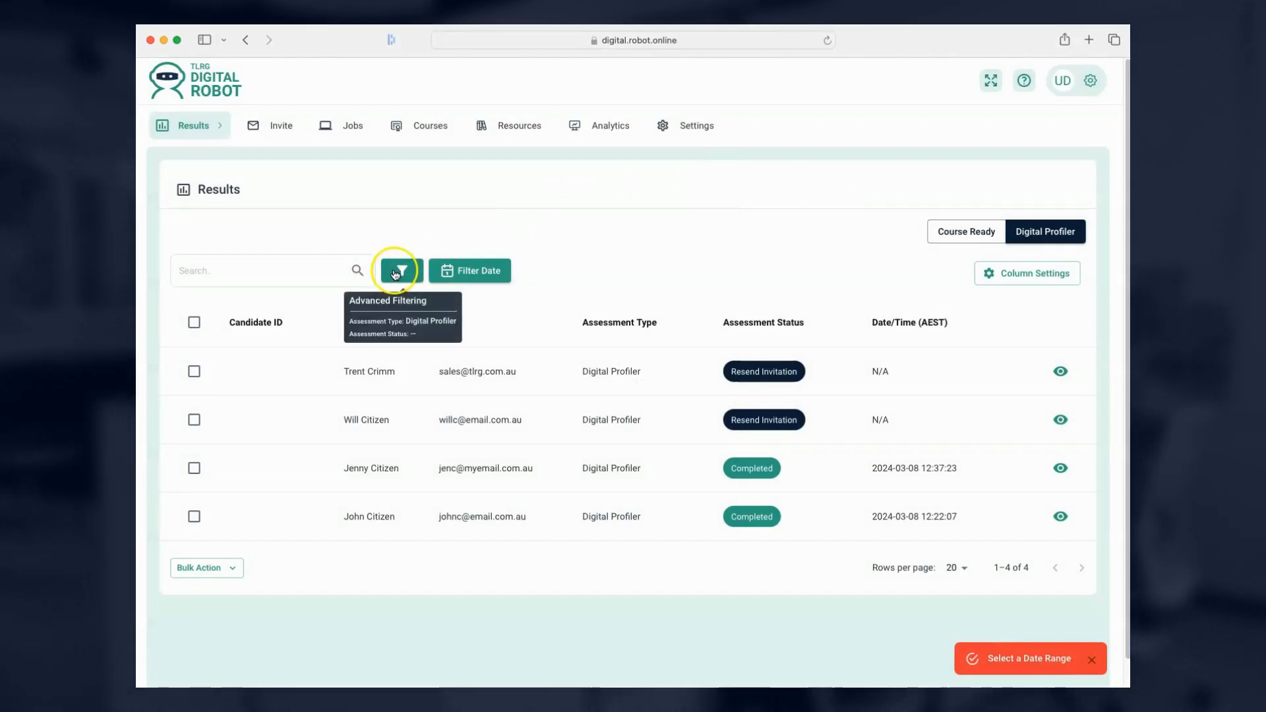
# Search for a candidate by name, clear the search, then tick the first two candidate rows.
pyautogui.click(280, 263)
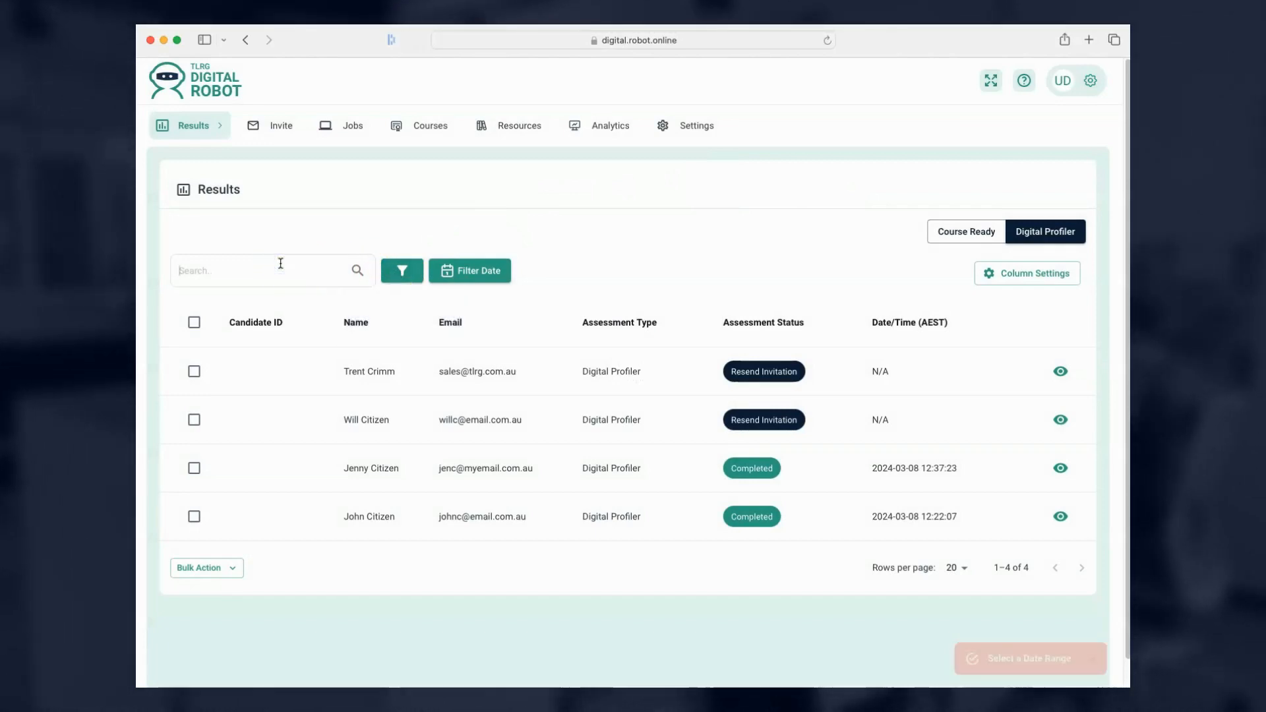
pyautogui.write('Trent')
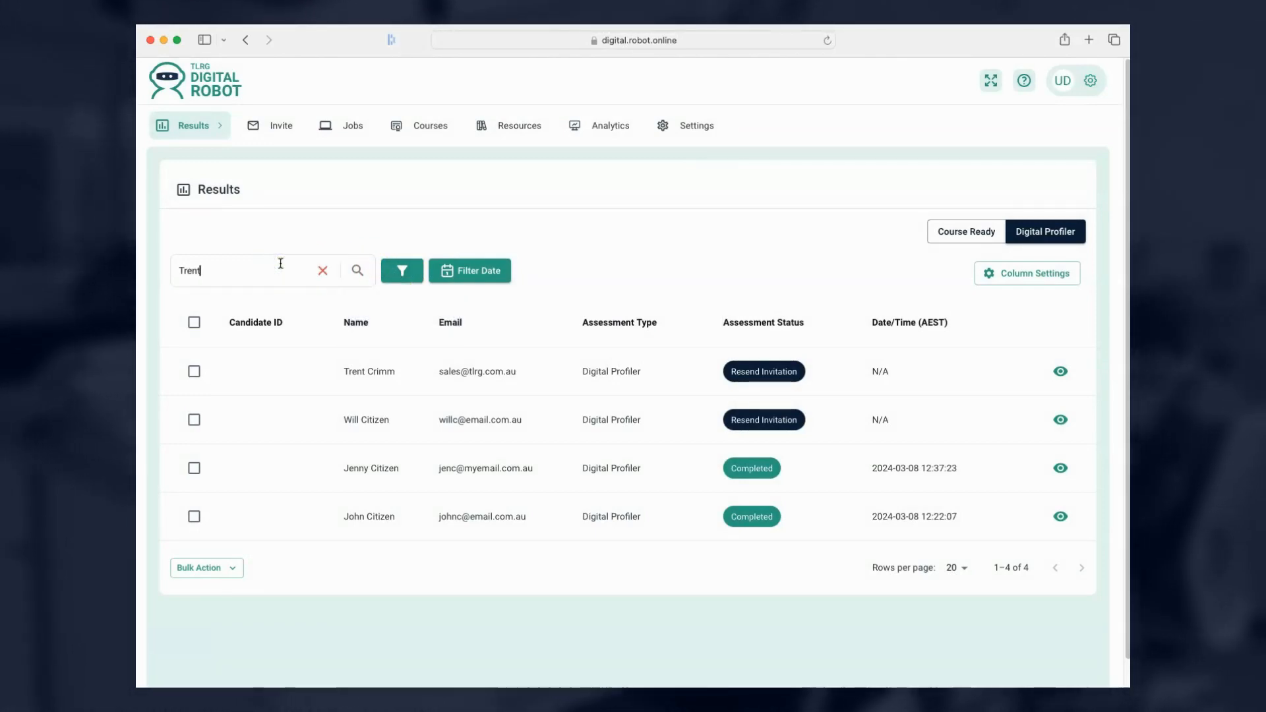
pyautogui.click(356, 270)
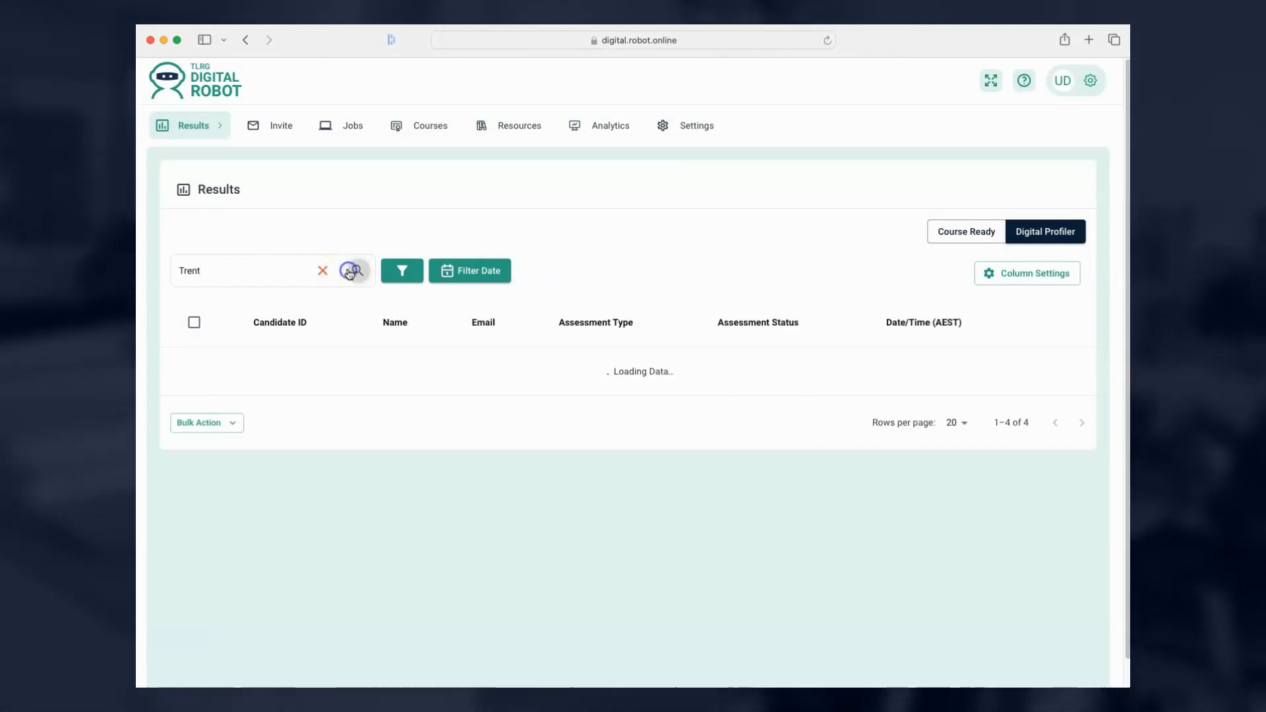
pyautogui.click(323, 271)
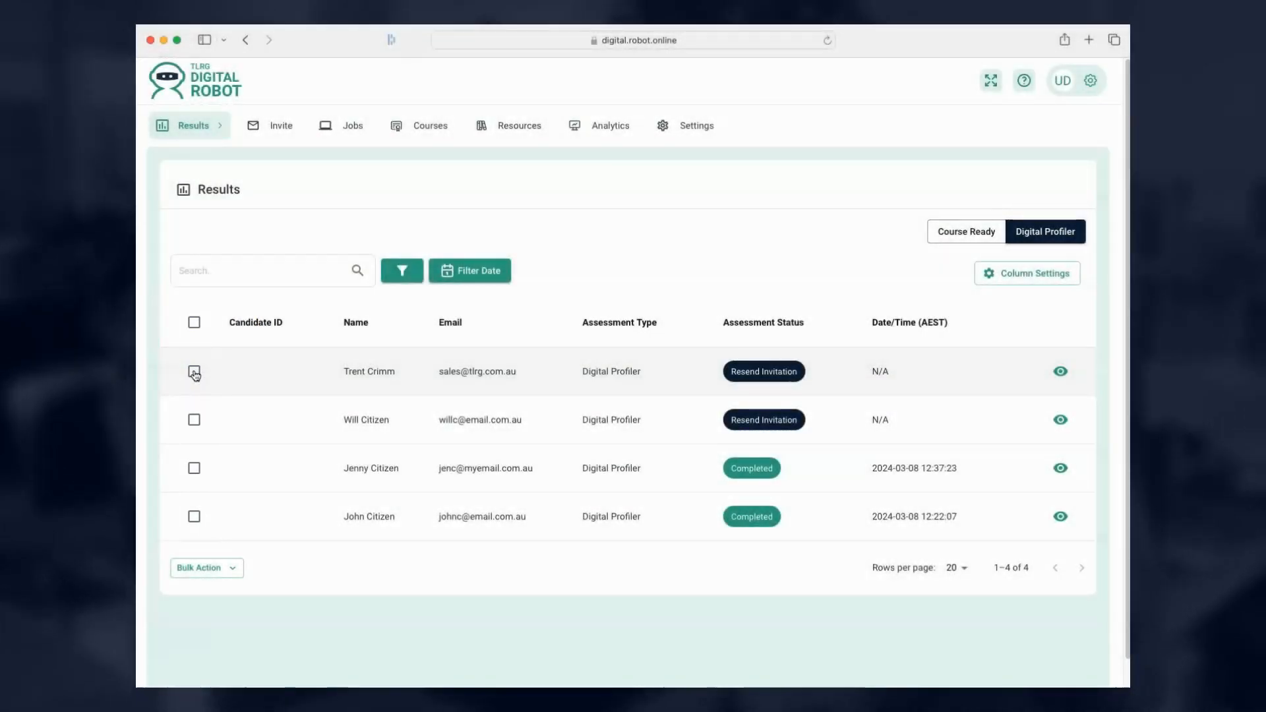
pyautogui.click(194, 373)
pyautogui.click(193, 419)
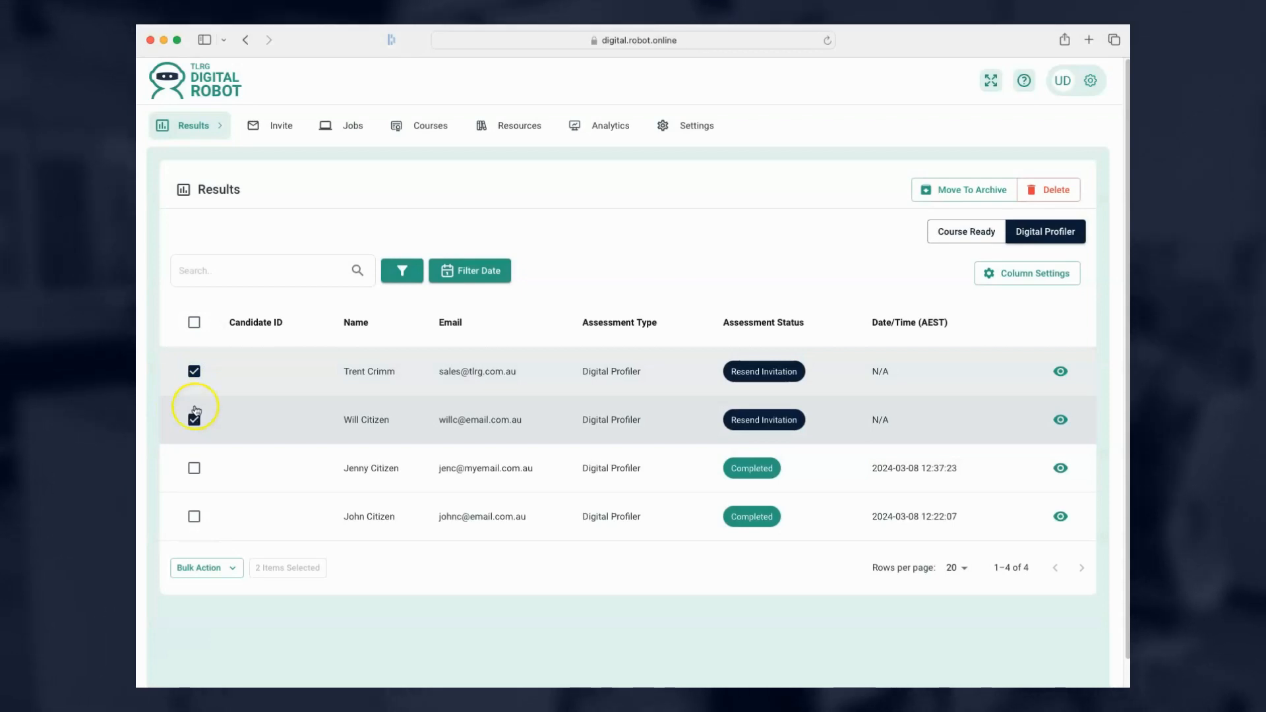
# Select all candidates with the header checkbox, then deselect them all and clear the stray highlight.
pyautogui.click(194, 322)
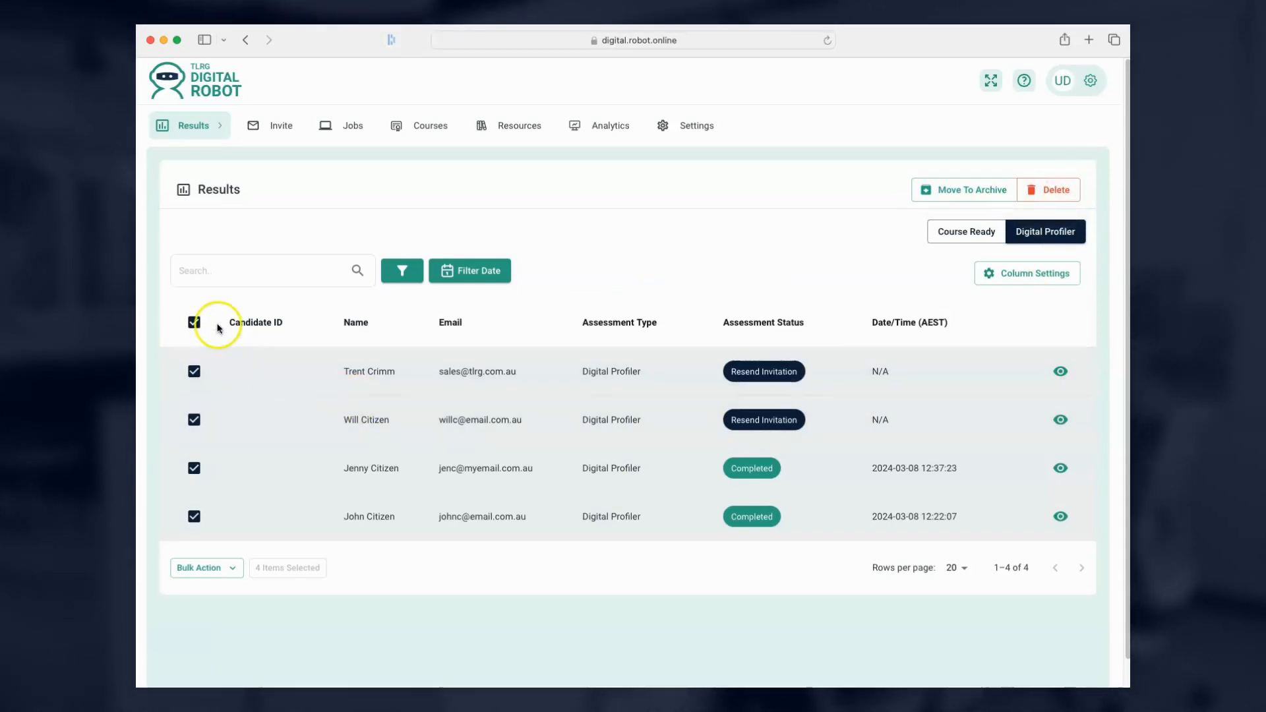
pyautogui.click(194, 323)
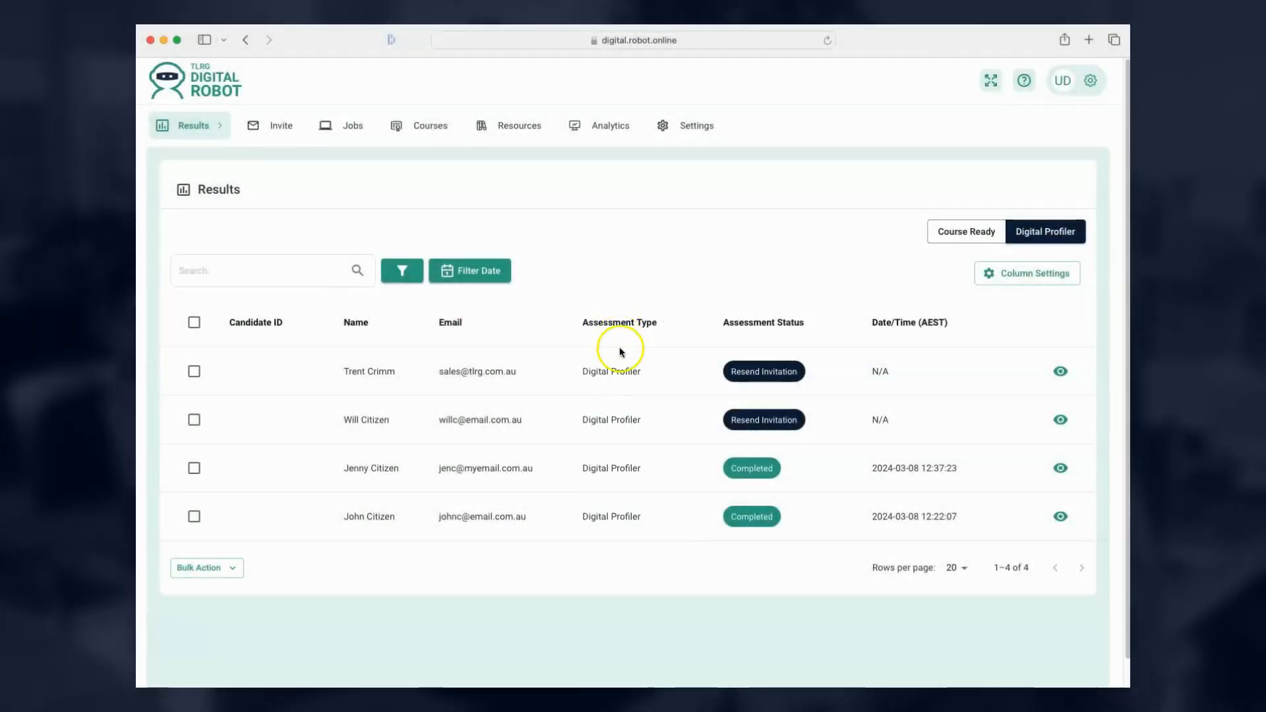
pyautogui.click(631, 447)
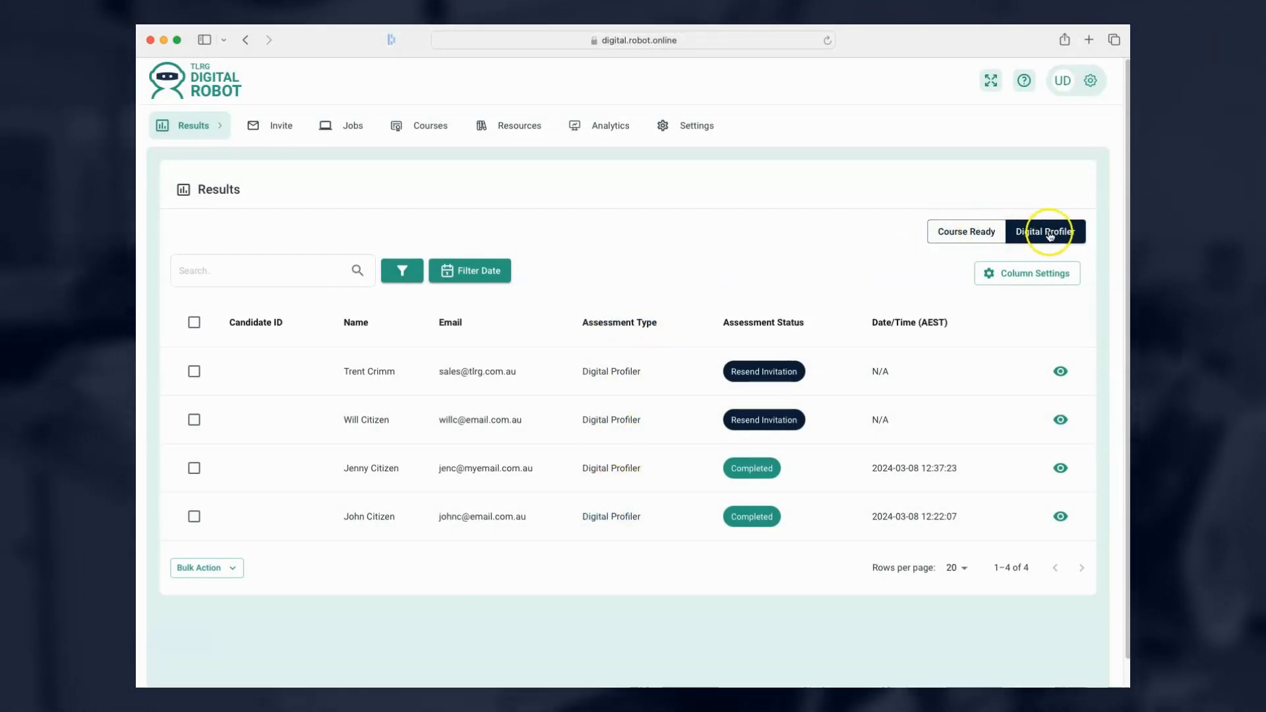
# Switch to Course Ready results and back to Digital Profiler, then sort by Date/Time (AEST) ascending.
pyautogui.click(968, 235)
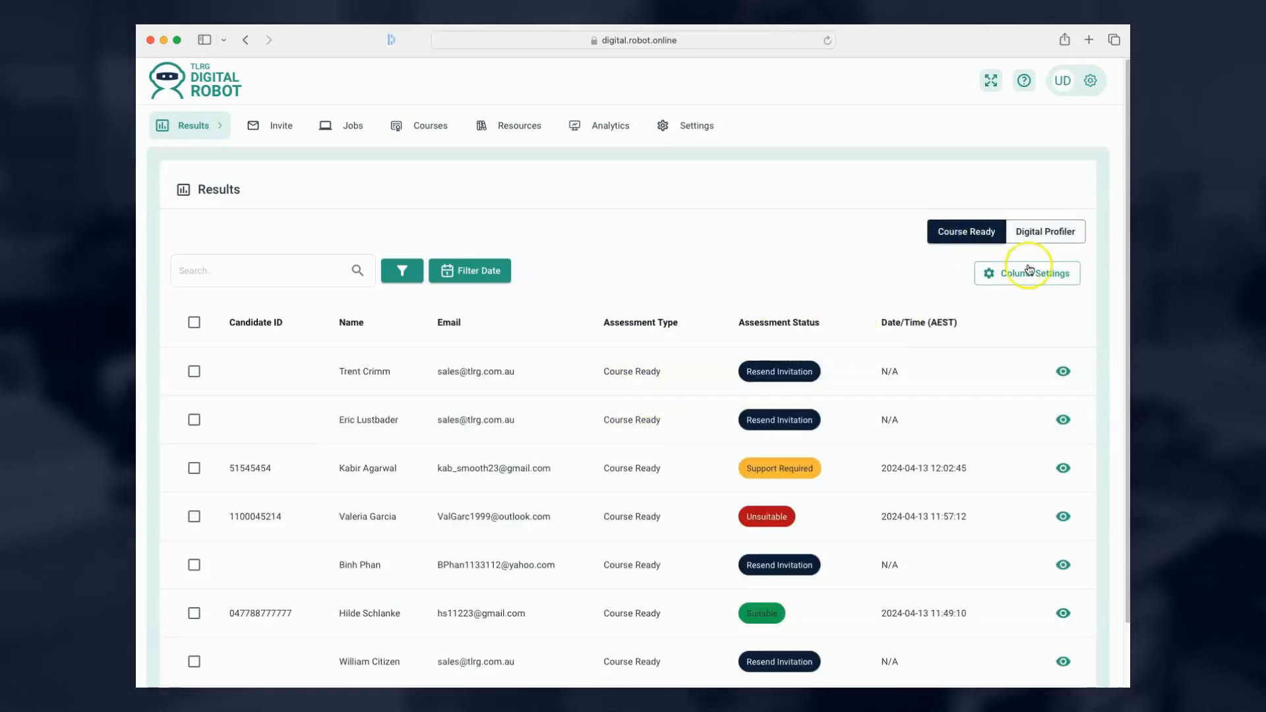
pyautogui.click(1054, 236)
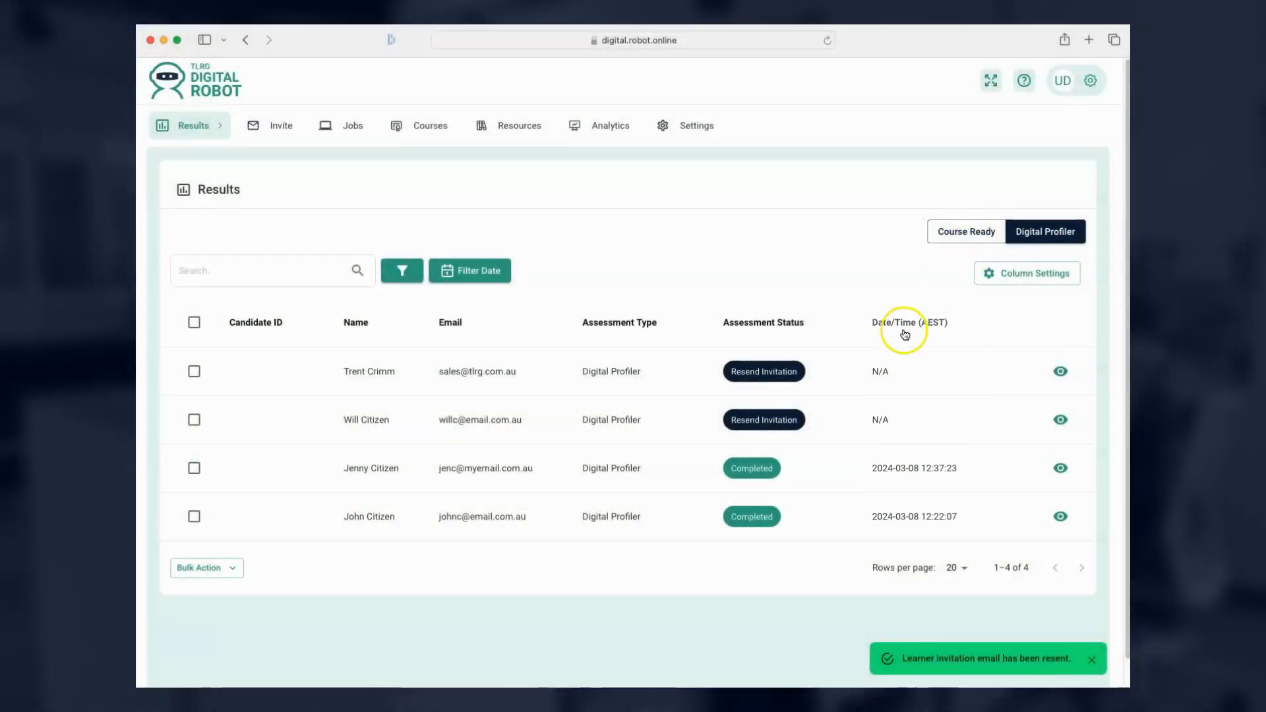
pyautogui.click(907, 324)
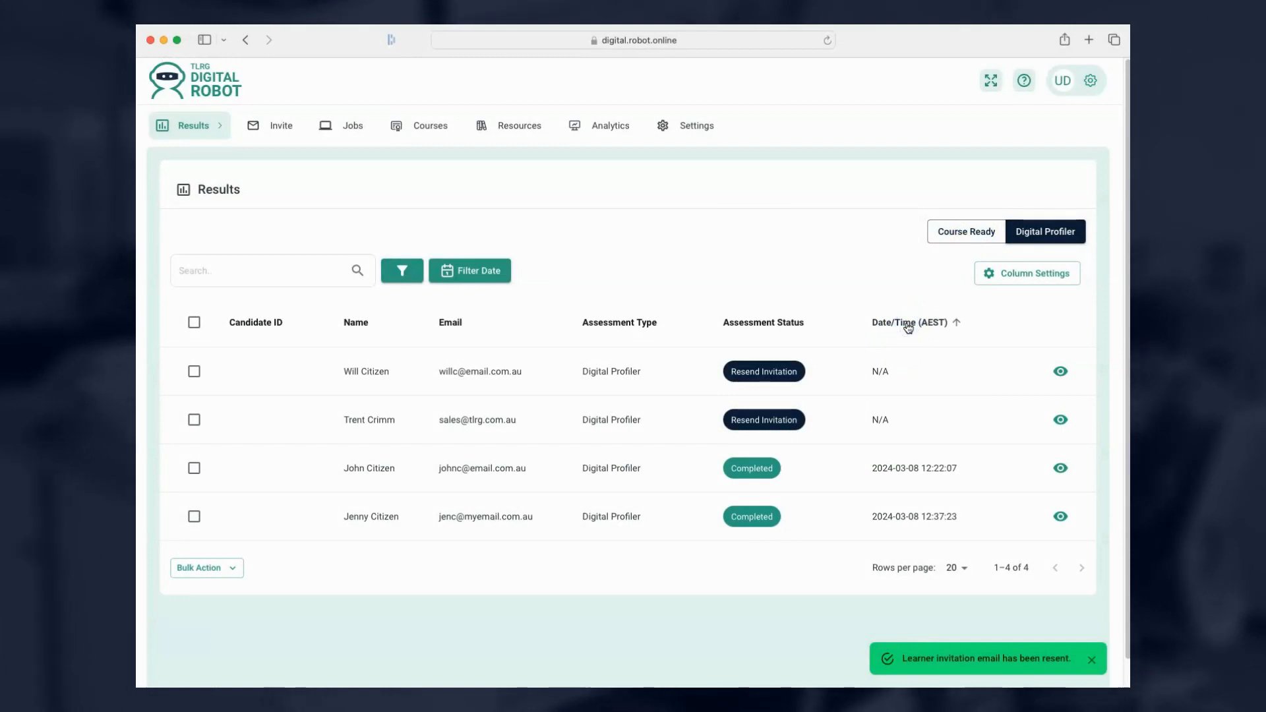
pyautogui.click(908, 327)
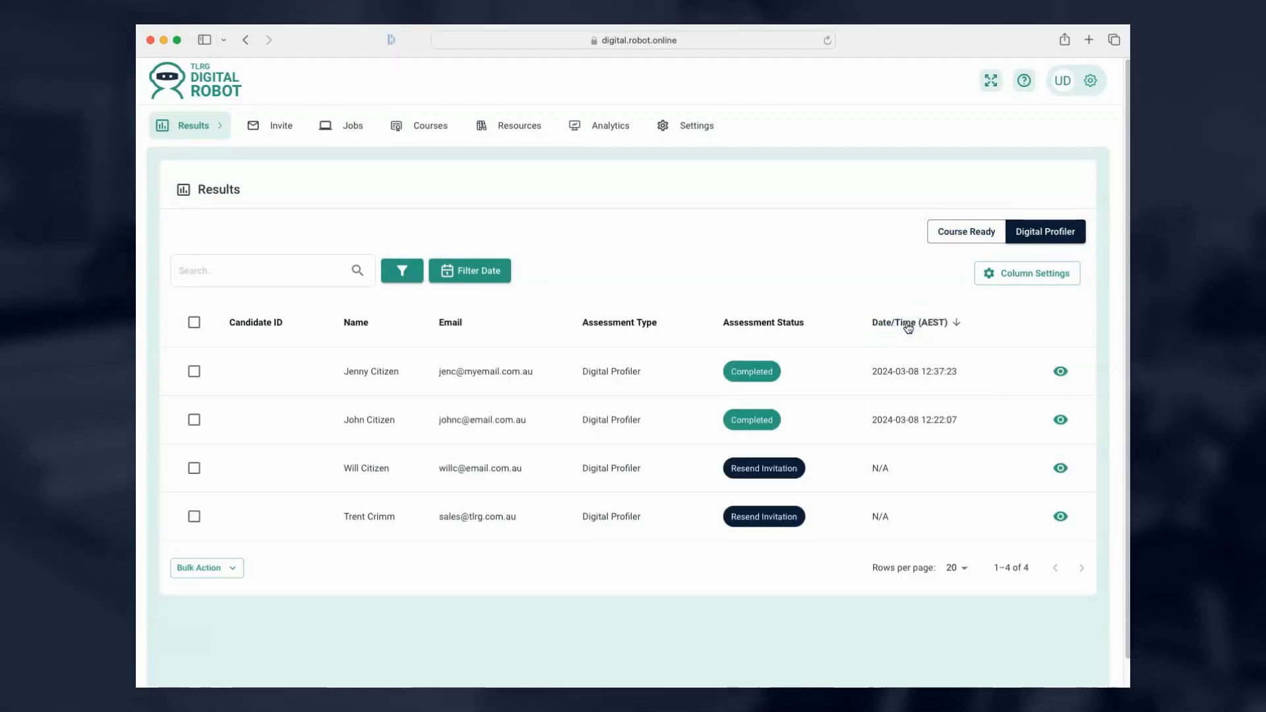
pyautogui.click(908, 326)
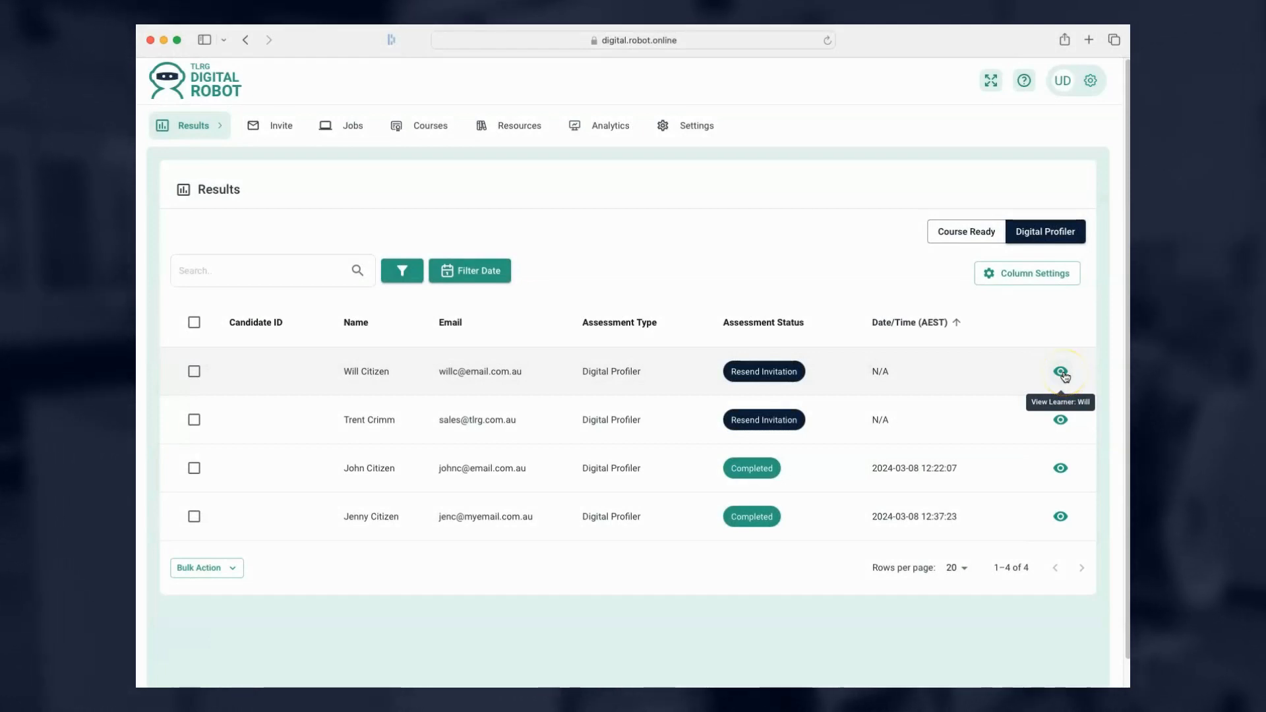
# Open a completed candidate's details and scroll through the Digital Skills Summary and ADCF Profile graph.
pyautogui.click(1062, 471)
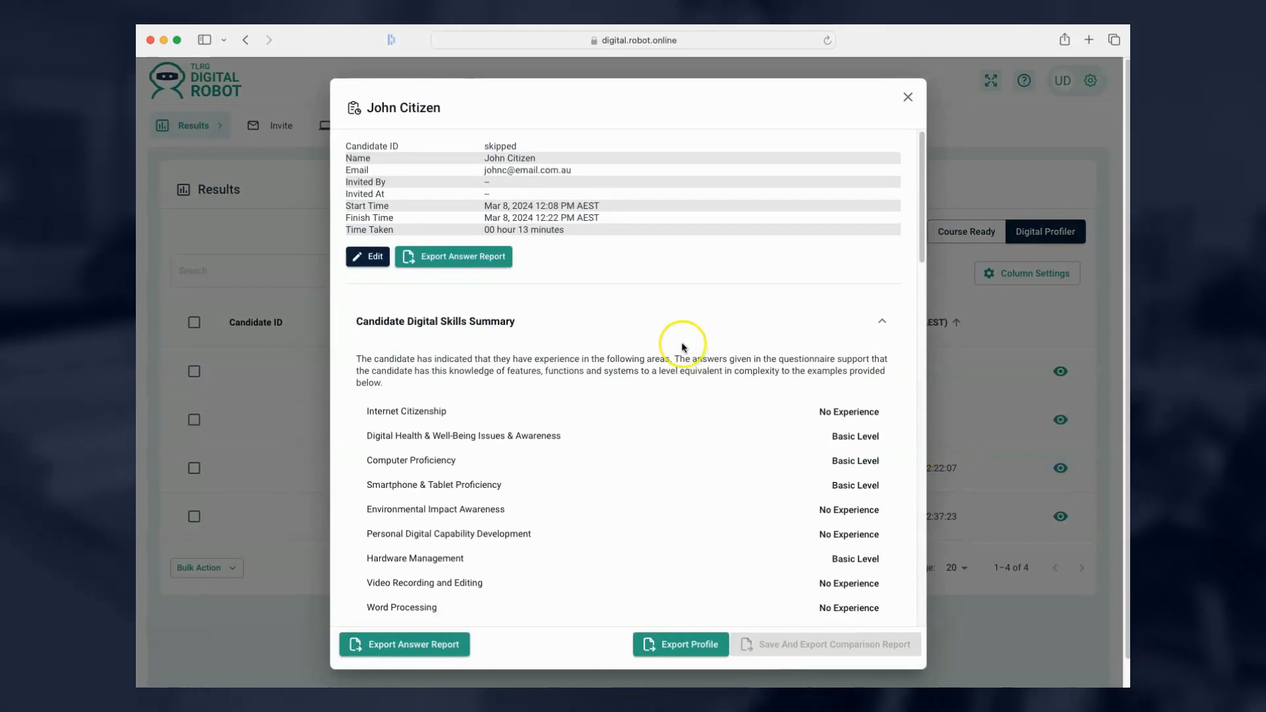
pyautogui.scroll(-15, 682, 347)
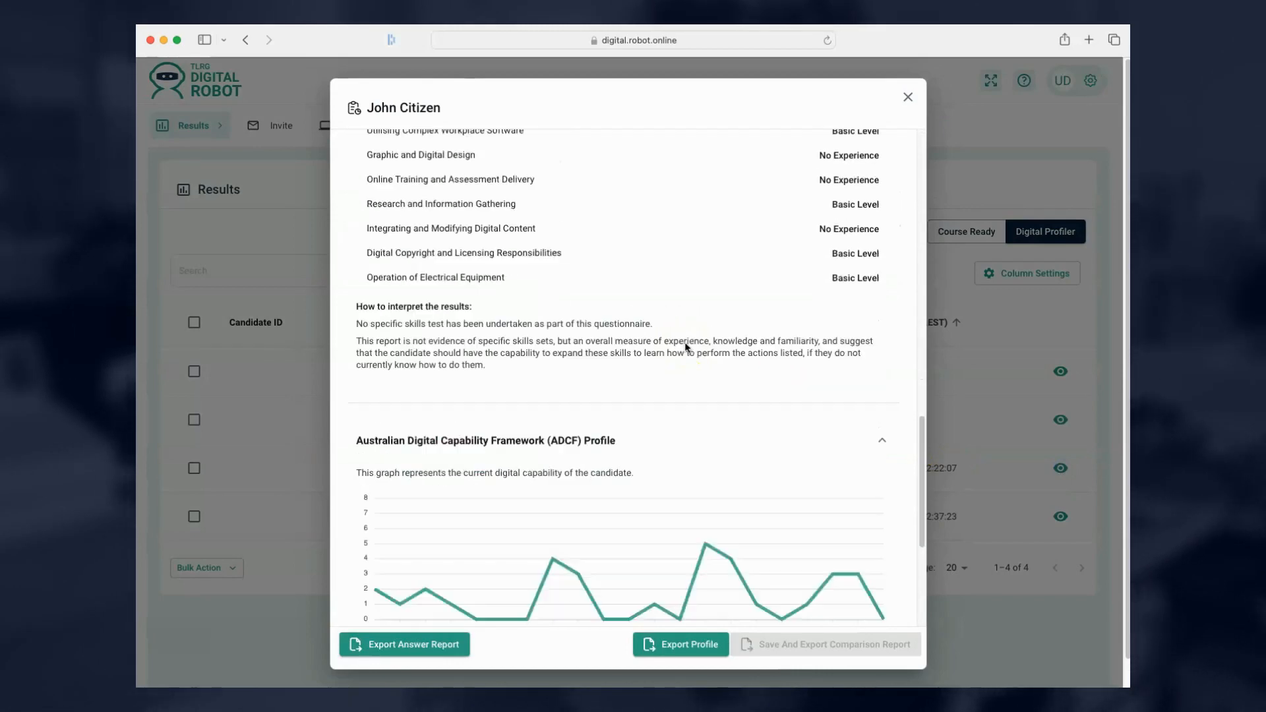
pyautogui.scroll(-8, 686, 347)
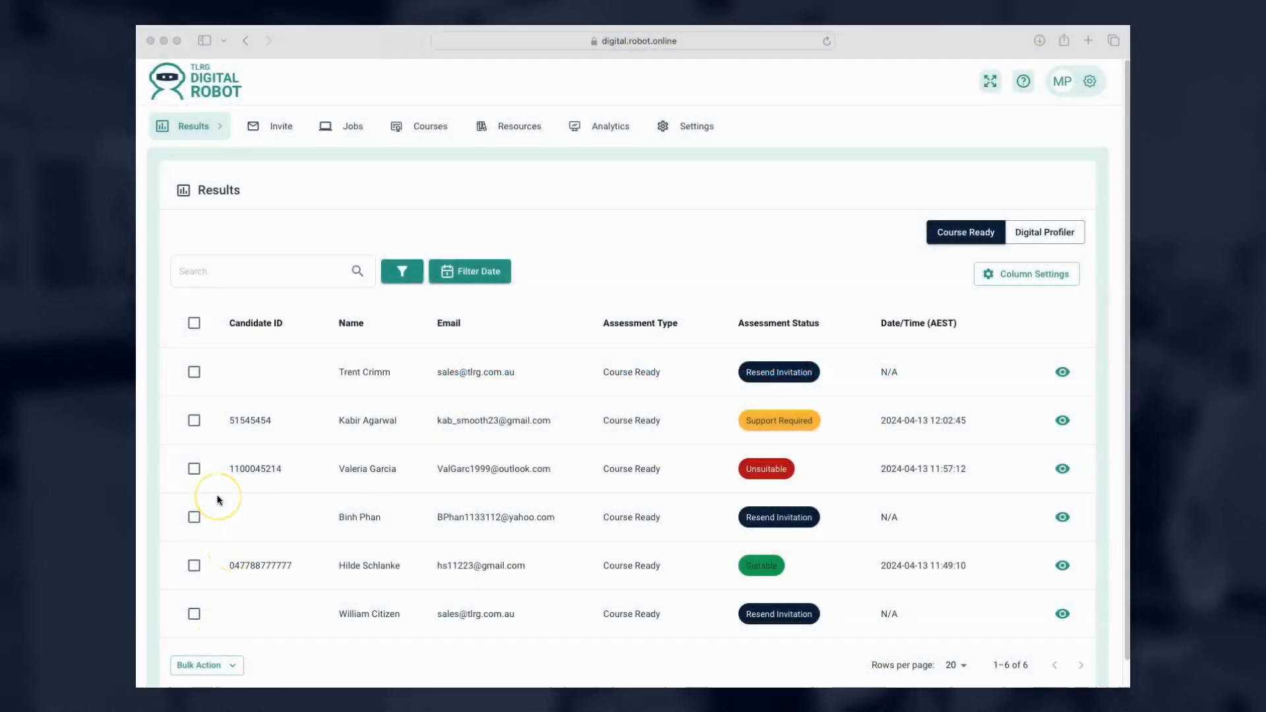
# Tick the first two Course Ready candidates and start archiving them.
pyautogui.click(196, 373)
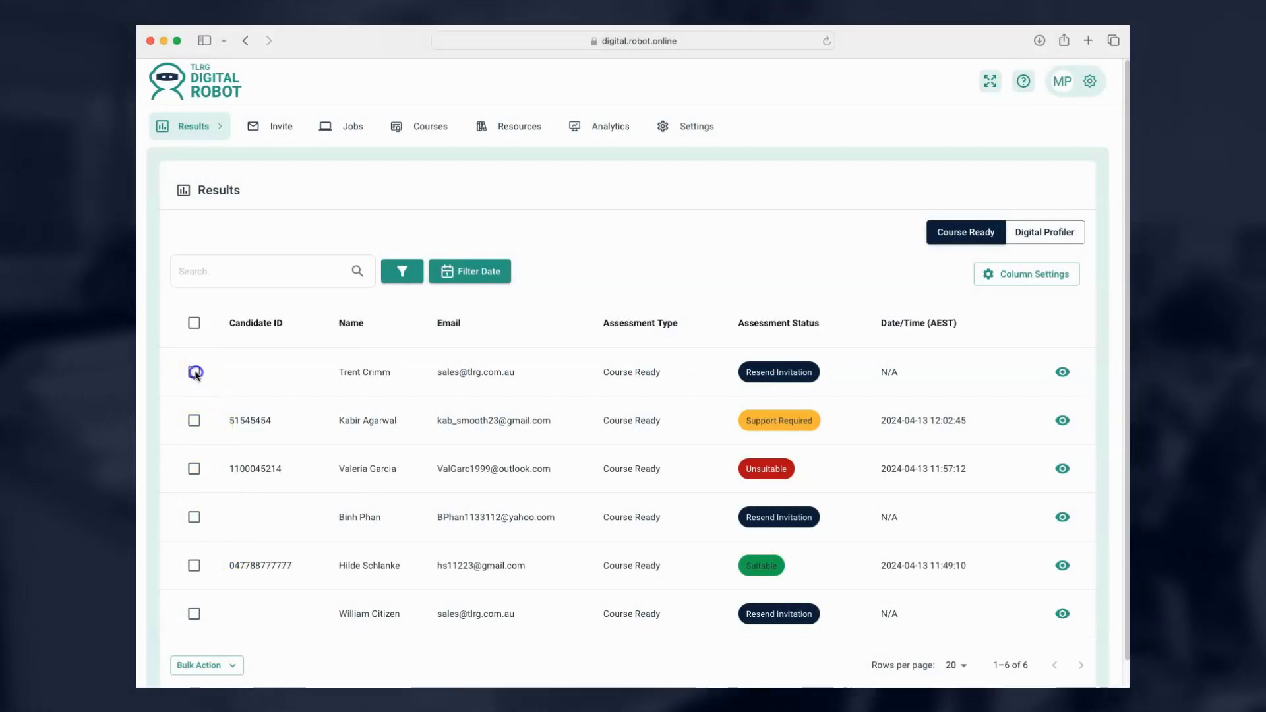
pyautogui.click(194, 422)
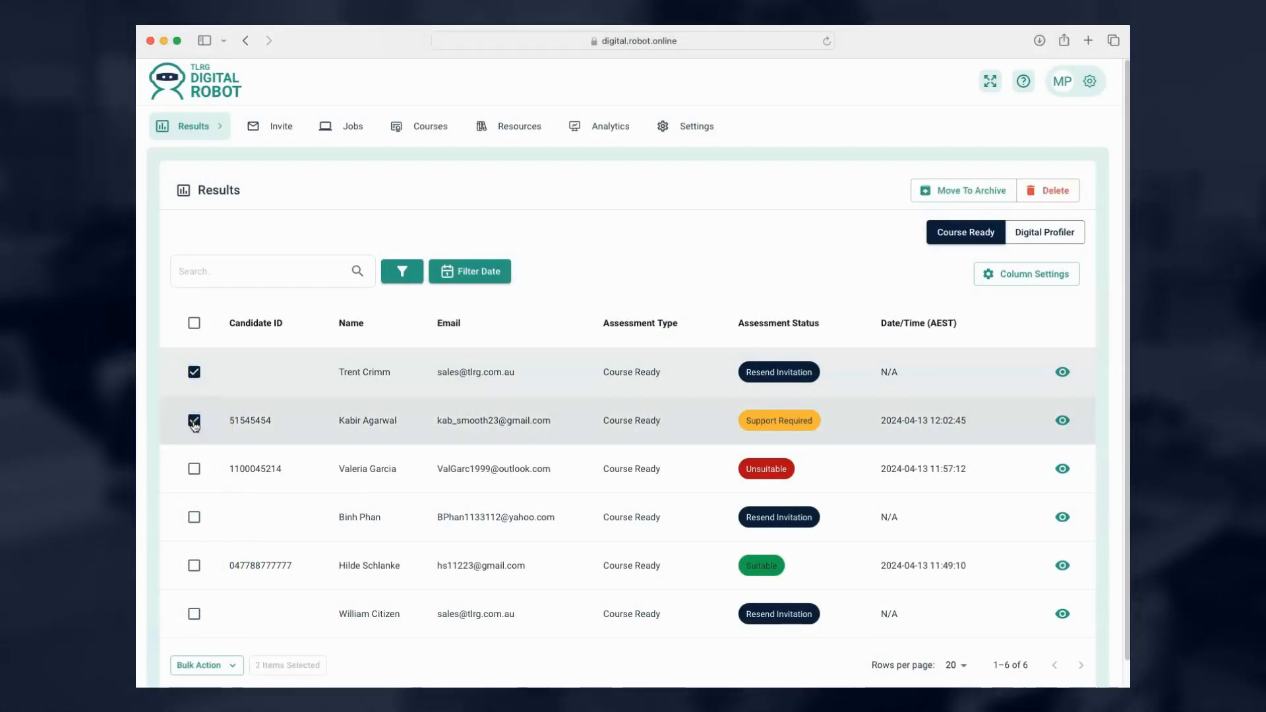
pyautogui.click(958, 192)
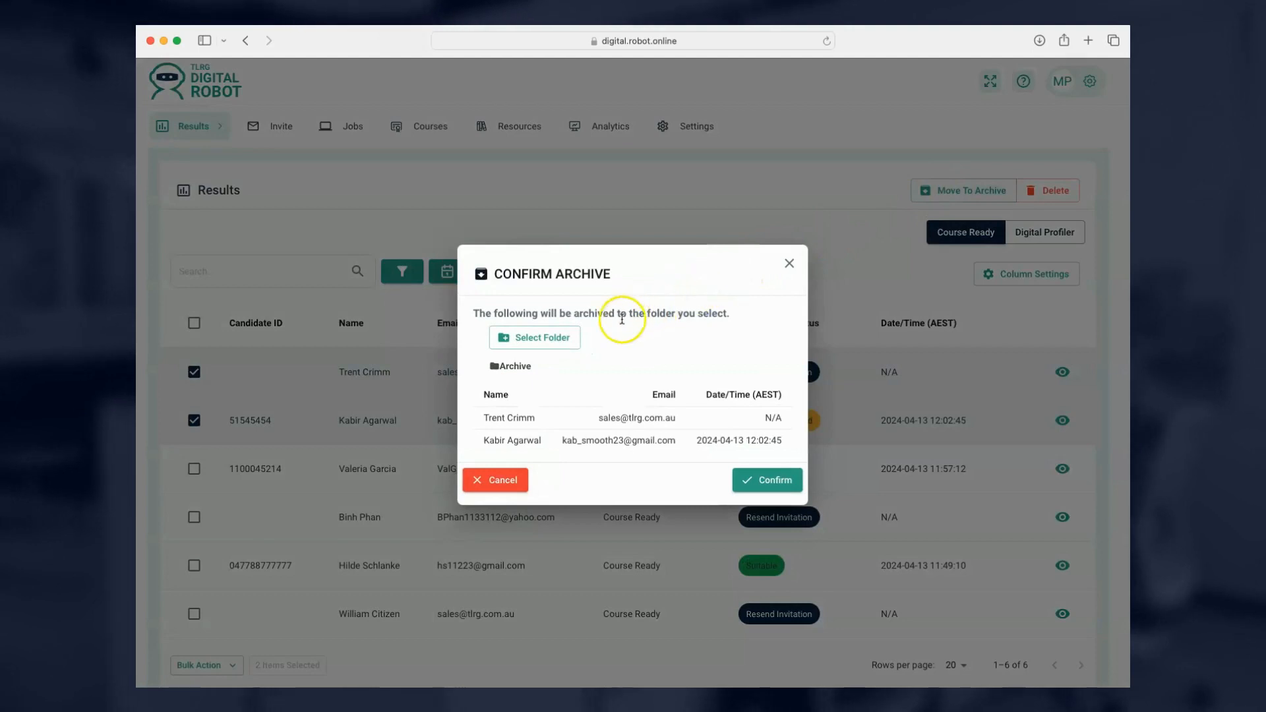
# Set Archive 2024 as the destination folder, discarding the unnamed new-folder row.
pyautogui.click(564, 341)
pyautogui.click(526, 374)
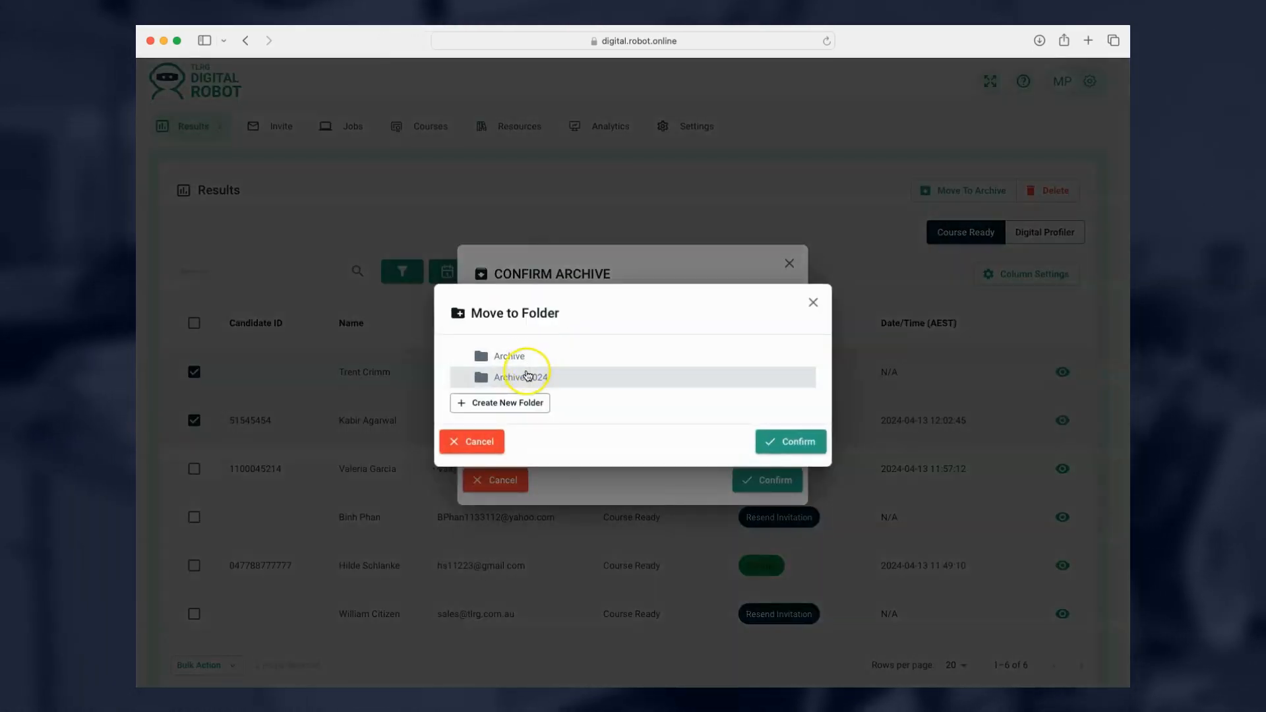
pyautogui.click(526, 404)
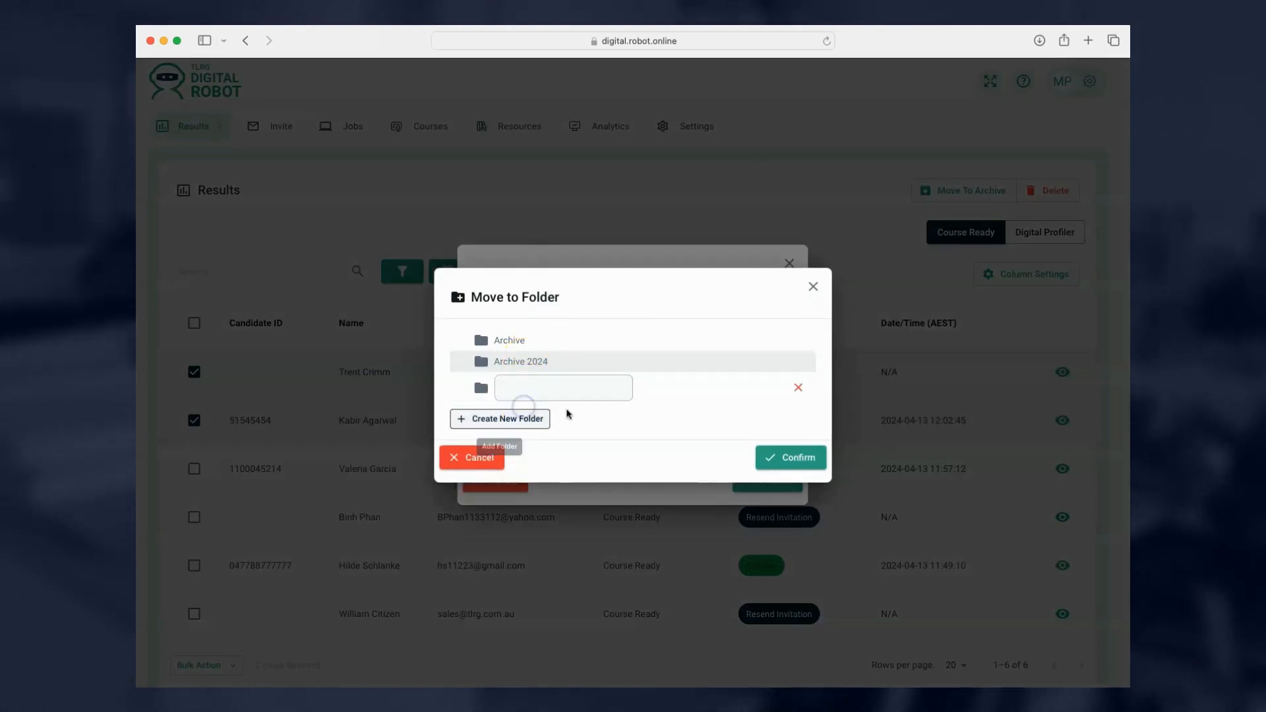
pyautogui.click(786, 398)
pyautogui.click(800, 388)
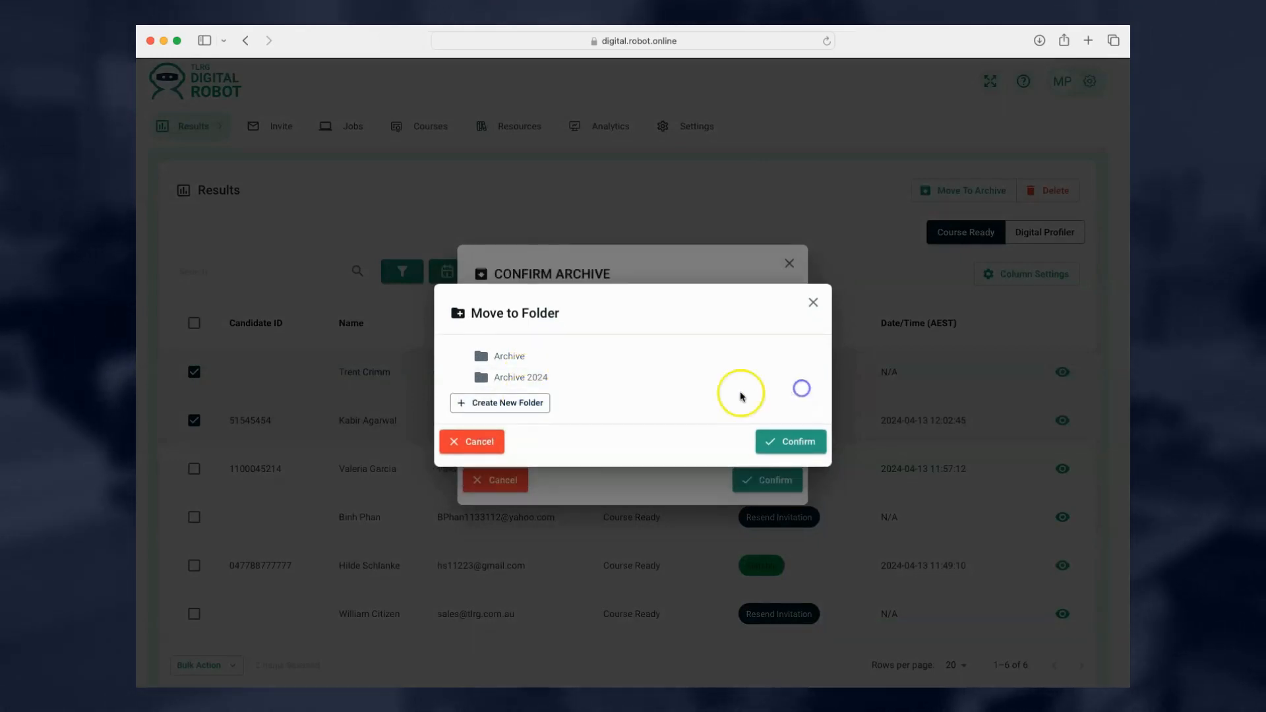
pyautogui.click(561, 378)
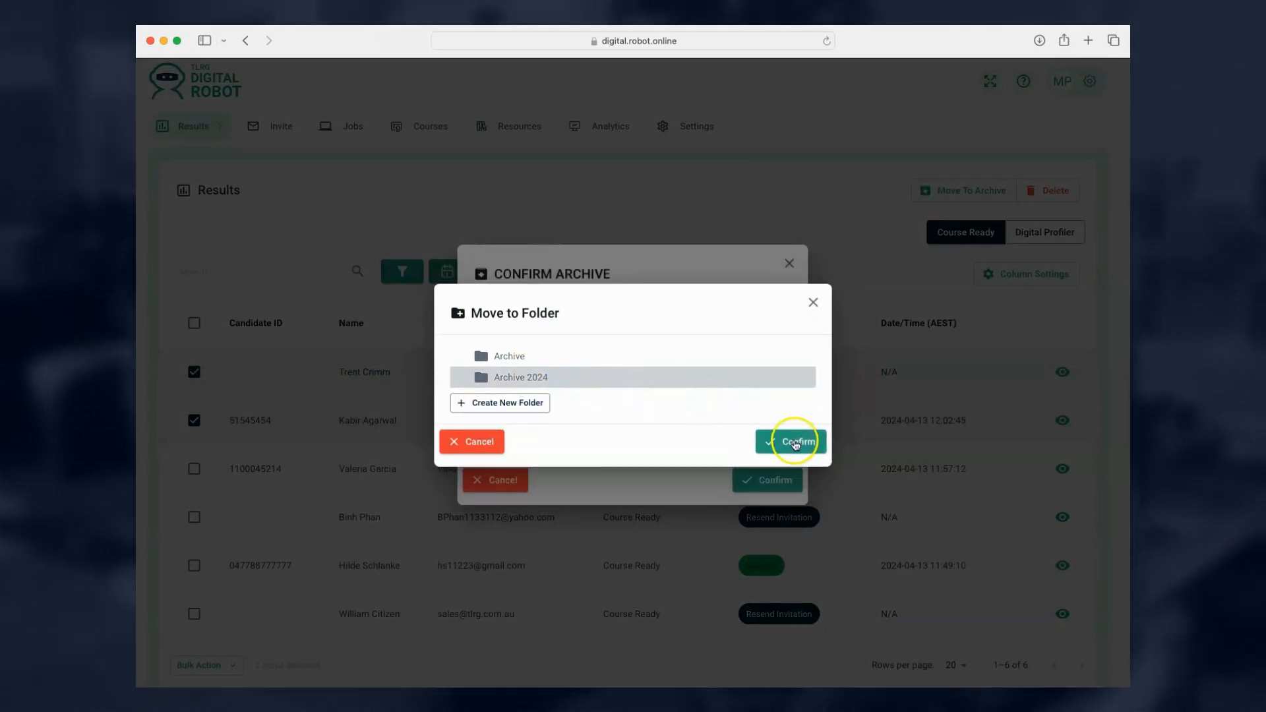
pyautogui.click(793, 447)
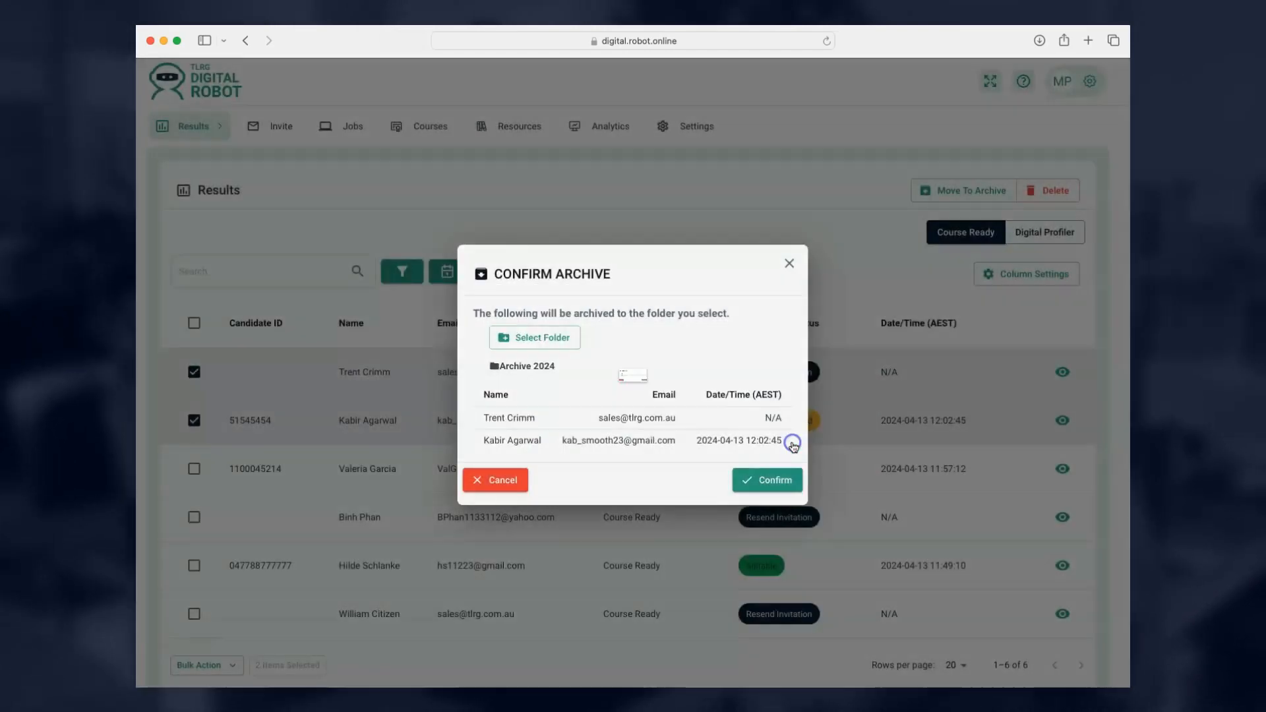
# Confirm archiving the two candidates into Archive 2024.
pyautogui.click(767, 482)
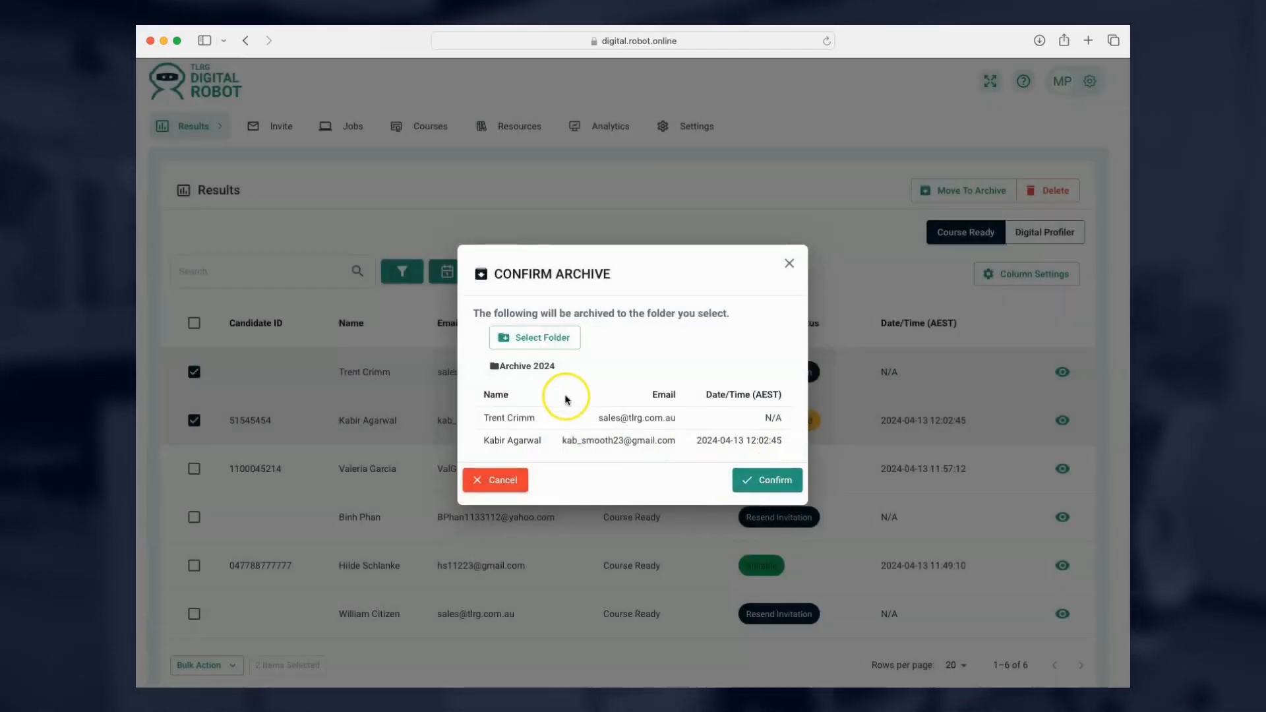
pyautogui.click(781, 492)
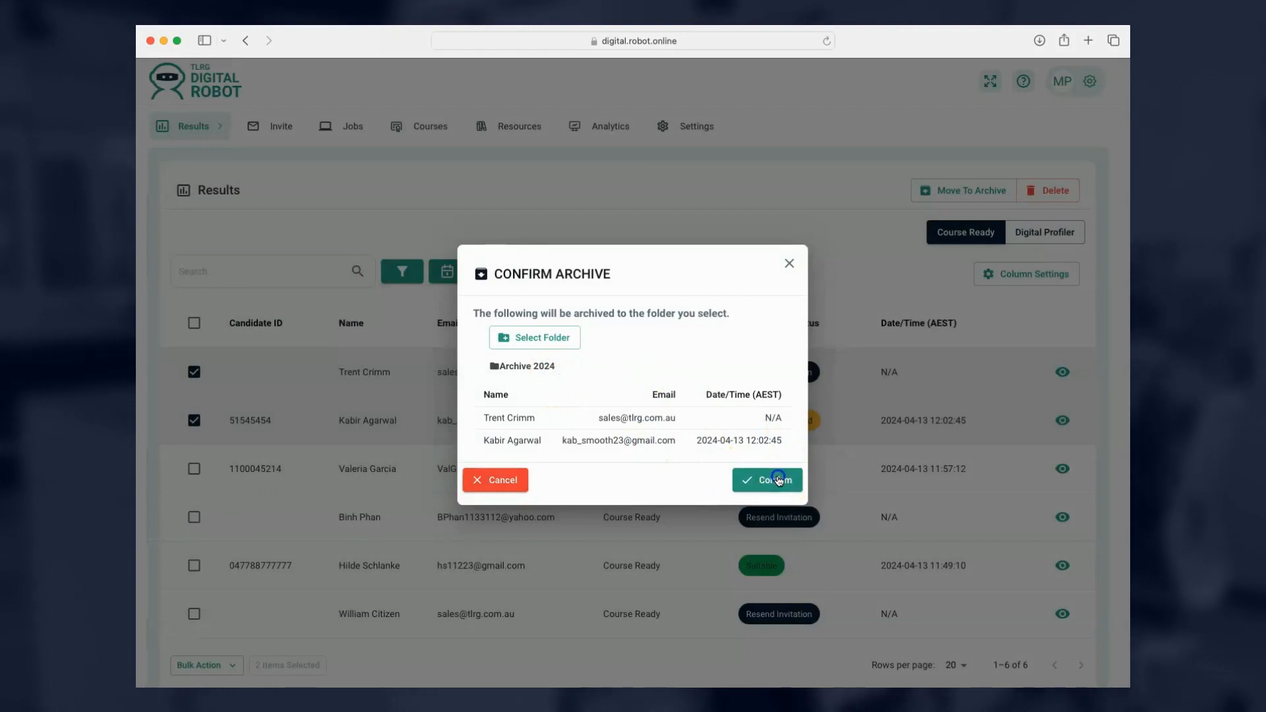
pyautogui.click(779, 481)
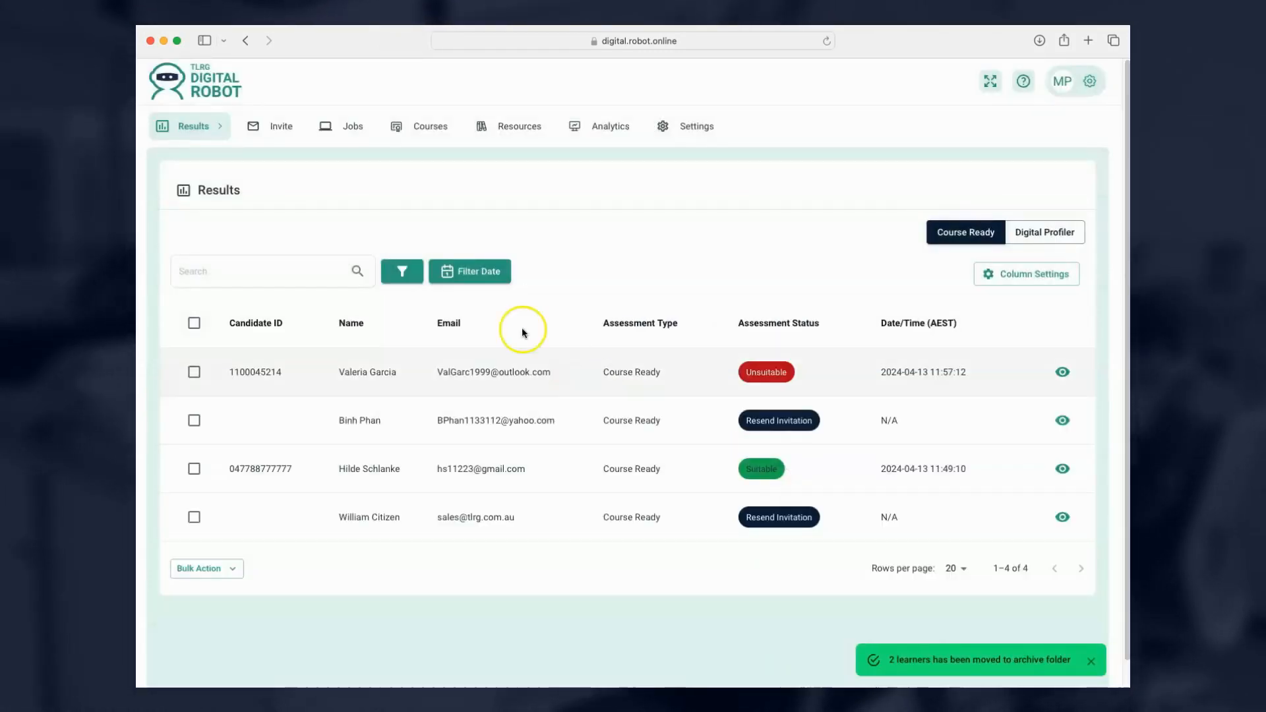
pyautogui.click(185, 127)
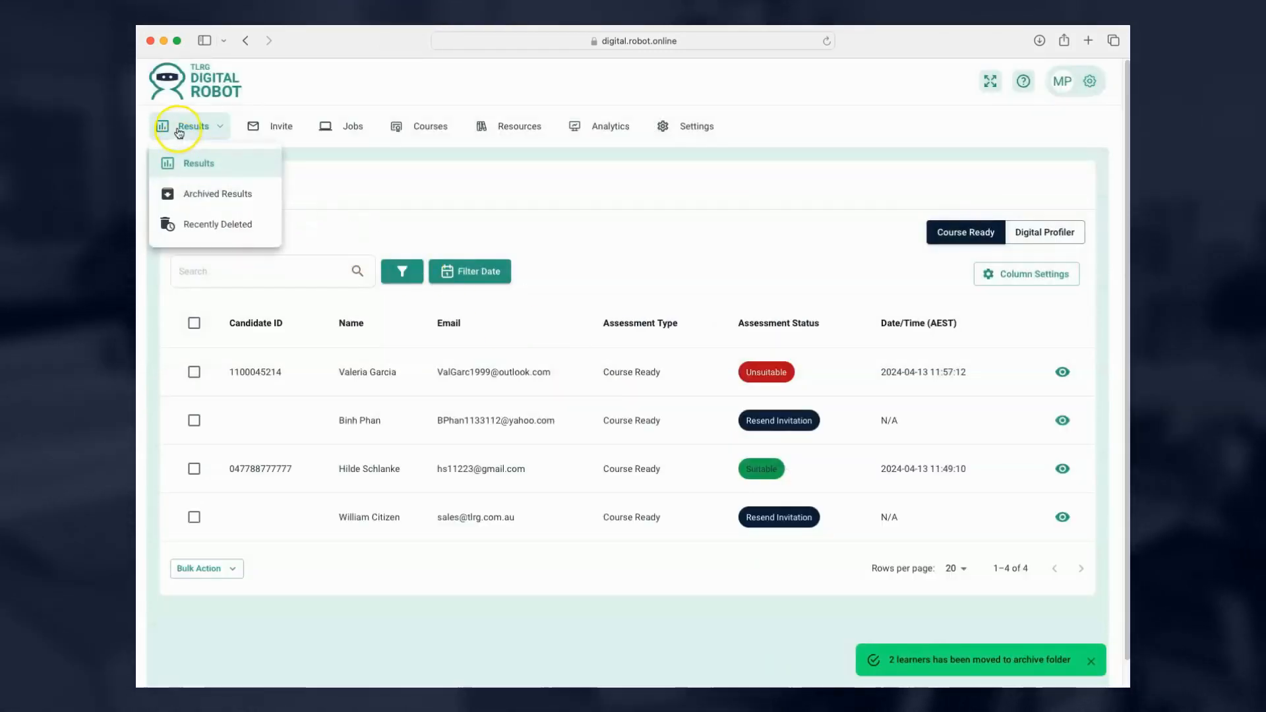
# In Archived Results, select all three Archive 2024 candidates and restore them to Results.
pyautogui.click(208, 202)
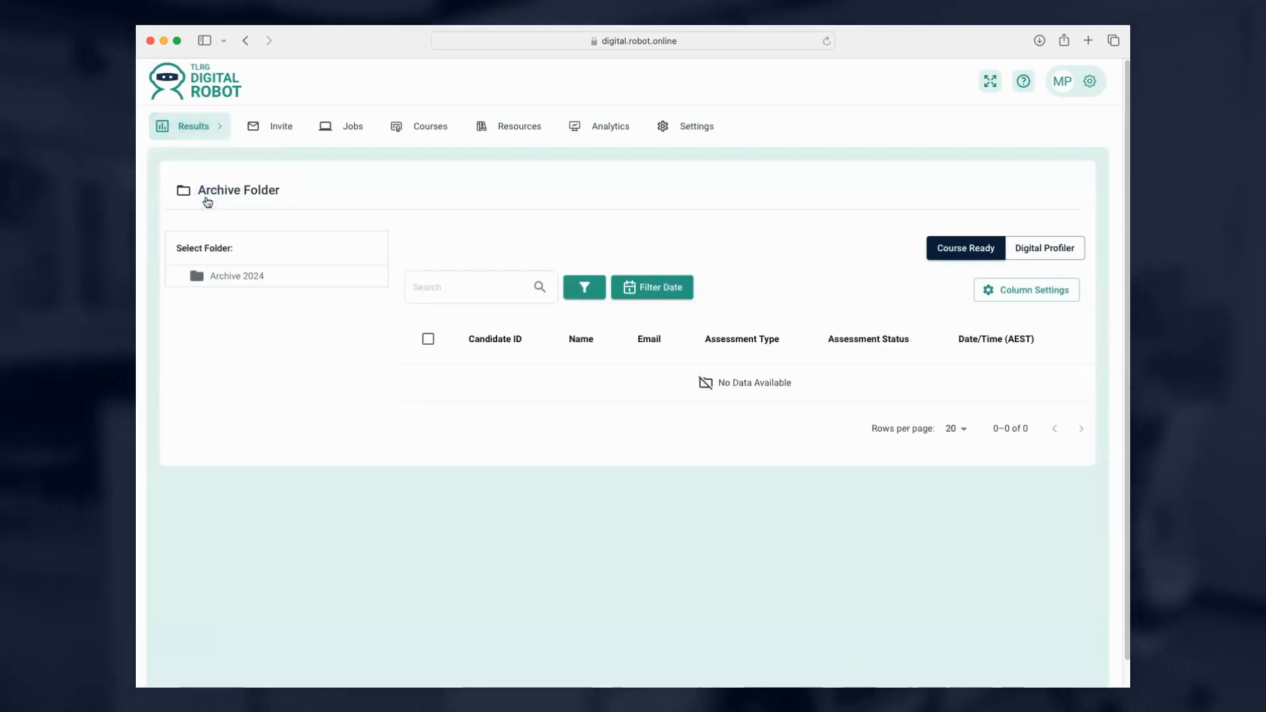
pyautogui.click(255, 277)
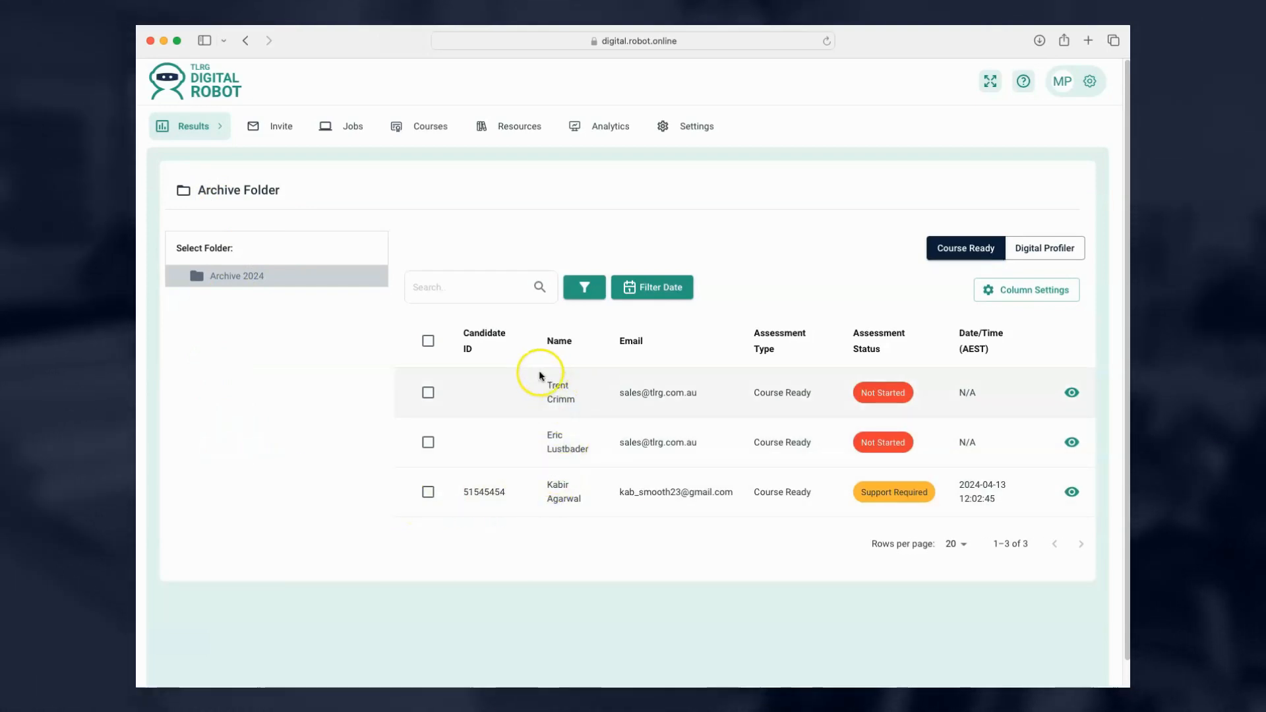
pyautogui.click(427, 393)
pyautogui.click(428, 442)
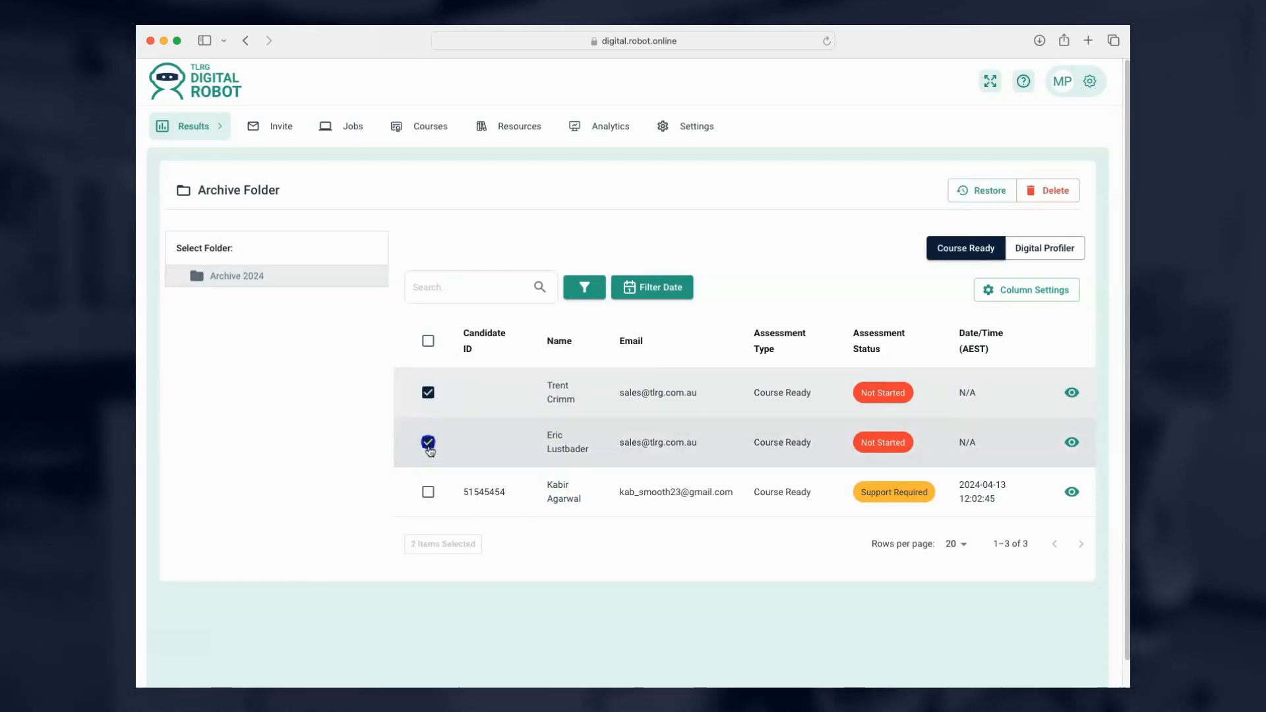
pyautogui.click(428, 492)
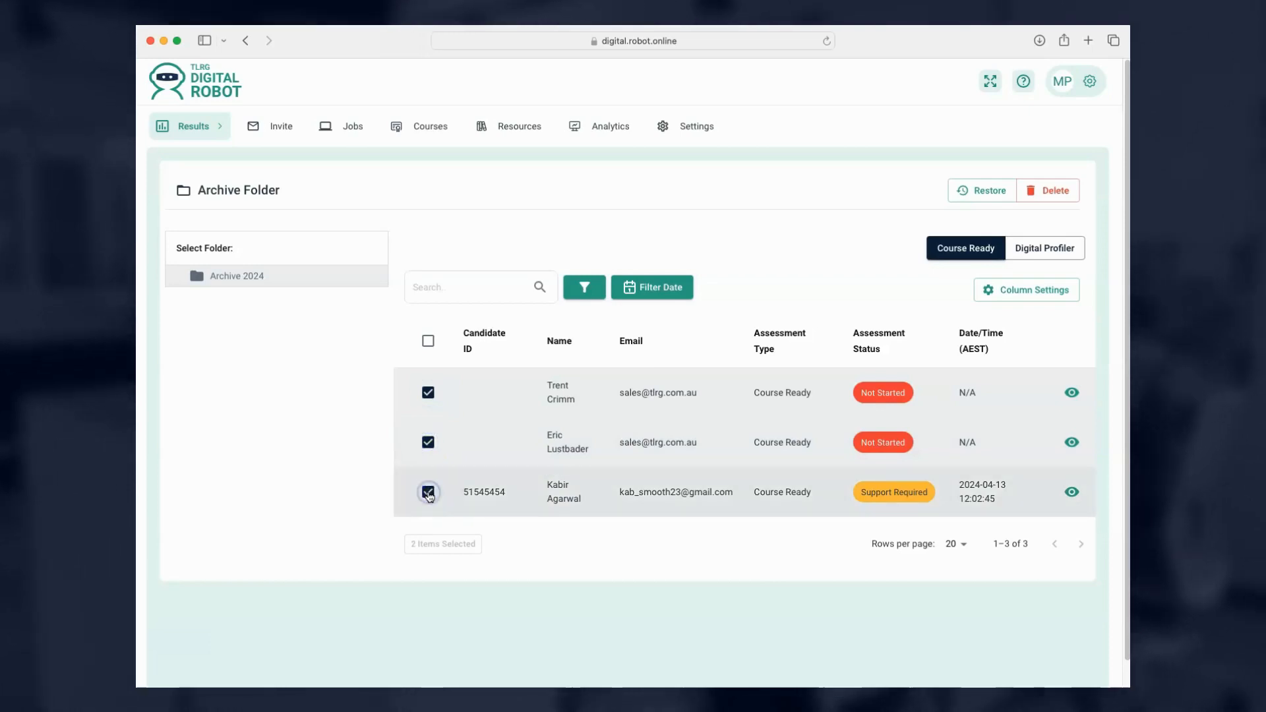
pyautogui.click(974, 193)
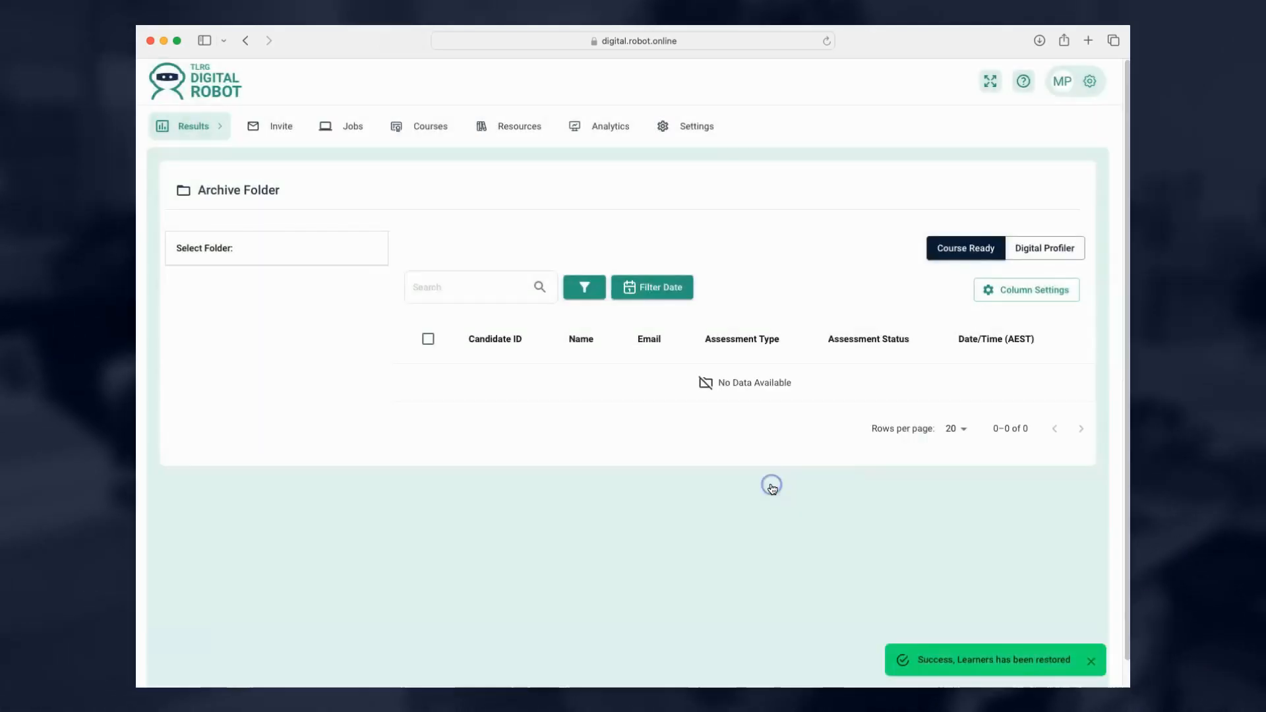
pyautogui.click(367, 302)
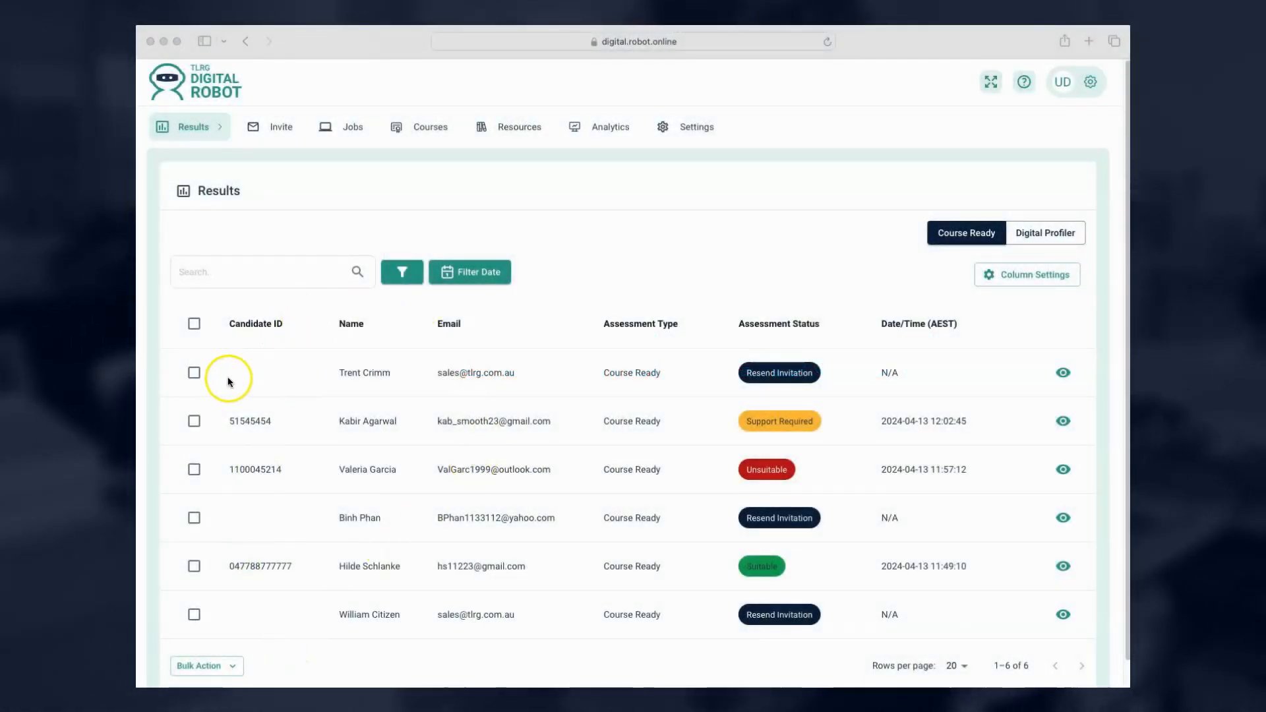
# Tick only the top Course Ready candidate and delete it from the results.
pyautogui.click(194, 373)
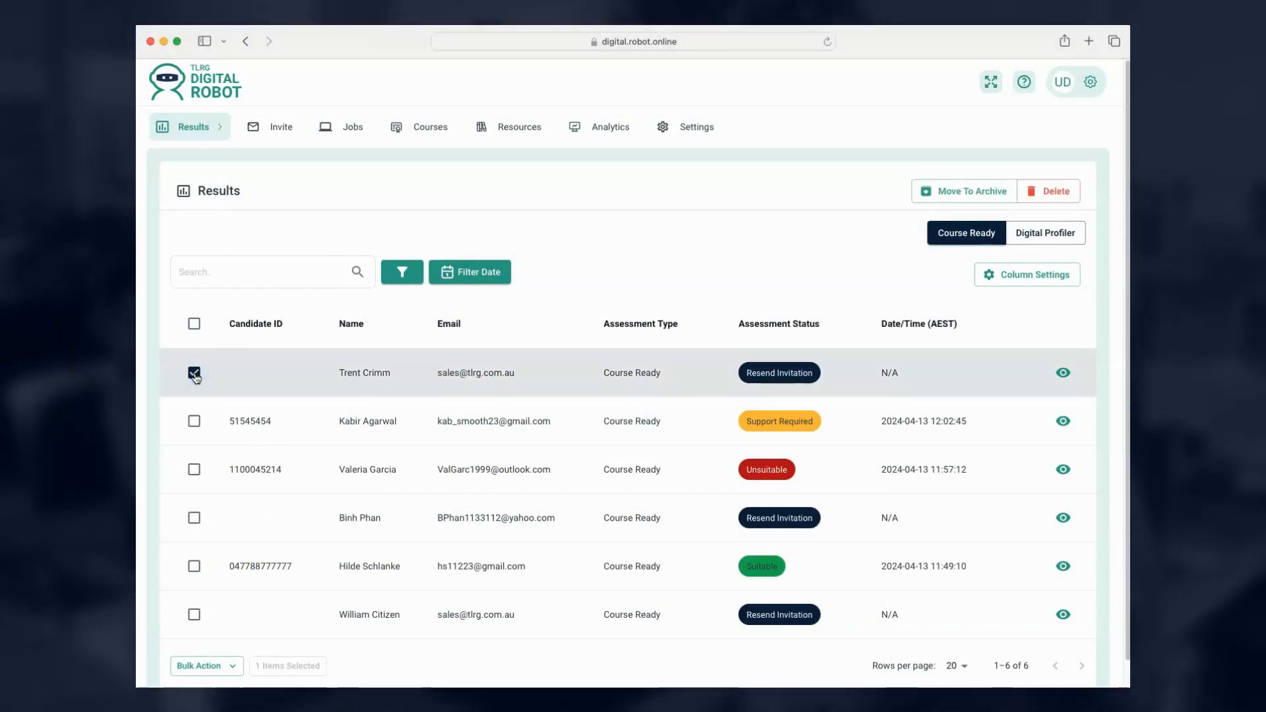
pyautogui.click(194, 325)
pyautogui.click(194, 325)
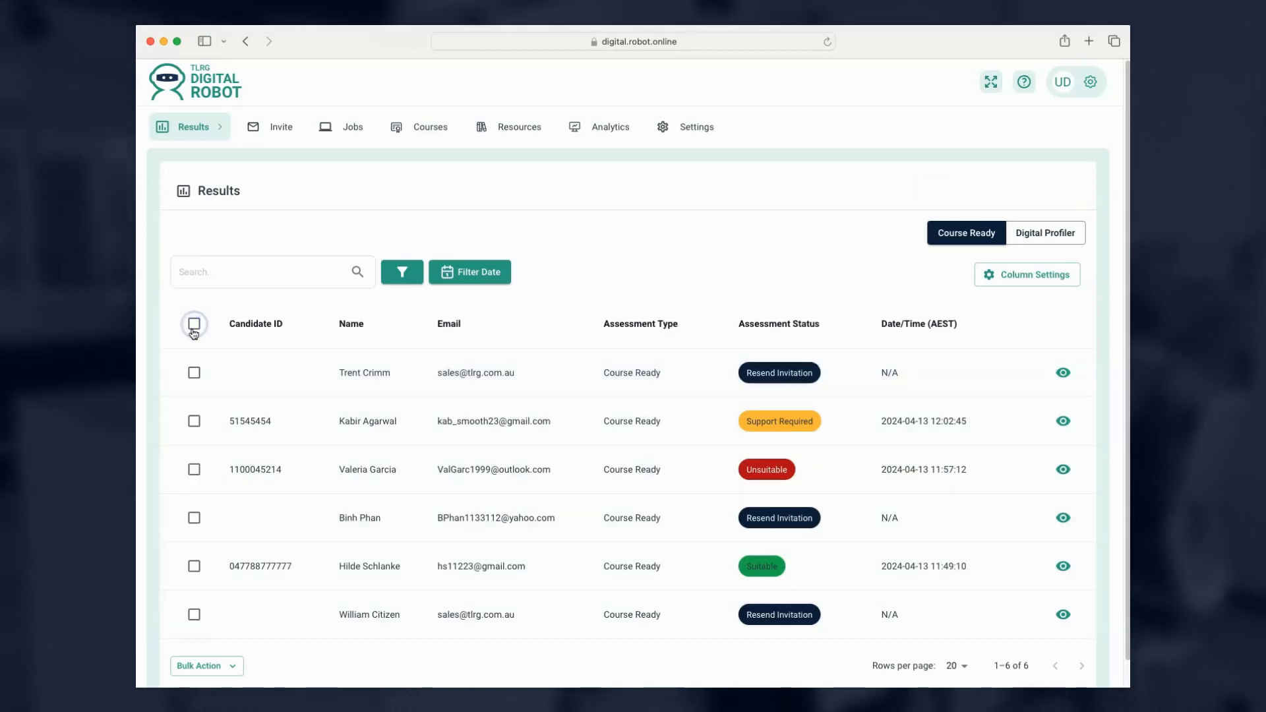
pyautogui.click(194, 373)
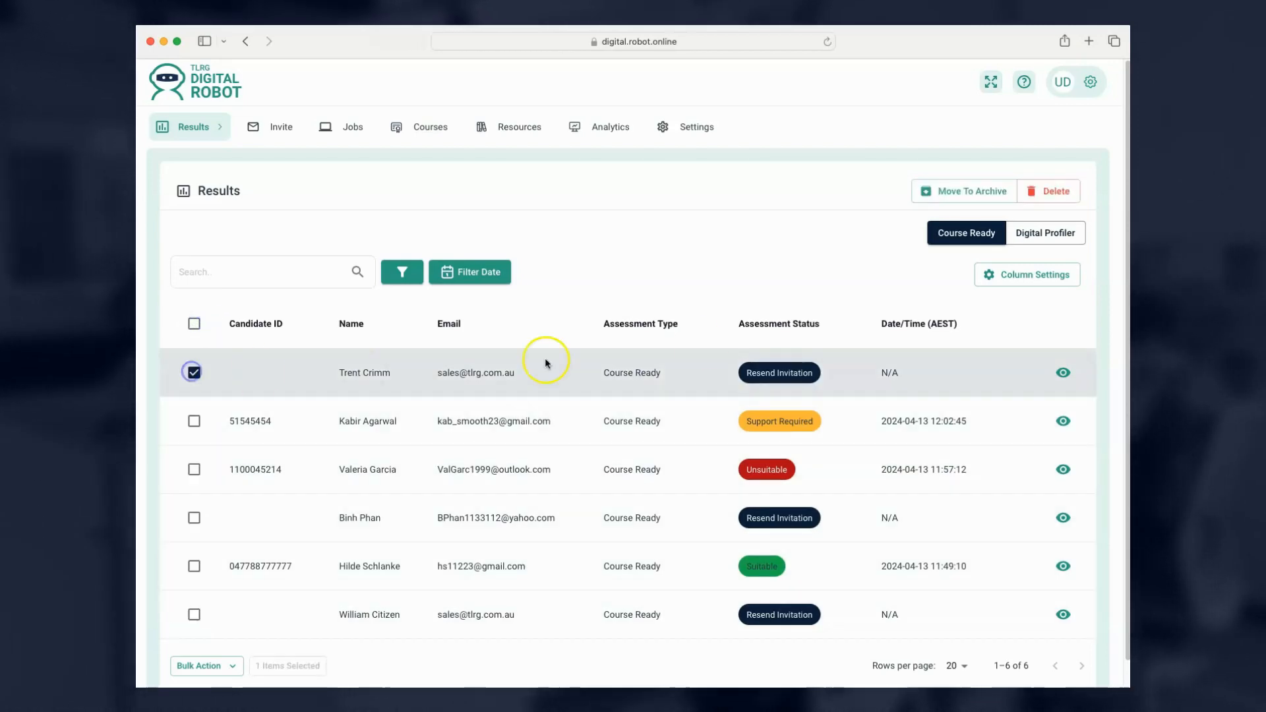
pyautogui.click(1058, 191)
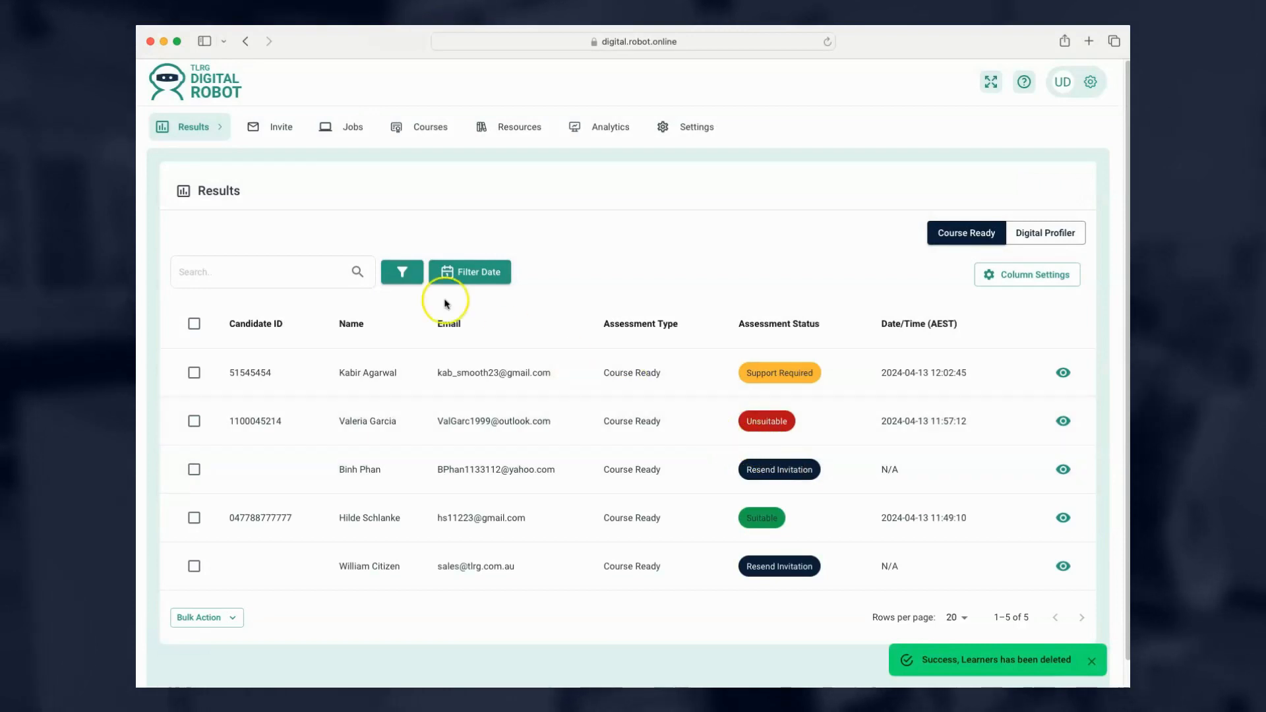
pyautogui.click(201, 144)
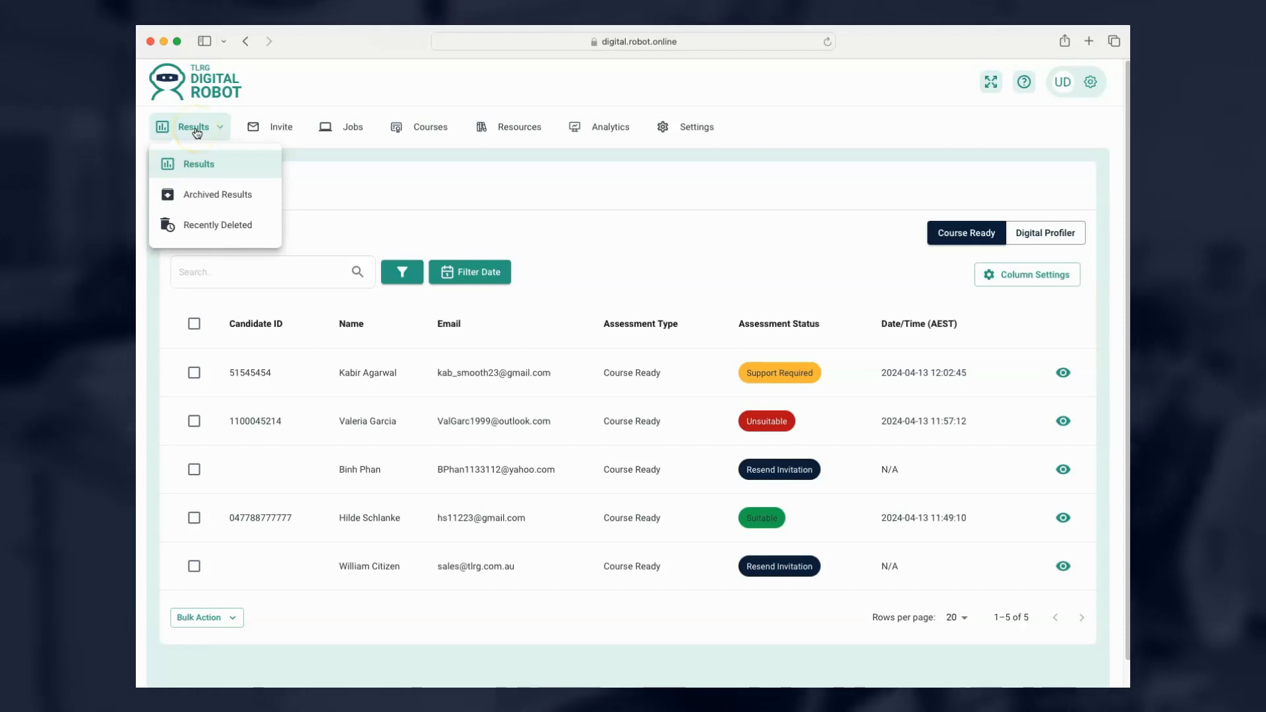
# Restore both Recently Deleted candidates, then return to the main results list.
pyautogui.click(195, 224)
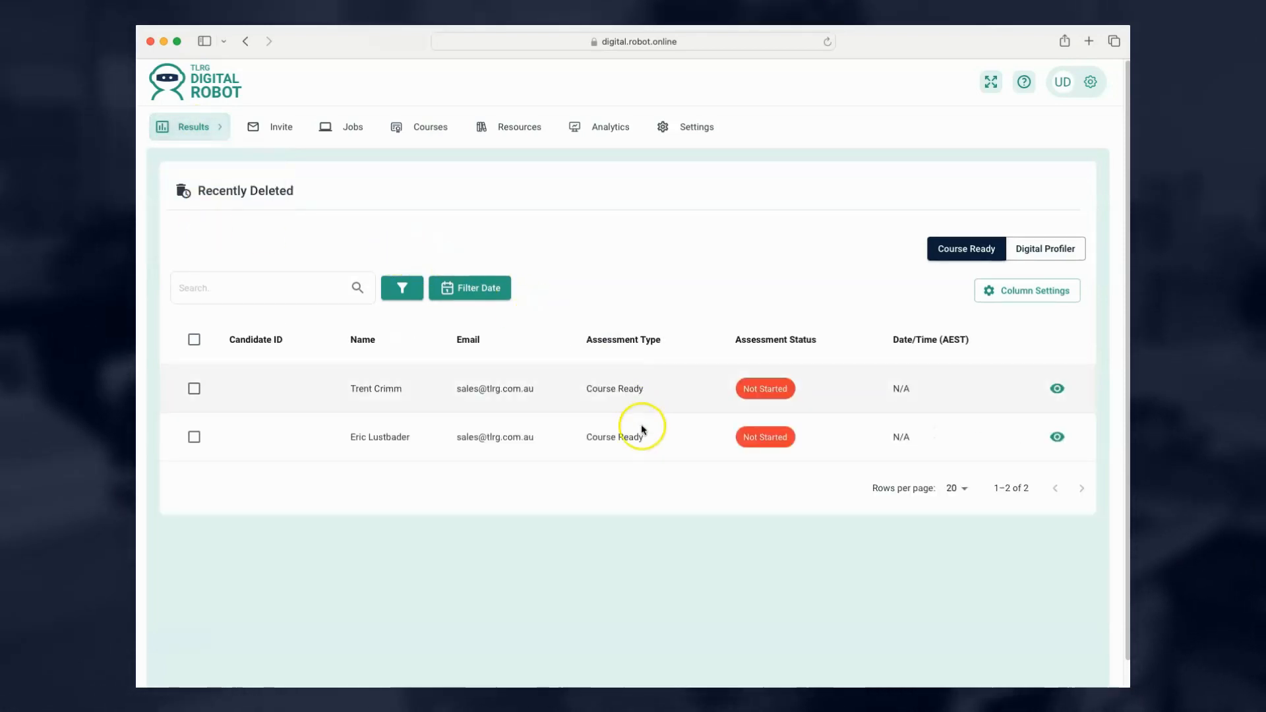
pyautogui.click(195, 390)
pyautogui.click(195, 438)
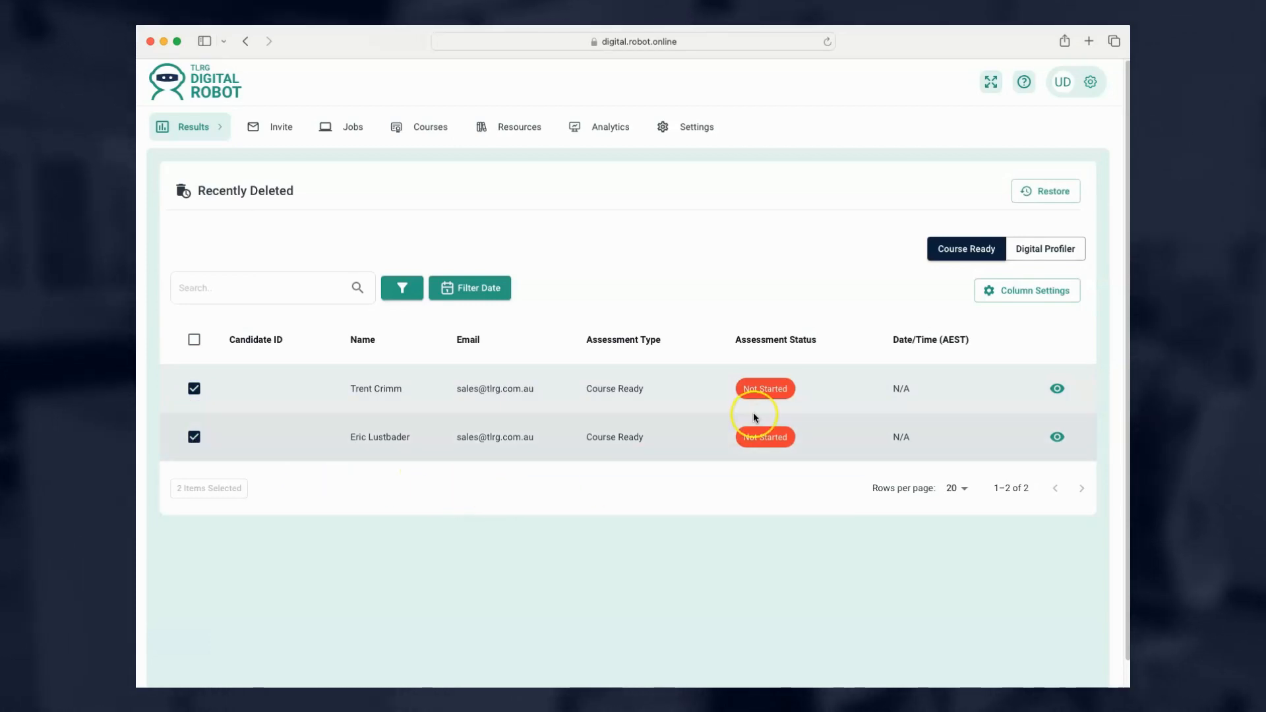
pyautogui.click(1038, 195)
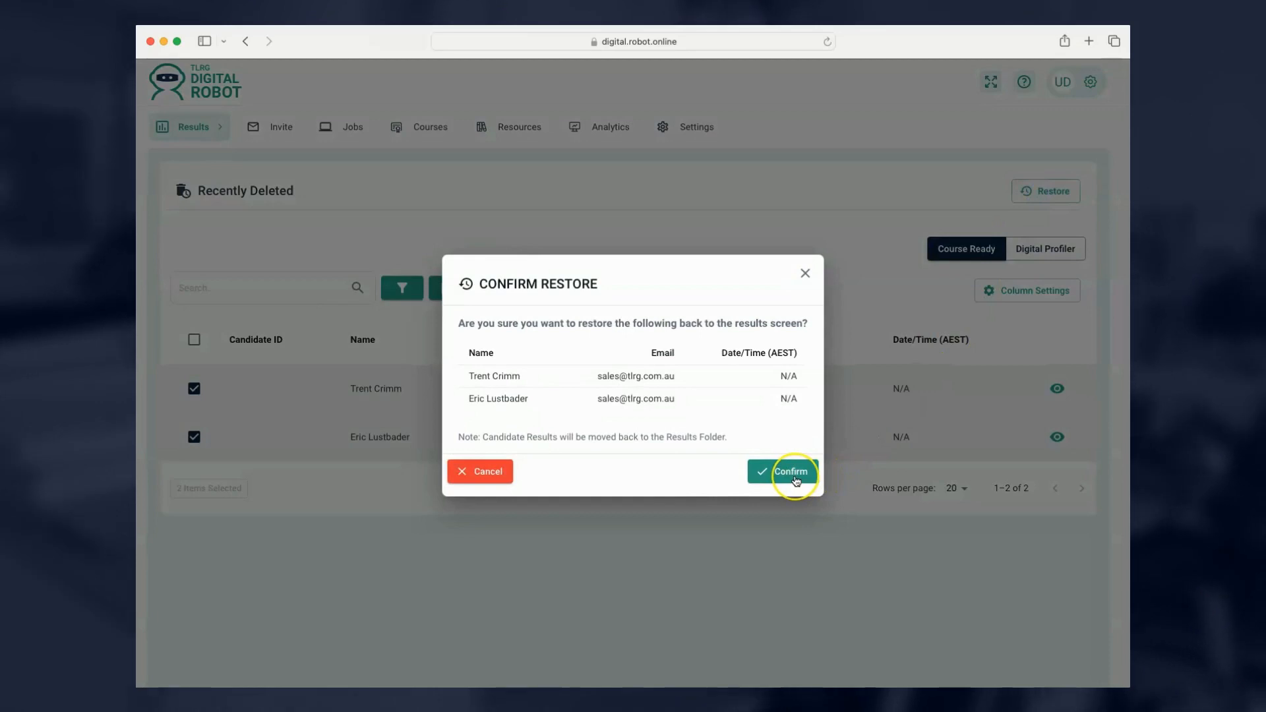
pyautogui.click(795, 479)
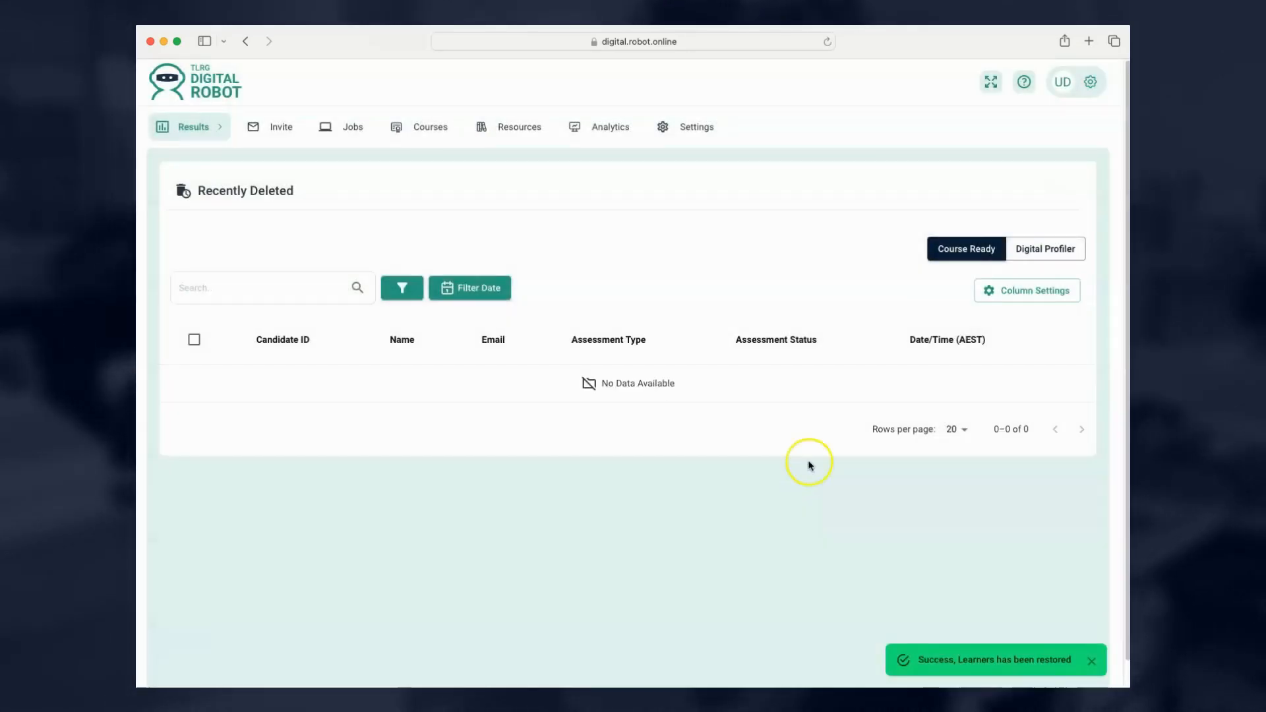
pyautogui.click(169, 126)
pyautogui.click(170, 164)
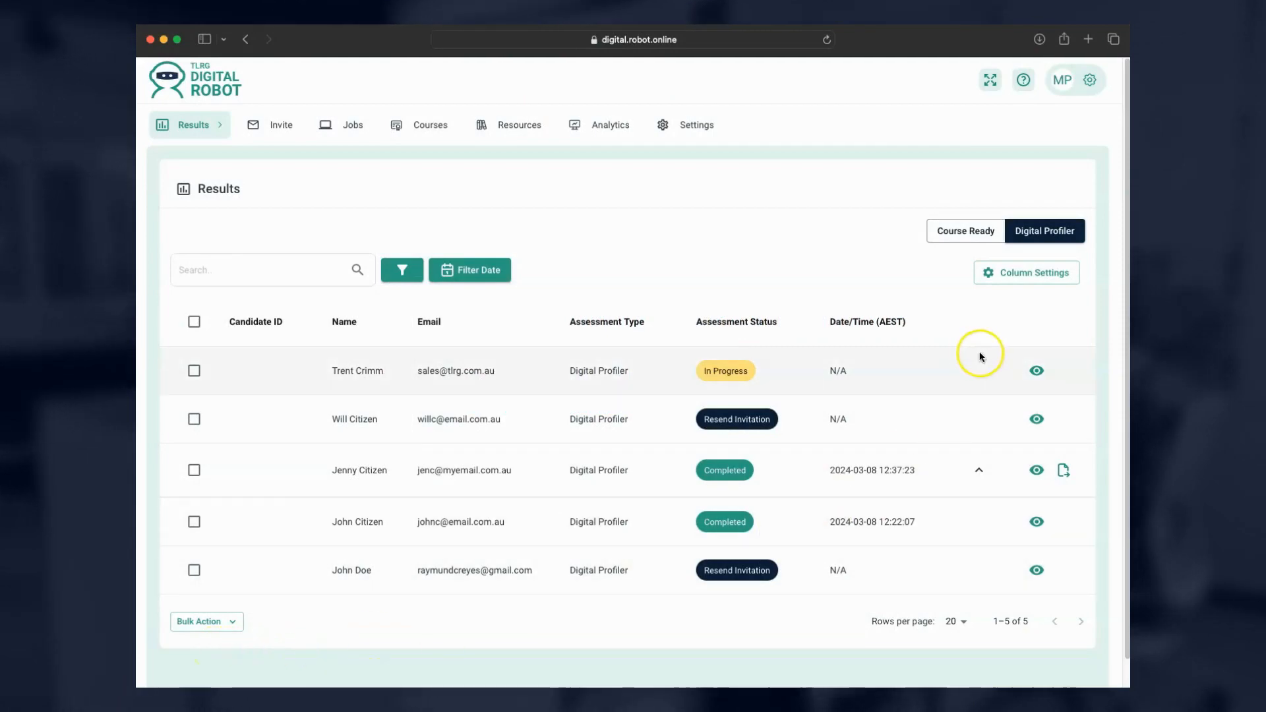
# Open the completed Digital Profiler candidate's information window from its row's eye icon.
pyautogui.click(1037, 523)
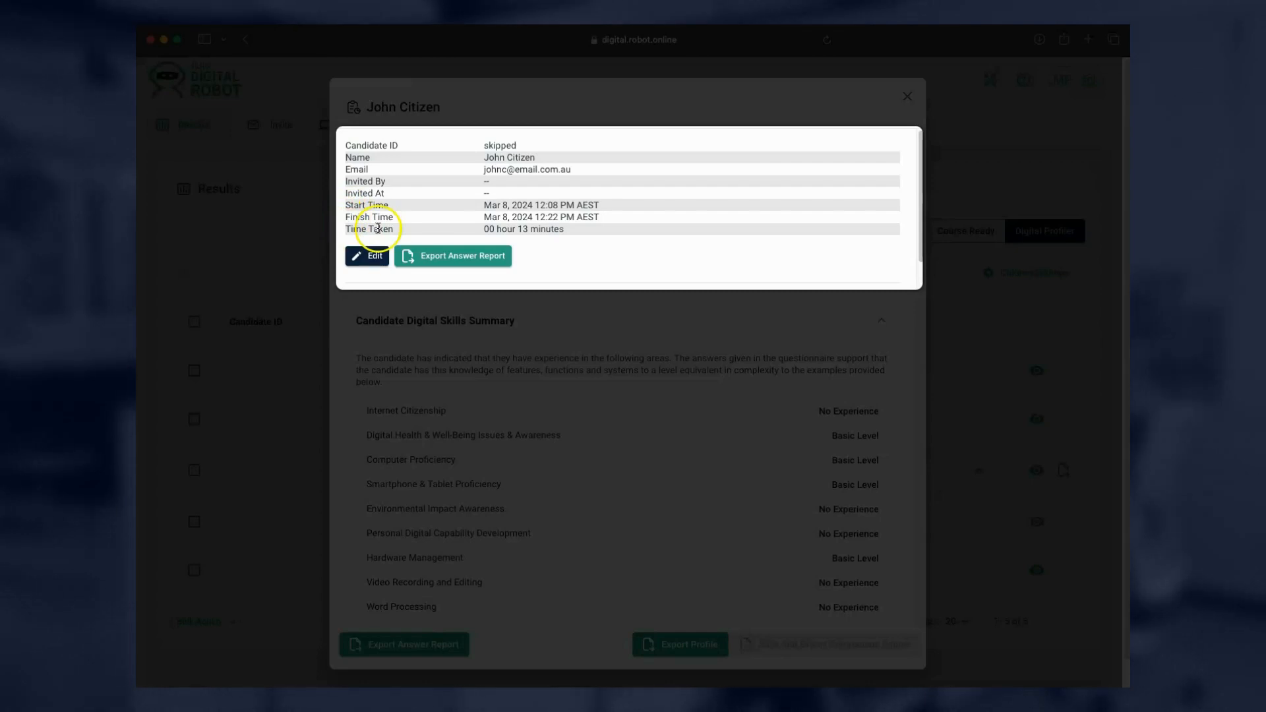
# Start editing the candidate's details, then cancel without saving changes.
pyautogui.click(365, 263)
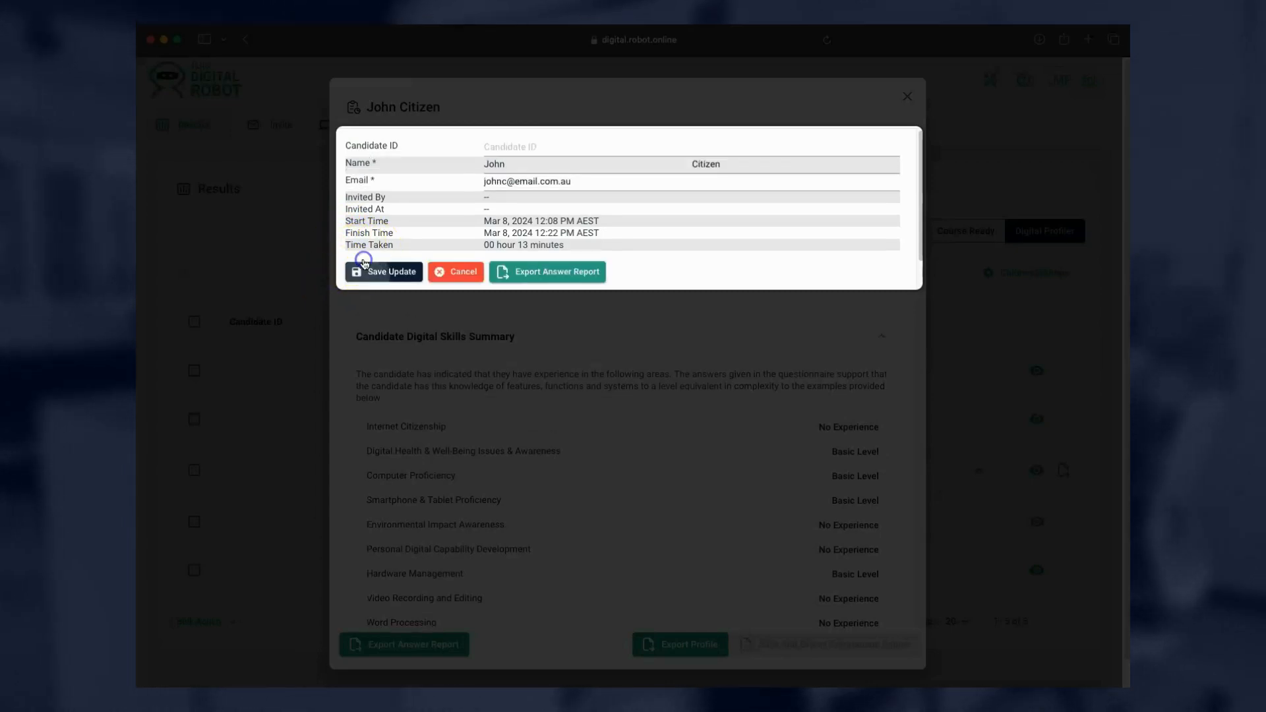
pyautogui.click(494, 204)
pyautogui.click(508, 149)
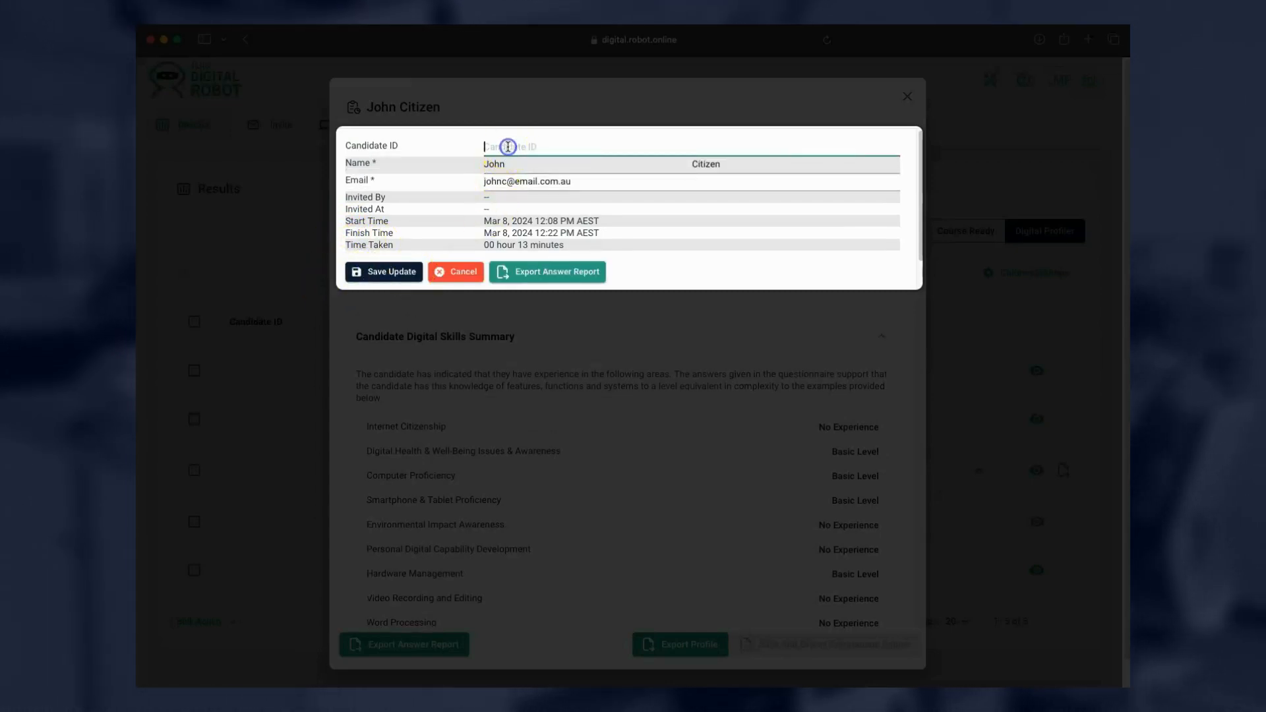
pyautogui.click(451, 273)
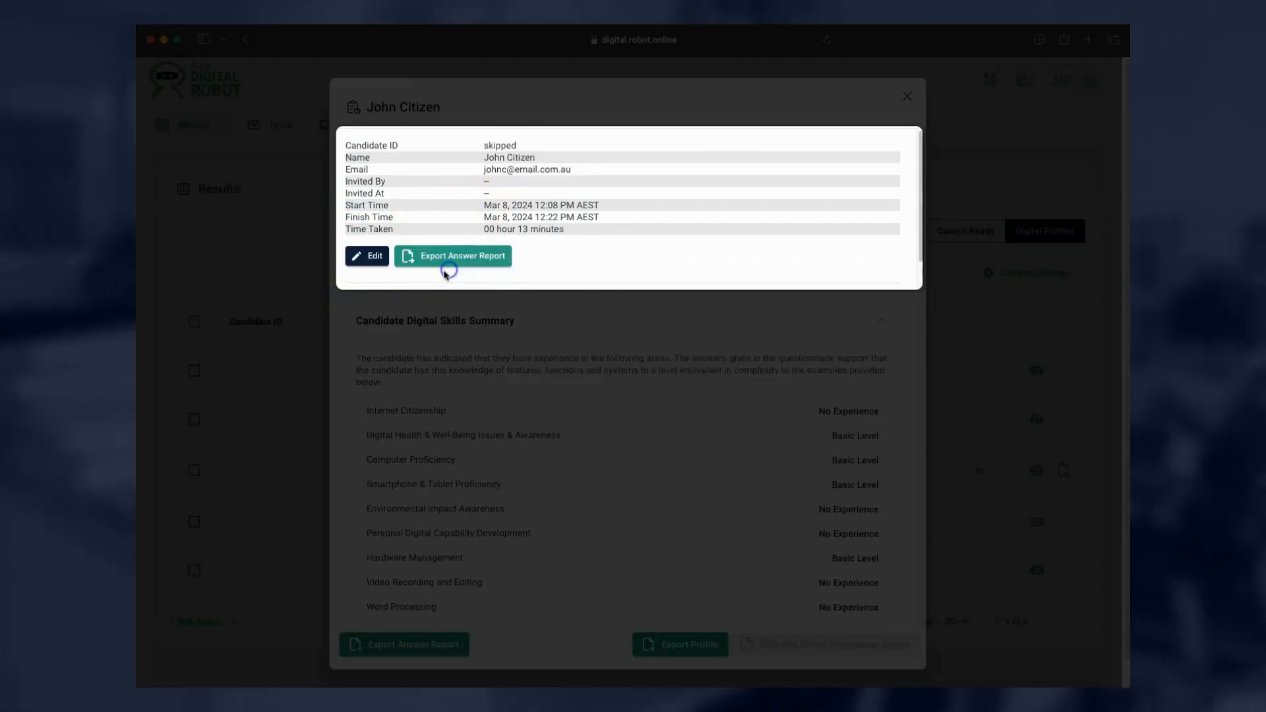
# Export the candidate's answer report, then close and reopen their information window.
pyautogui.click(422, 259)
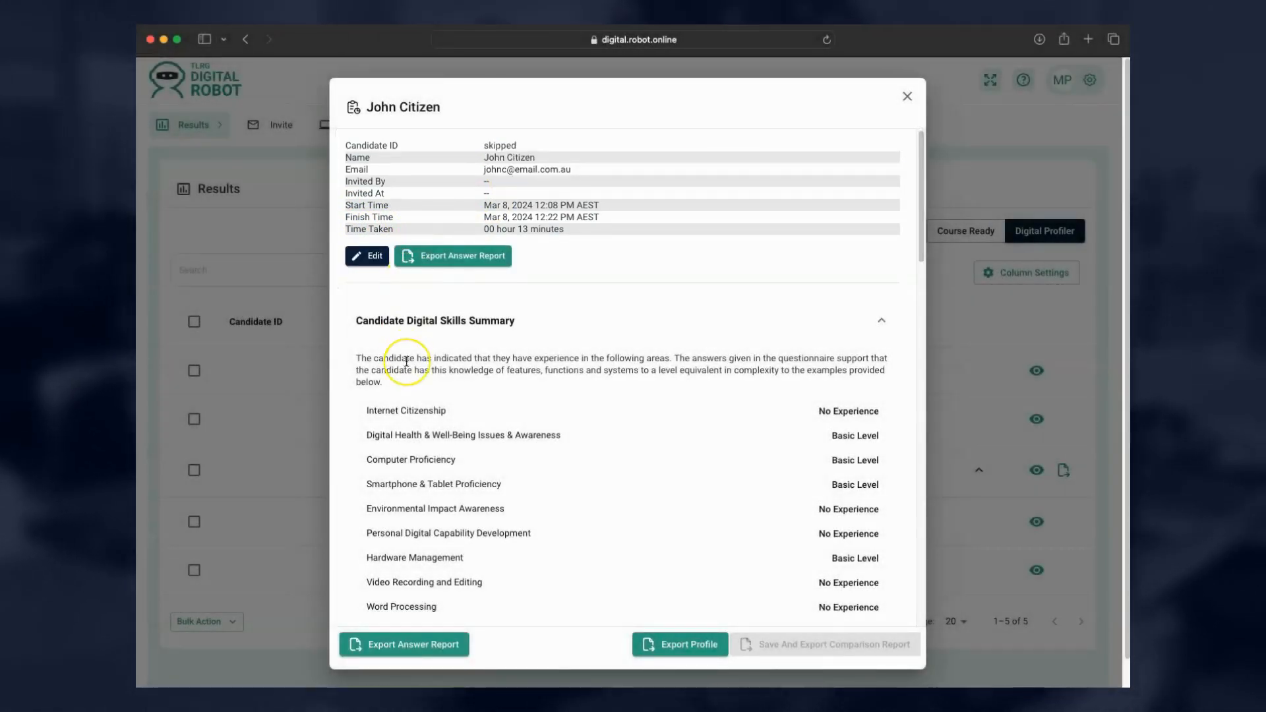
pyautogui.click(906, 96)
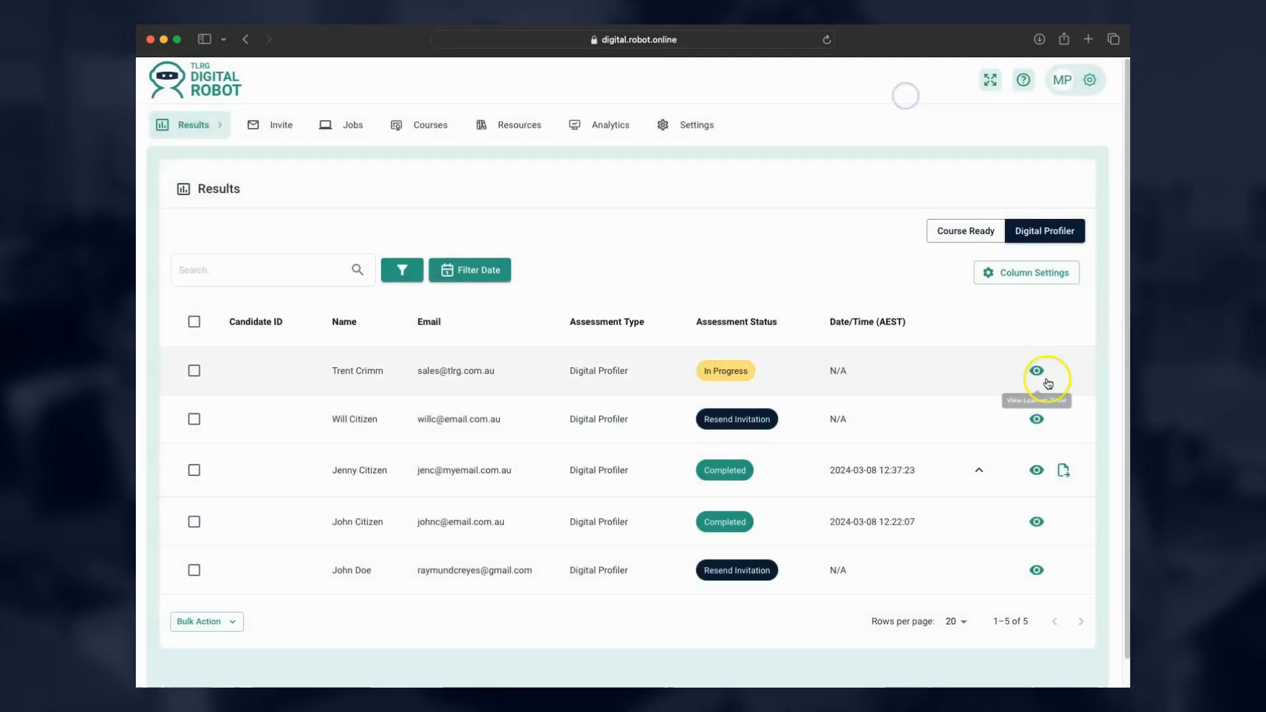
pyautogui.click(1040, 519)
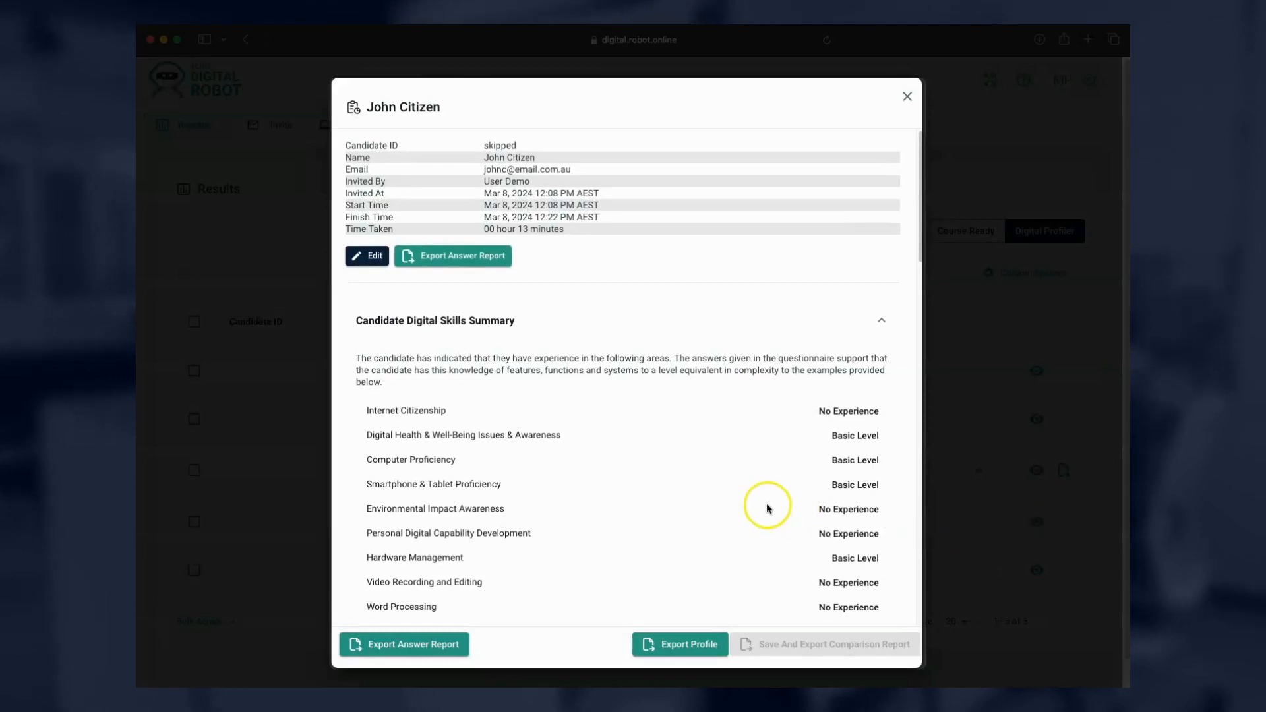
pyautogui.scroll(-3, 411, 459)
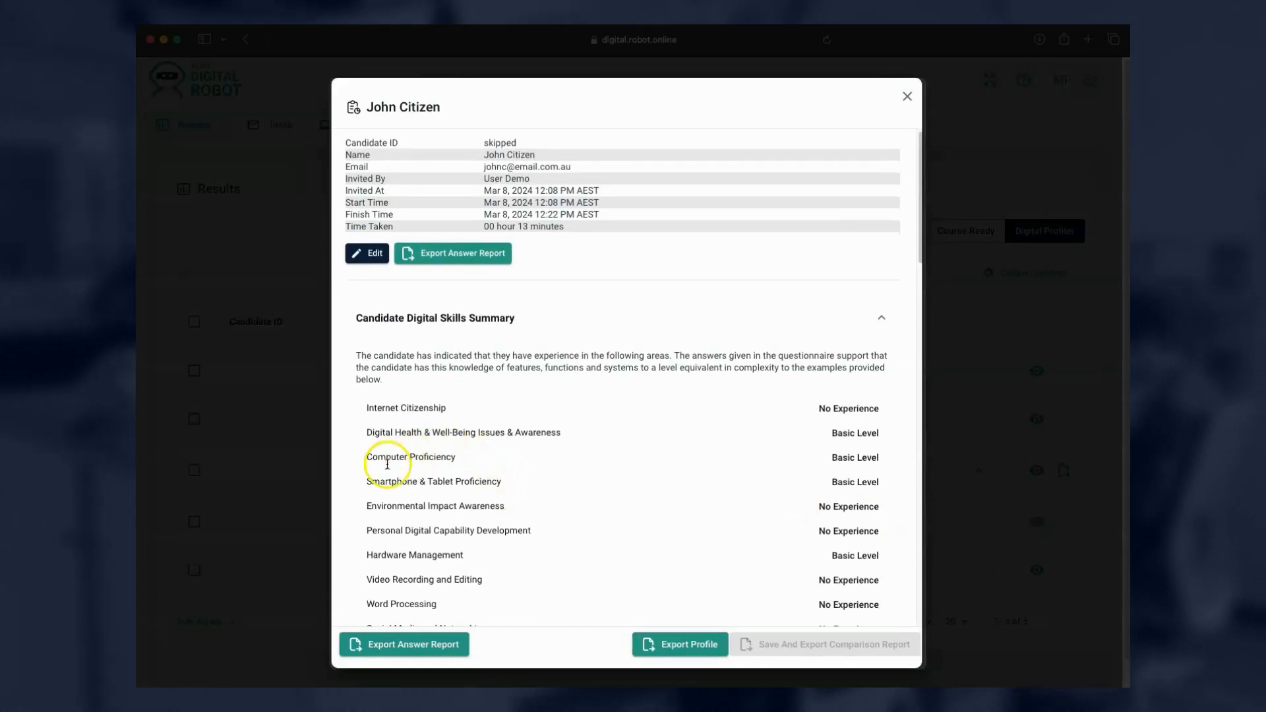
pyautogui.scroll(-2, 387, 464)
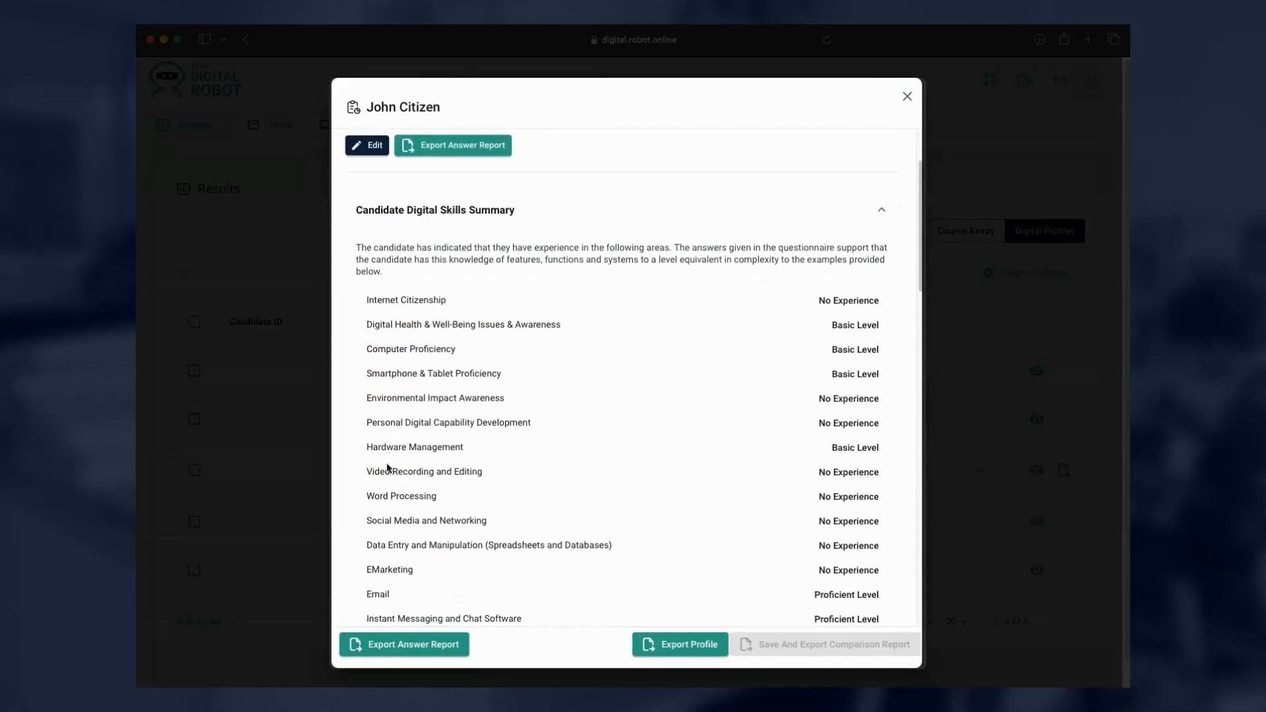
pyautogui.scroll(-1, 387, 464)
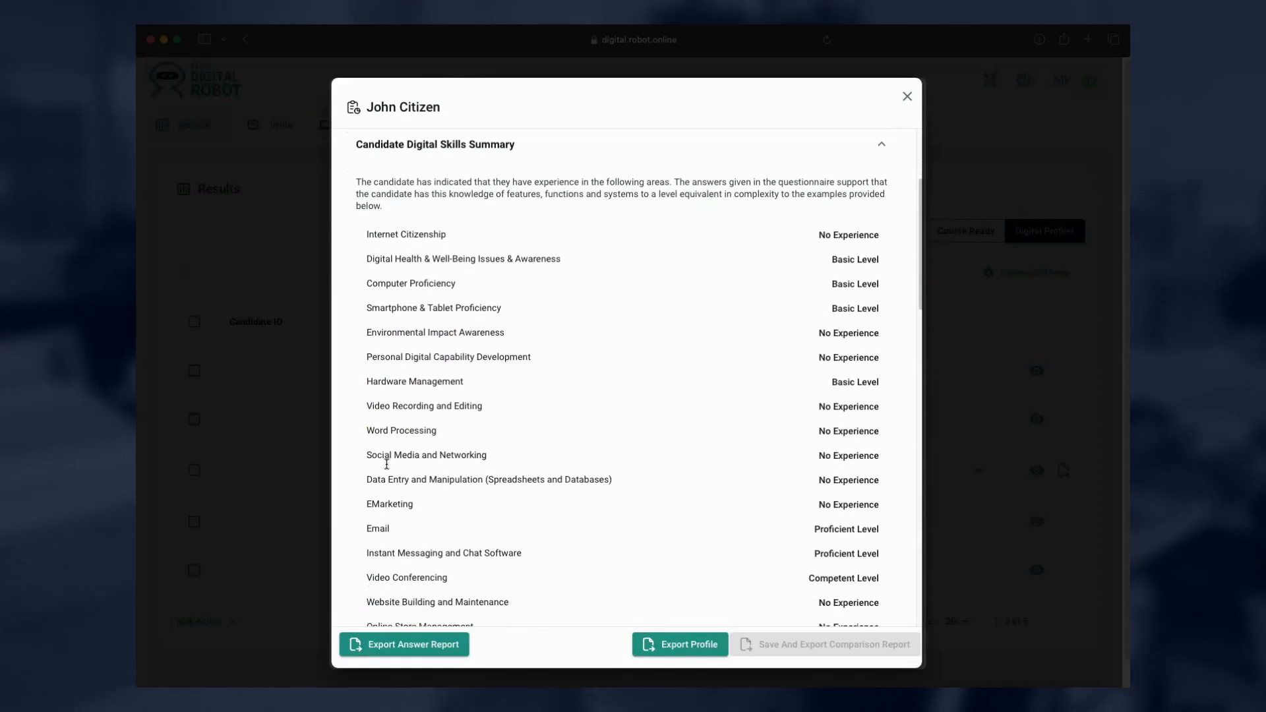
pyautogui.scroll(-1, 387, 464)
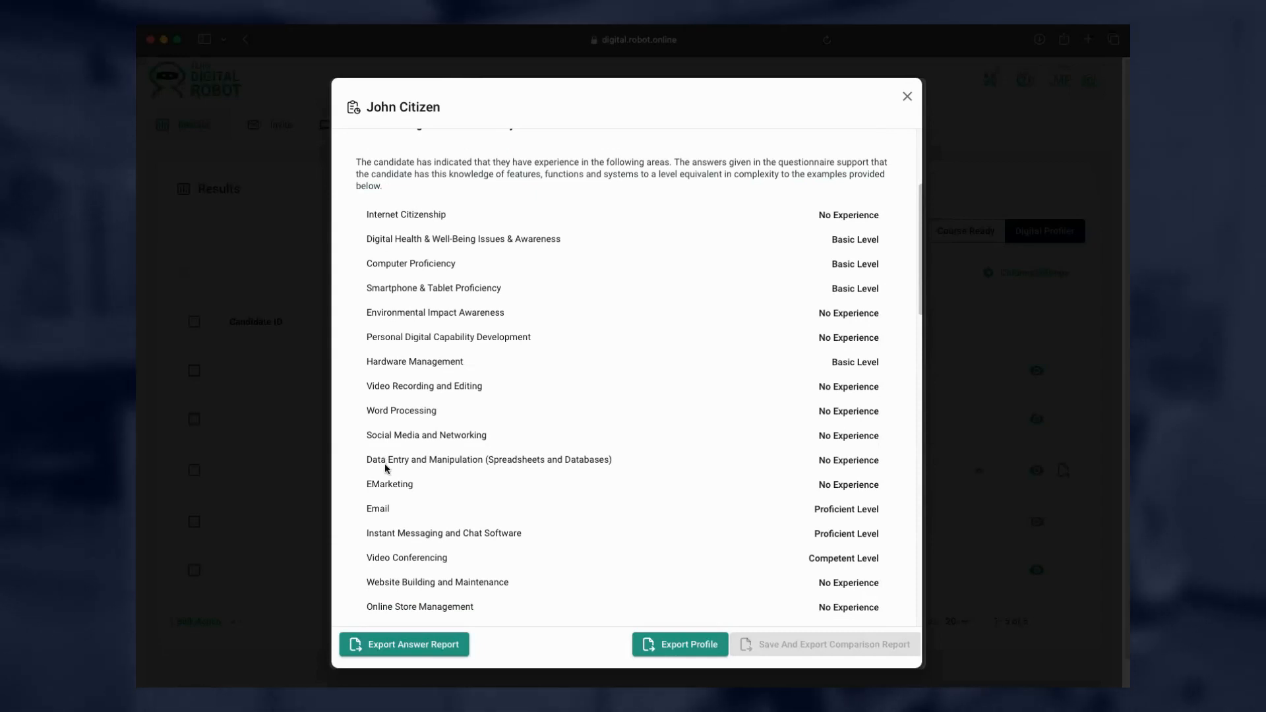
pyautogui.scroll(-4, 387, 468)
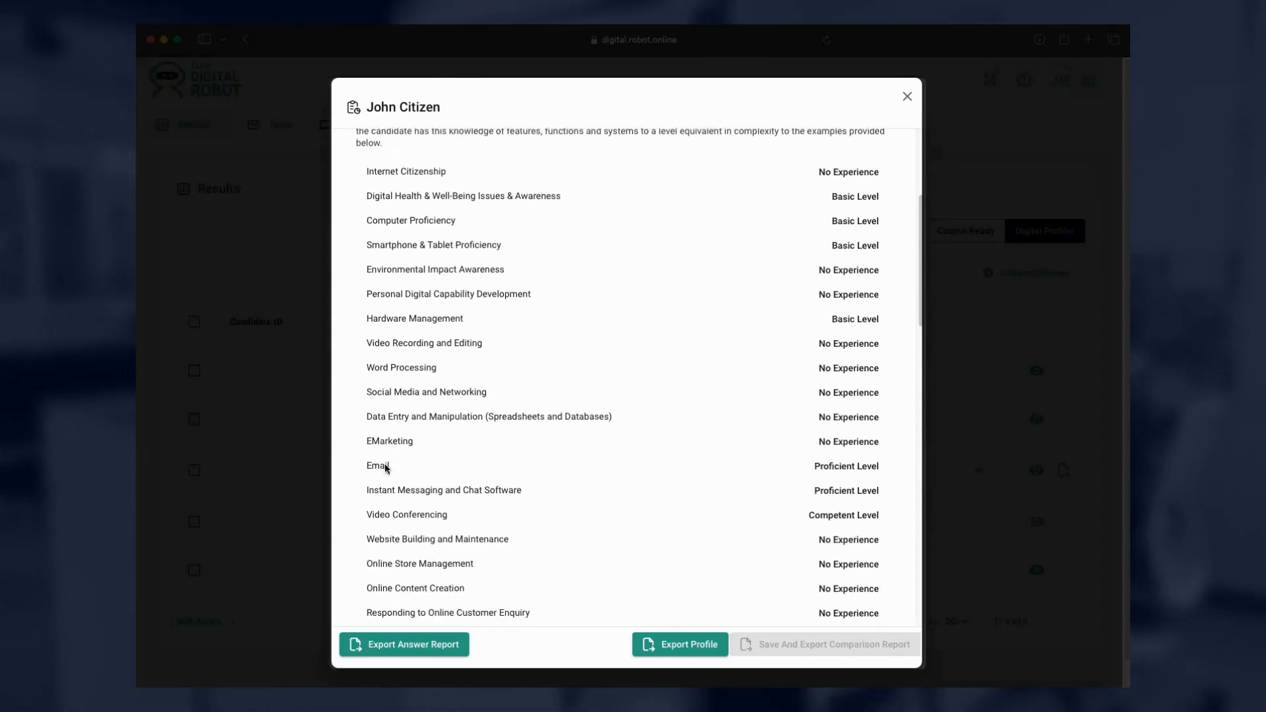
pyautogui.scroll(-2, 387, 468)
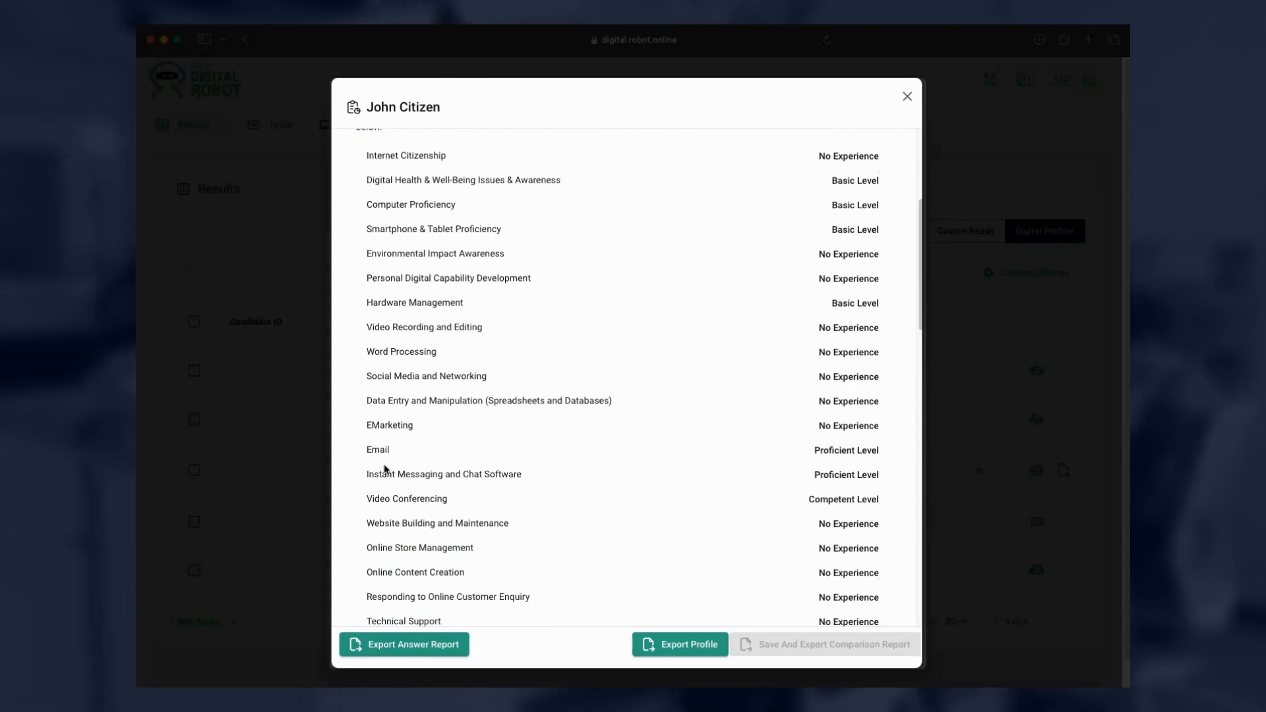
pyautogui.scroll(-2, 387, 468)
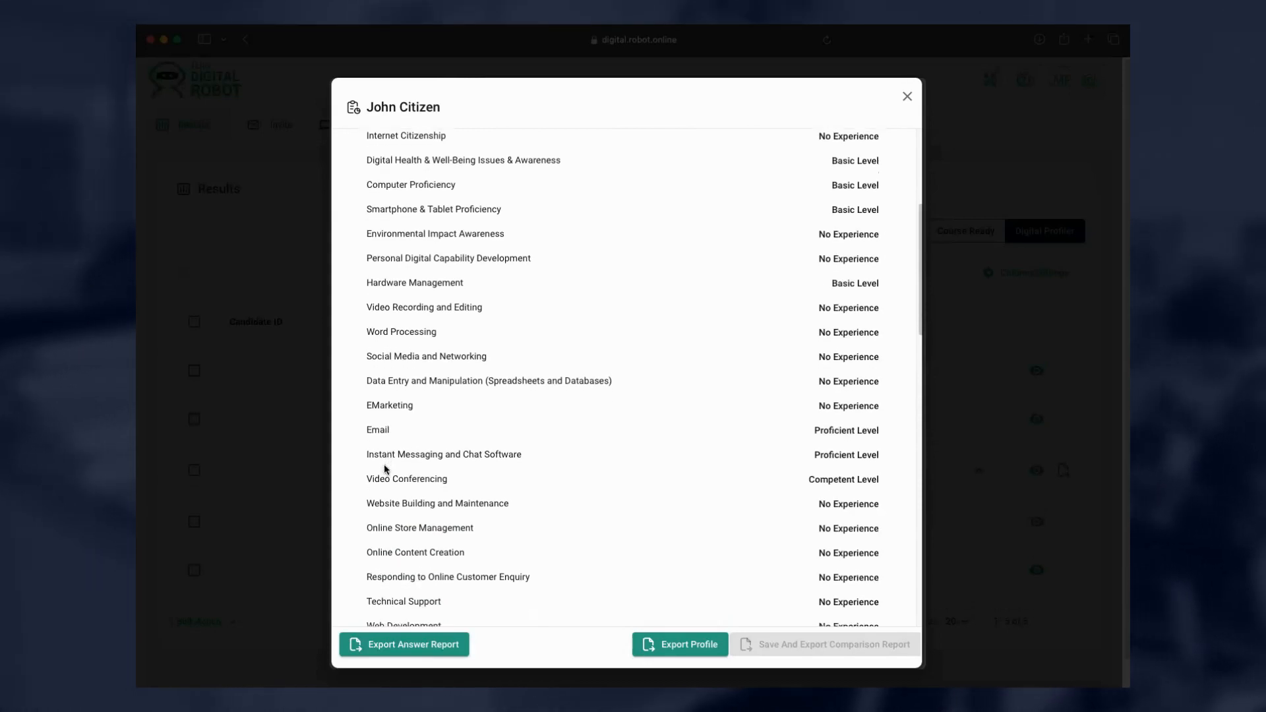
pyautogui.scroll(-2, 387, 468)
pyautogui.scroll(-4, 387, 468)
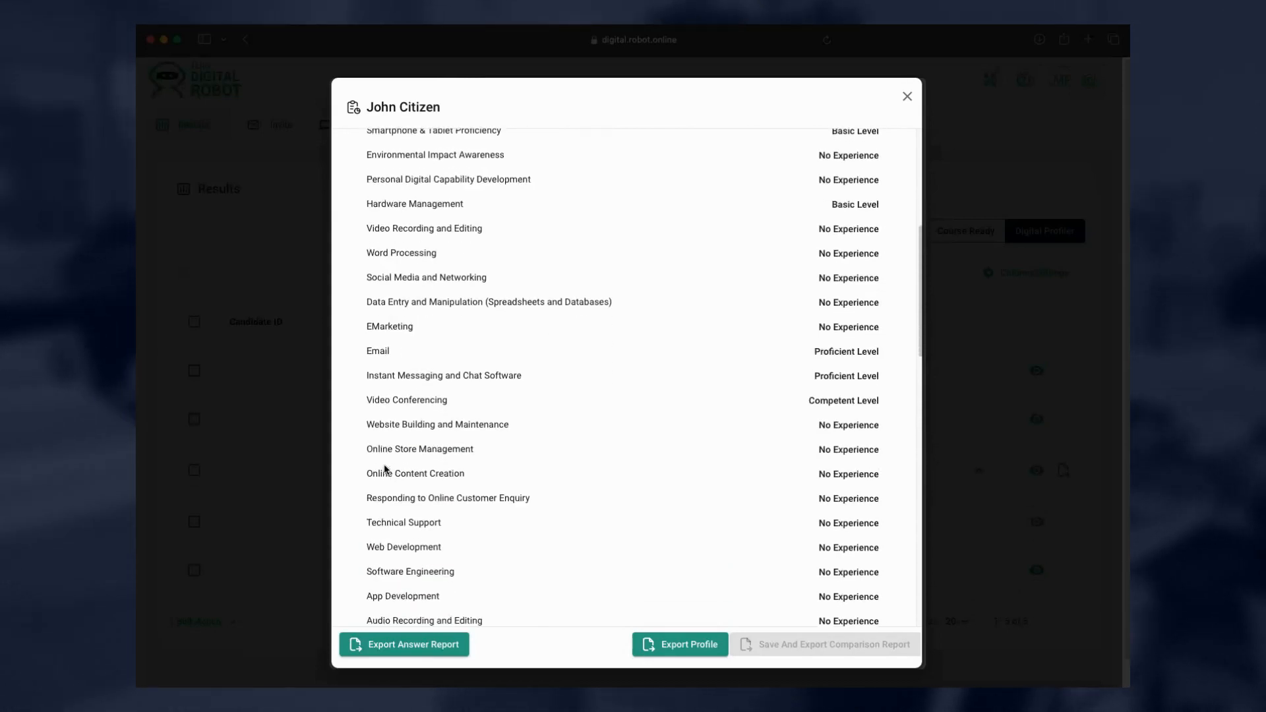
pyautogui.scroll(-2, 387, 468)
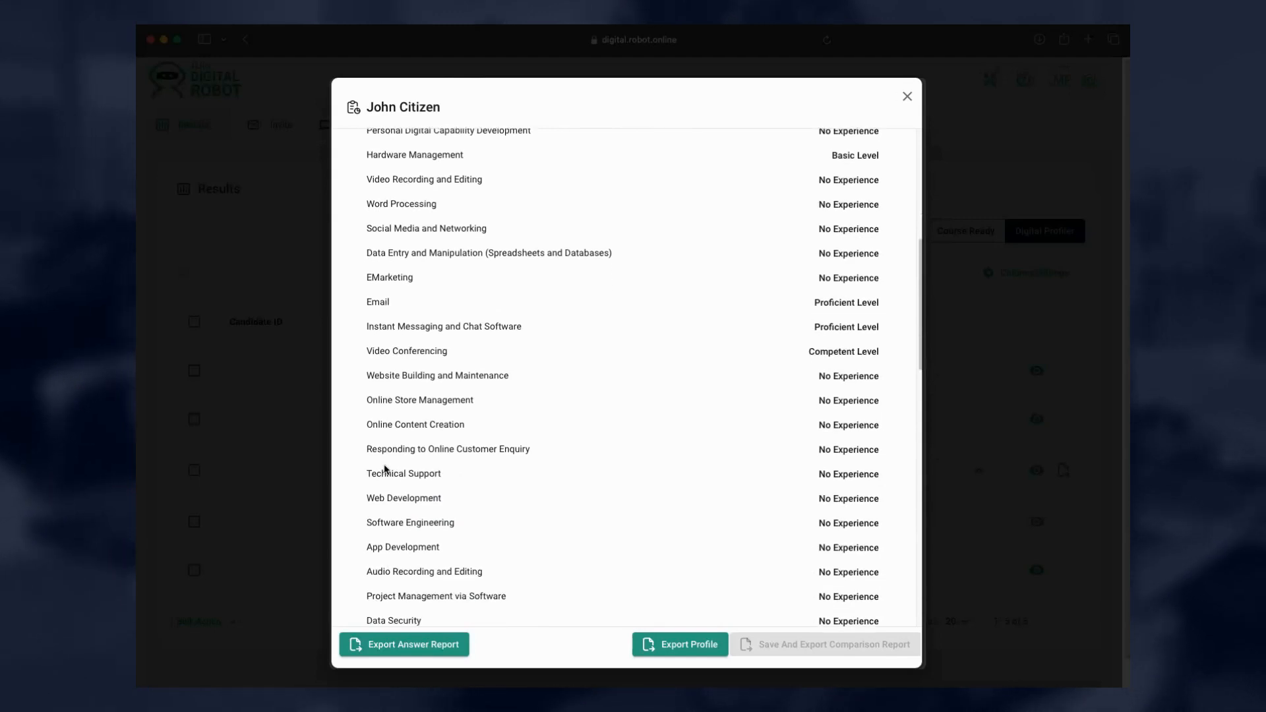
pyautogui.scroll(-5, 387, 468)
pyautogui.scroll(-10, 387, 468)
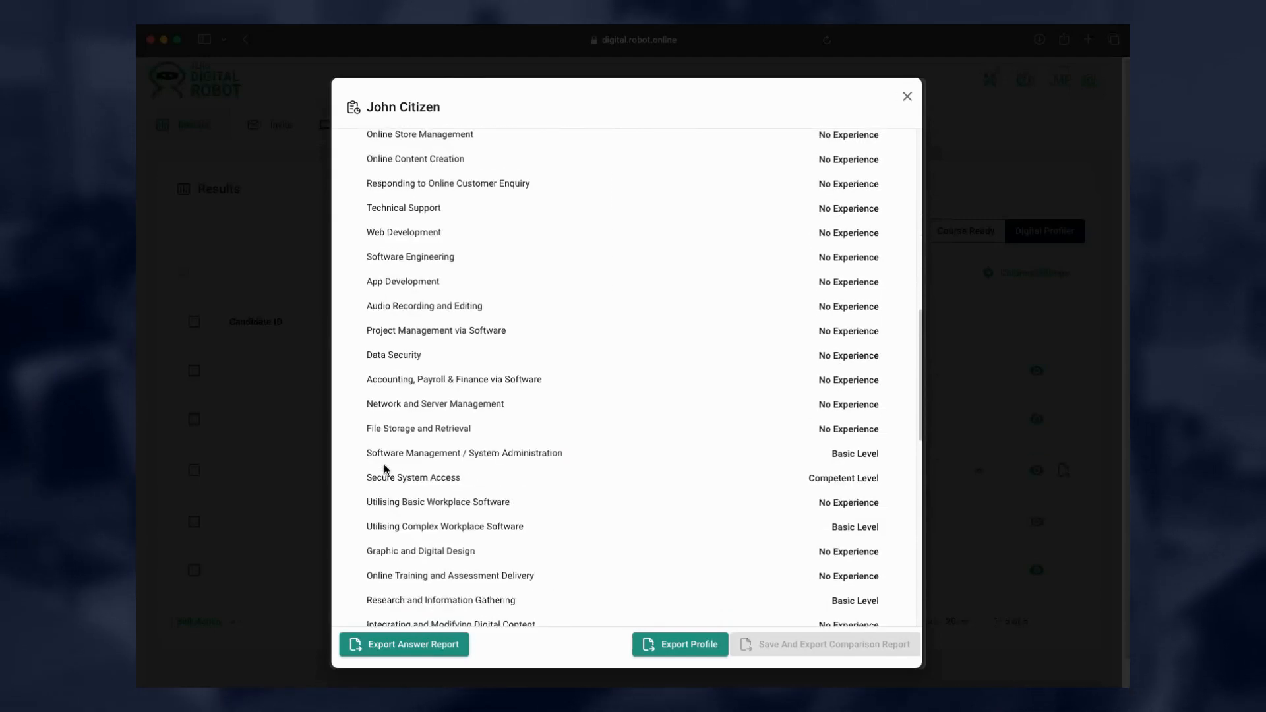
pyautogui.scroll(-2, 387, 468)
pyautogui.scroll(-6, 385, 468)
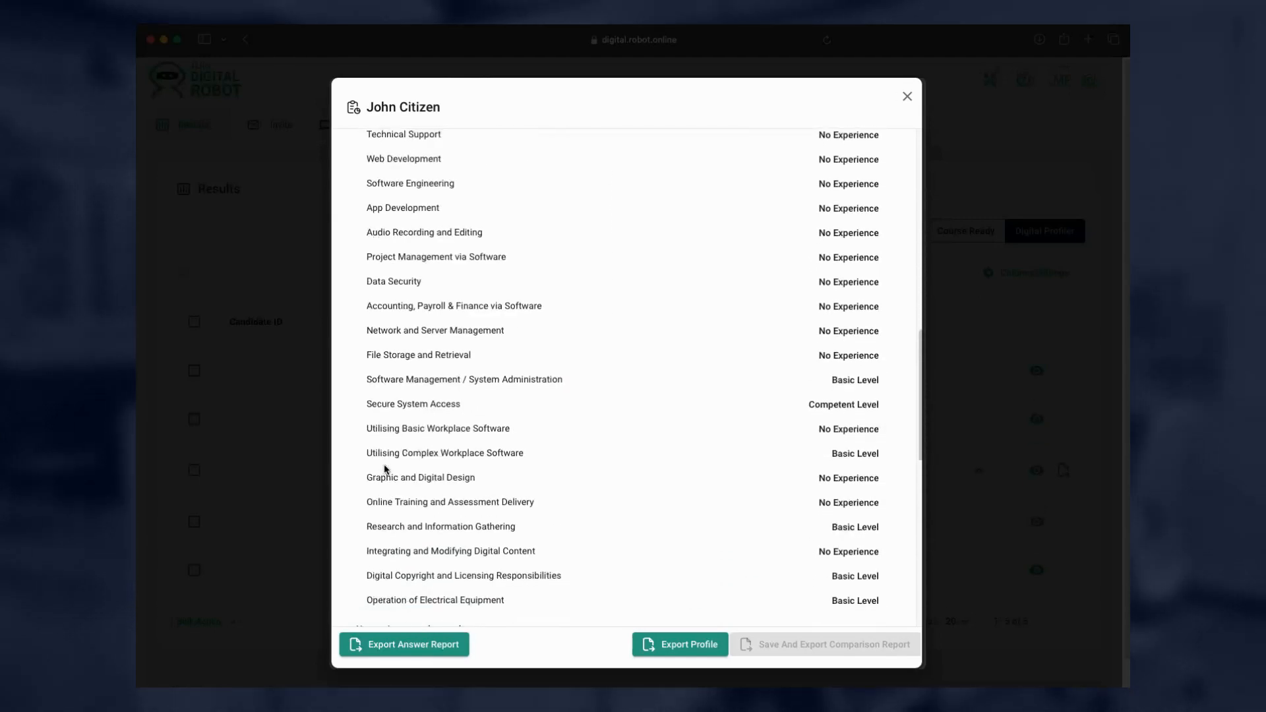
pyautogui.scroll(-4, 385, 470)
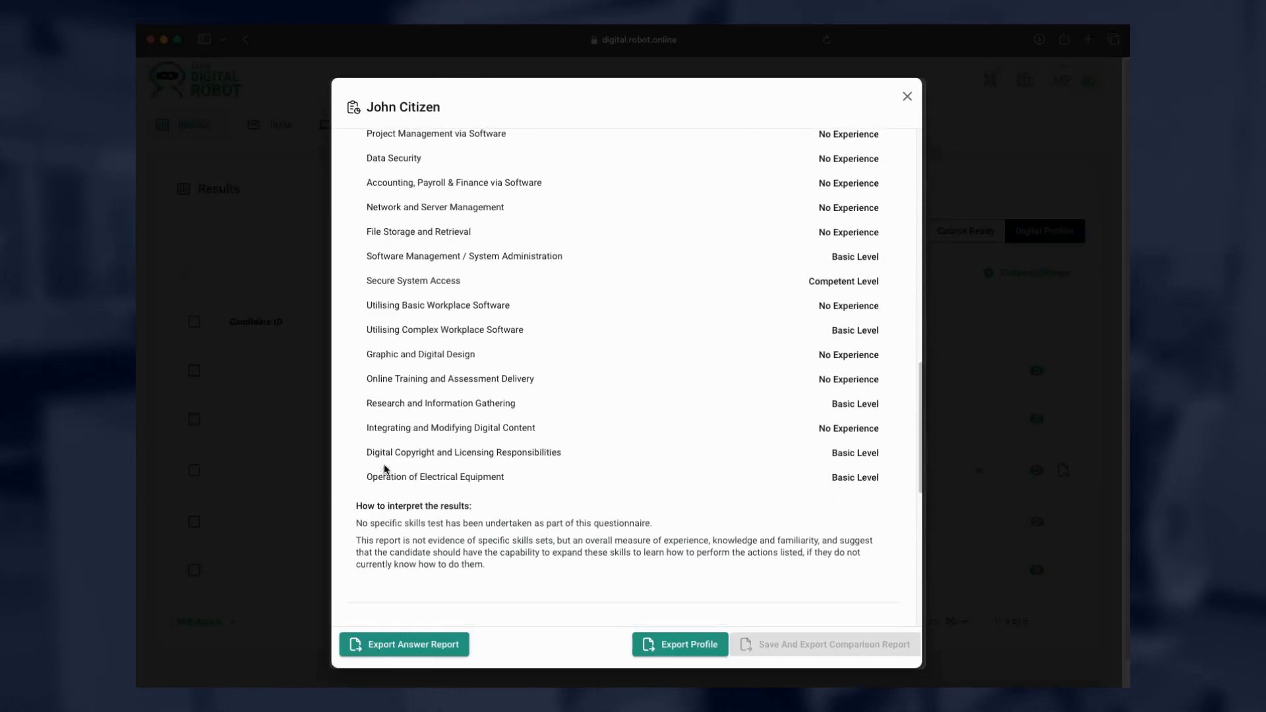
pyautogui.scroll(-1, 384, 469)
pyautogui.scroll(1, 384, 469)
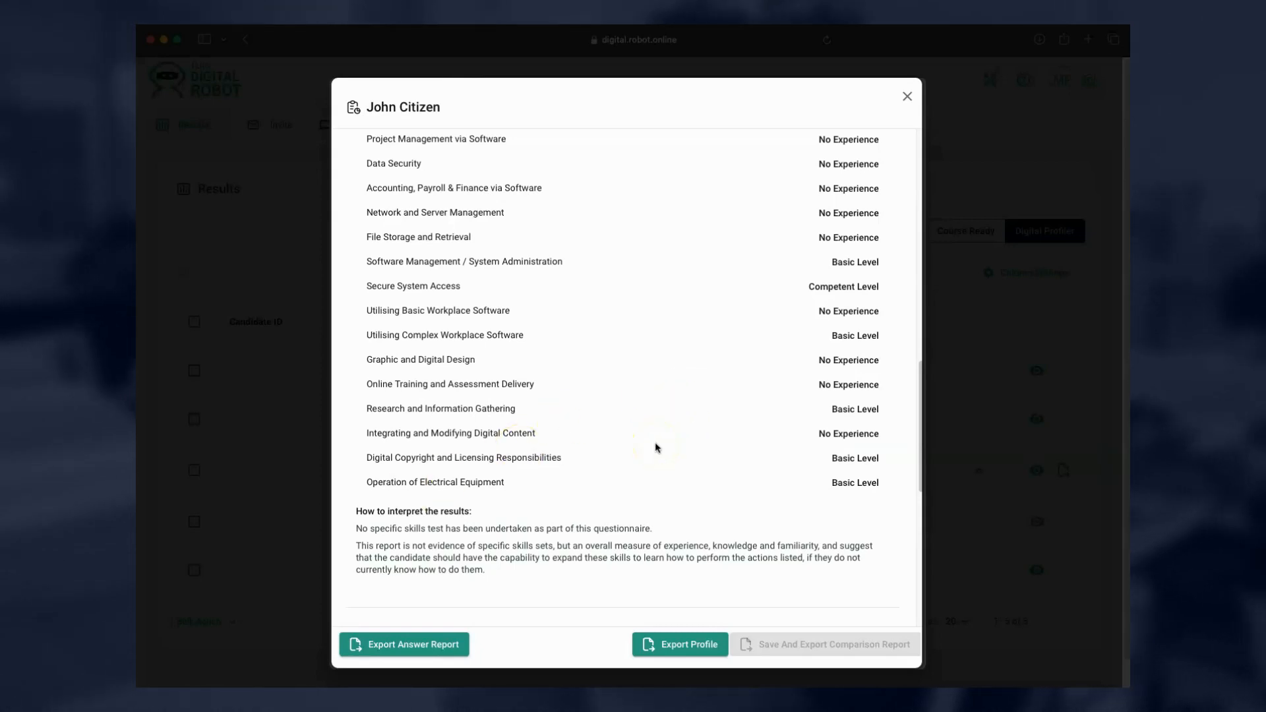
pyautogui.scroll(-2, 654, 447)
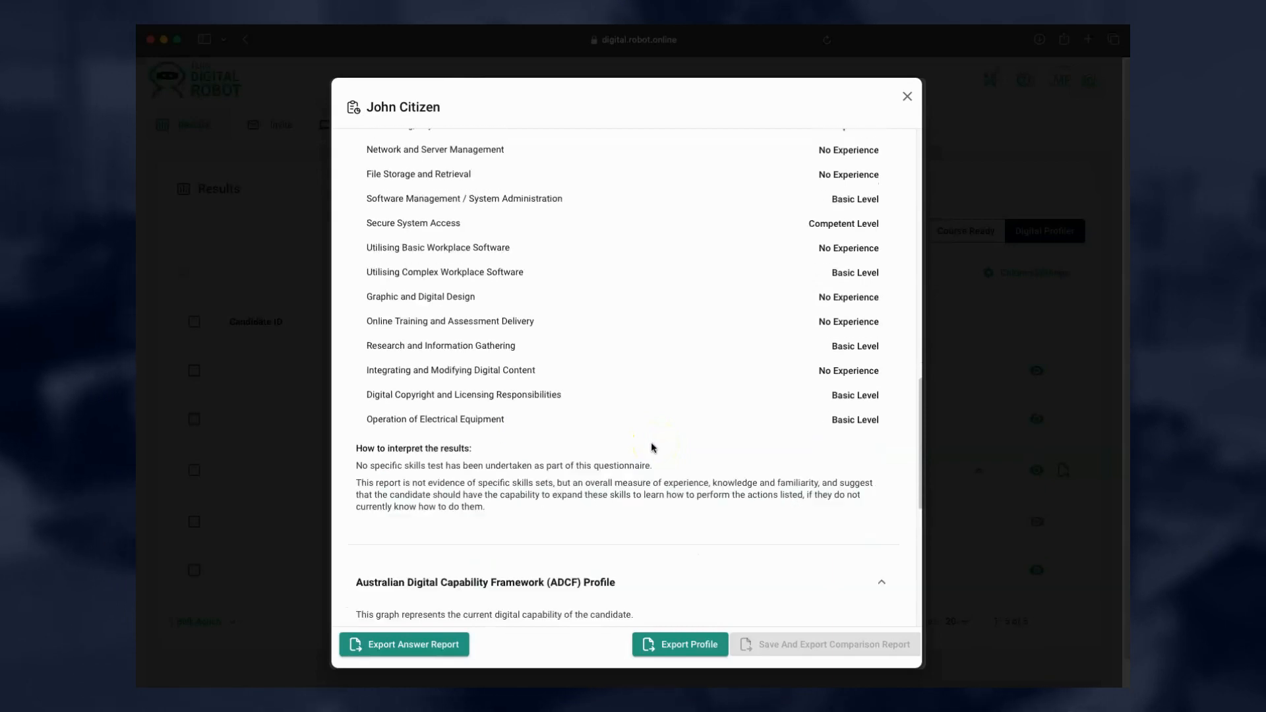
pyautogui.scroll(-5, 652, 448)
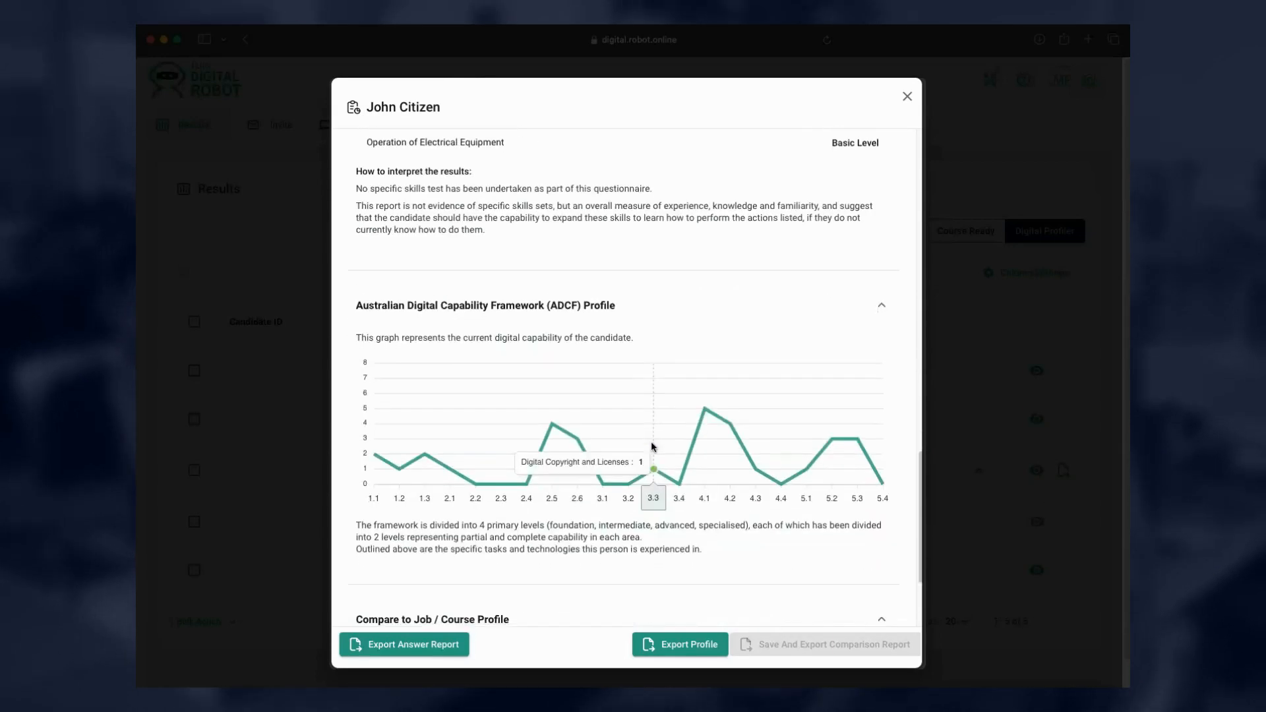
pyautogui.scroll(-2, 652, 446)
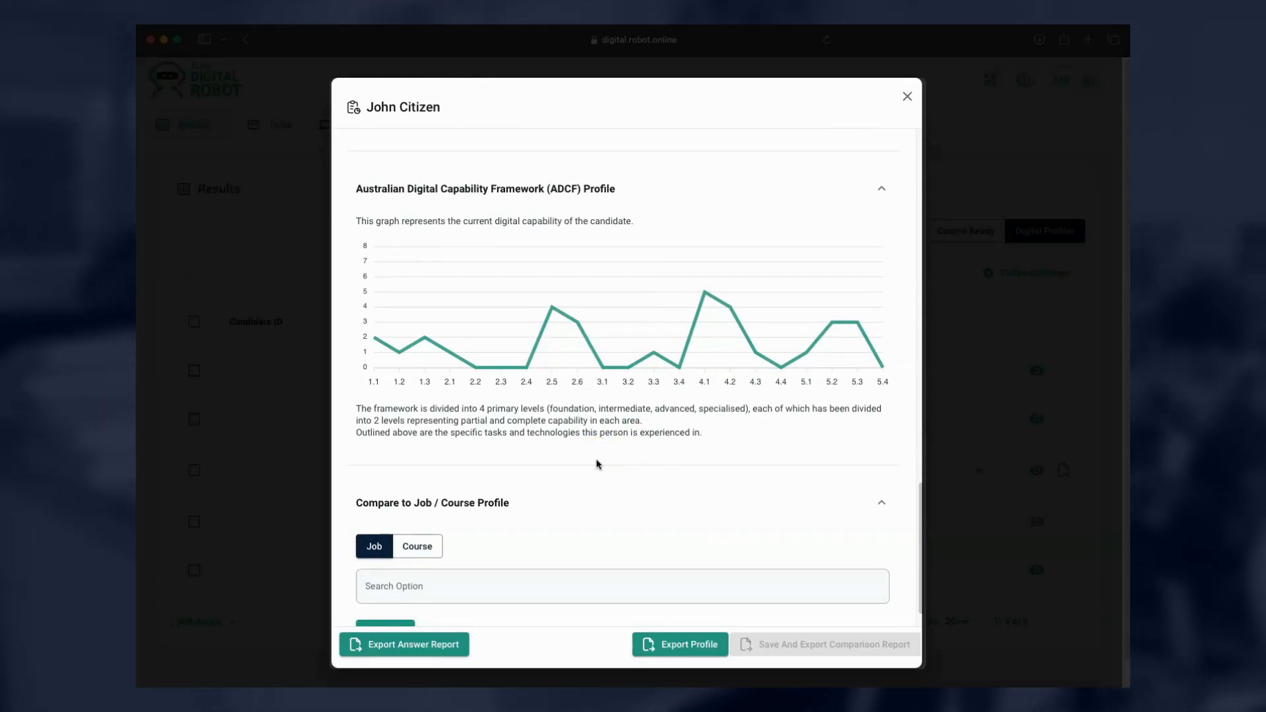
pyautogui.click(588, 465)
pyautogui.moveTo(429, 341)
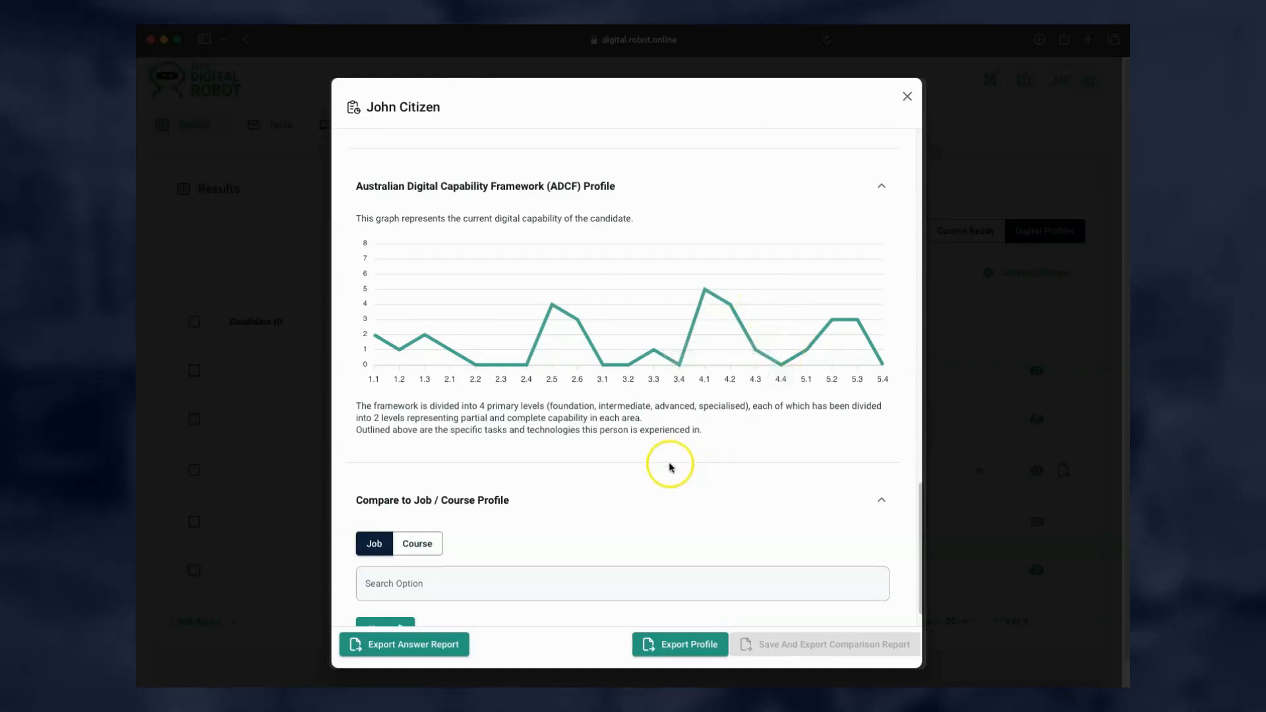
# Pick CHC42021 - Certificate IV in Community Services from the course list and run Compare.
pyautogui.scroll(-1, 594, 481)
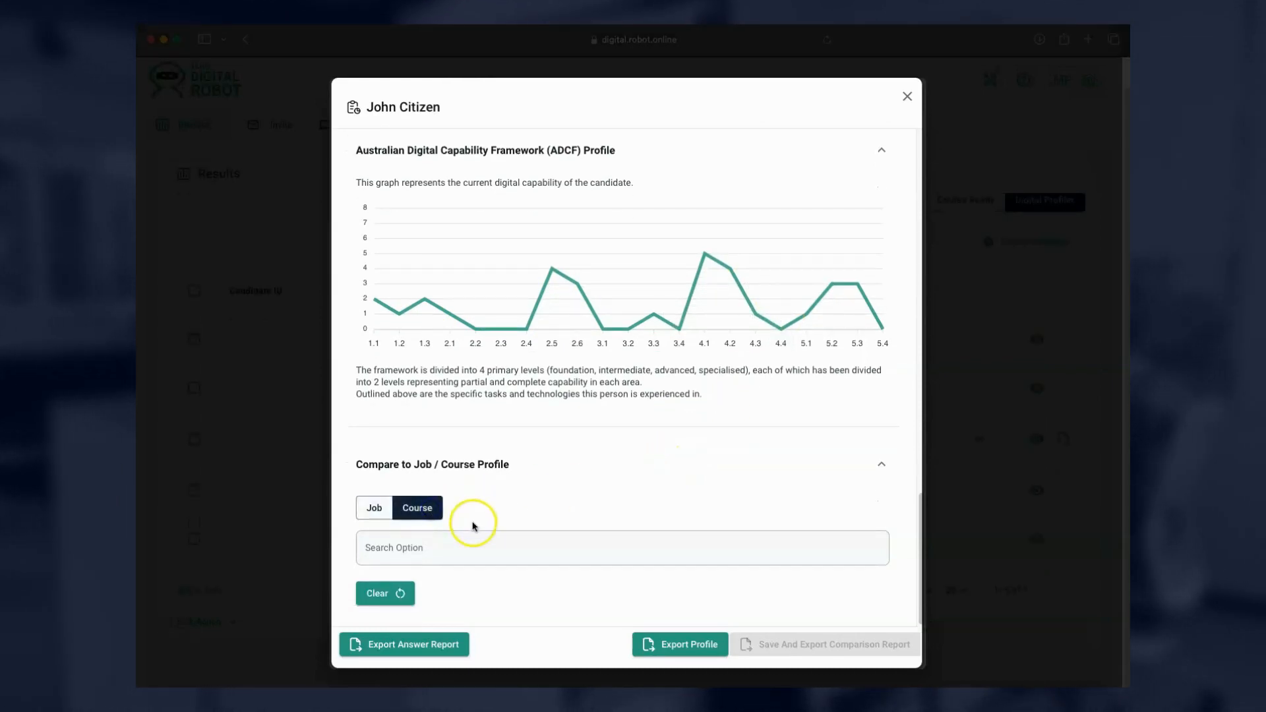
pyautogui.click(427, 547)
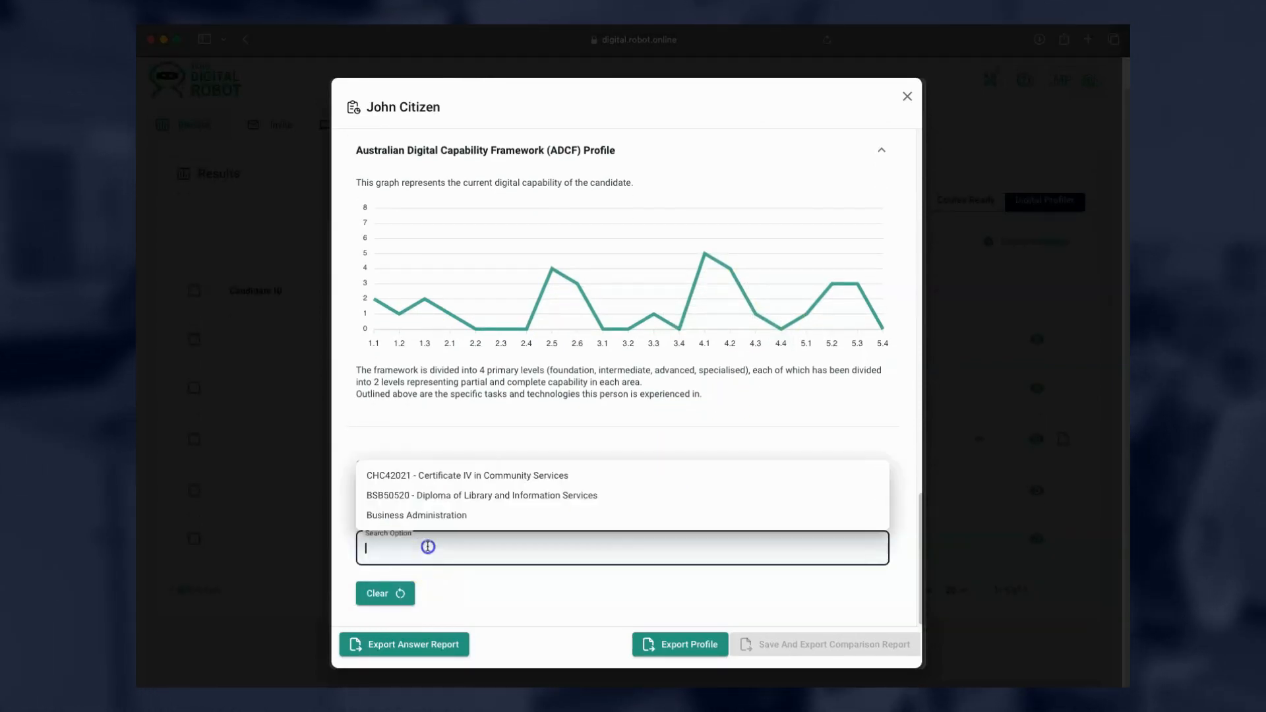
pyautogui.click(433, 474)
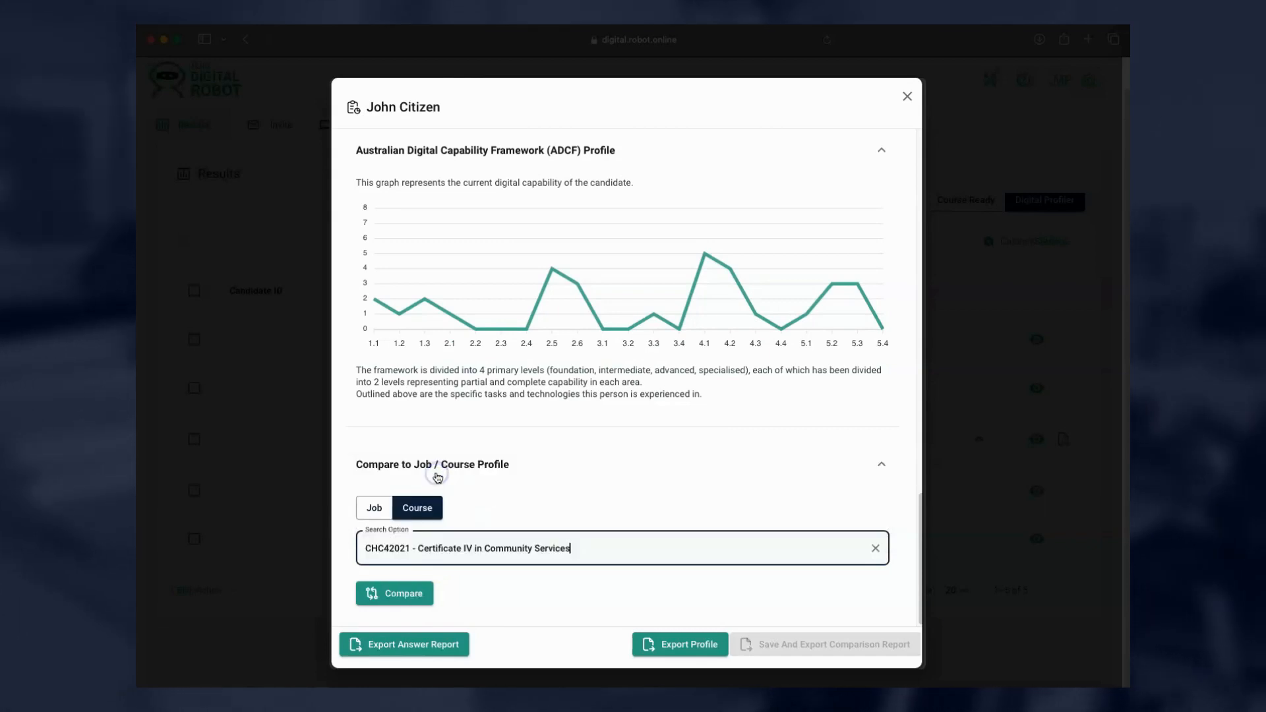
pyautogui.click(406, 595)
# Scroll through the course comparison table down to the Training Recommendations section.
pyautogui.scroll(-3, 415, 602)
pyautogui.scroll(-5, 410, 600)
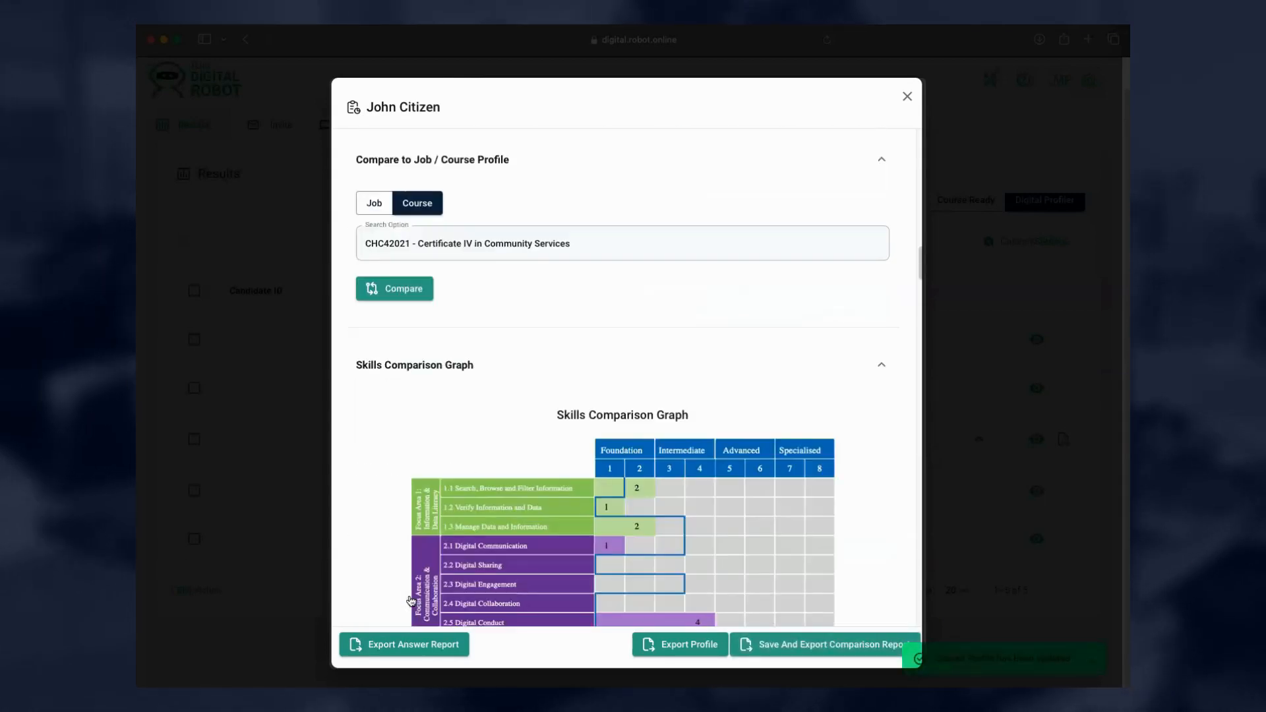
pyautogui.scroll(-2, 411, 601)
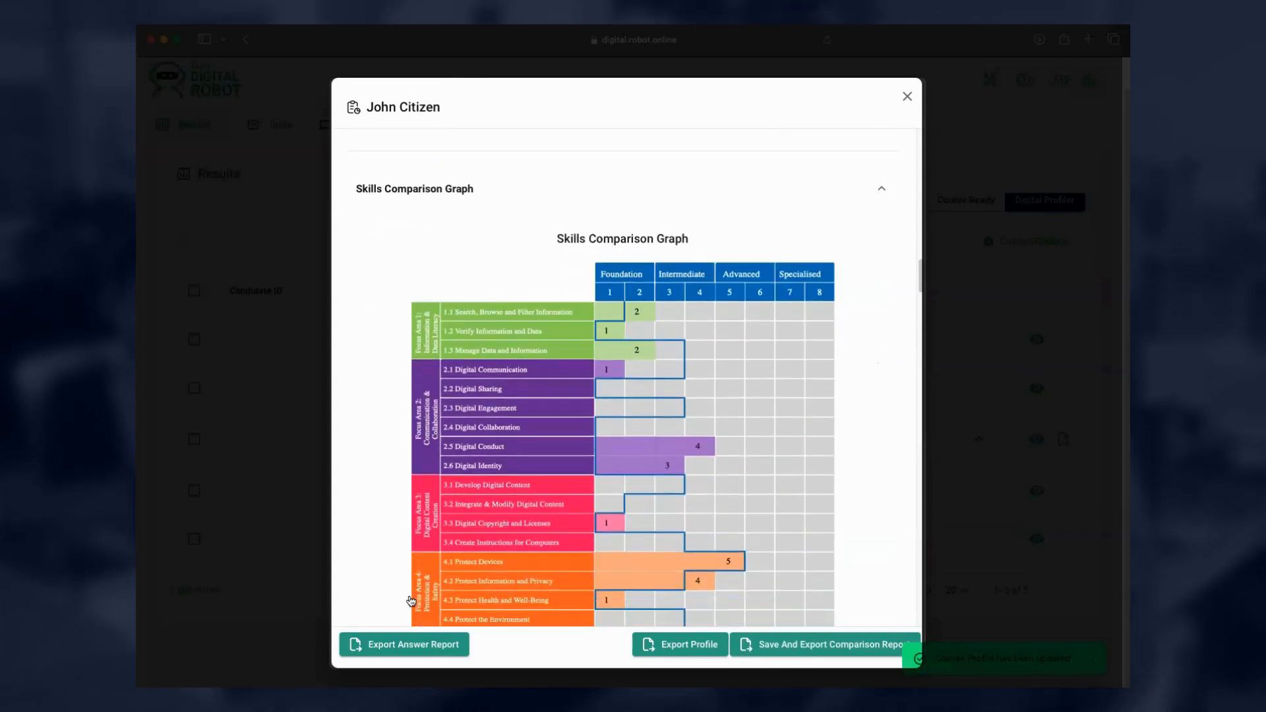
pyautogui.scroll(-1, 410, 600)
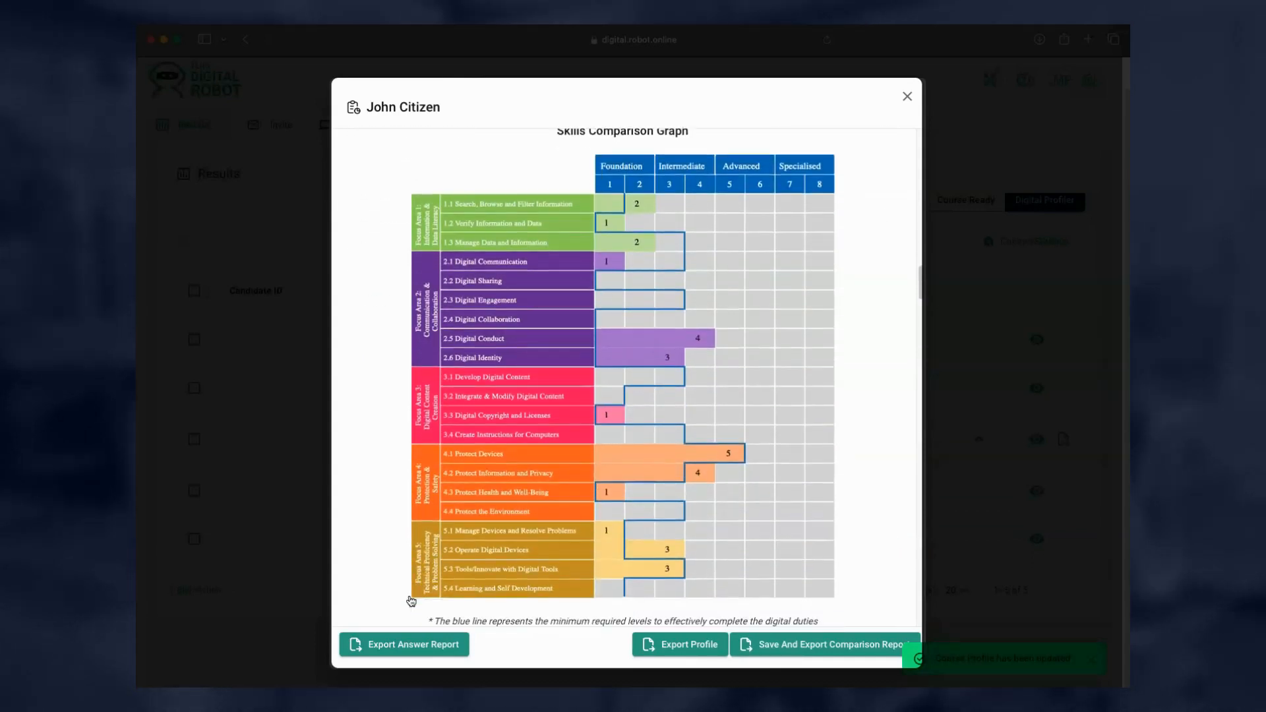
pyautogui.scroll(-1, 411, 600)
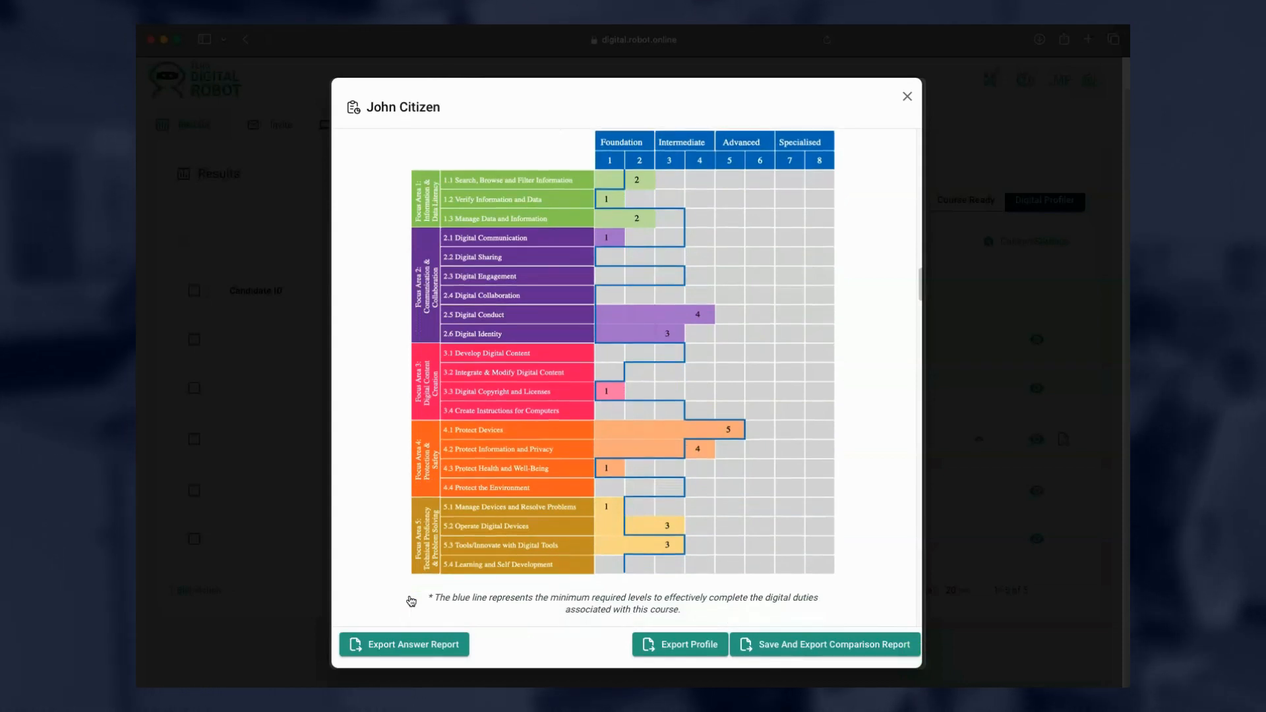
pyautogui.scroll(-1, 410, 600)
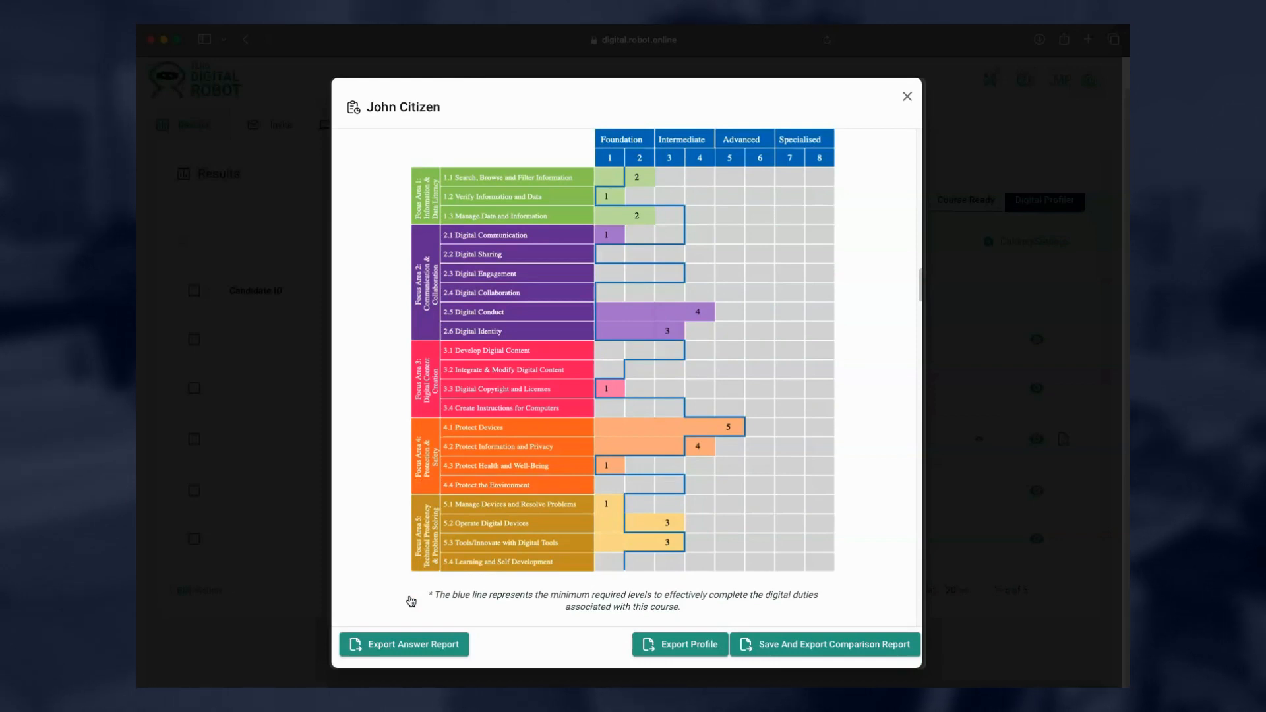
pyautogui.scroll(-2, 410, 600)
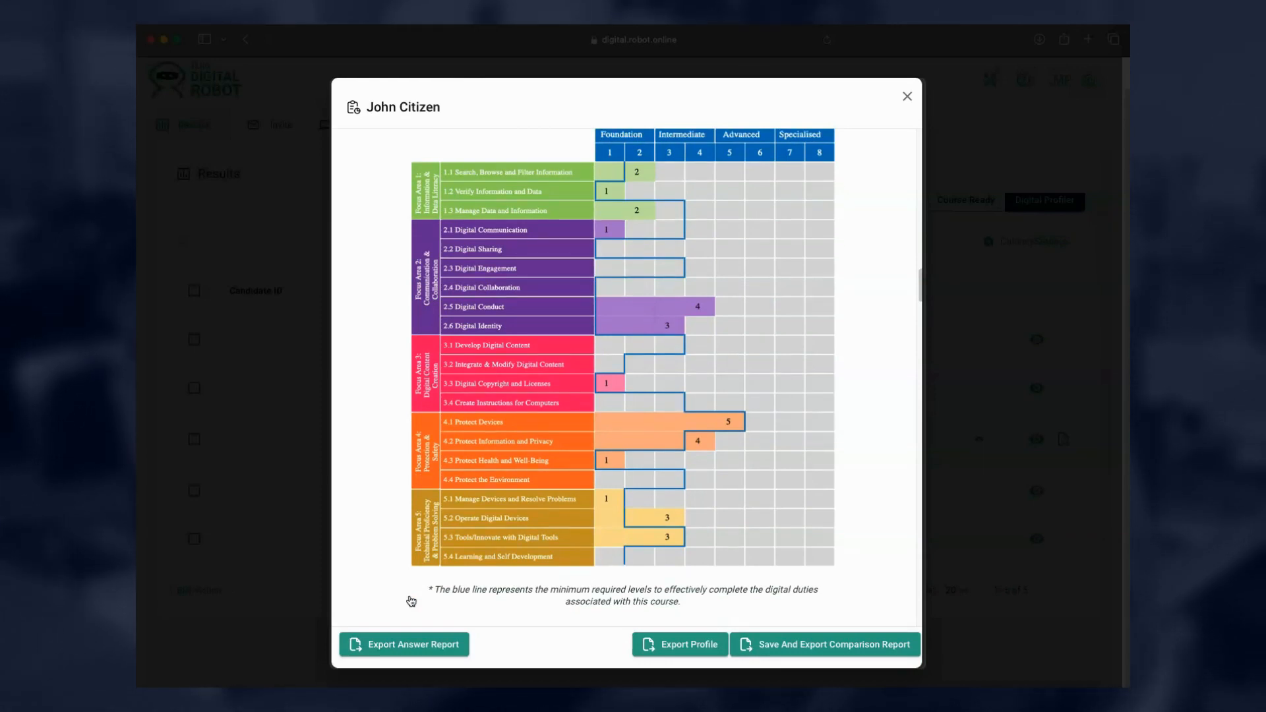
pyautogui.scroll(-3, 410, 600)
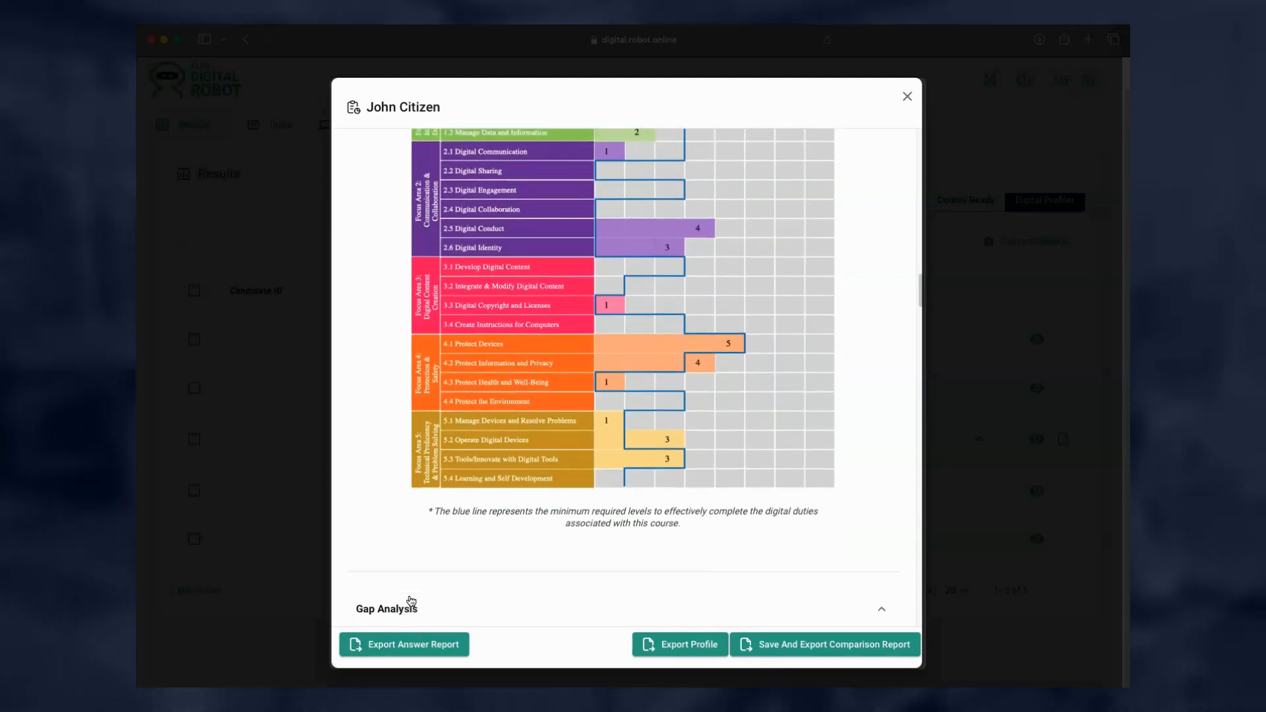
pyautogui.scroll(1, 410, 600)
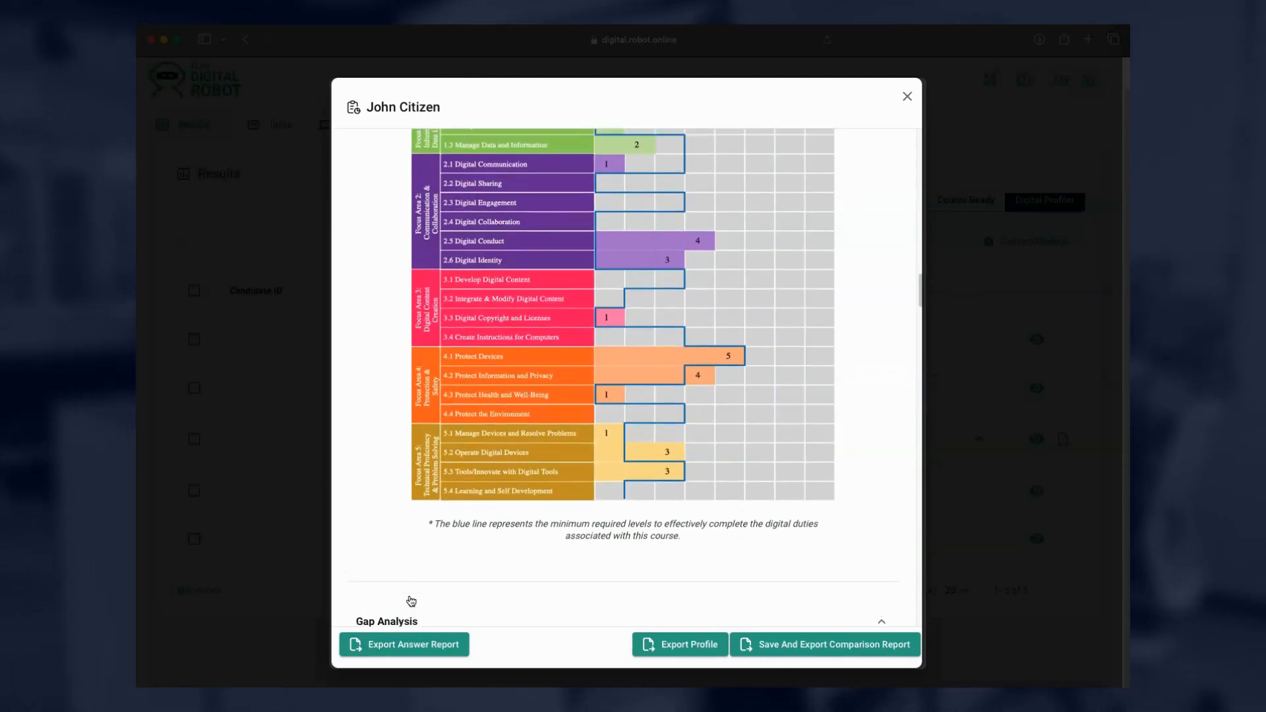
pyautogui.scroll(-8, 411, 601)
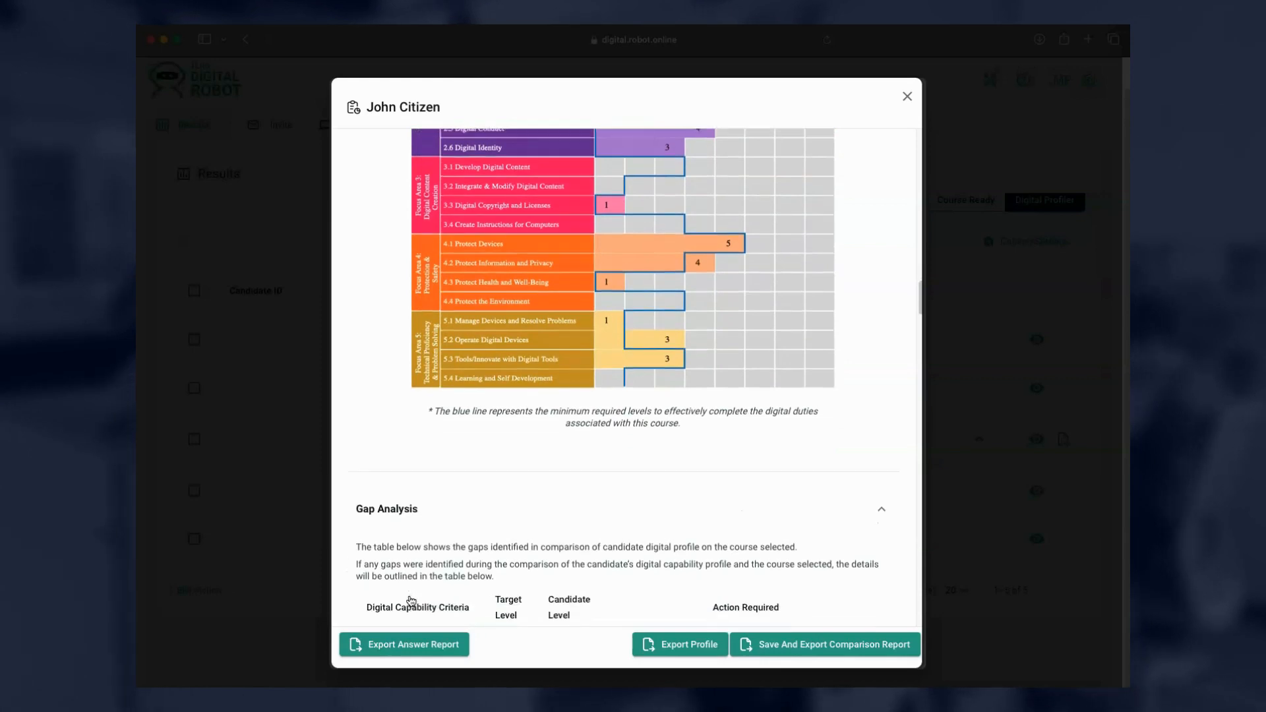
pyautogui.scroll(-4, 411, 600)
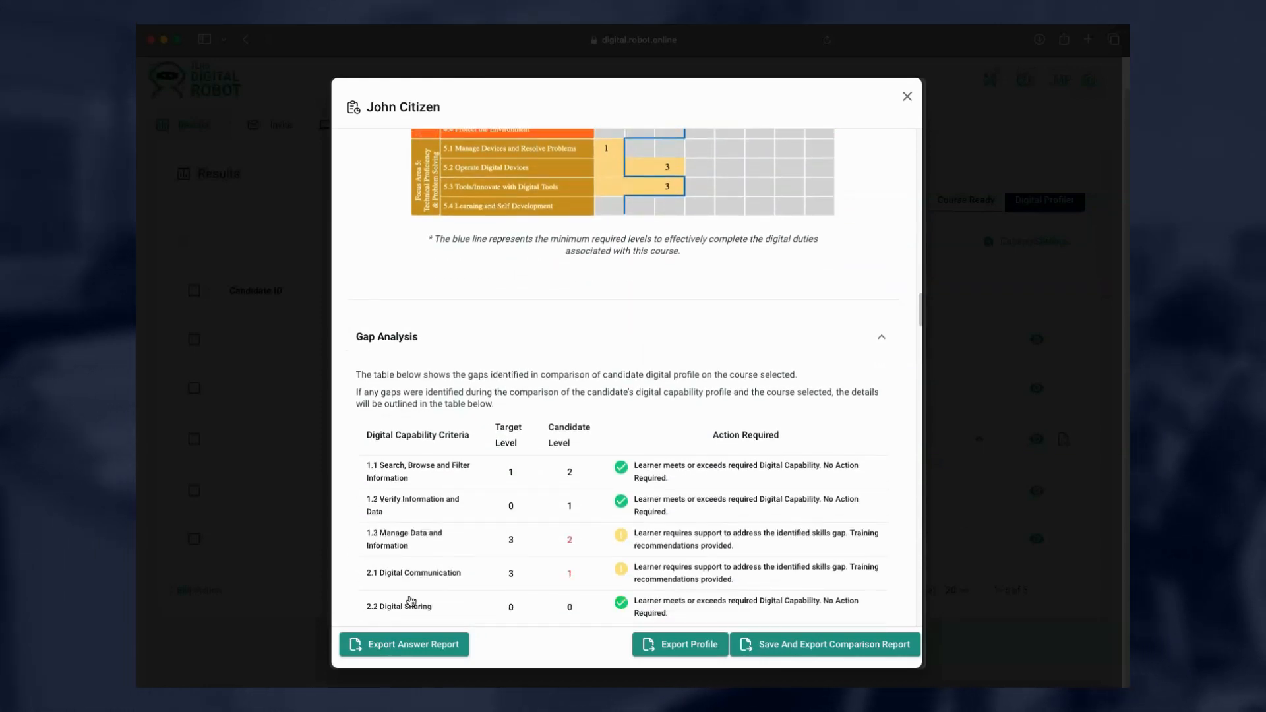
pyautogui.scroll(-4, 410, 600)
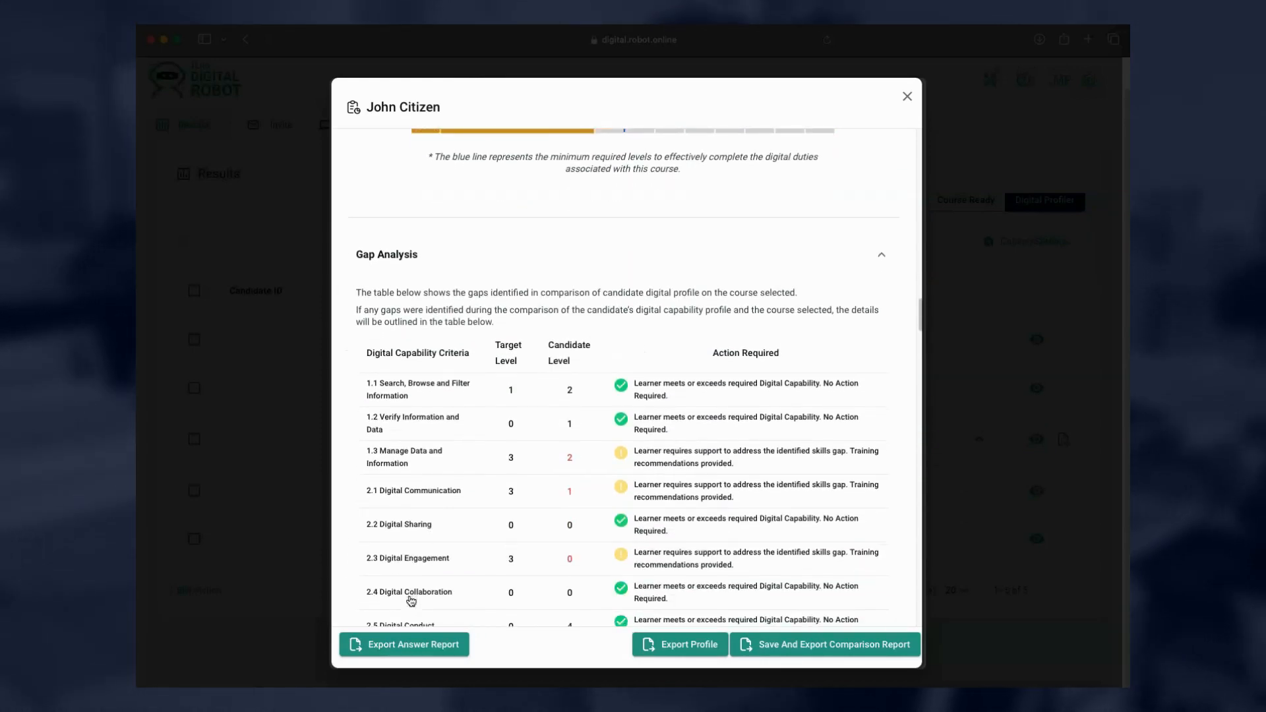
pyautogui.scroll(-3, 411, 601)
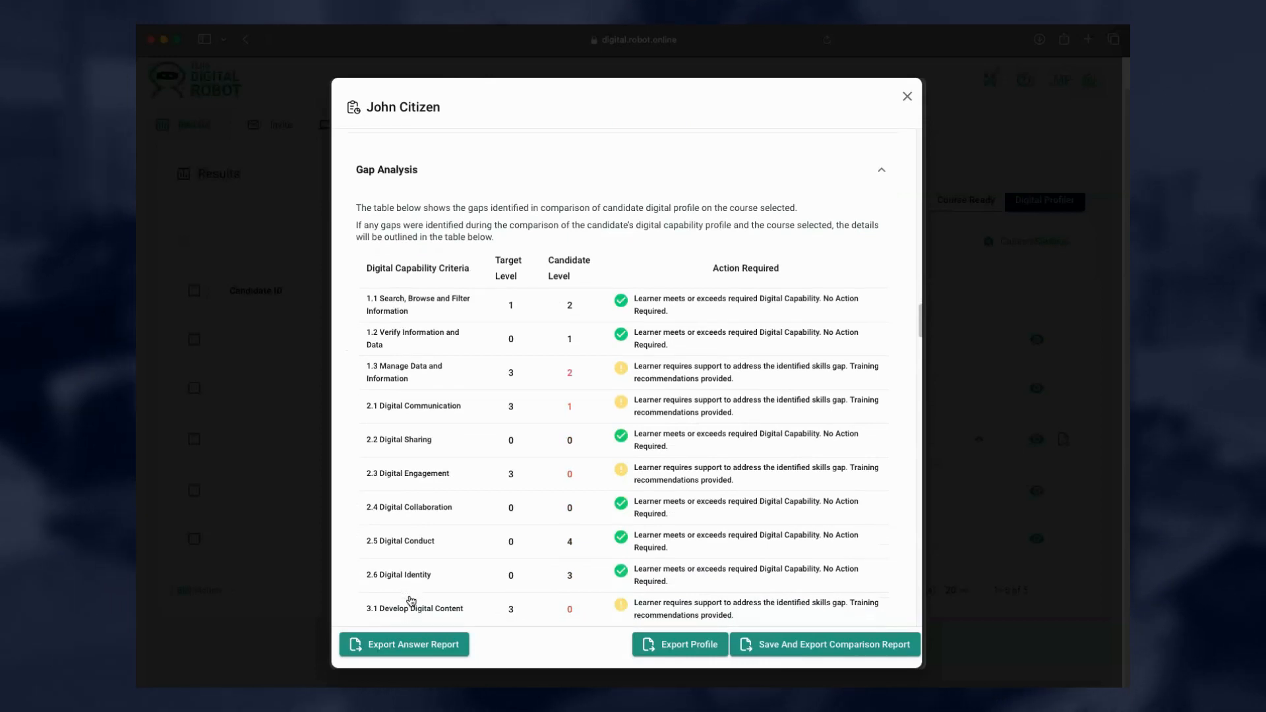
pyautogui.scroll(-4, 411, 600)
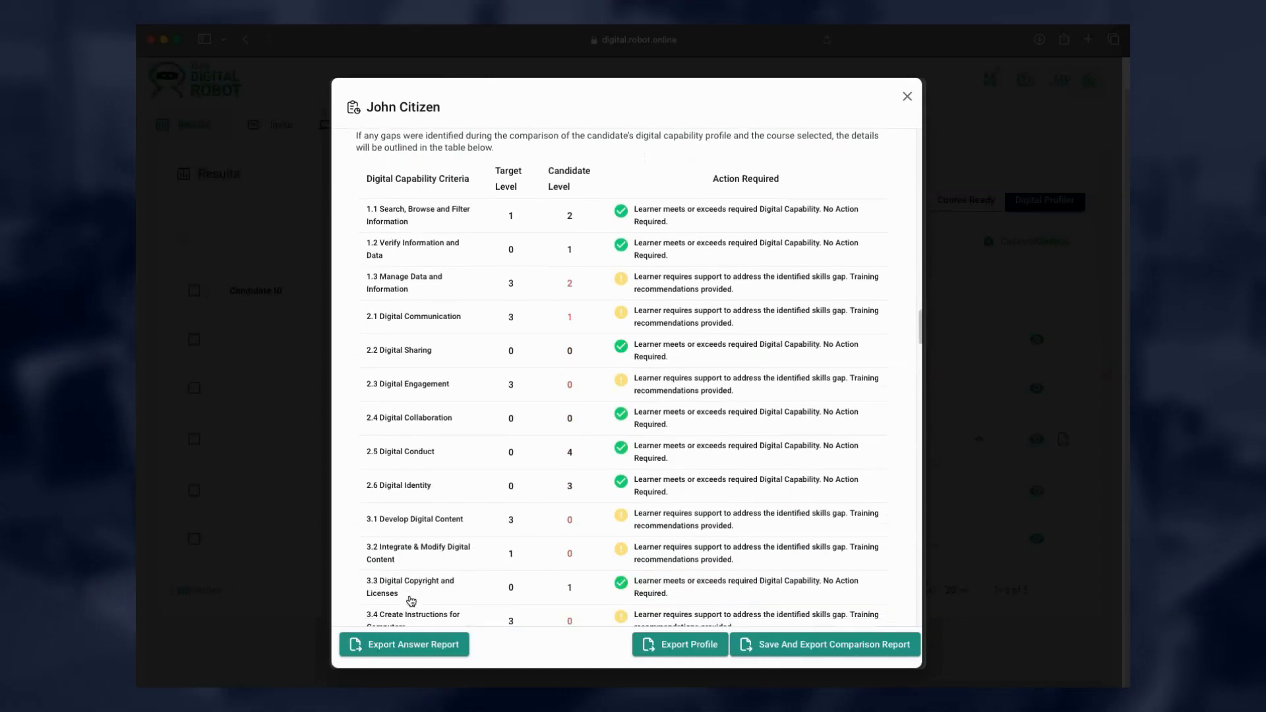
pyautogui.scroll(-8, 410, 601)
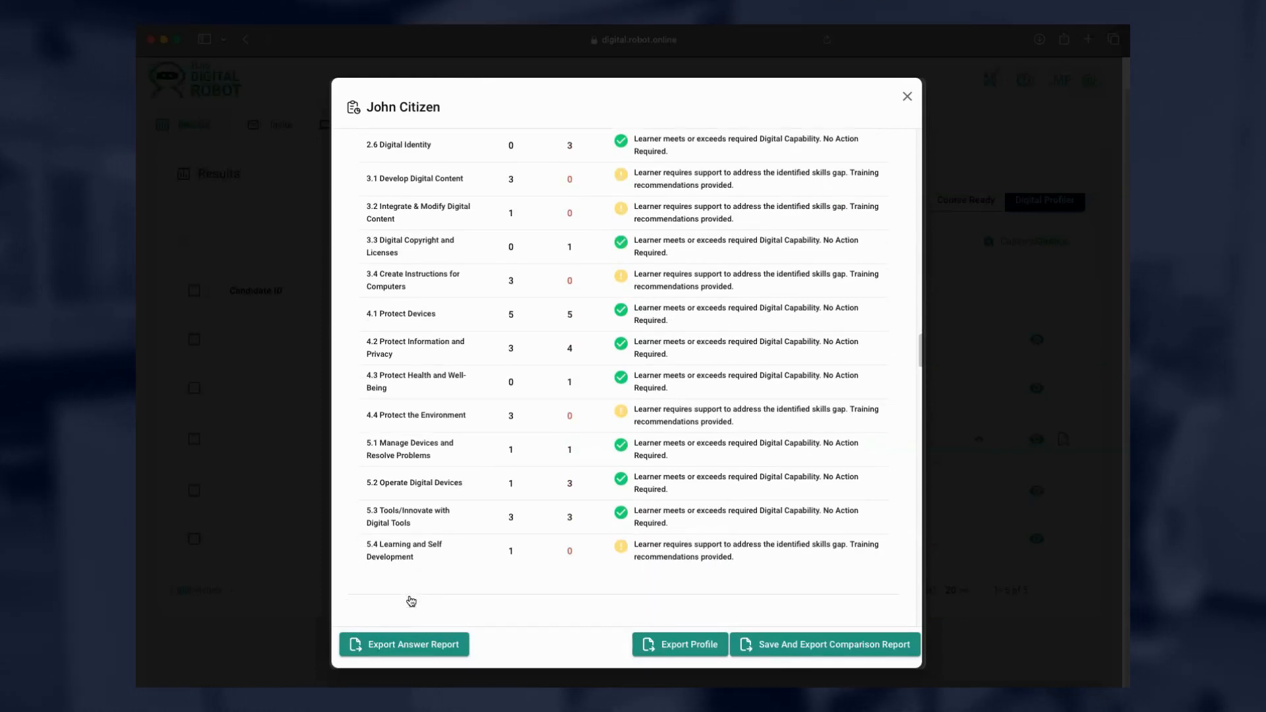
pyautogui.scroll(-8, 410, 600)
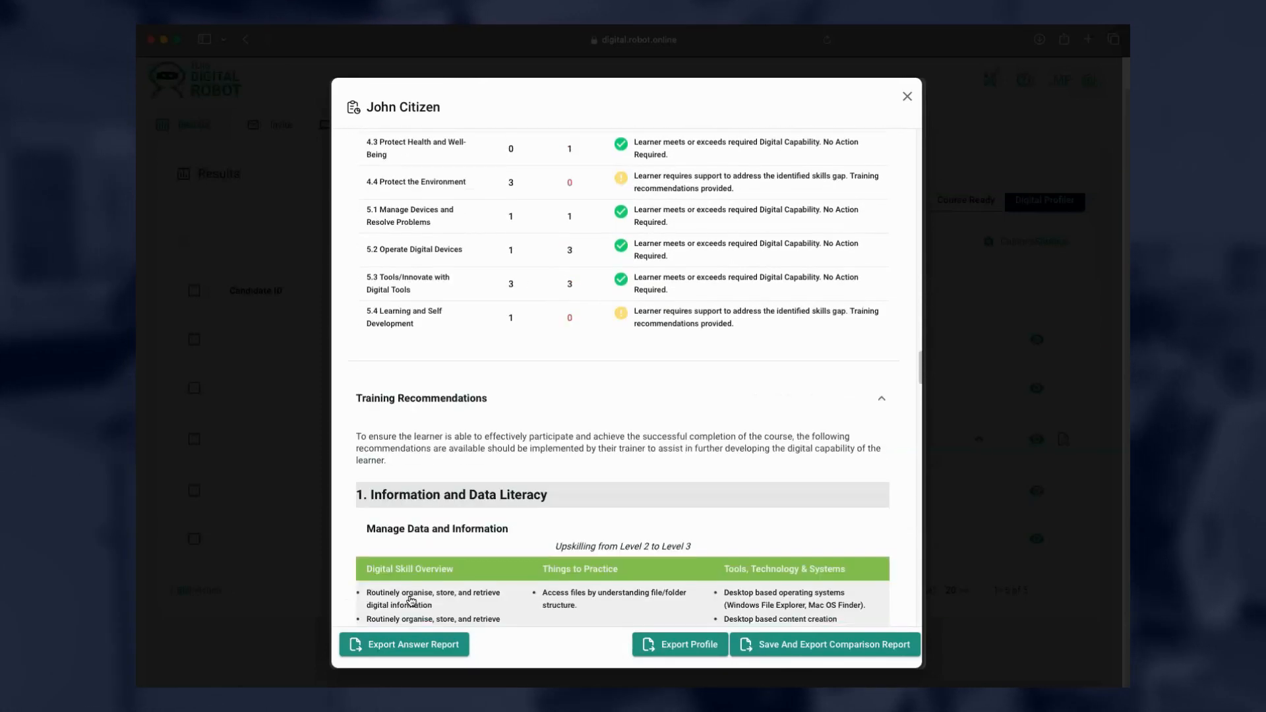
pyautogui.scroll(-5, 410, 601)
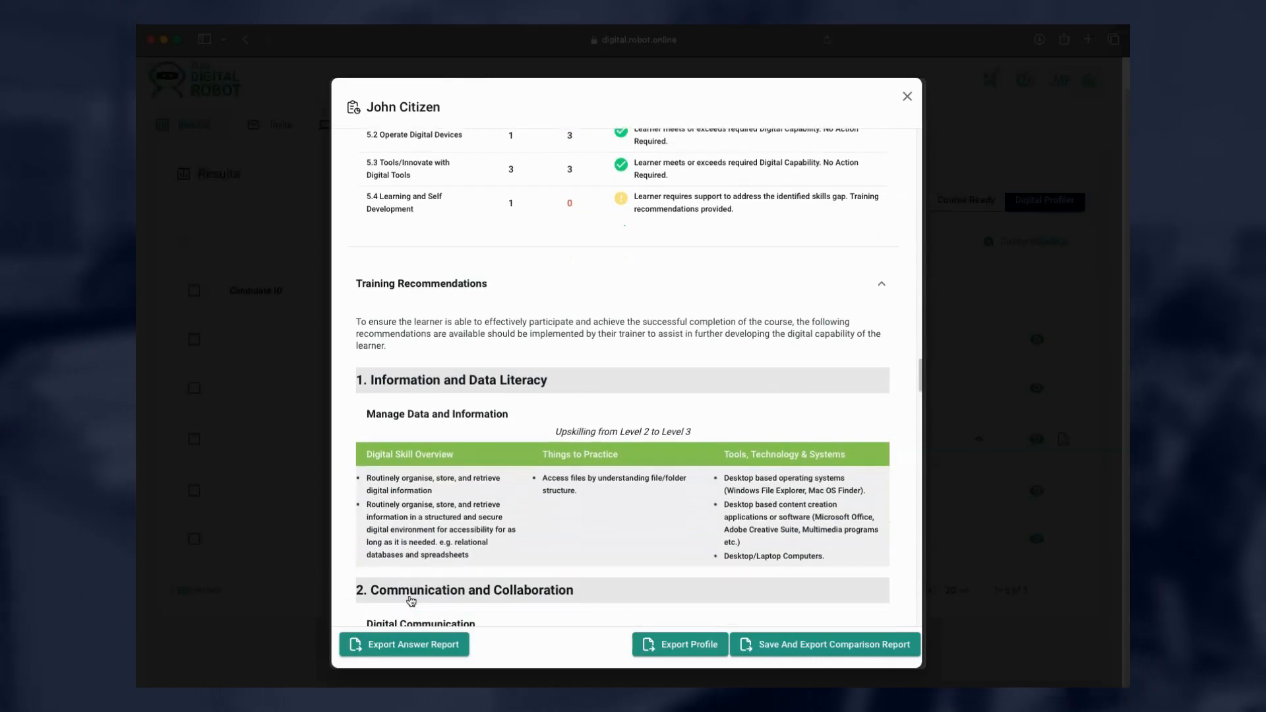
pyautogui.scroll(-2, 411, 601)
pyautogui.scroll(-2, 411, 601)
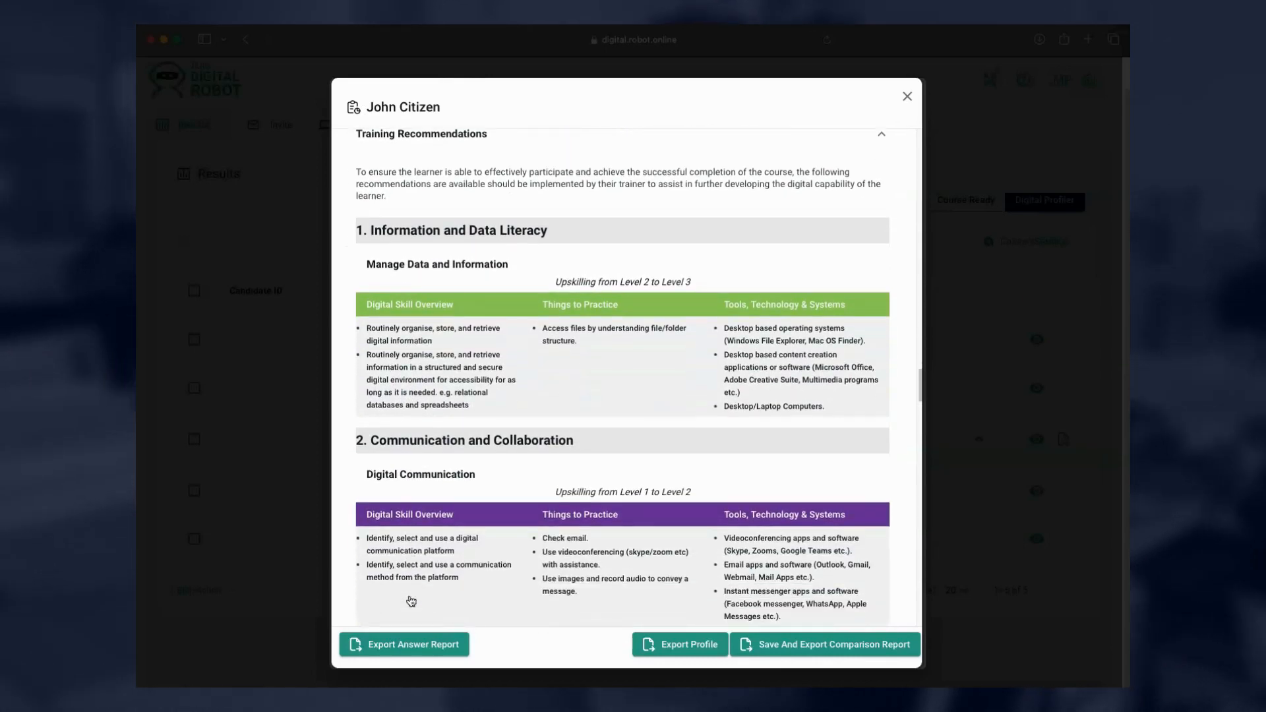
pyautogui.scroll(1, 411, 601)
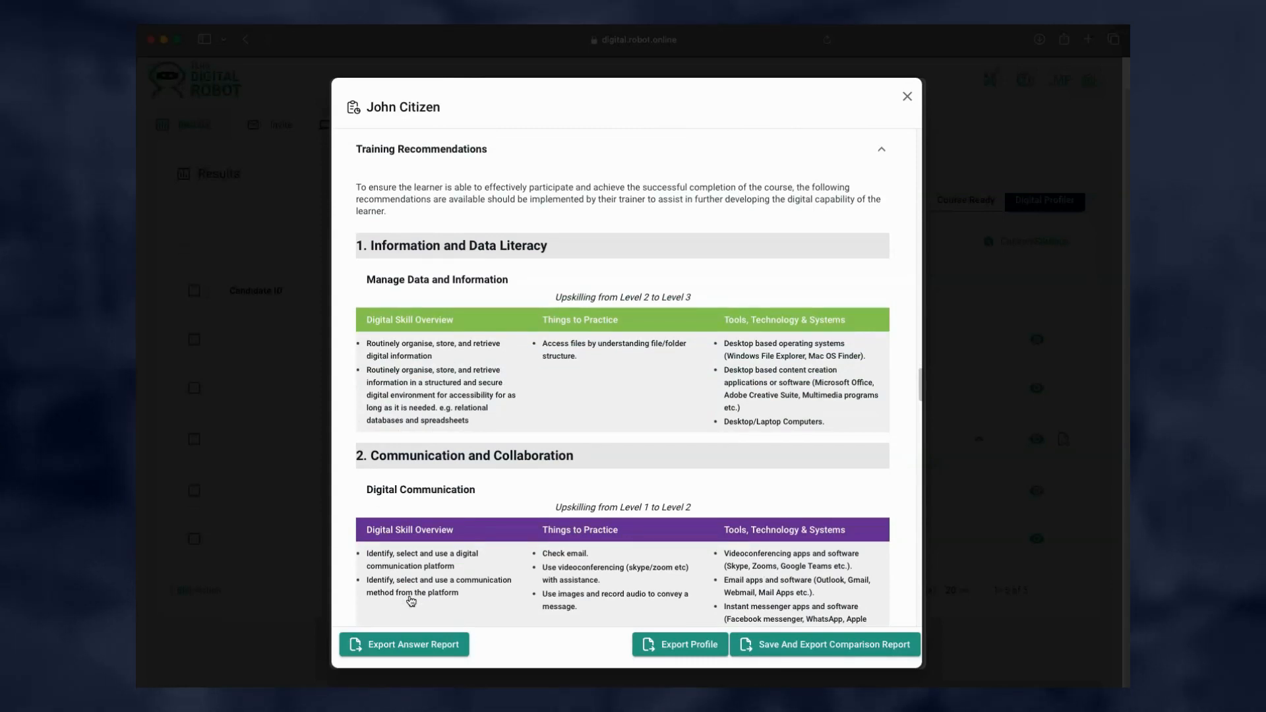
pyautogui.scroll(-12, 411, 601)
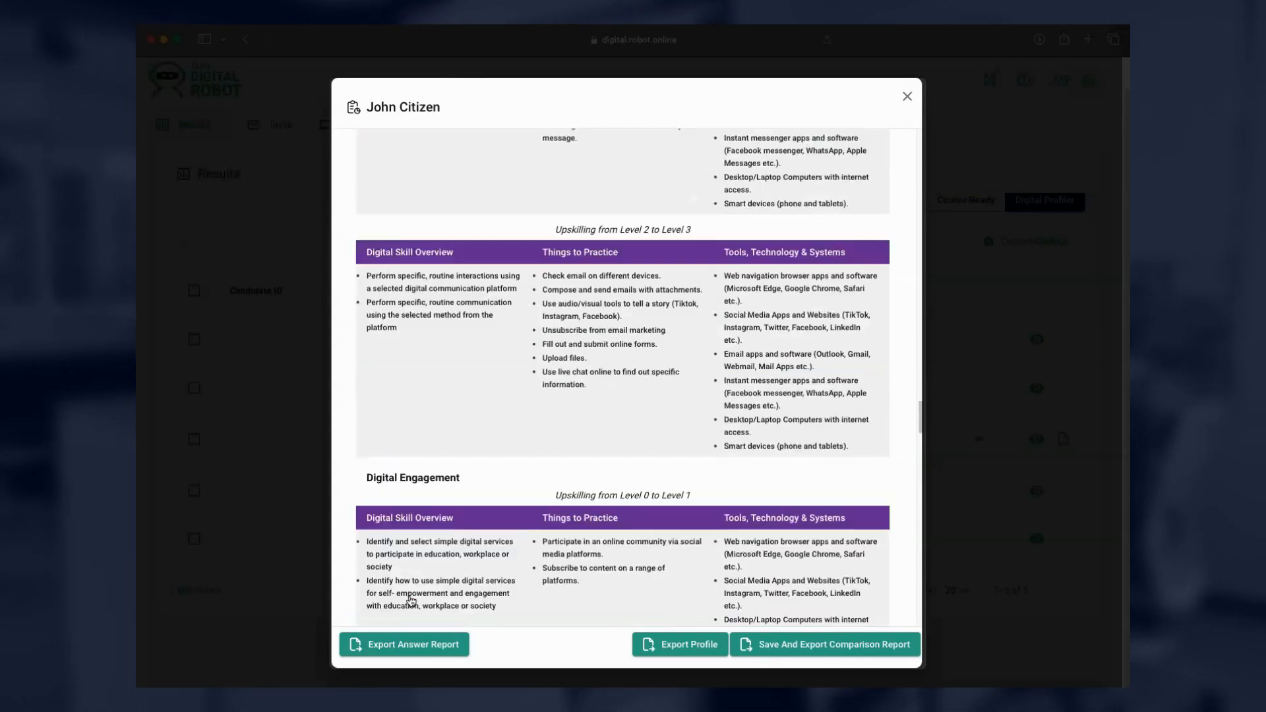
pyautogui.scroll(-17, 411, 601)
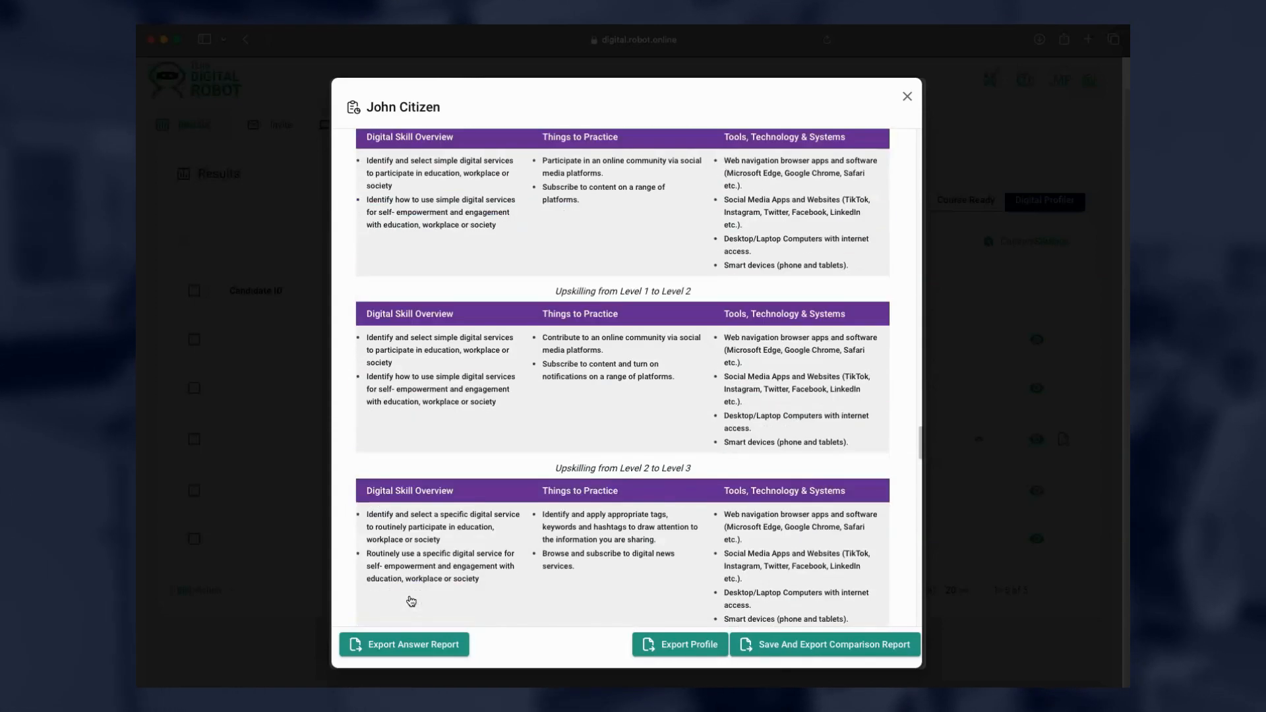
pyautogui.scroll(-18, 410, 601)
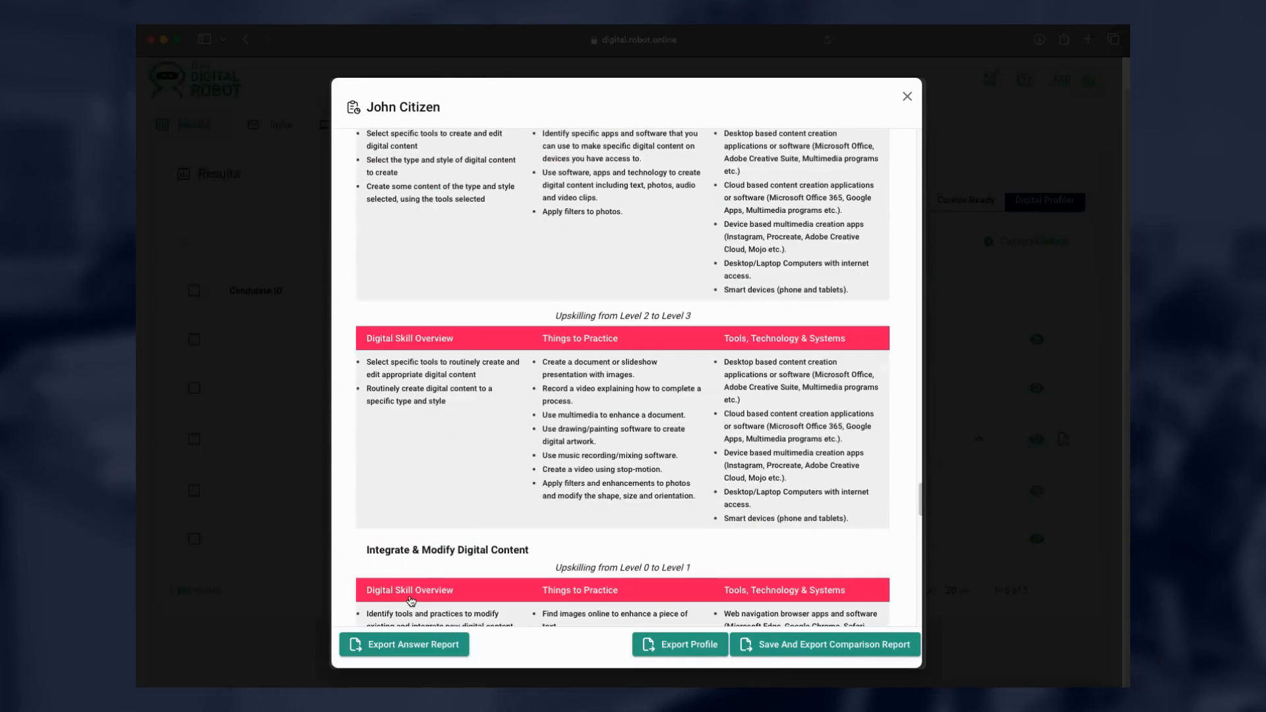
pyautogui.scroll(-20, 411, 600)
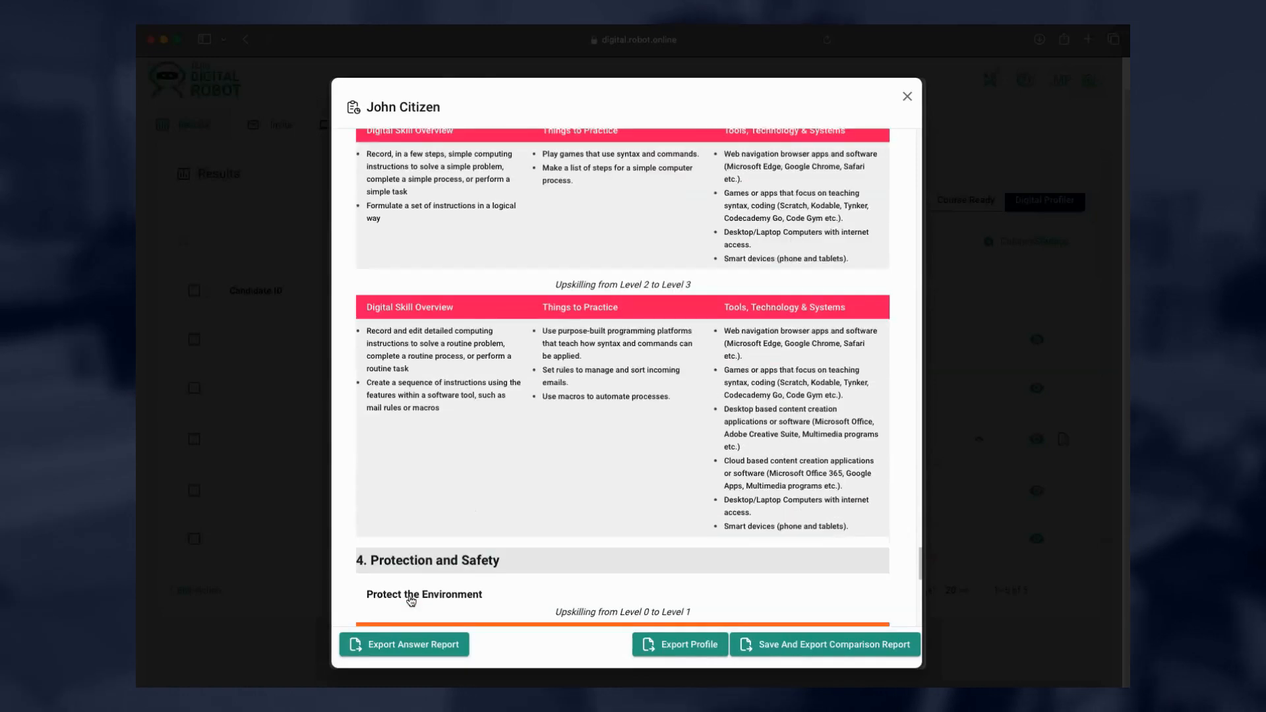
pyautogui.scroll(-12, 411, 601)
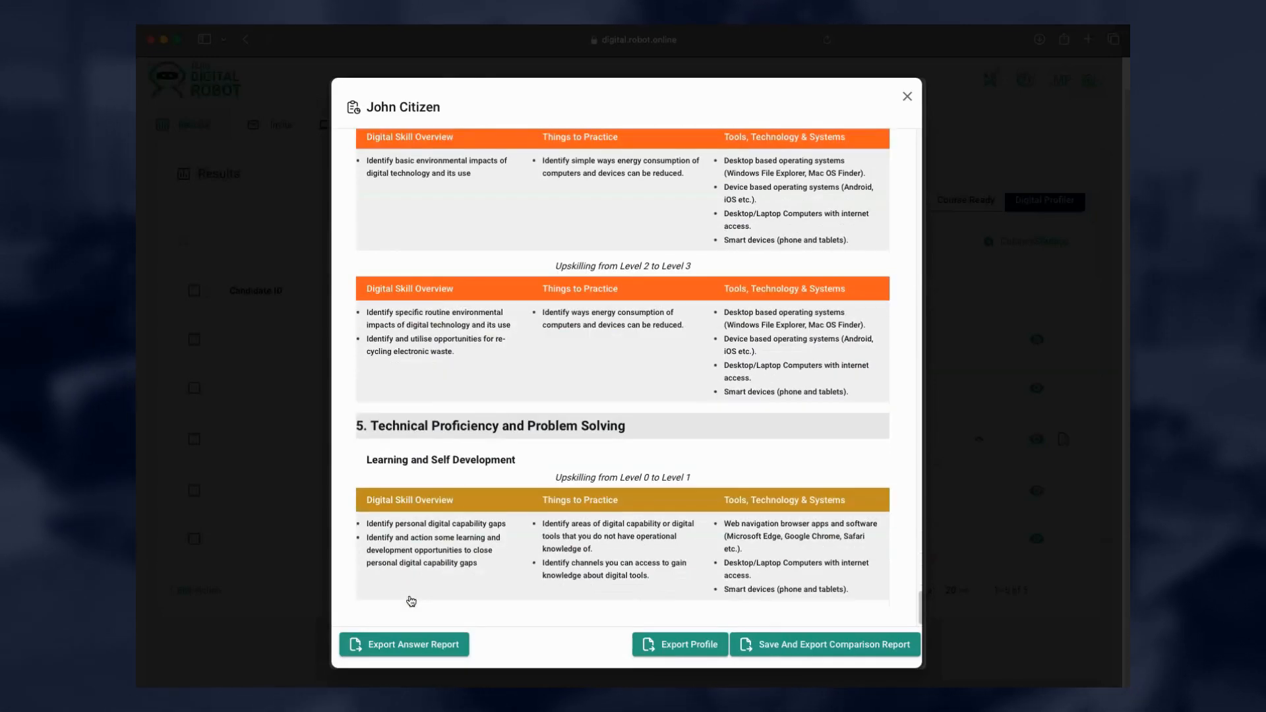
pyautogui.scroll(16, 411, 600)
pyautogui.scroll(20, 411, 601)
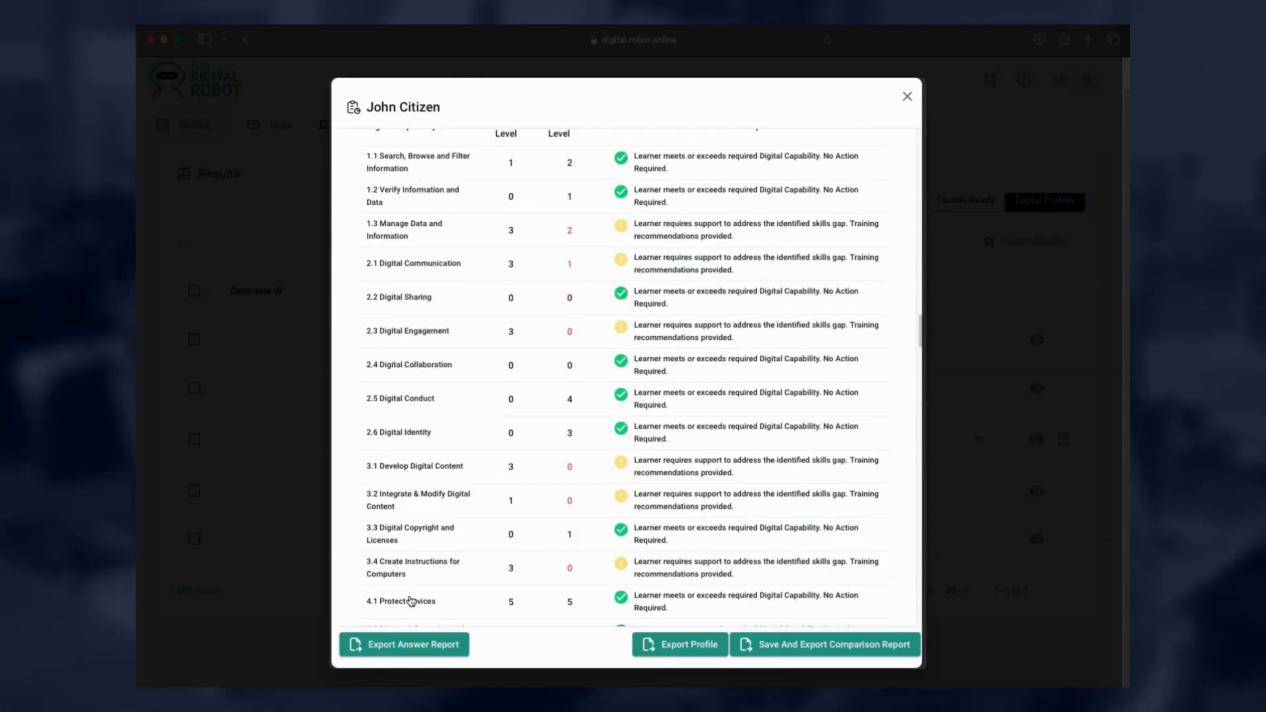
pyautogui.scroll(15, 411, 601)
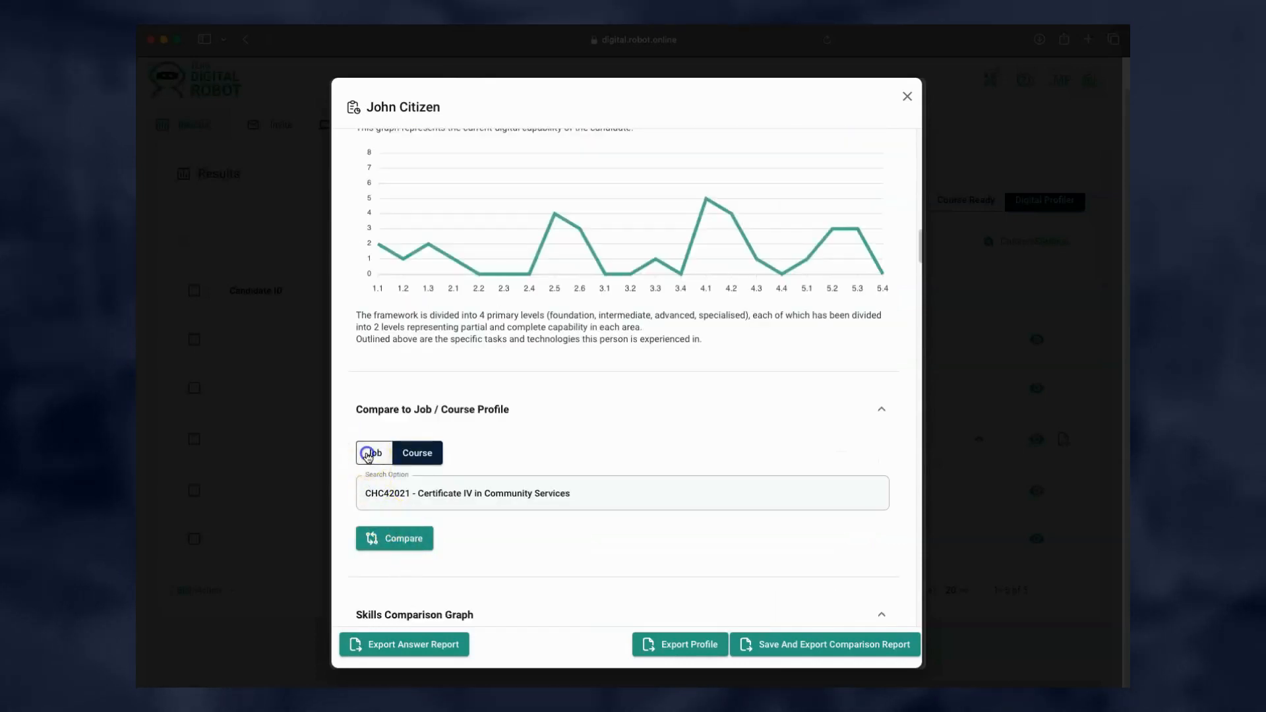
# Compare against the Administration Support Officer job and scroll down to its Action Plan.
pyautogui.click(395, 492)
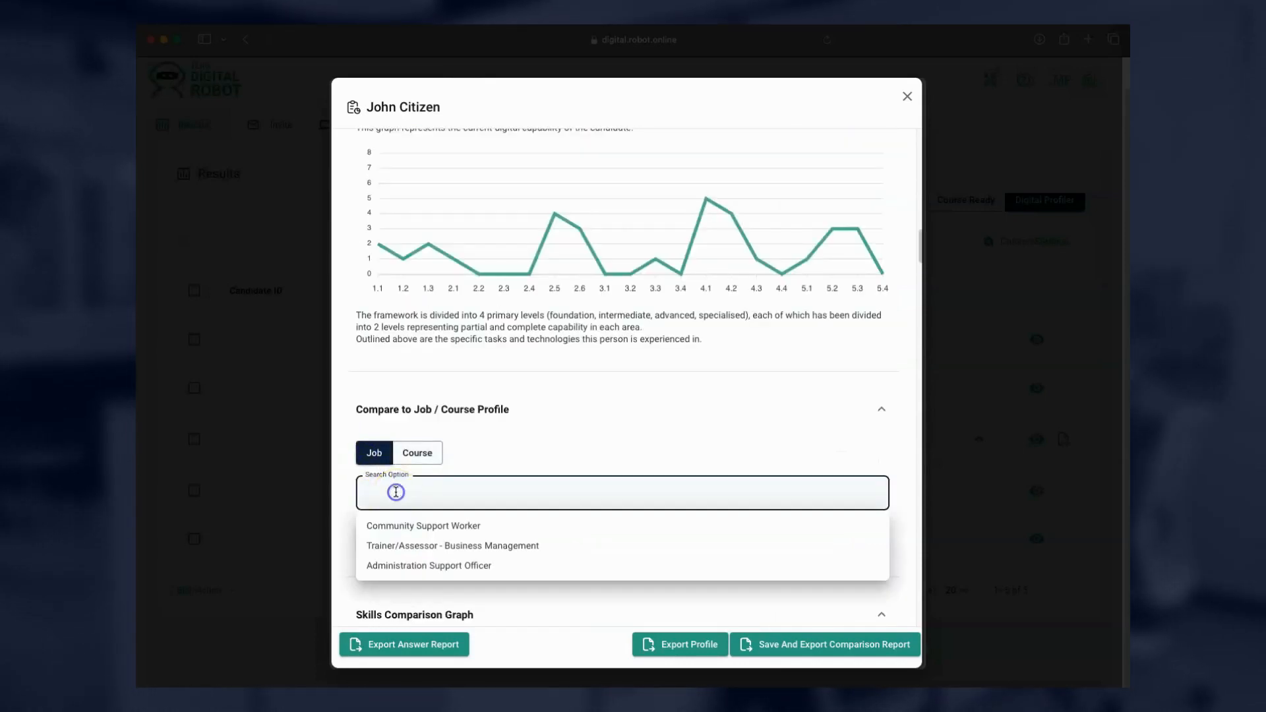
pyautogui.click(403, 565)
pyautogui.click(414, 542)
pyautogui.scroll(-15, 405, 554)
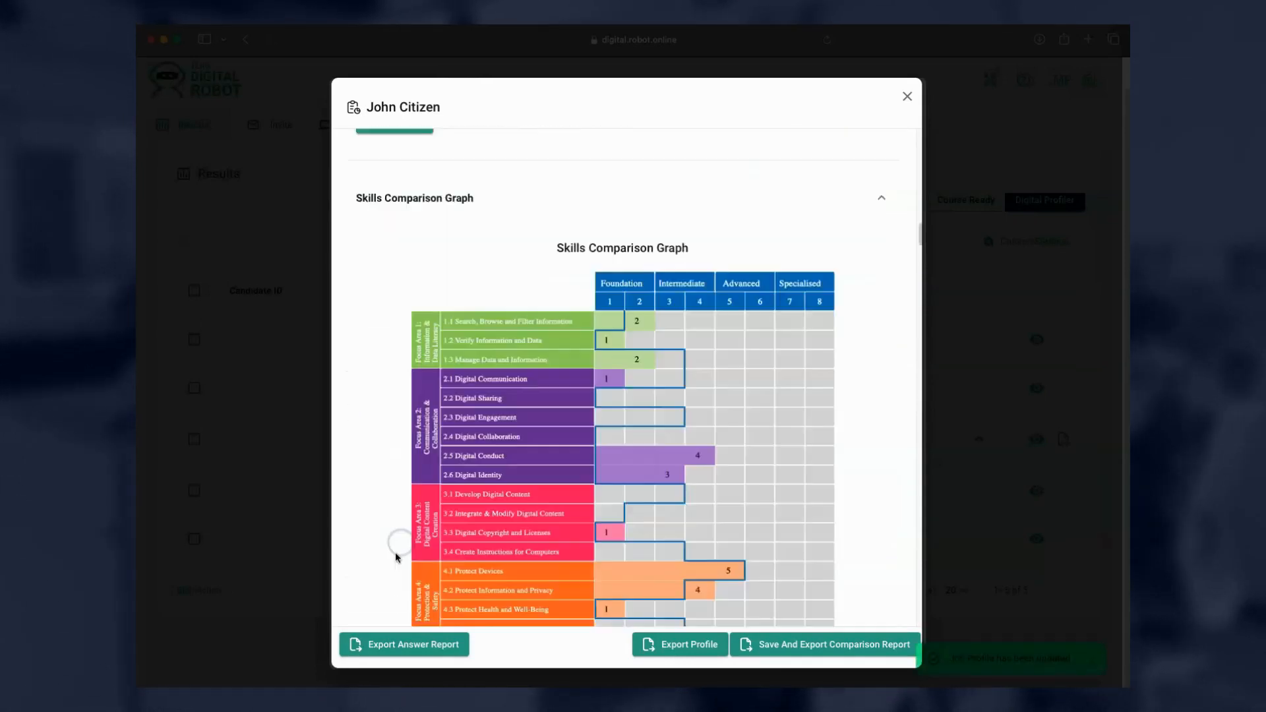
pyautogui.scroll(-10, 396, 558)
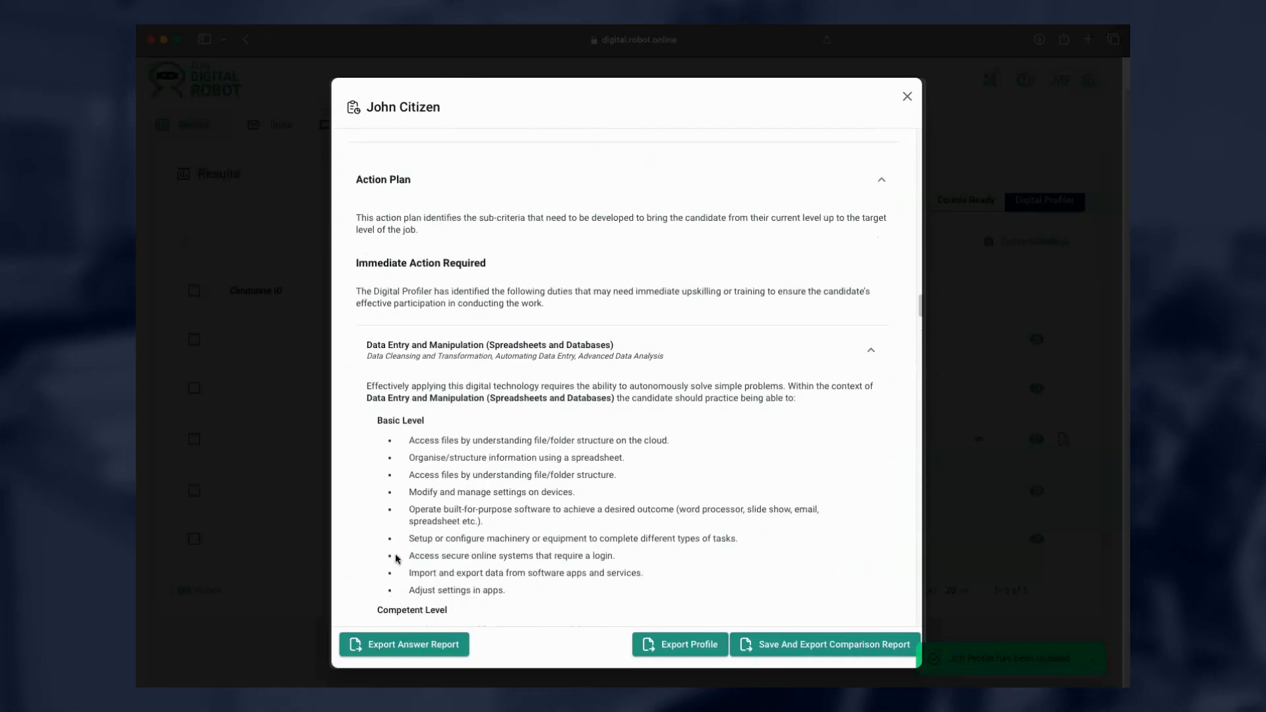
pyautogui.scroll(-5, 396, 558)
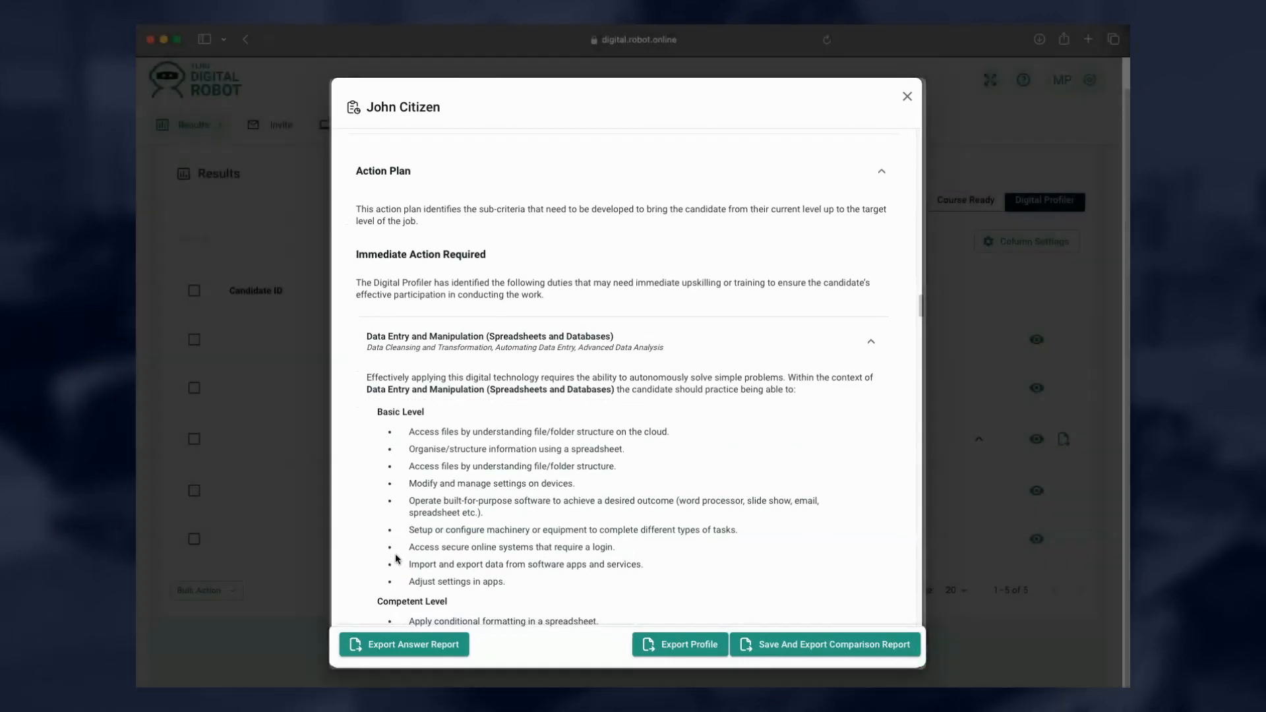
pyautogui.scroll(-3, 396, 557)
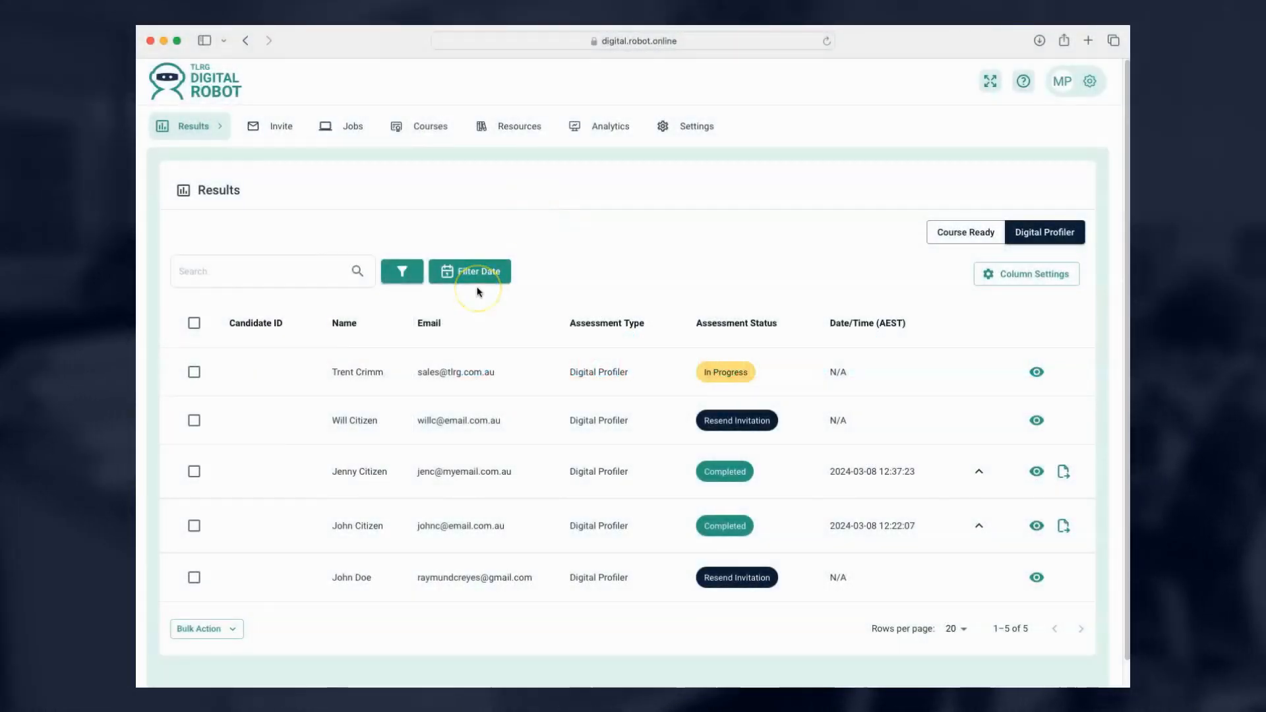
# Scroll down the candidate details window.
pyautogui.scroll(-1, 478, 292)
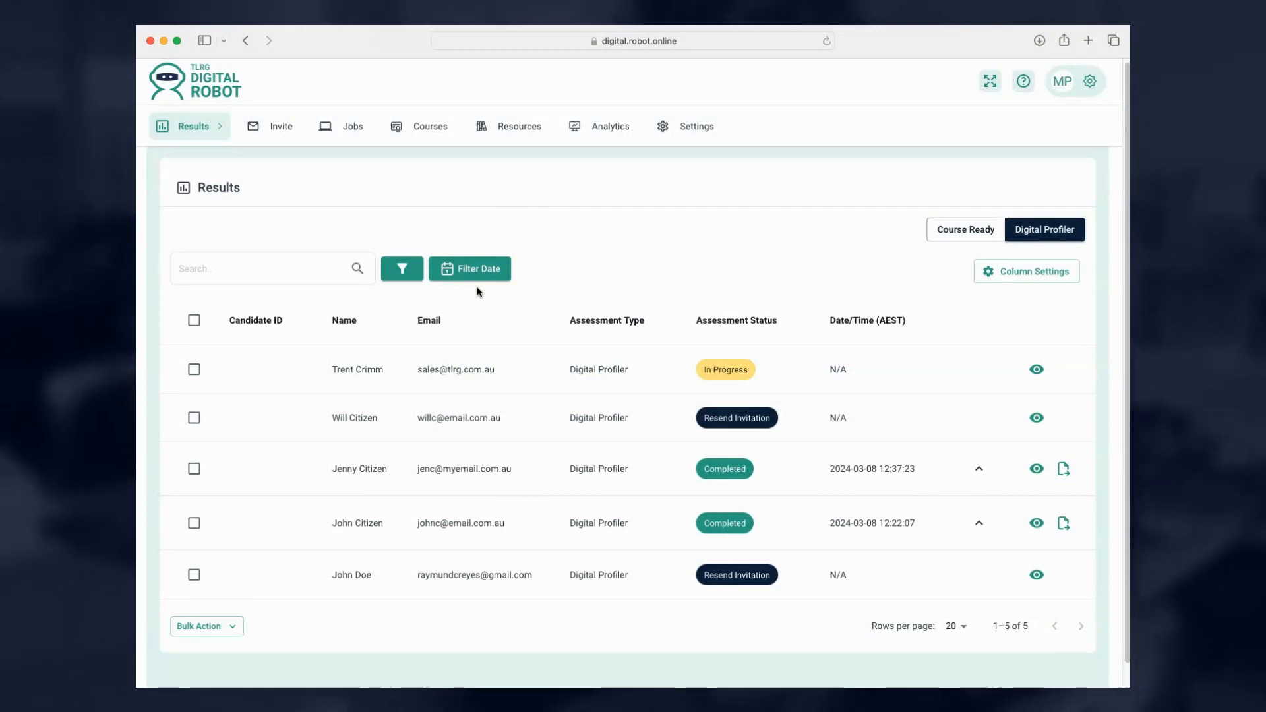
# Export the completed candidate's ADCF Profile compared with the Administration Support Officer job.
pyautogui.click(1036, 524)
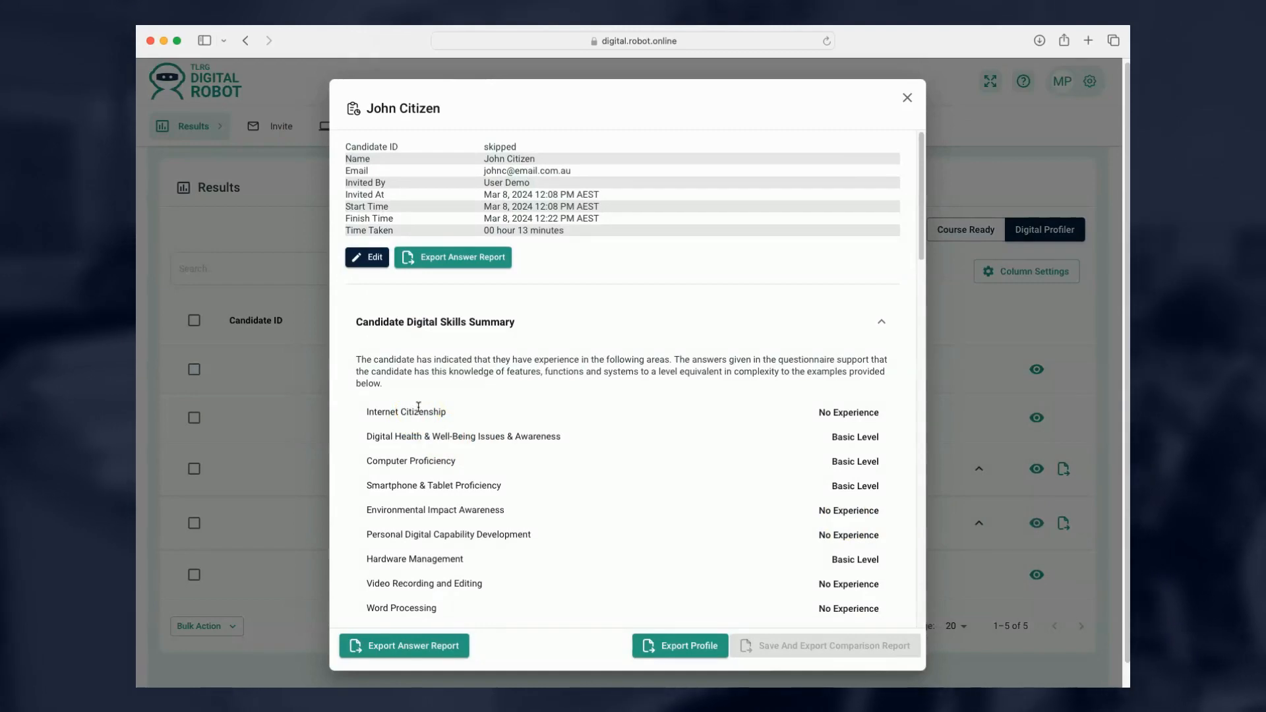
pyautogui.scroll(-3, 418, 406)
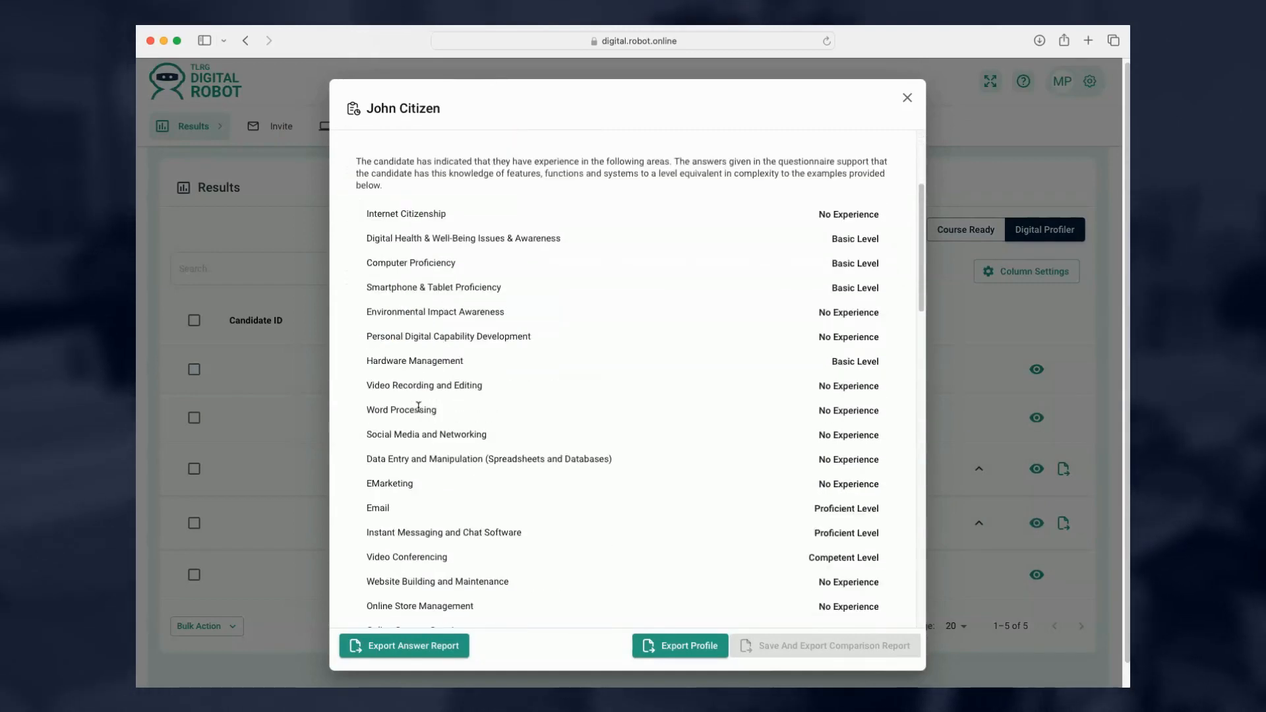
pyautogui.scroll(-13, 418, 407)
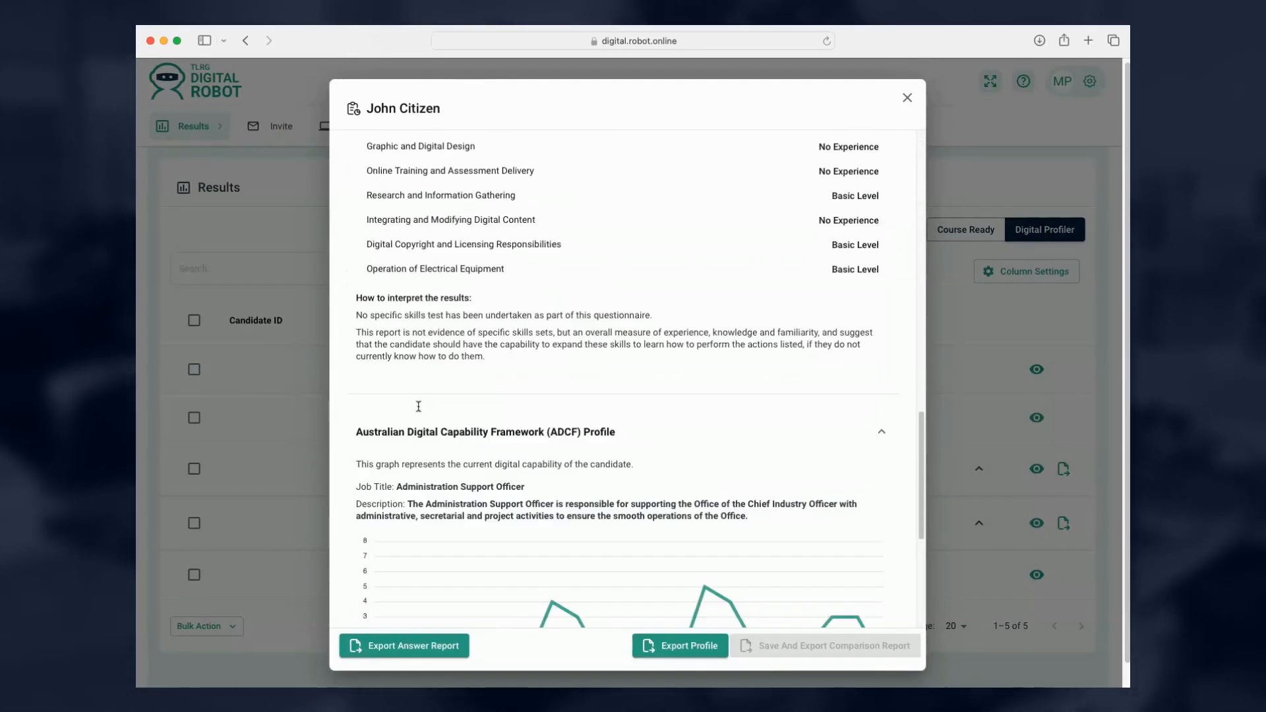
pyautogui.scroll(-4, 418, 407)
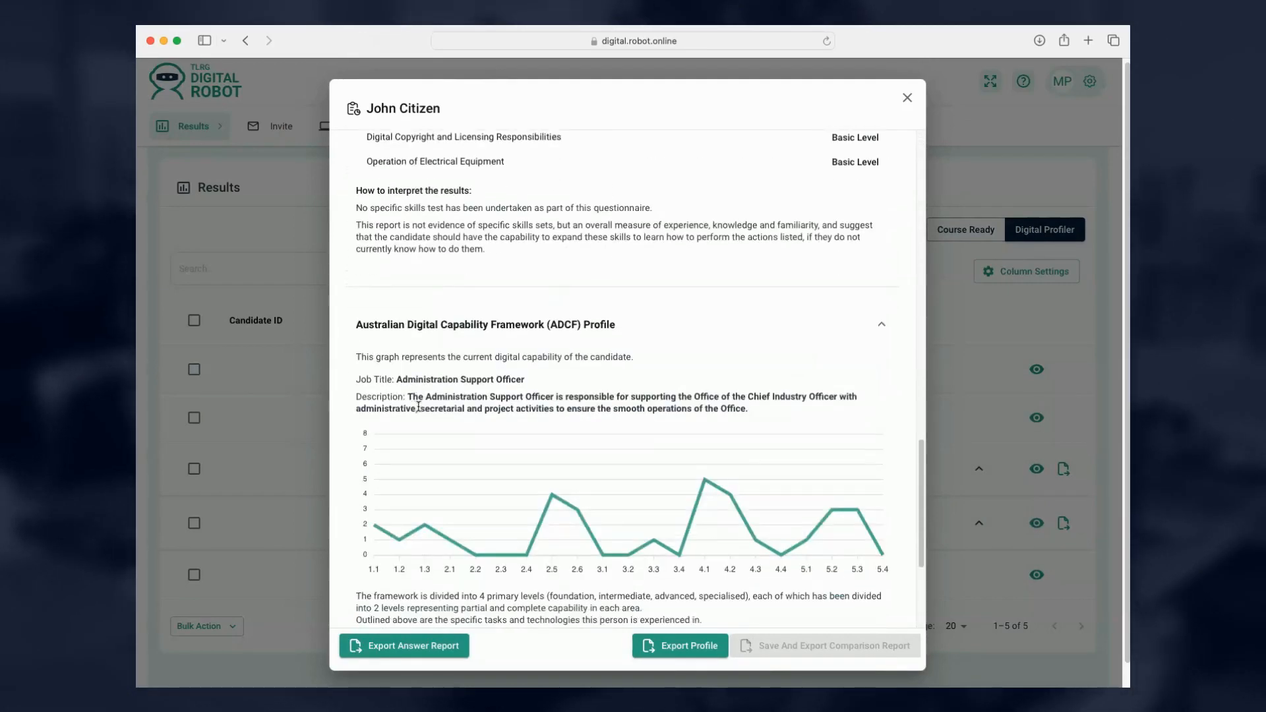
pyautogui.click(690, 653)
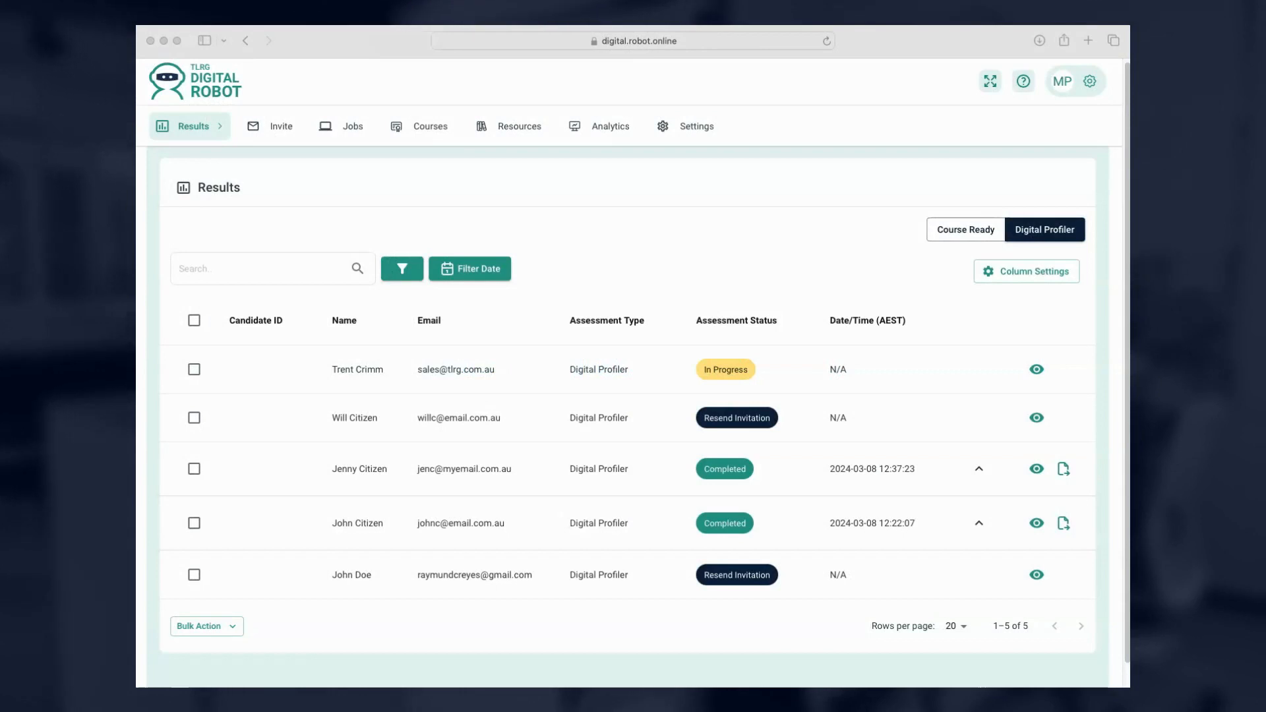
# In Course Ready results, export the Support Required candidate's results as a PDF.
pyautogui.click(952, 230)
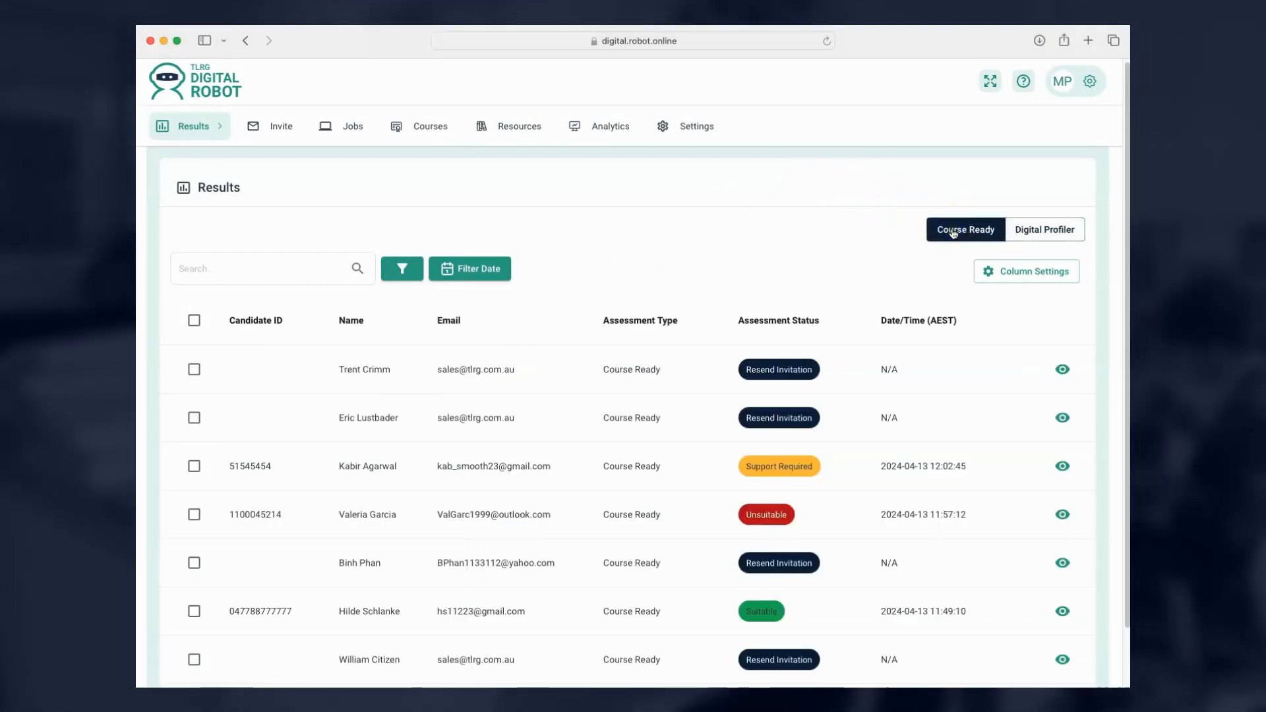
pyautogui.scroll(-1, 527, 416)
pyautogui.scroll(-2, 528, 414)
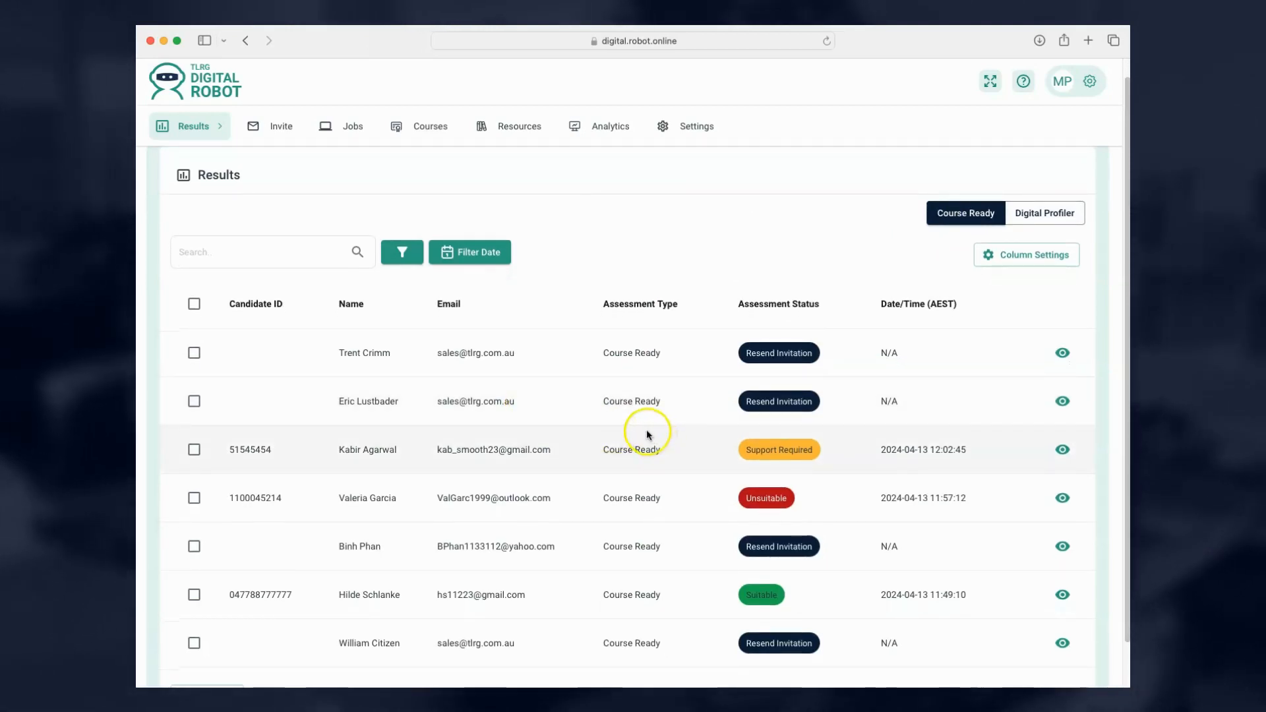
pyautogui.click(1062, 451)
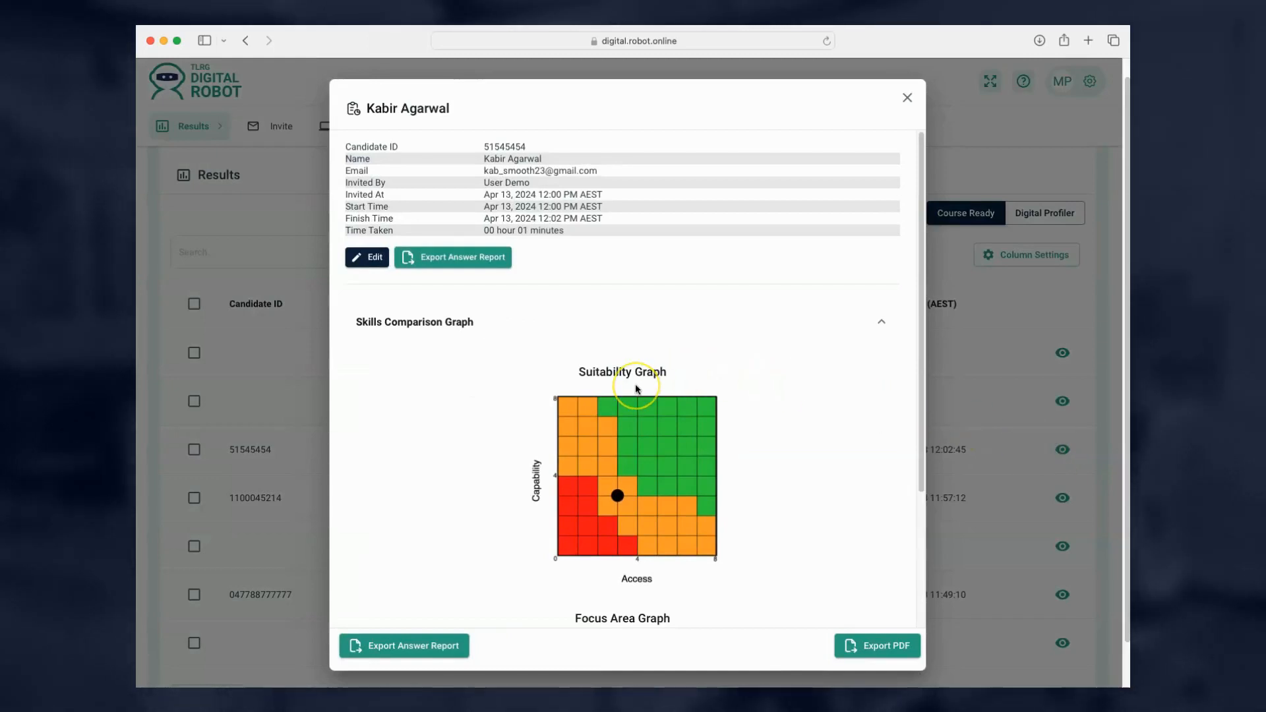
pyautogui.scroll(-3, 637, 389)
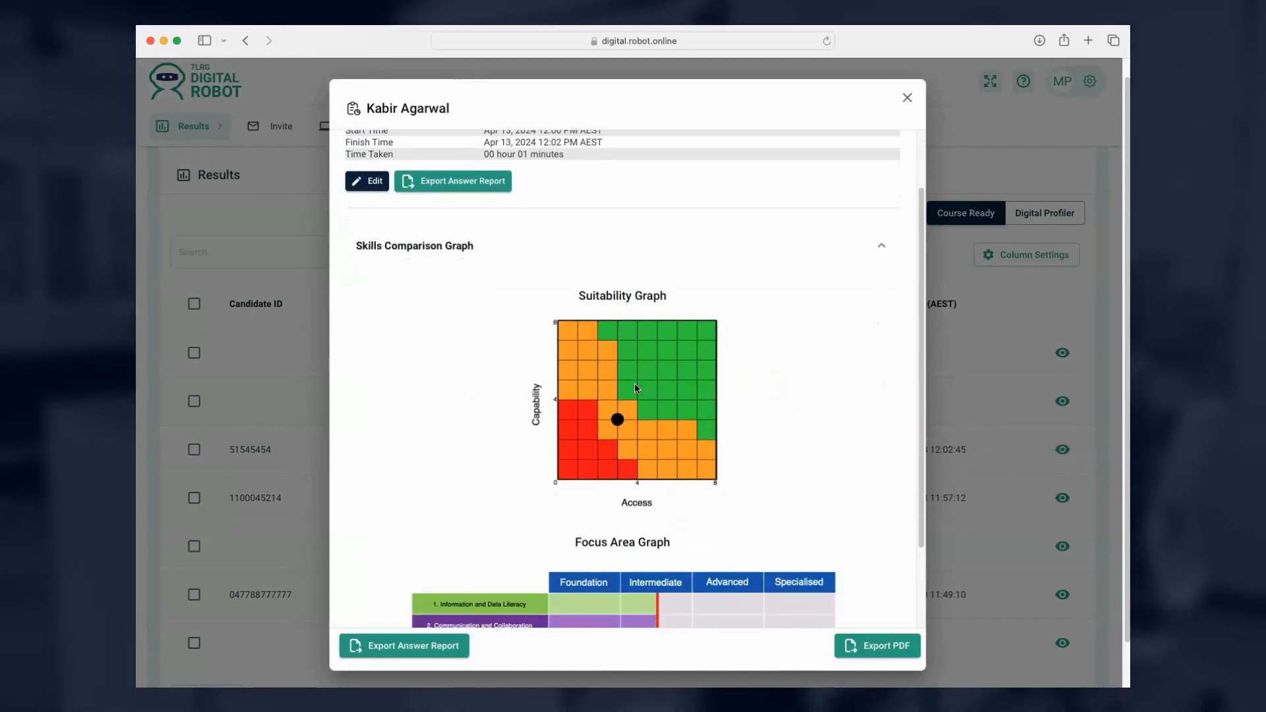
pyautogui.scroll(-4, 637, 389)
pyautogui.click(882, 645)
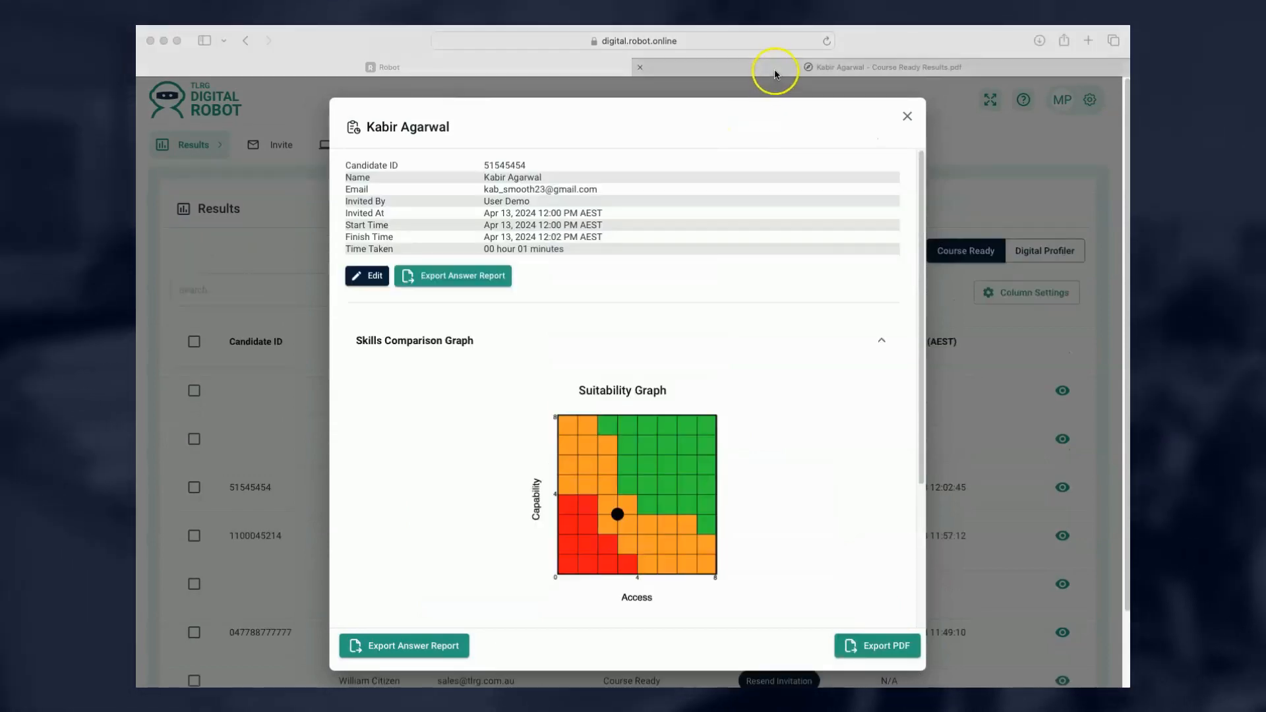
# Read the Course Ready results PDF down to page 3, then close its tab with Cmd+W.
pyautogui.click(774, 75)
pyautogui.scroll(-4, 578, 245)
pyautogui.scroll(-15, 576, 248)
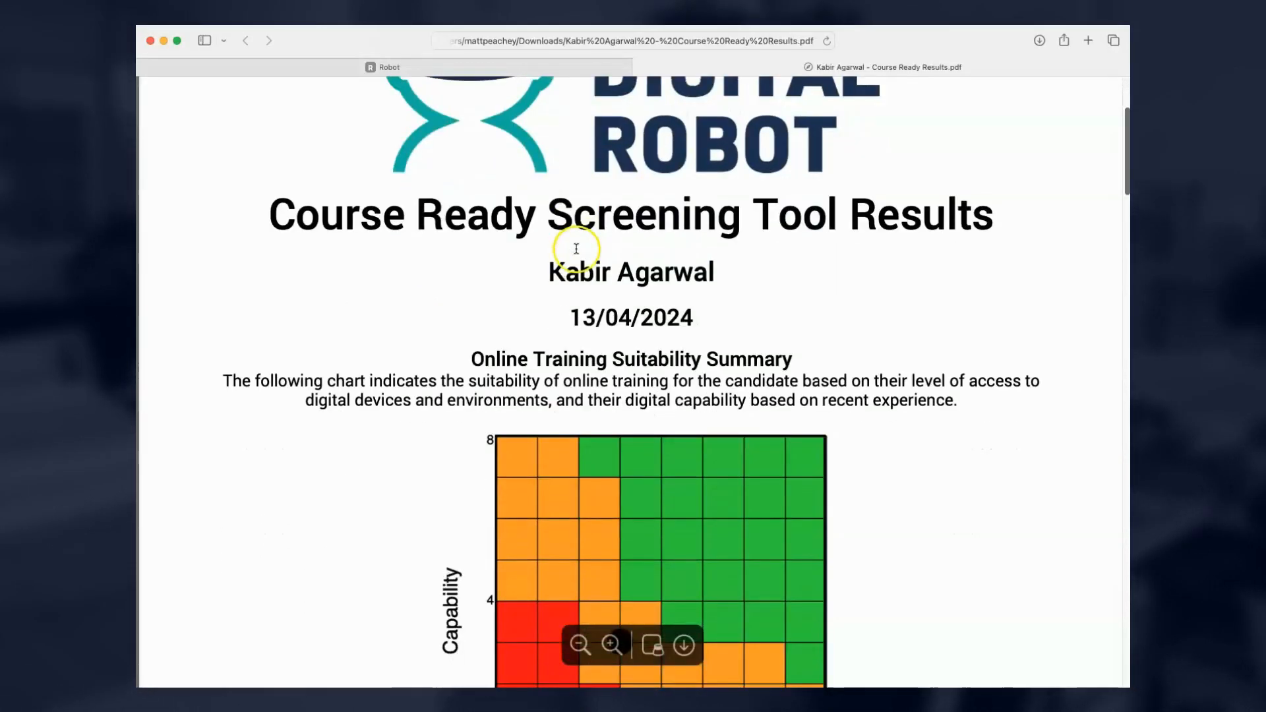
pyautogui.scroll(-3, 575, 249)
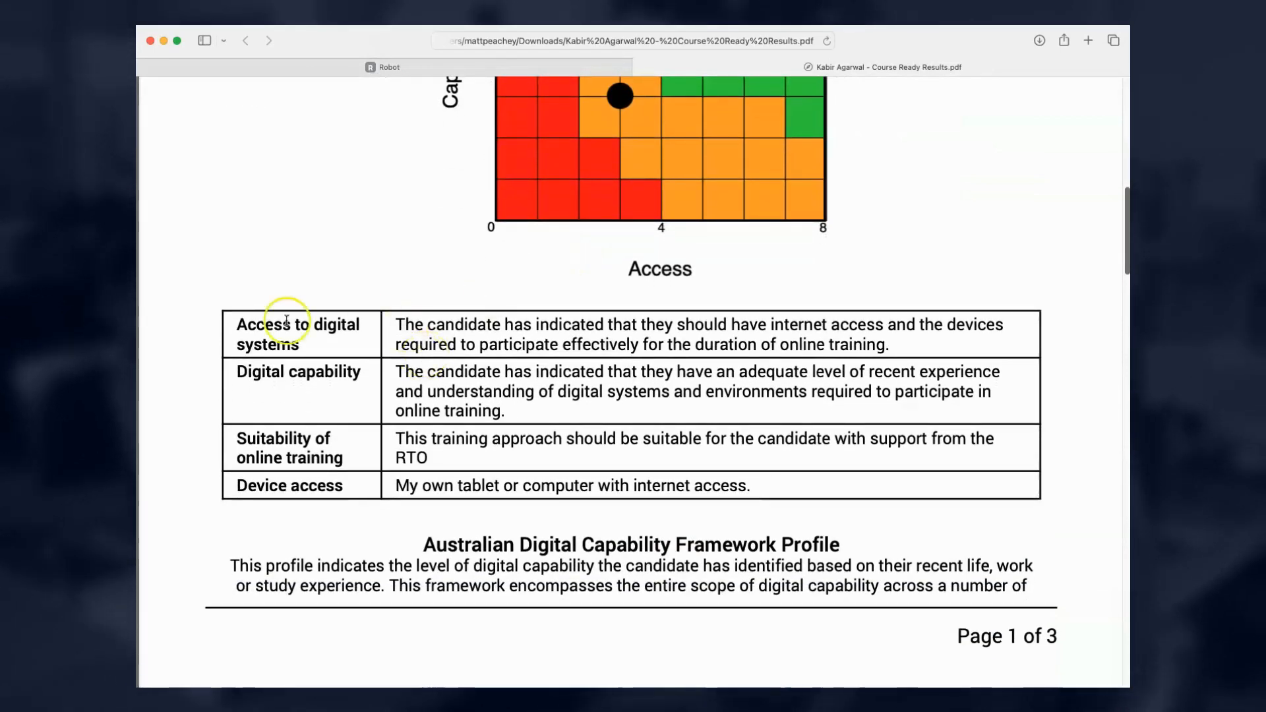
pyautogui.scroll(-20, 271, 566)
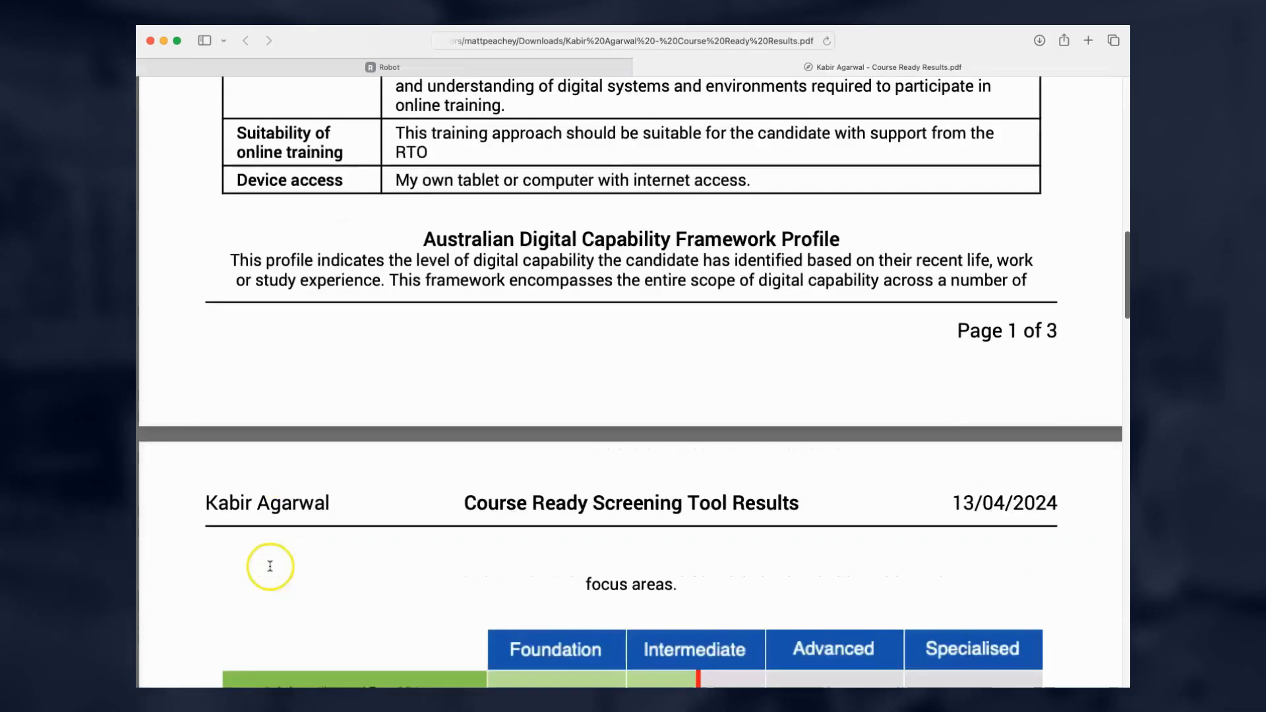
pyautogui.scroll(-16, 270, 566)
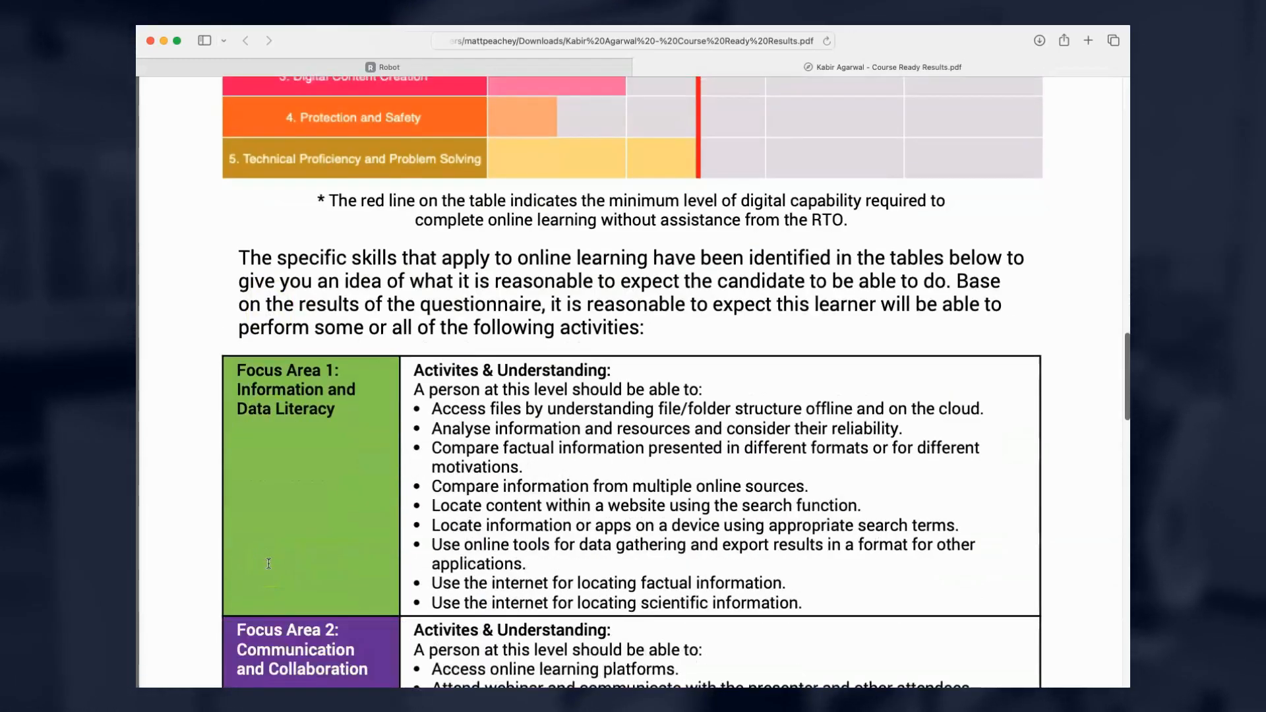
pyautogui.scroll(-20, 269, 566)
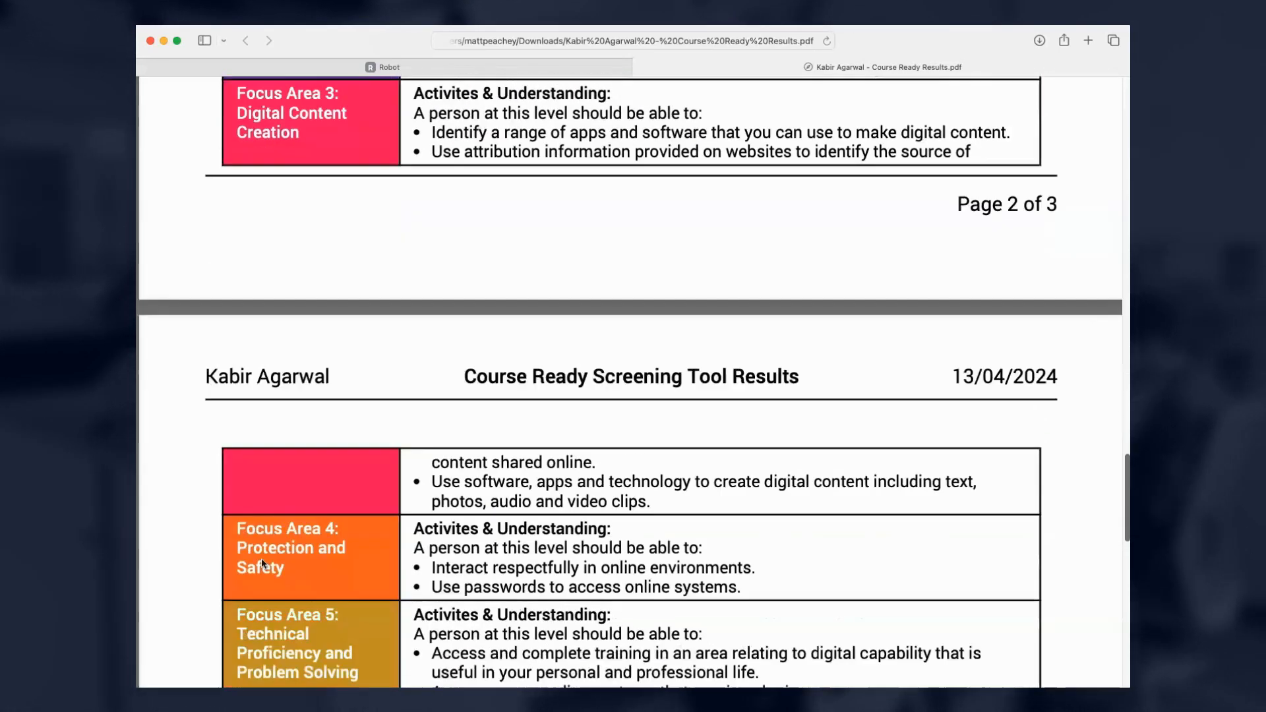
pyautogui.scroll(-7, 258, 565)
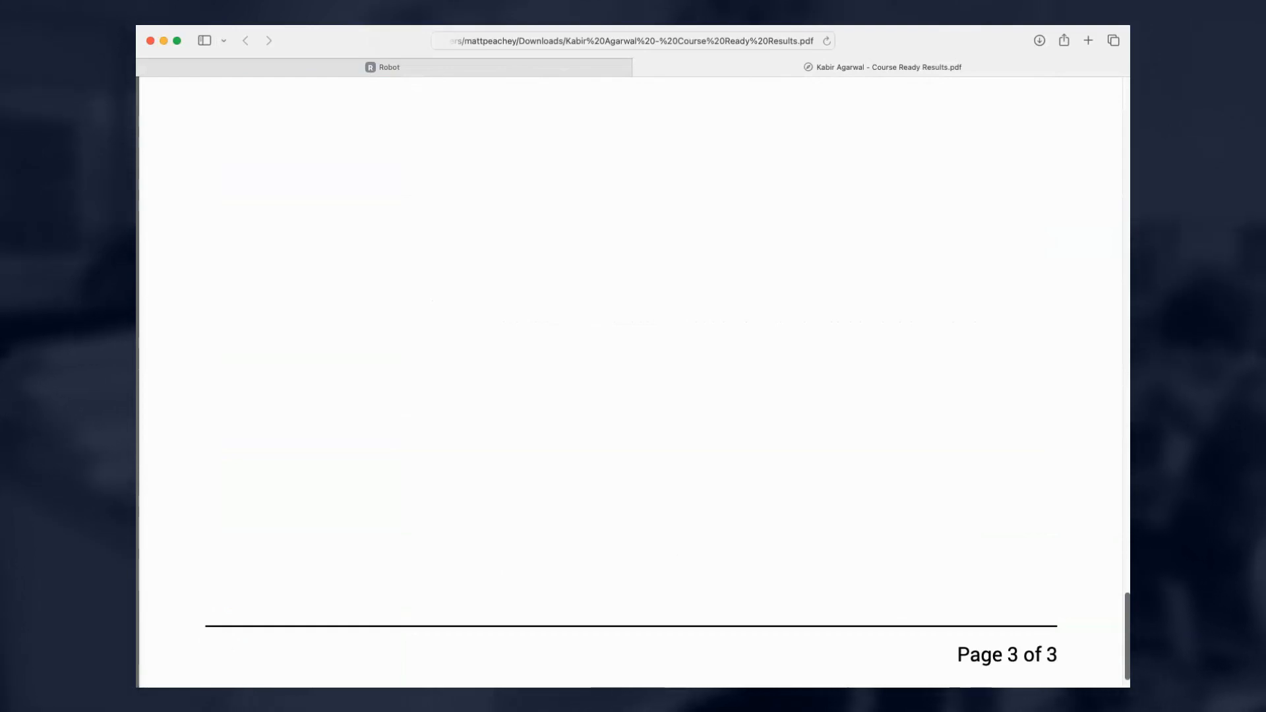
pyautogui.press('super+w')
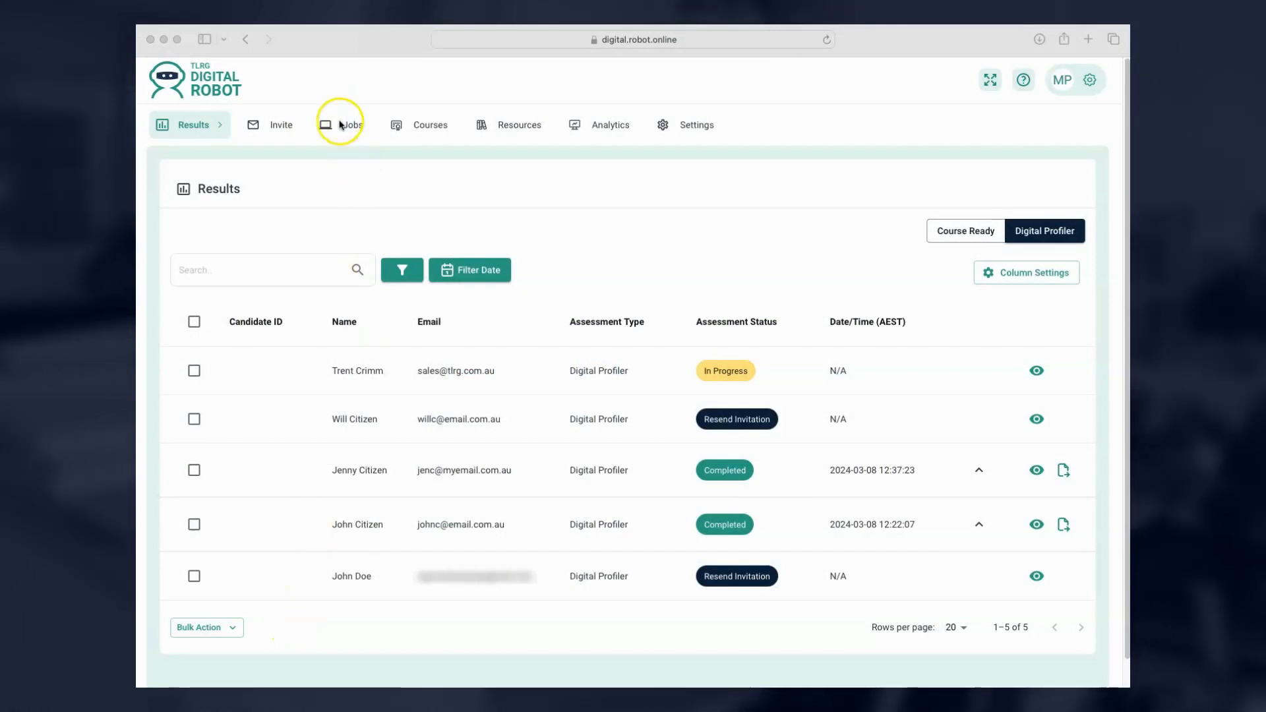
# Go to Job Profiles and start a new, blank job profile.
pyautogui.click(341, 126)
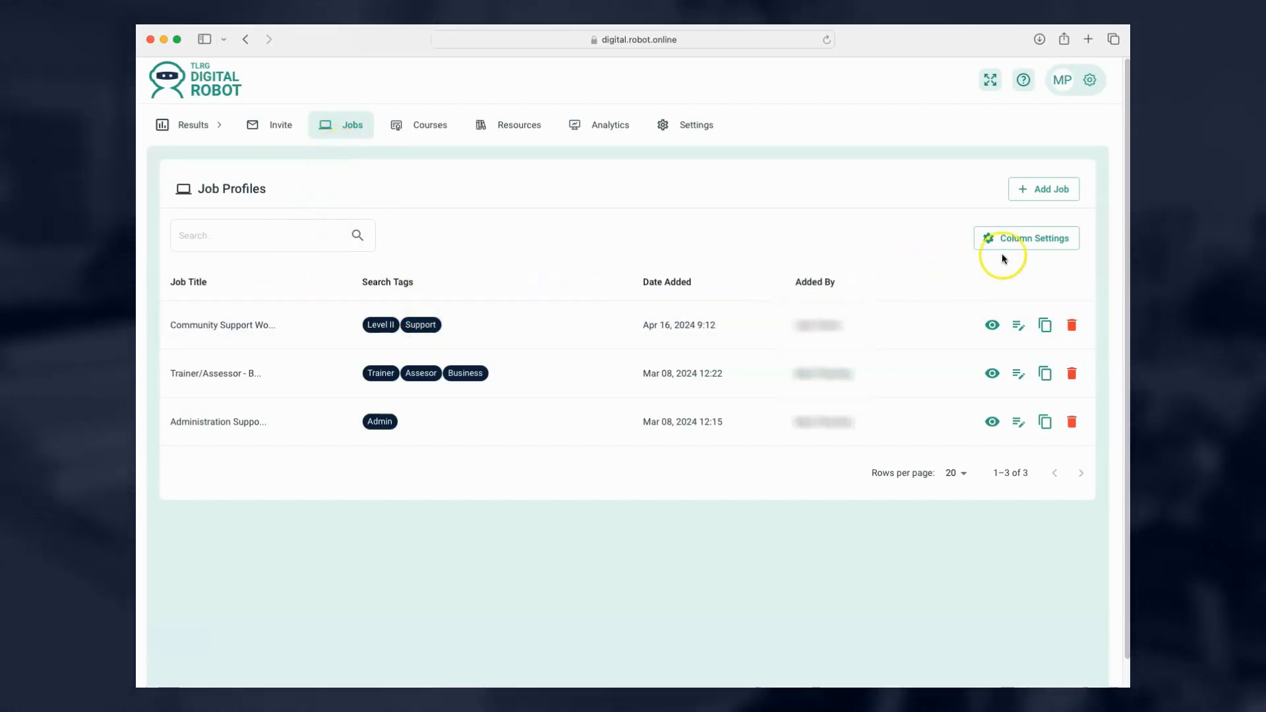
pyautogui.click(1041, 192)
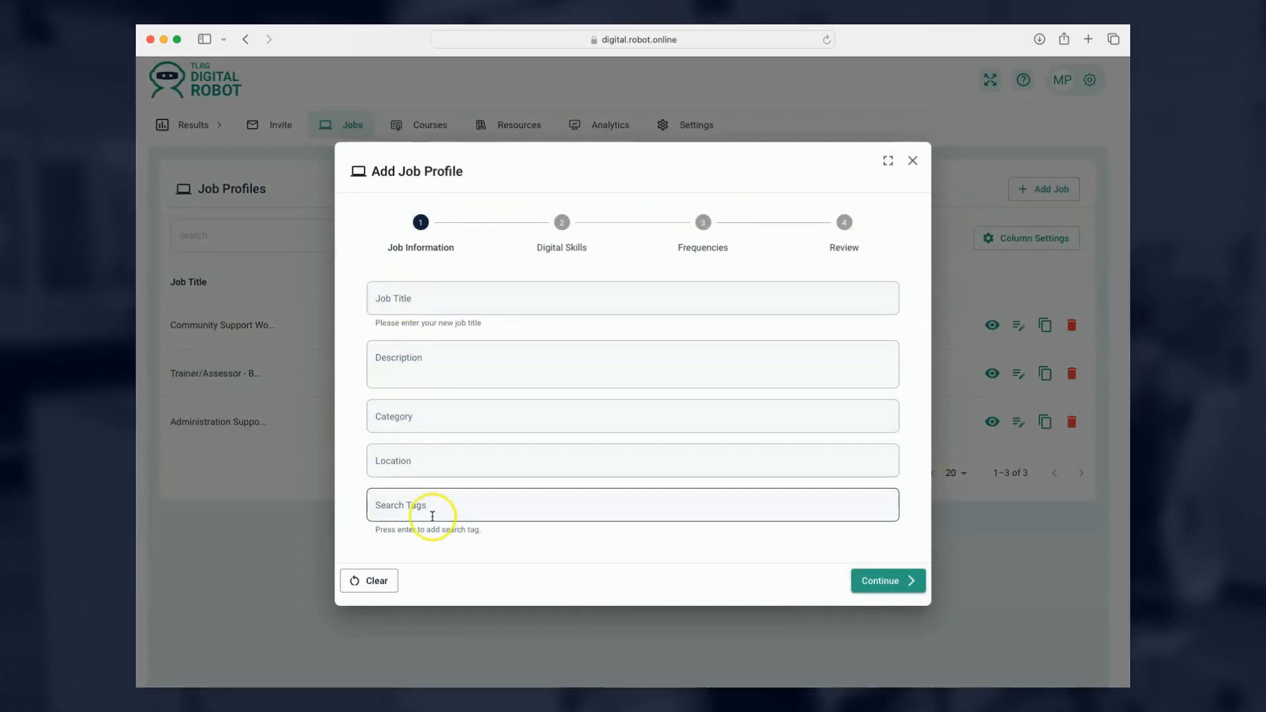
# Title the new job profile 'Test', add the search tag 'abc', and continue to Digital Skills.
pyautogui.click(432, 298)
pyautogui.write('Test')
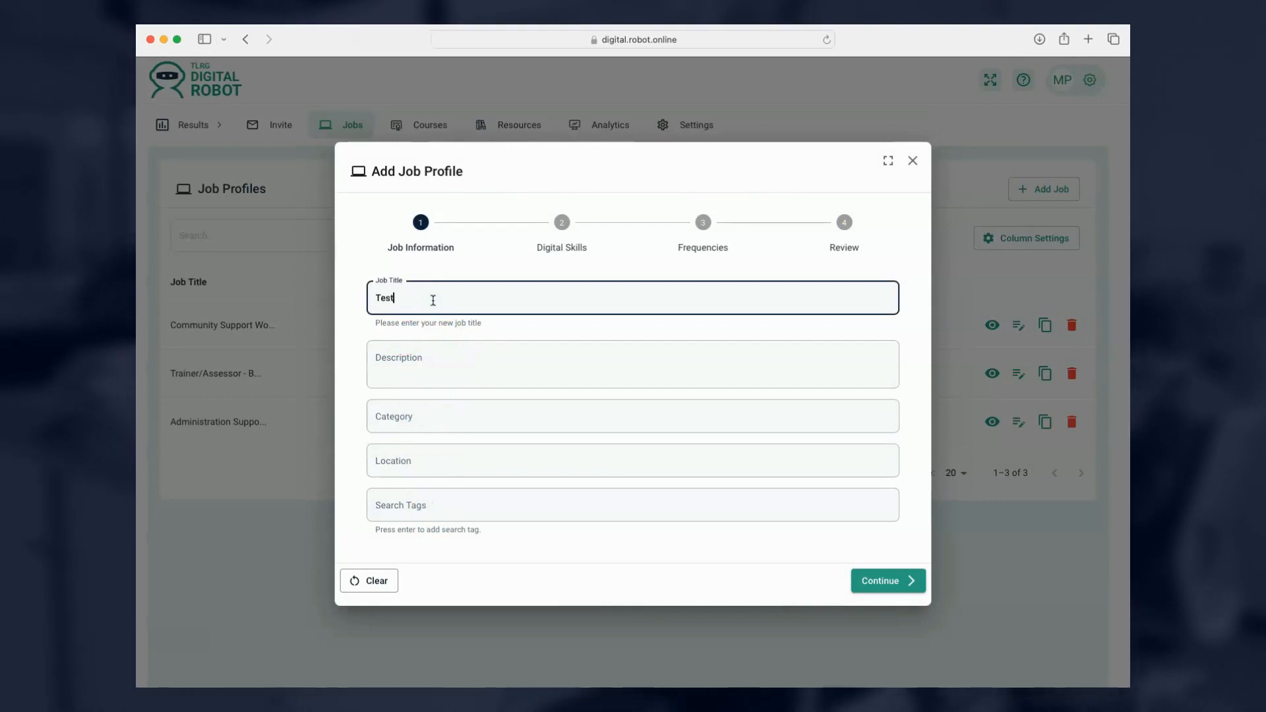
pyautogui.click(418, 368)
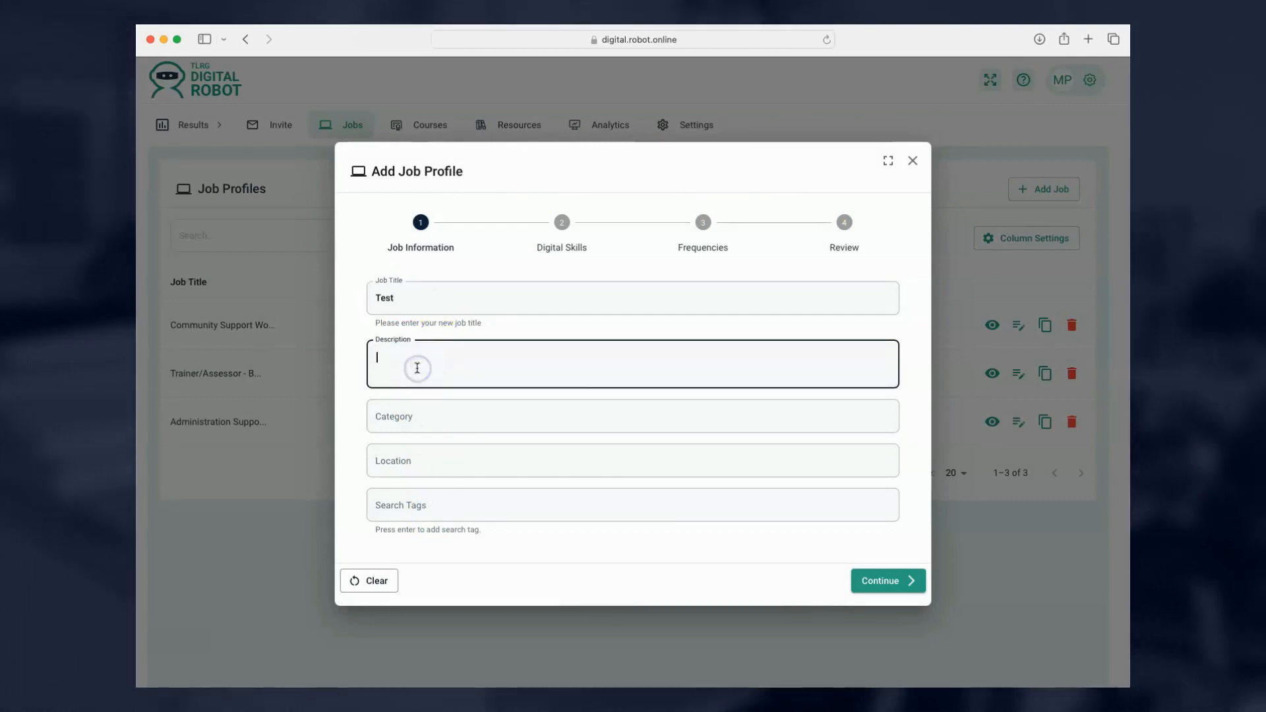
pyautogui.click(410, 414)
pyautogui.click(407, 460)
pyautogui.click(411, 506)
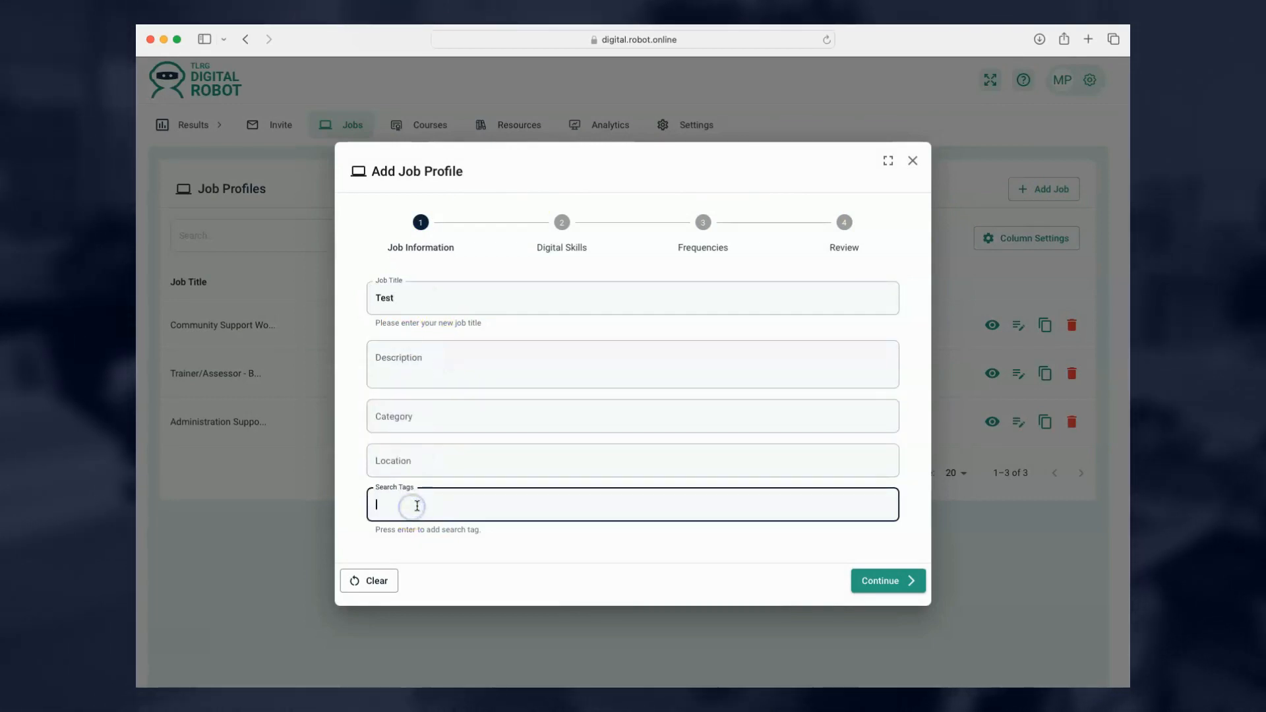
pyautogui.write('abc')
pyautogui.press('Return')
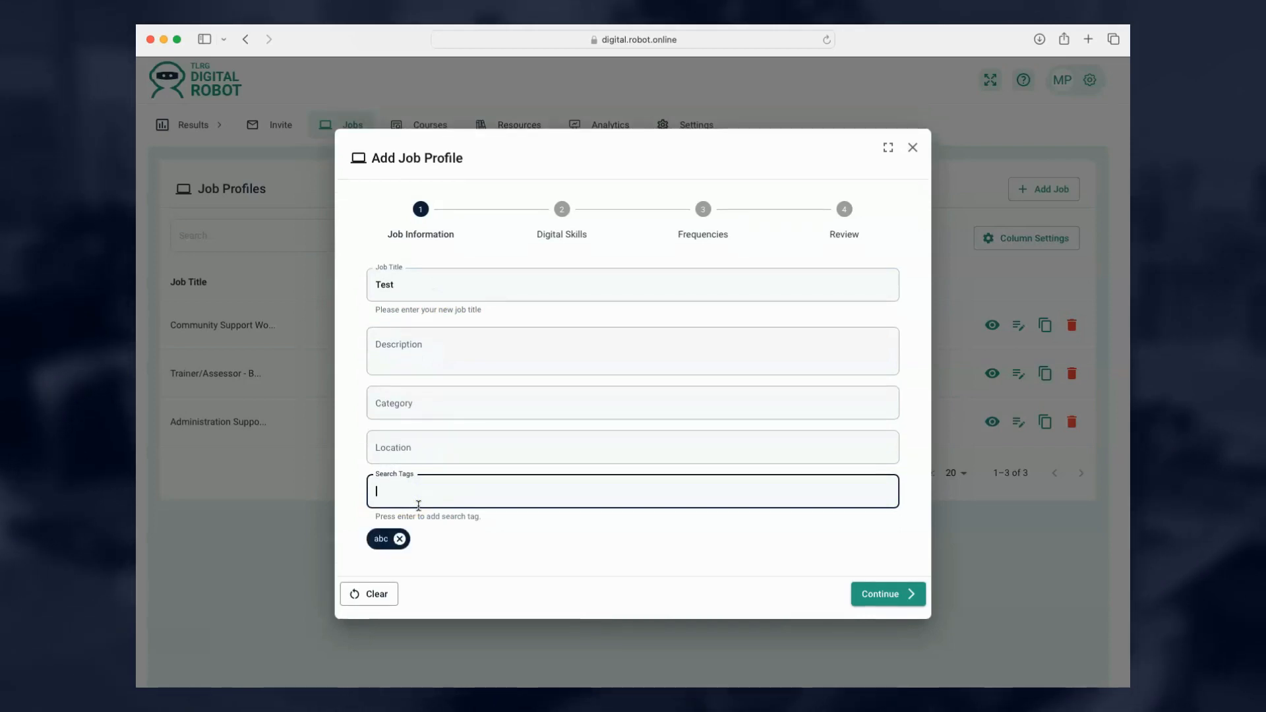
pyautogui.click(892, 598)
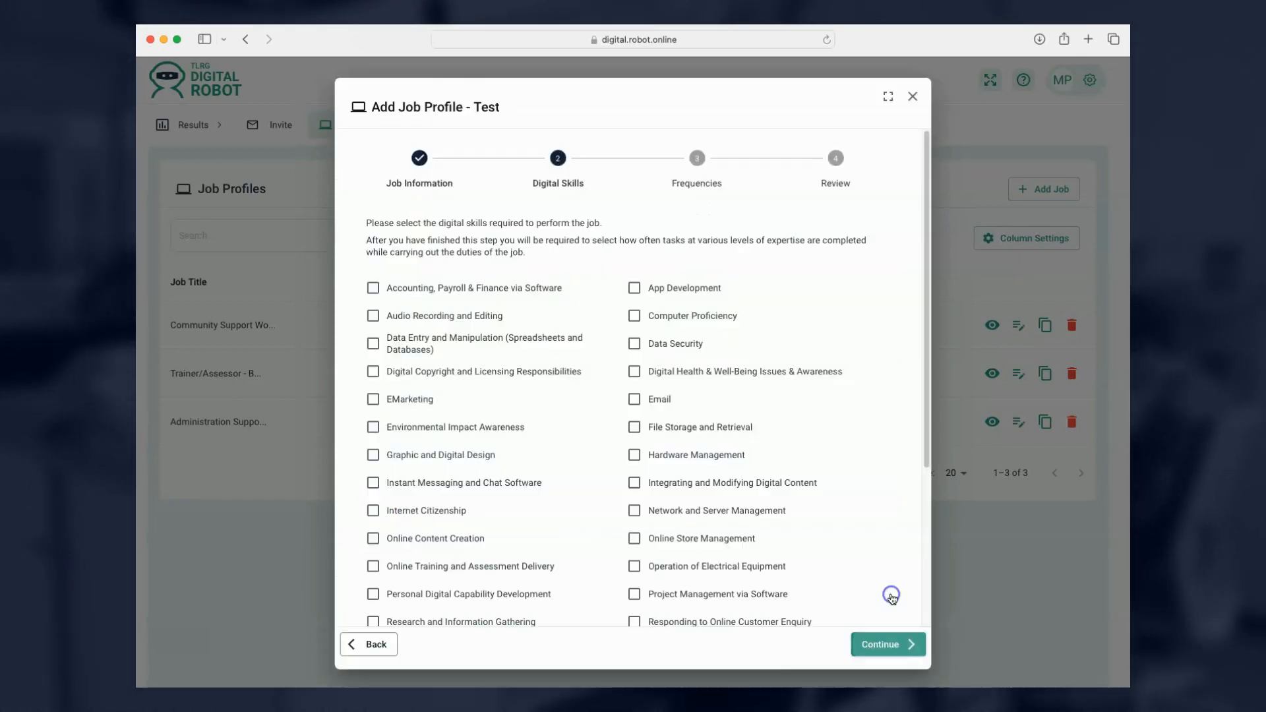
# Tick Digital Copyright, Hardware Management and Online Content Creation as required skills, then continue.
pyautogui.click(373, 371)
pyautogui.click(633, 455)
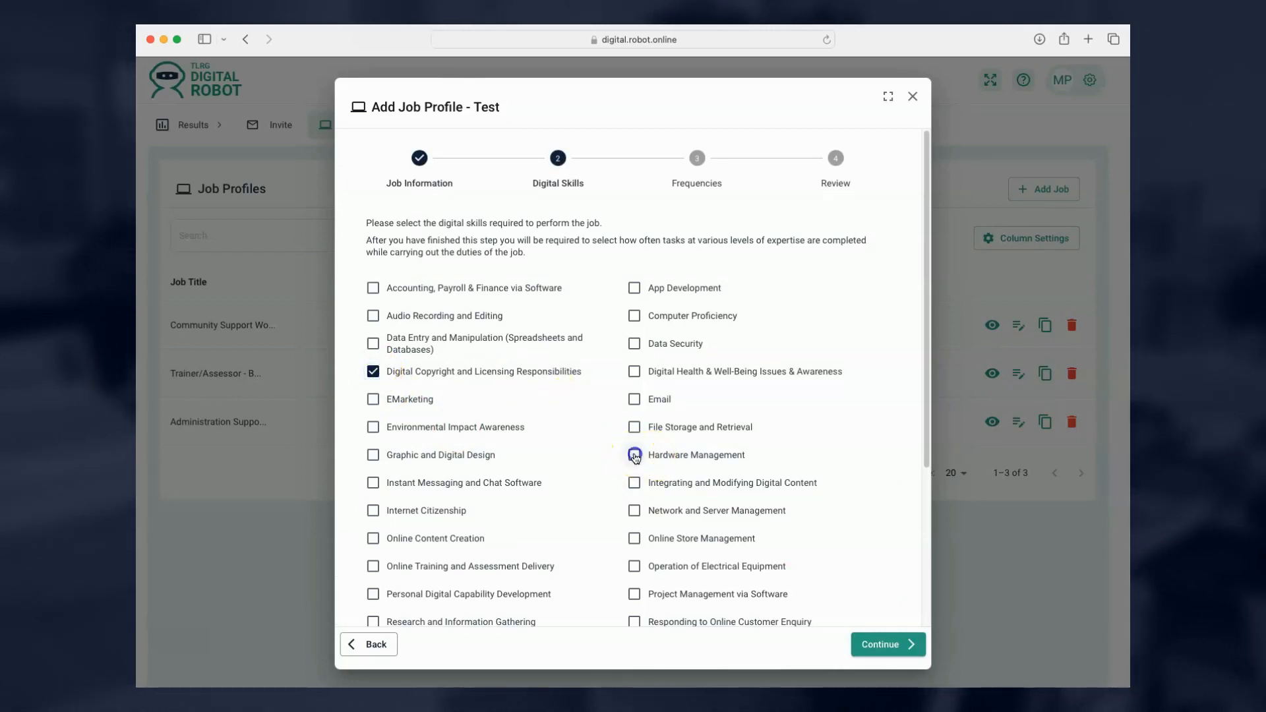
pyautogui.click(373, 540)
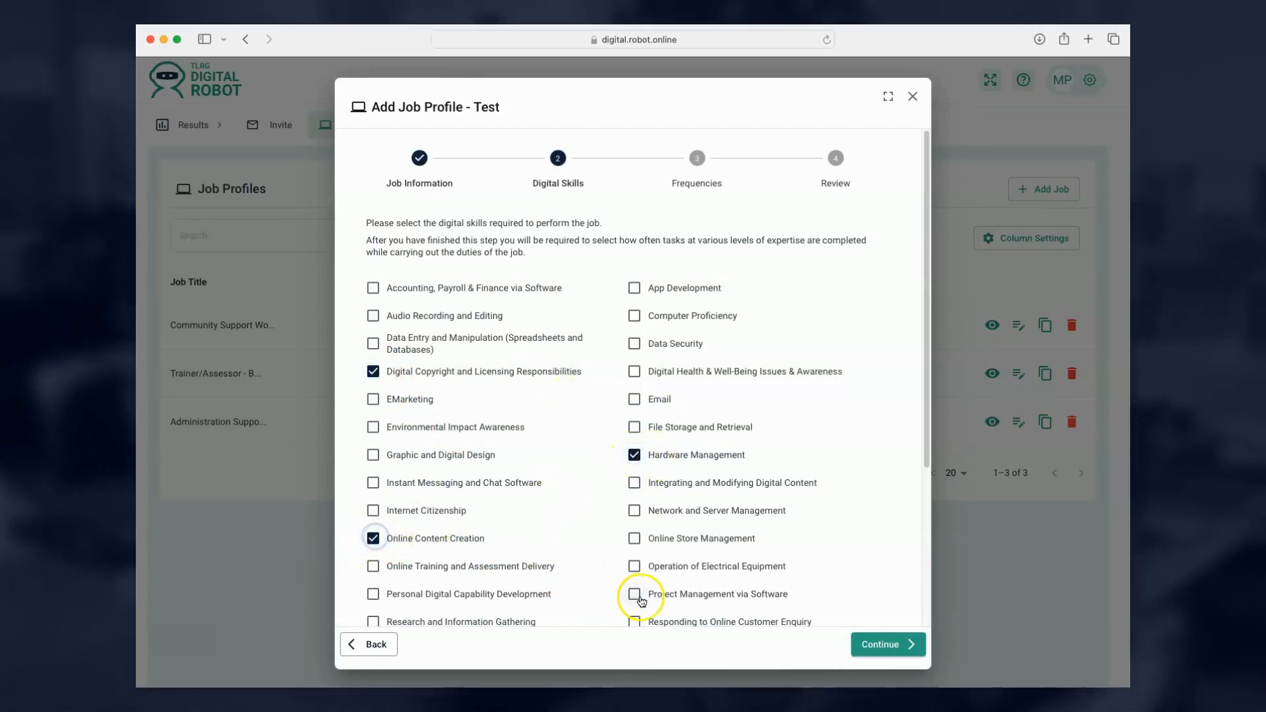
pyautogui.scroll(-5, 482, 557)
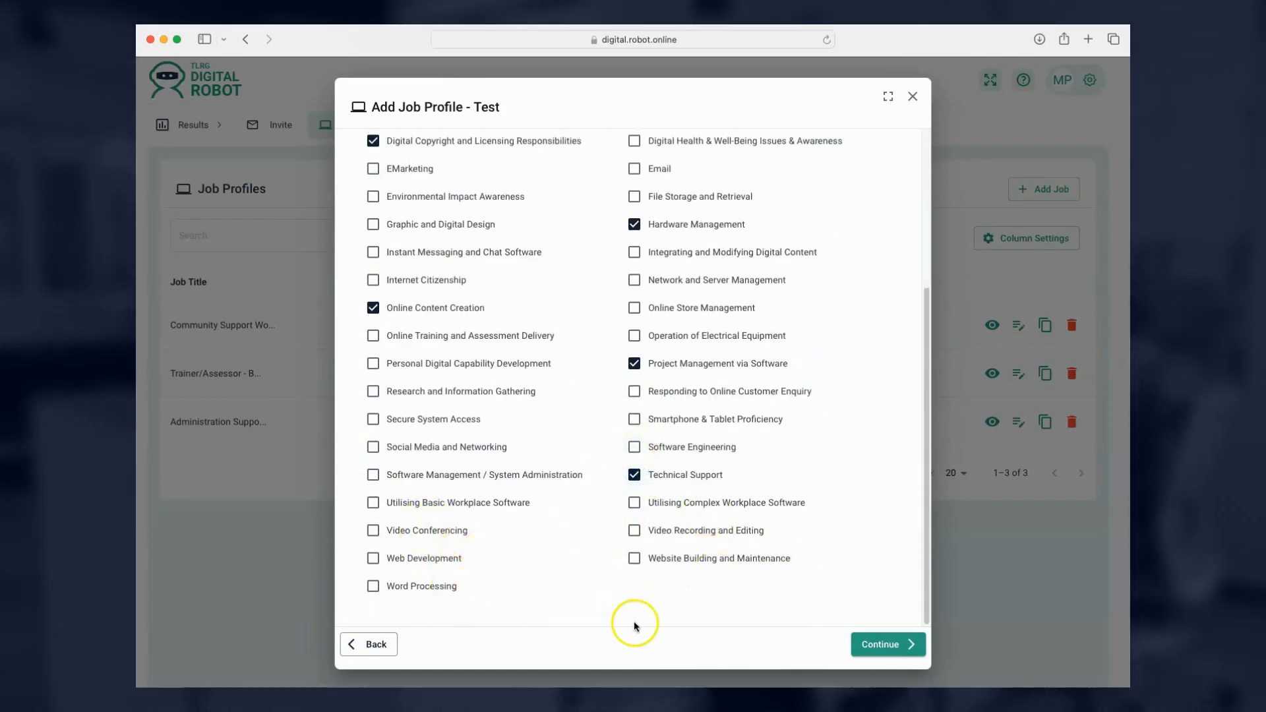
pyautogui.click(904, 644)
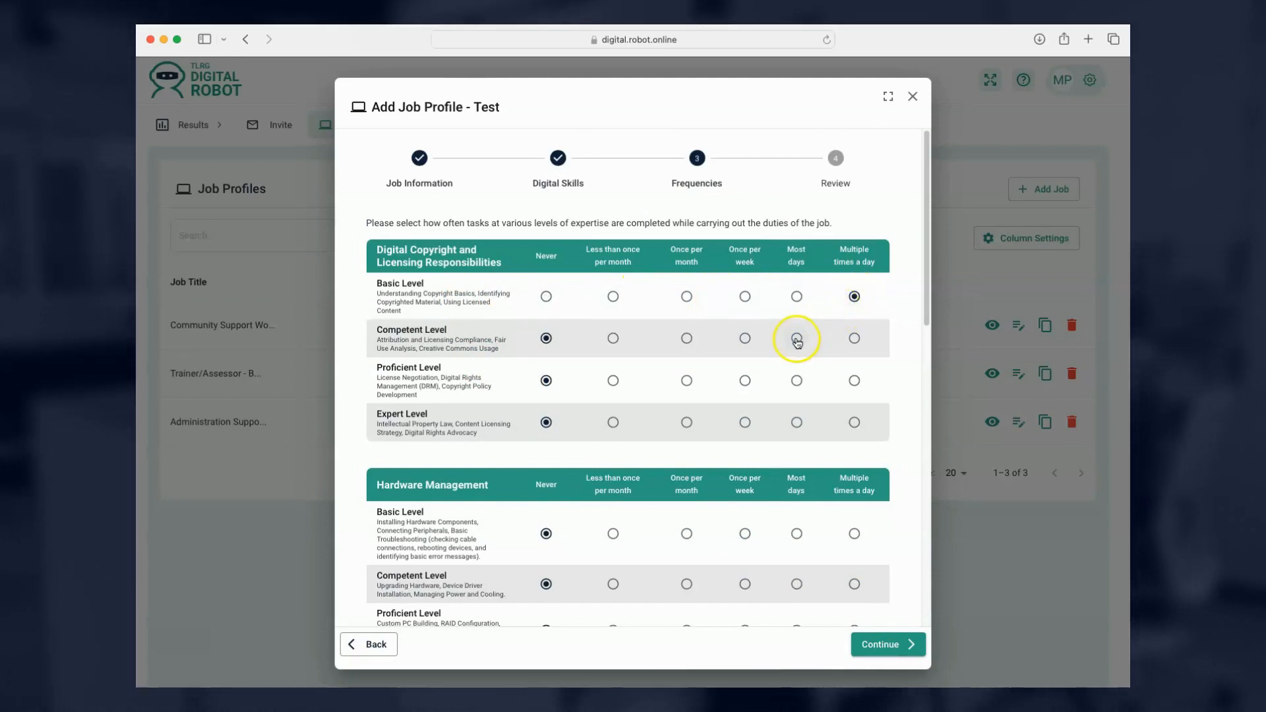
# Set Hardware Management basic tasks to multiple times daily and competent tasks to once per month.
pyautogui.click(854, 534)
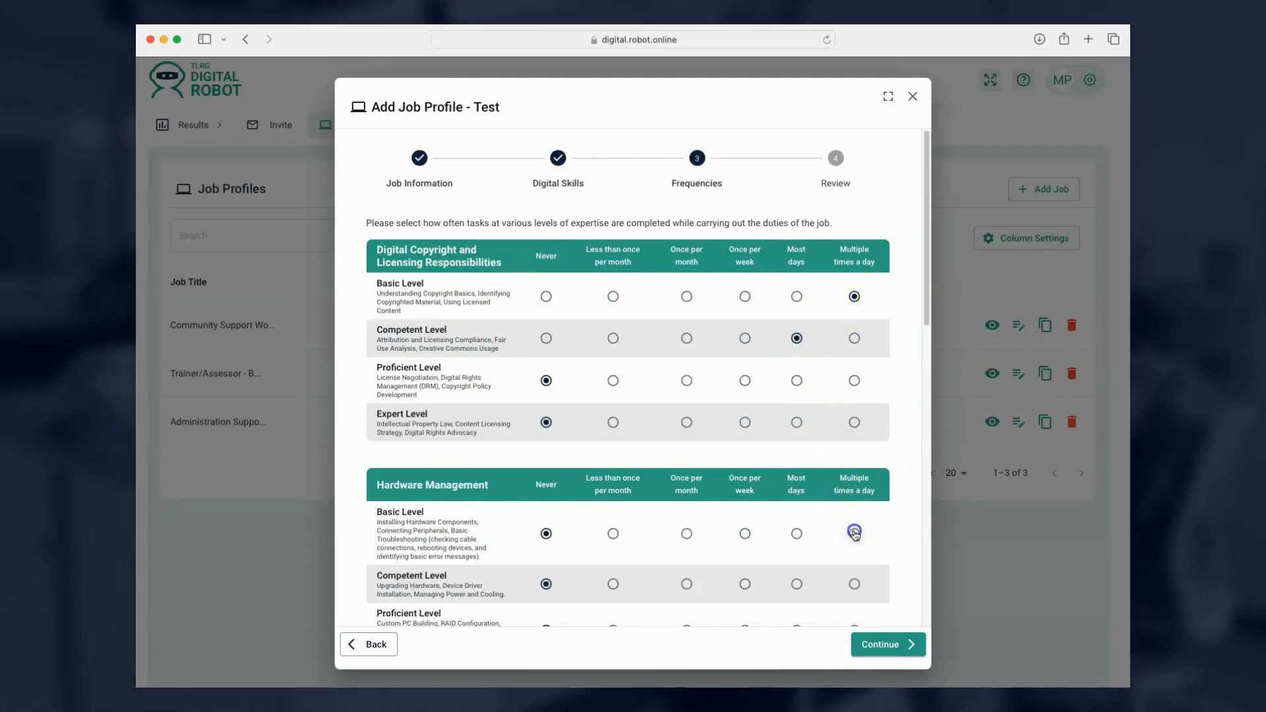
pyautogui.scroll(-2, 638, 536)
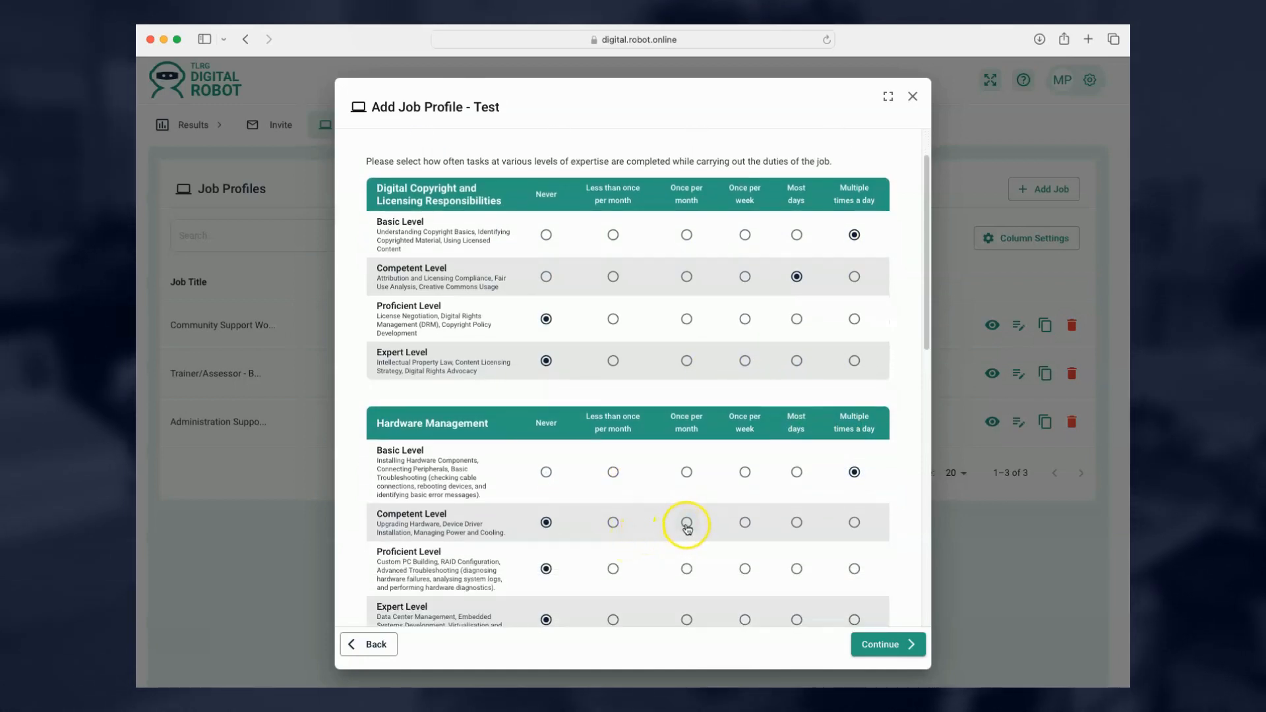
pyautogui.click(686, 524)
pyautogui.scroll(-3, 686, 525)
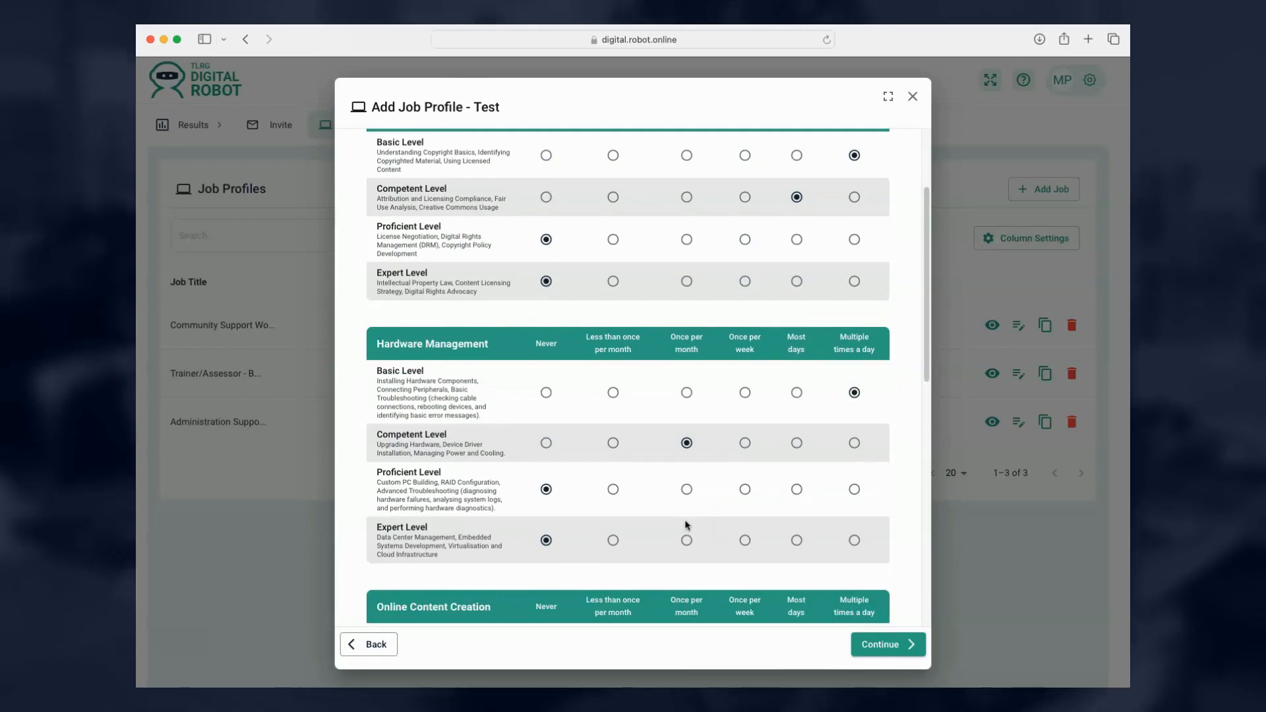
pyautogui.scroll(-7, 687, 526)
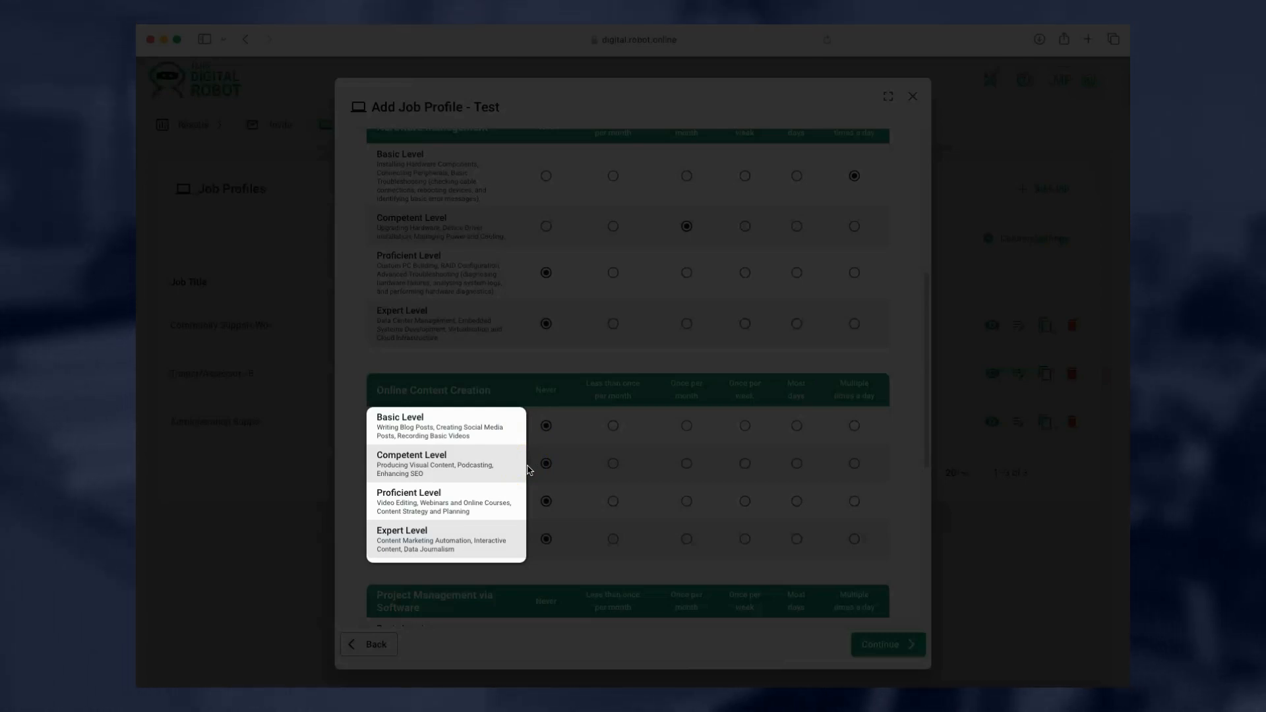
# Set the remaining frequencies, Technical Support competent and proficient tasks weekly, and continue to Review.
pyautogui.click(528, 505)
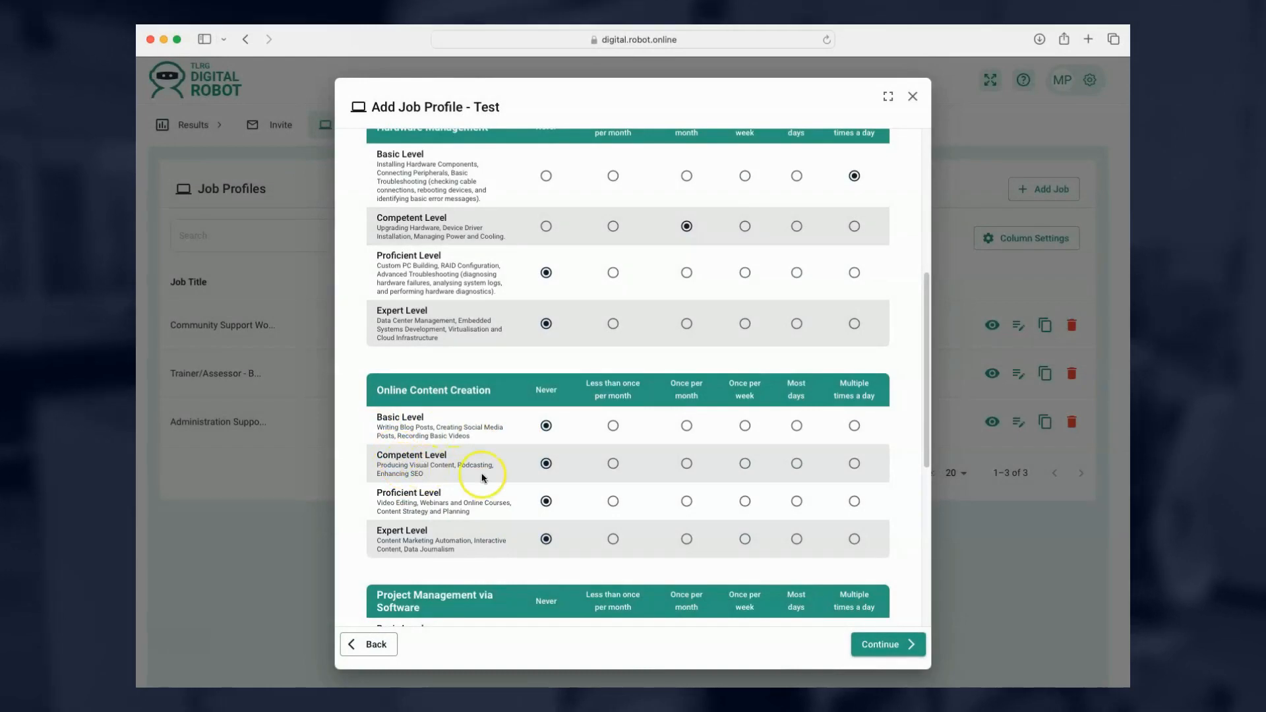
pyautogui.scroll(-6, 431, 499)
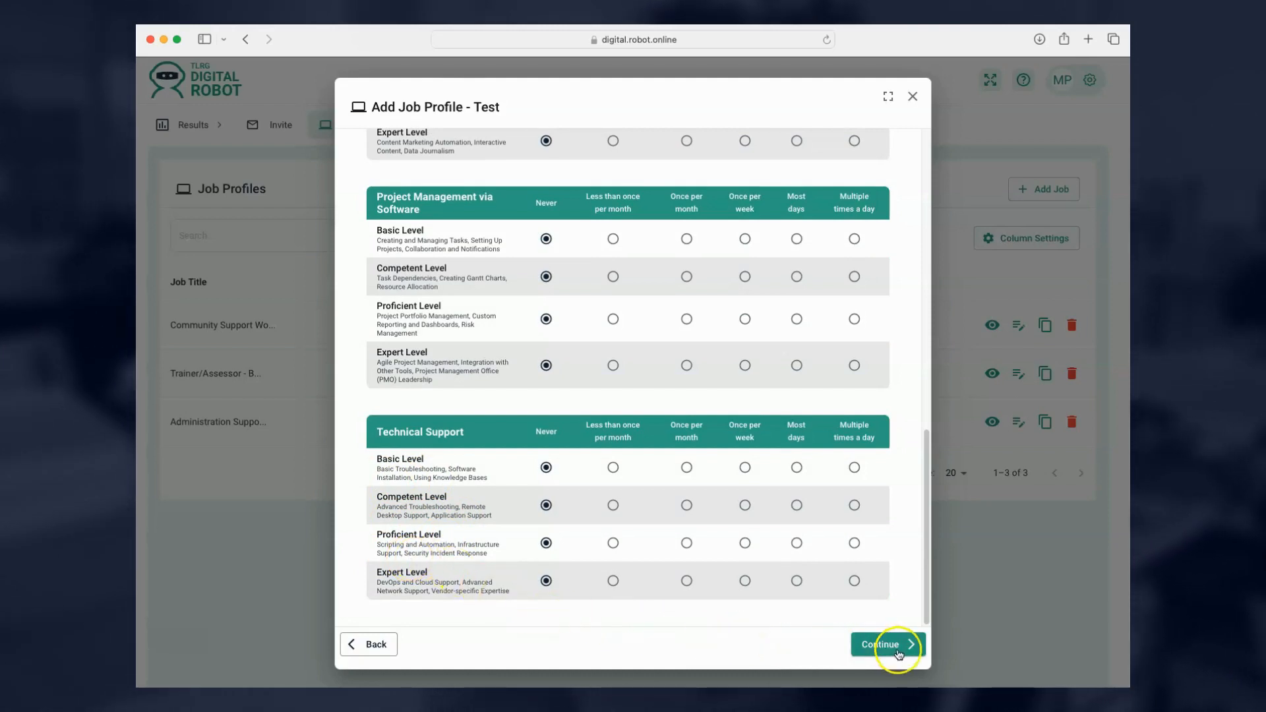
pyautogui.click(744, 542)
pyautogui.click(744, 505)
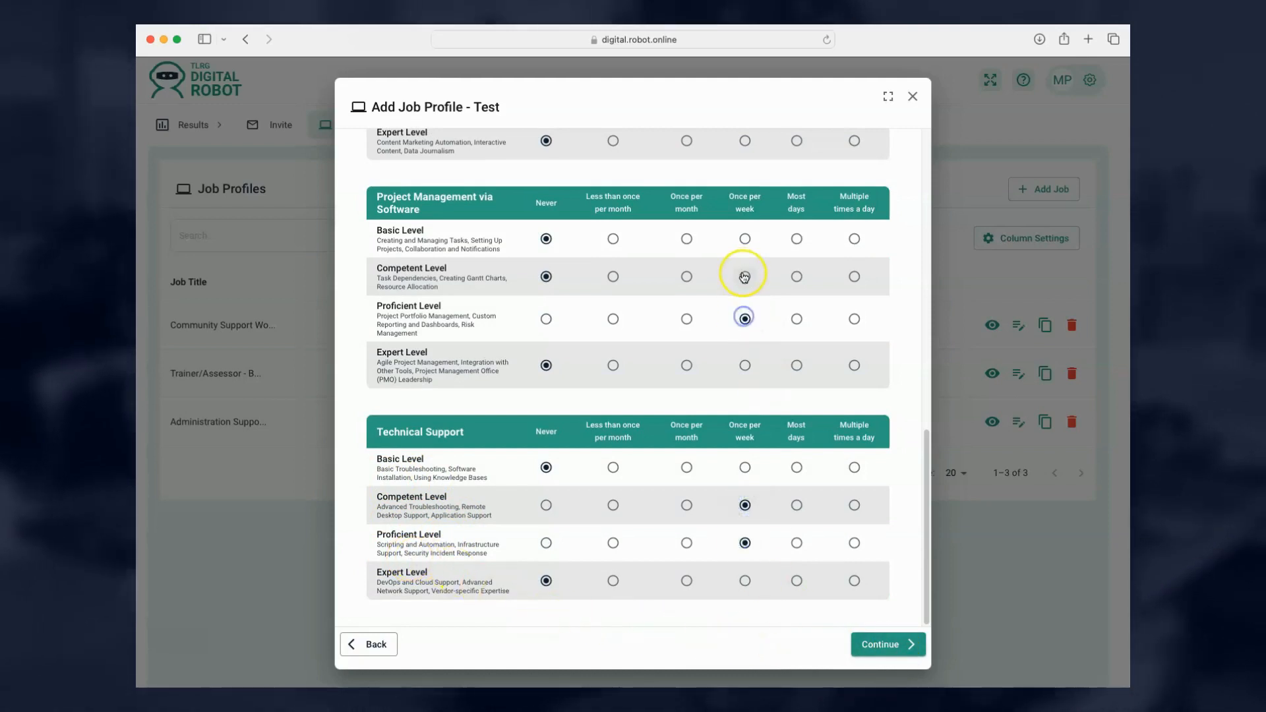
pyautogui.click(884, 643)
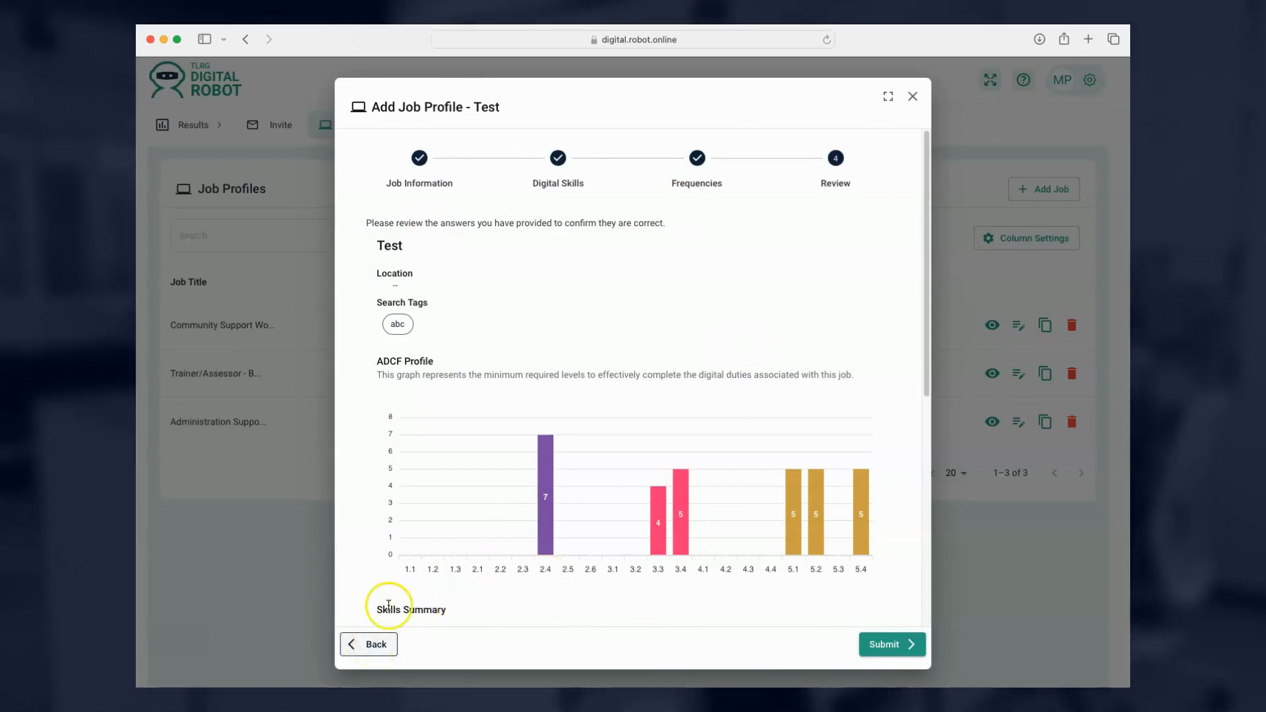
# Submit the Test job profile from the Review step.
pyautogui.click(895, 644)
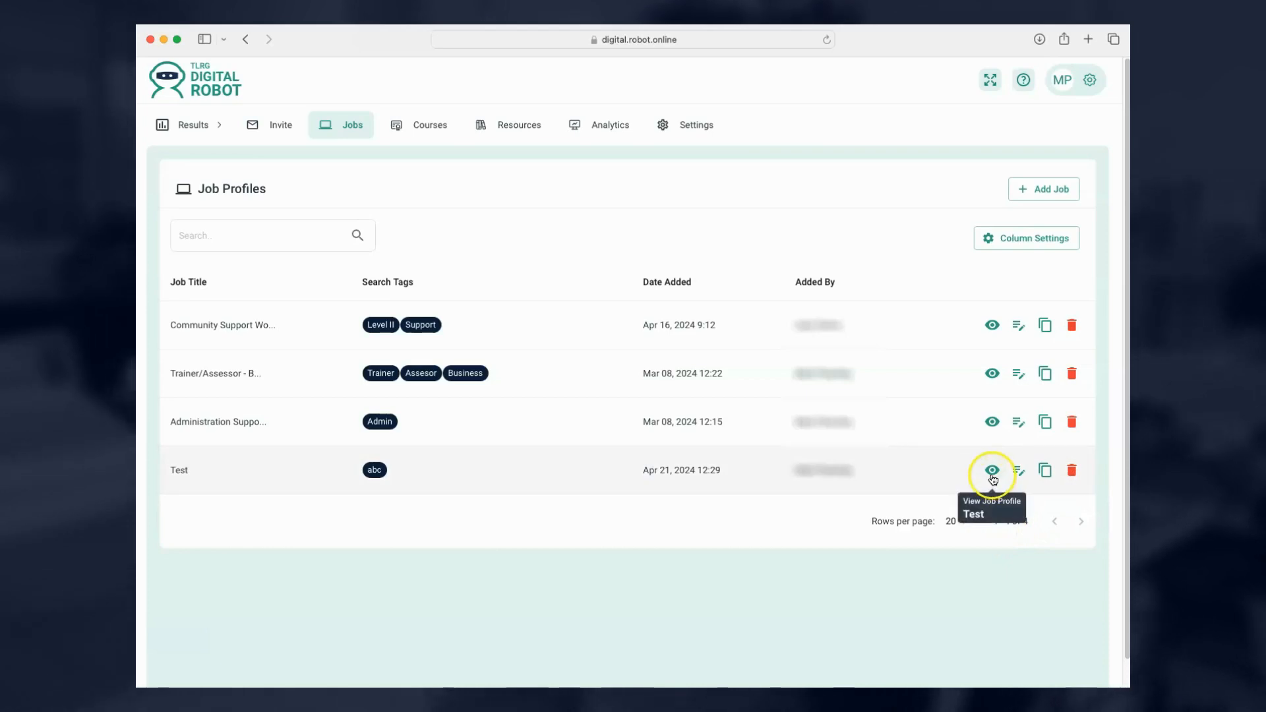
pyautogui.click(993, 374)
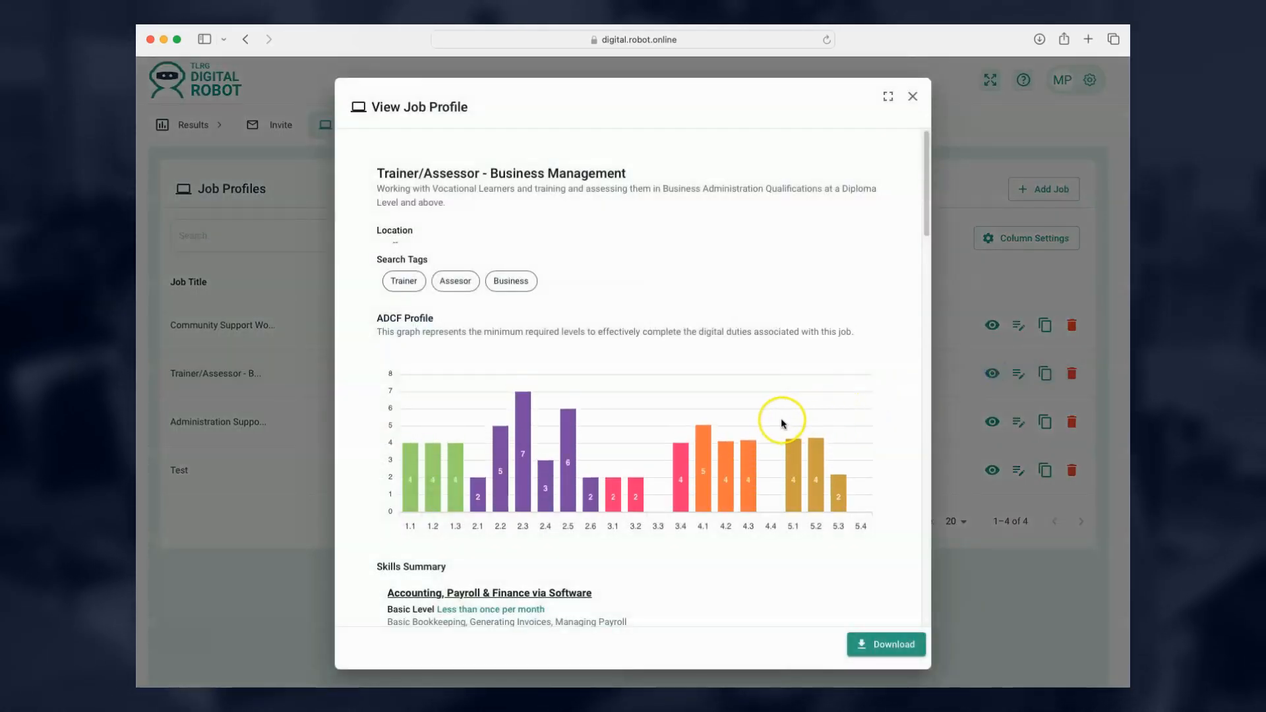
pyautogui.scroll(-2, 478, 481)
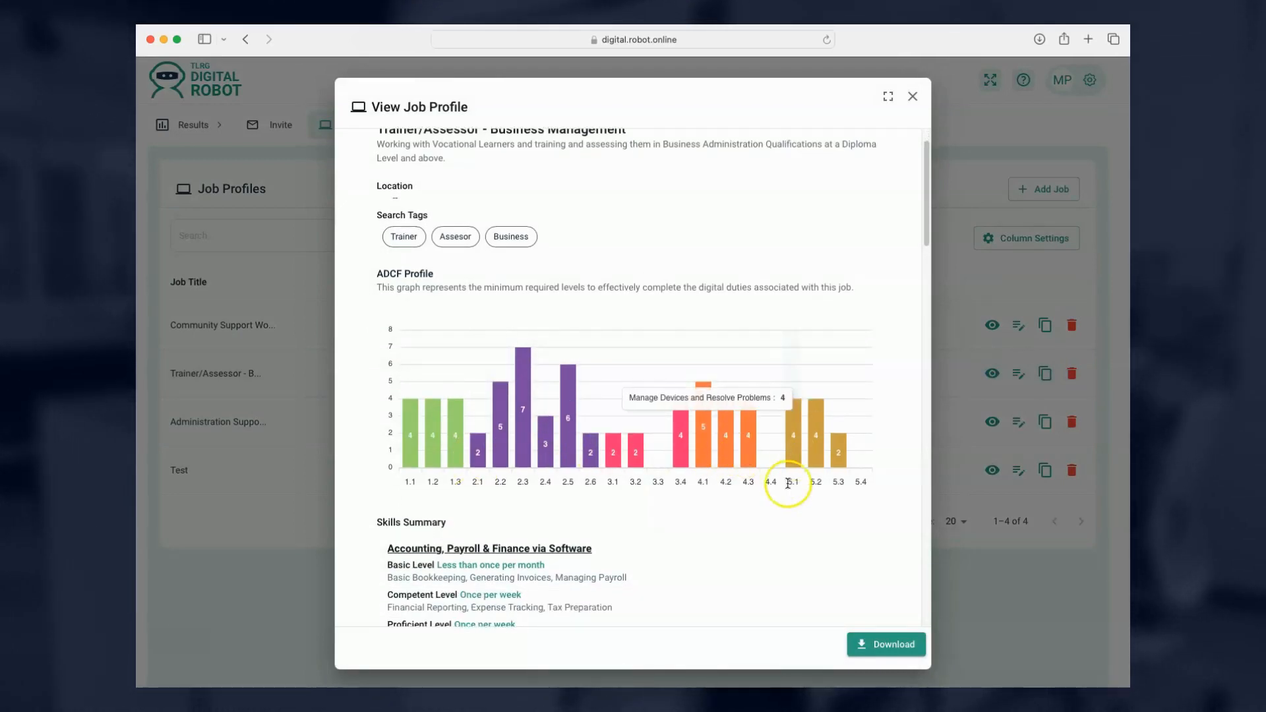
pyautogui.scroll(-5, 804, 573)
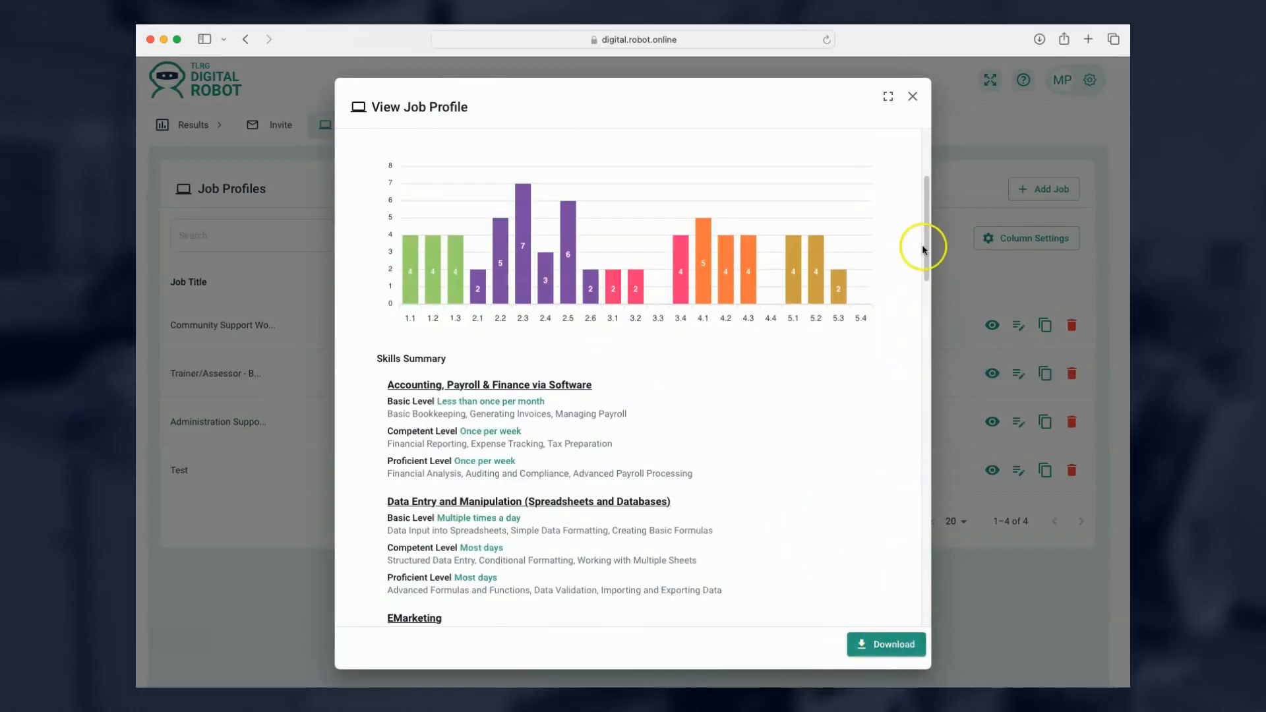
pyautogui.click(913, 96)
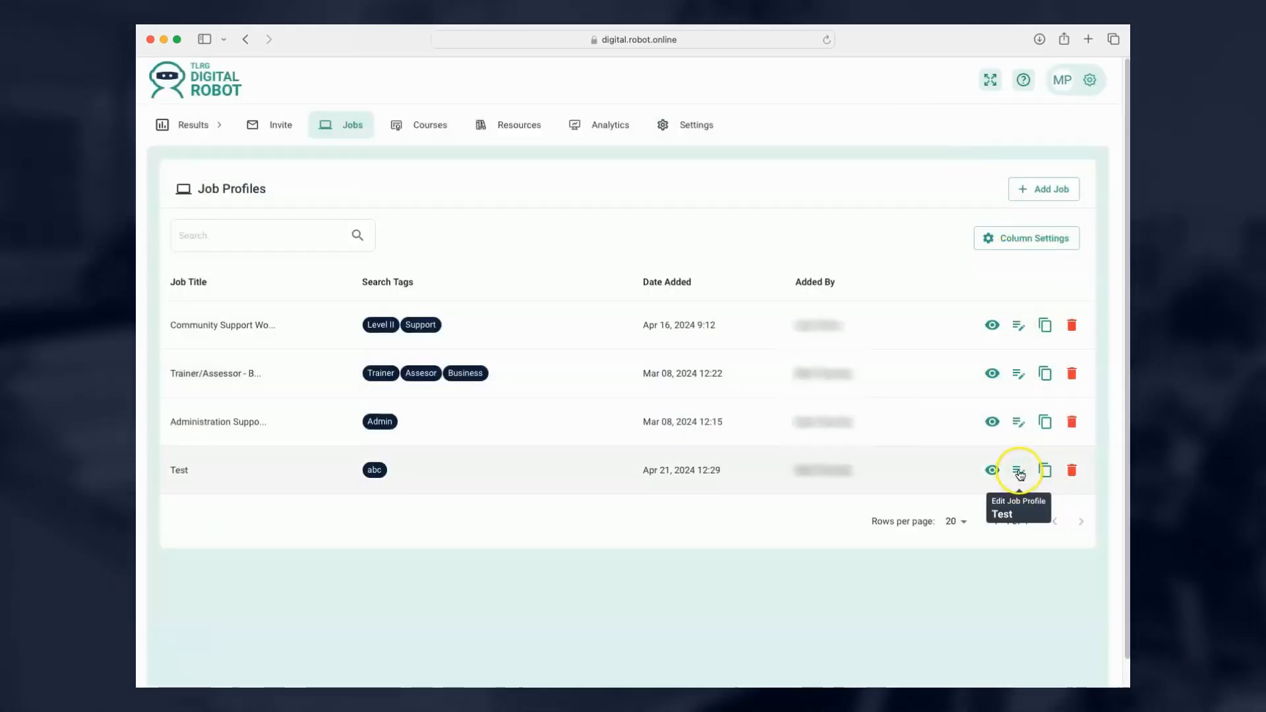
pyautogui.click(1019, 470)
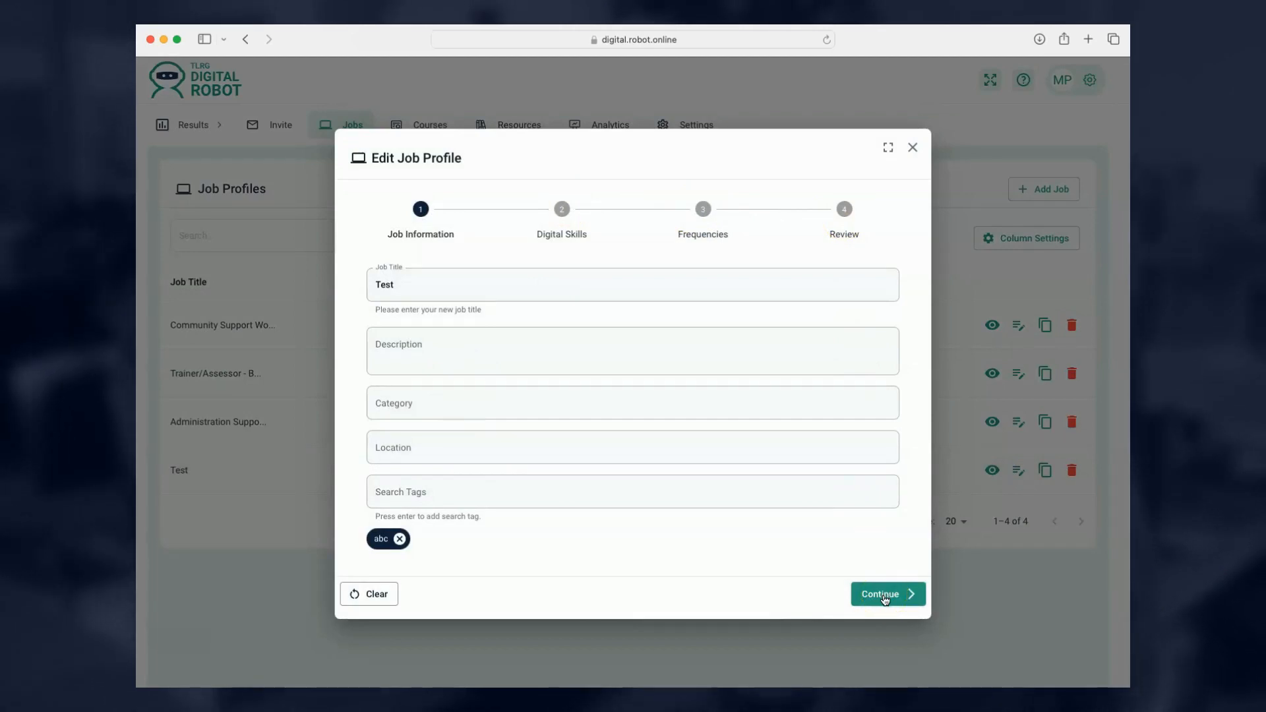
pyautogui.click(913, 147)
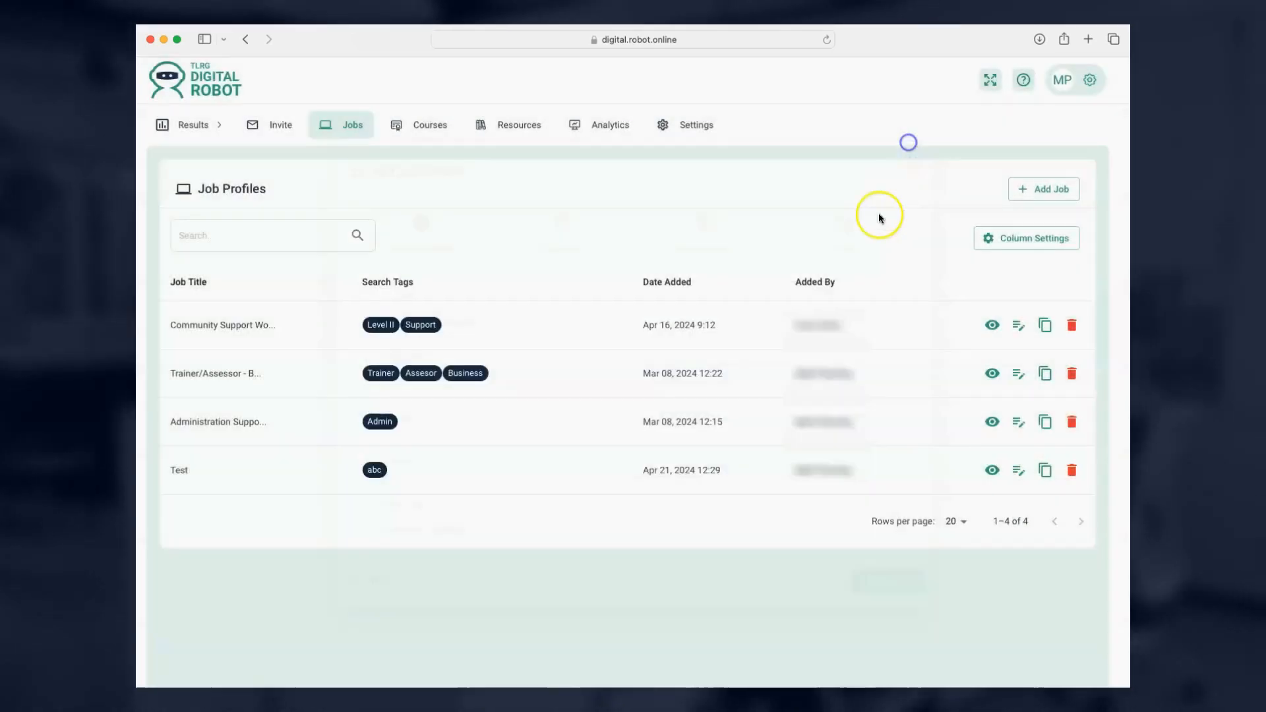
pyautogui.click(1047, 472)
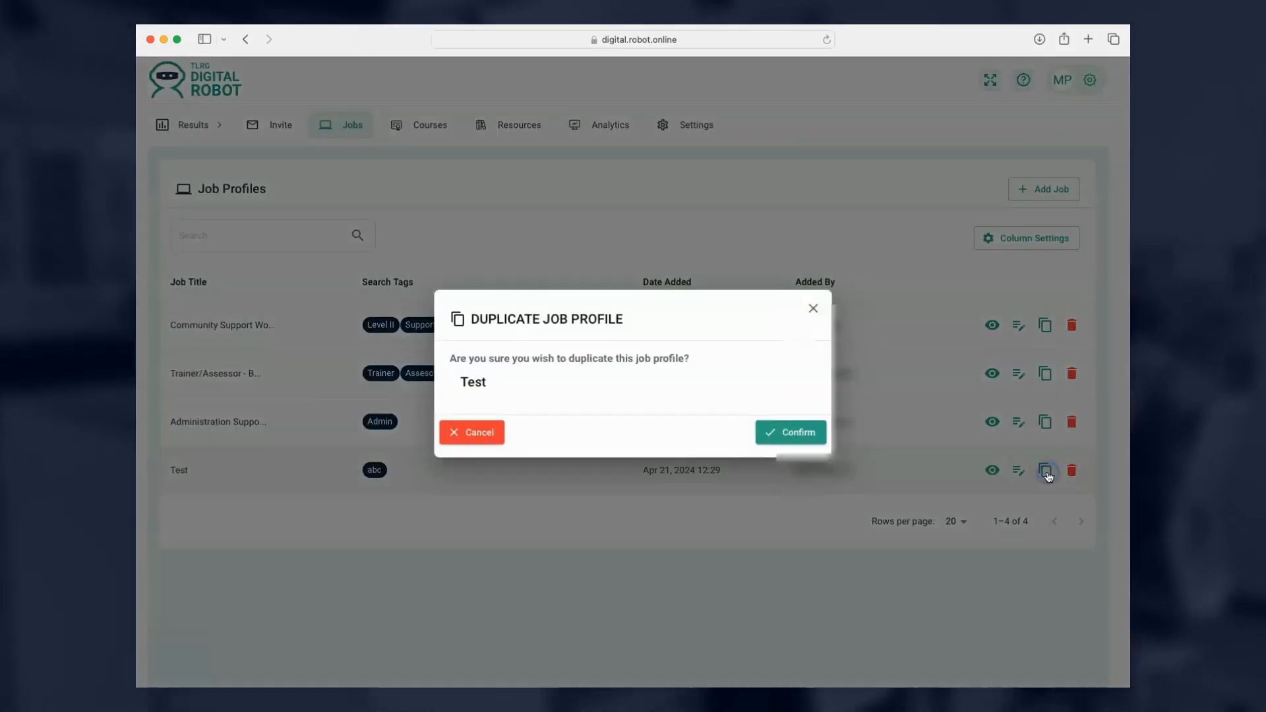
pyautogui.click(789, 437)
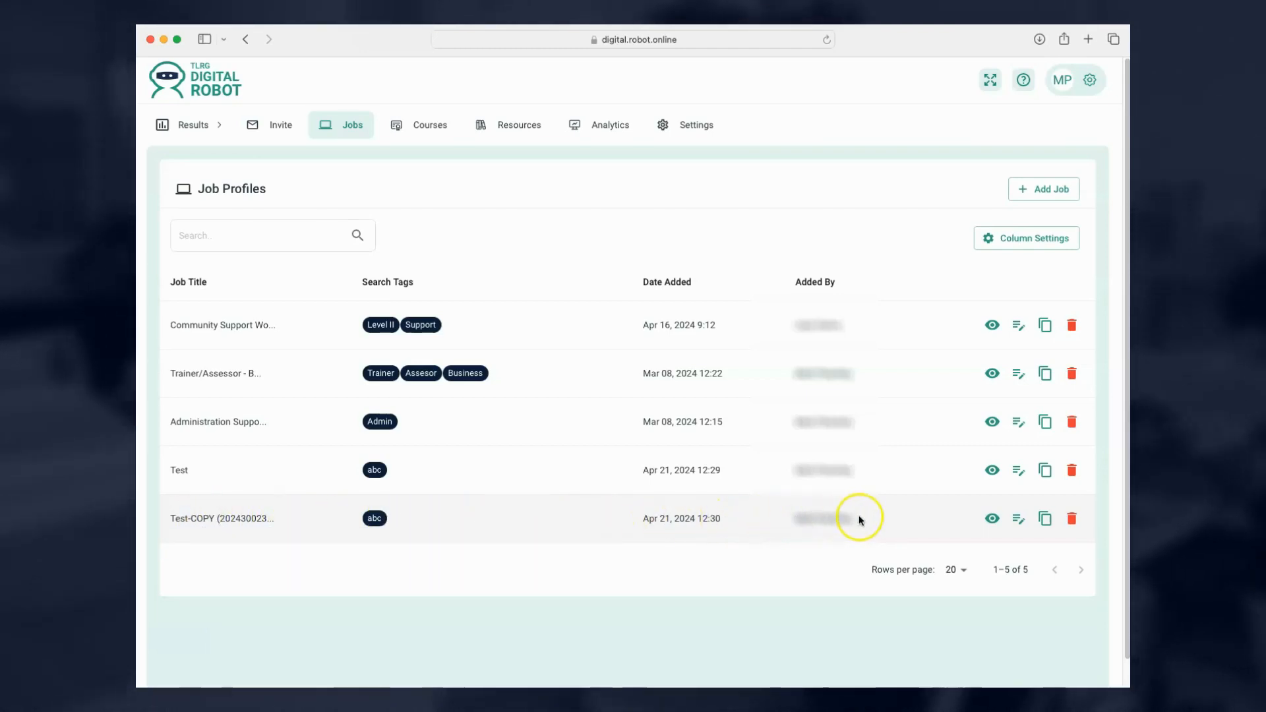
pyautogui.click(1073, 519)
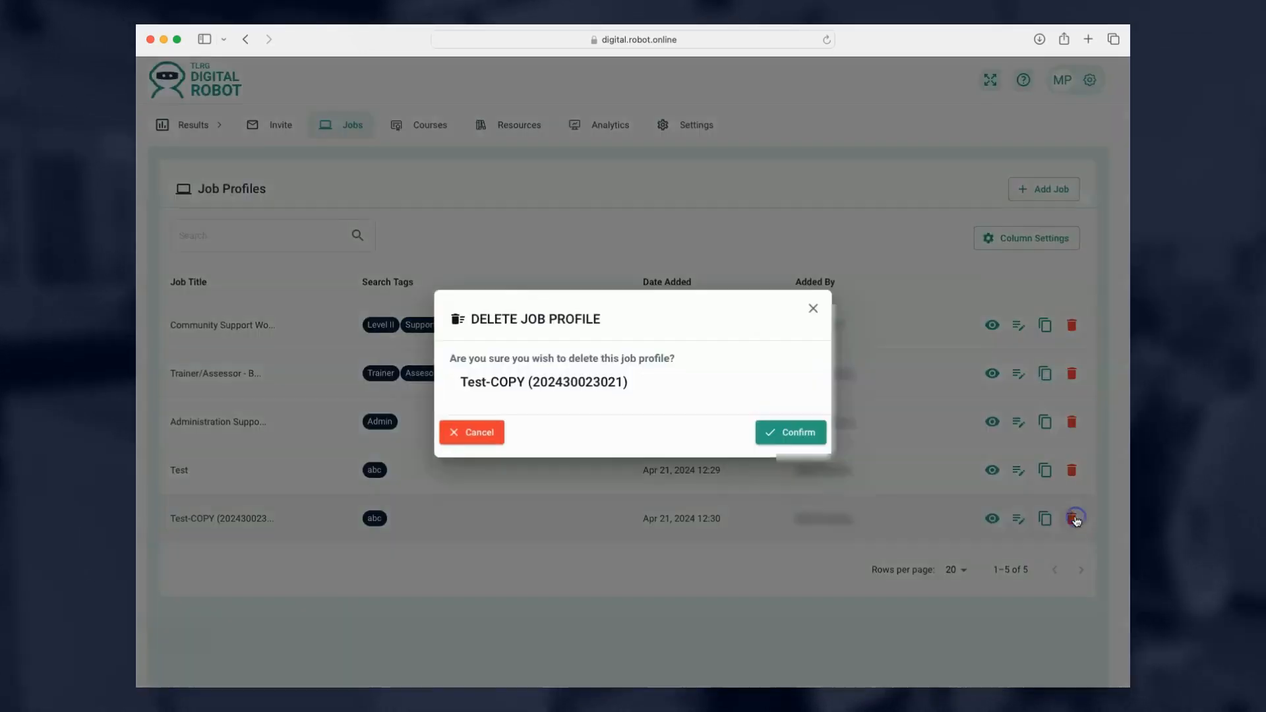
# Confirm deleting the Test-COPY job profile and go to the candidate Results list.
pyautogui.click(803, 436)
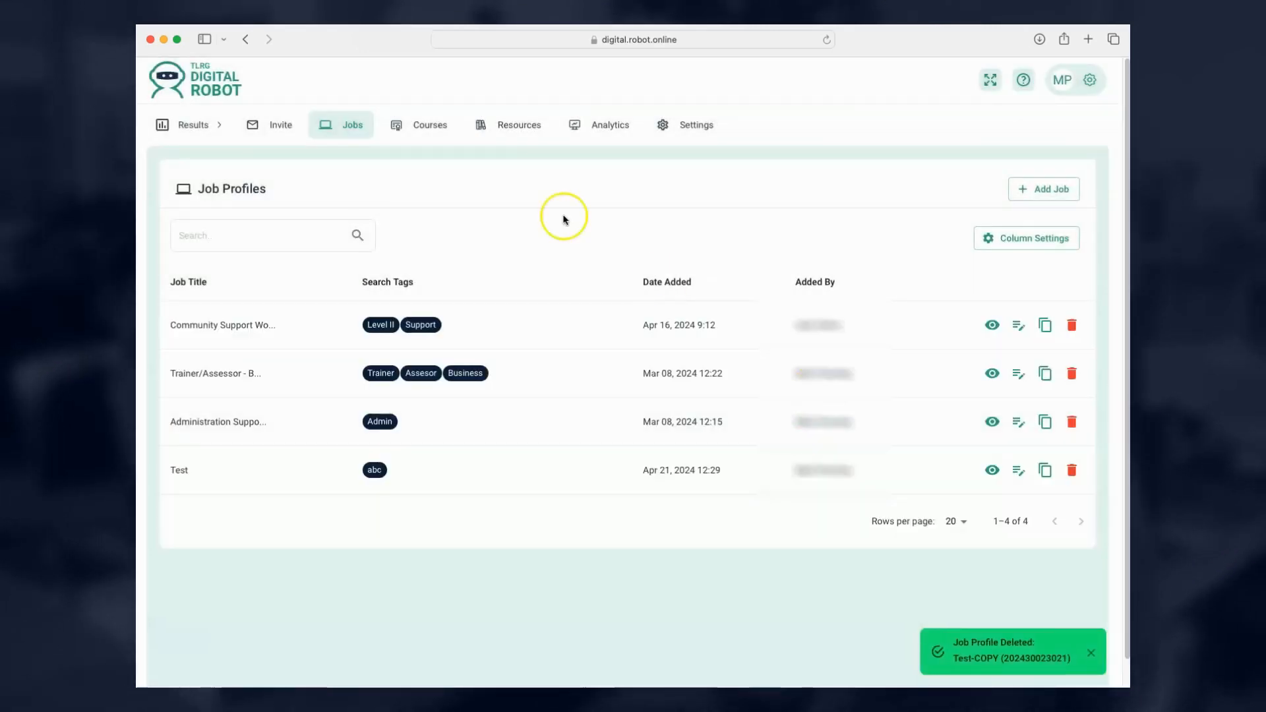
pyautogui.click(193, 126)
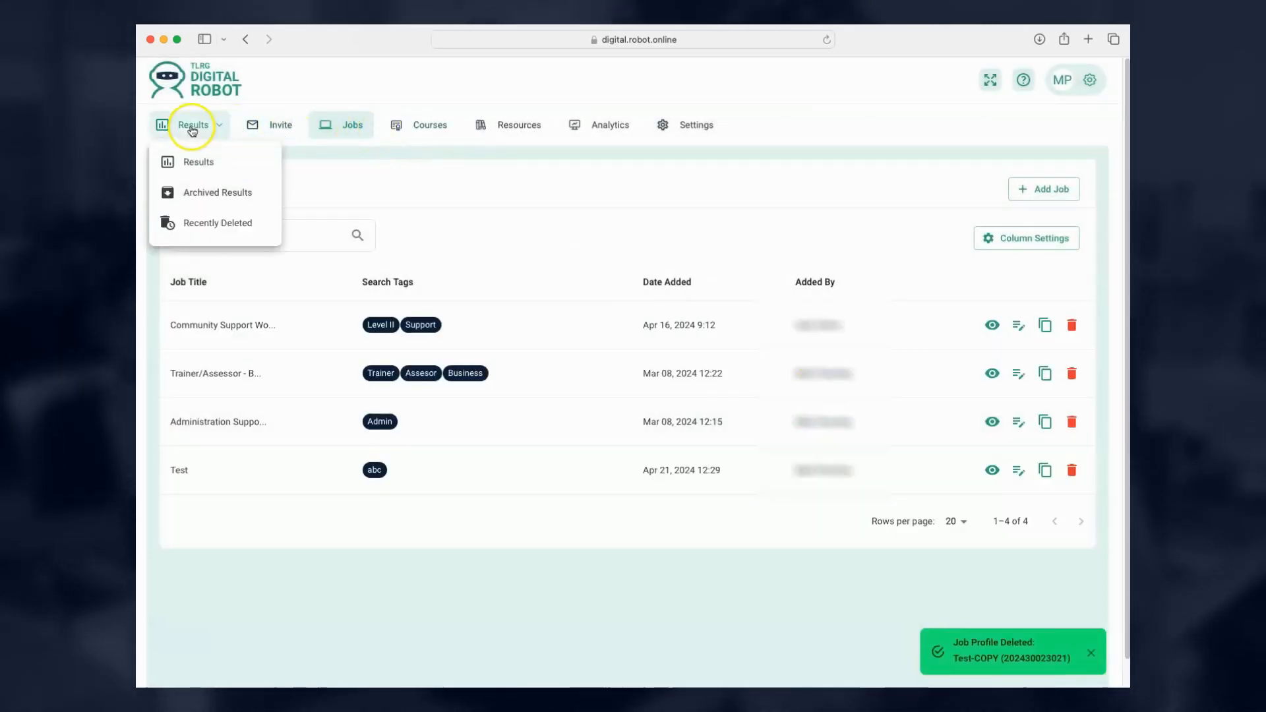
pyautogui.click(191, 165)
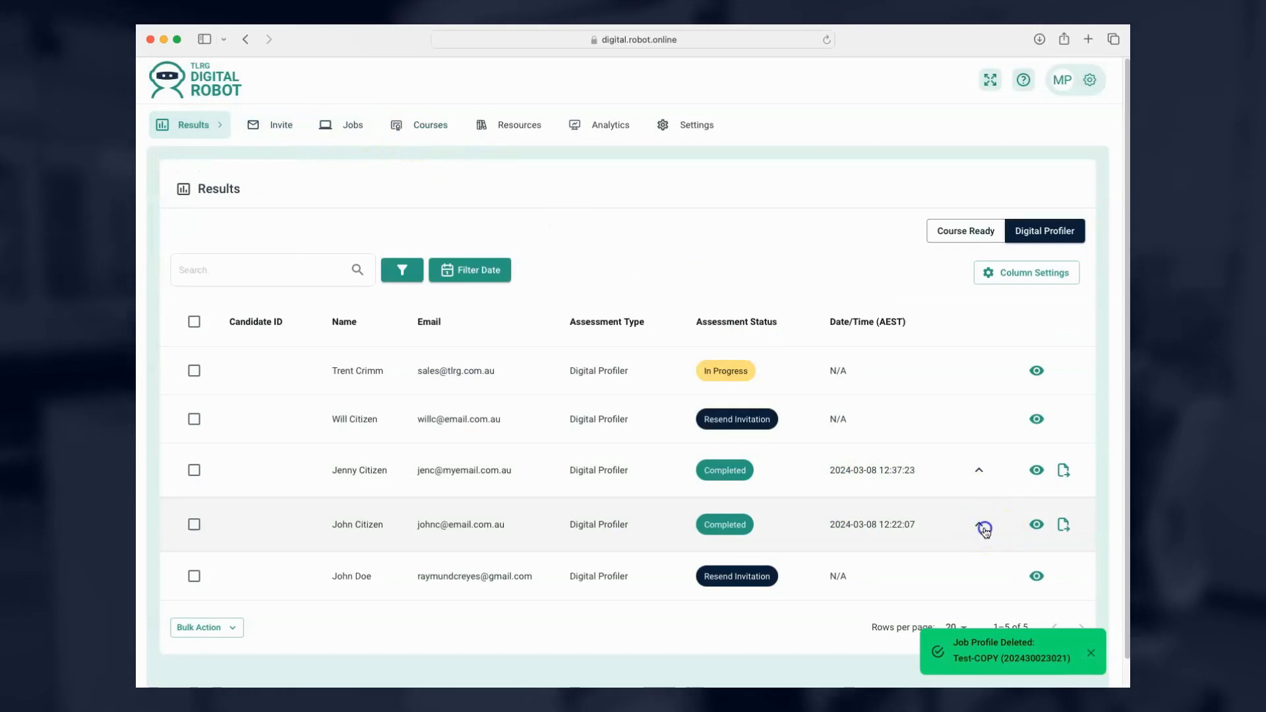
# Expand John Citizen's row to view his saved comparisons, then collapse it.
pyautogui.click(981, 527)
pyautogui.scroll(-3, 985, 532)
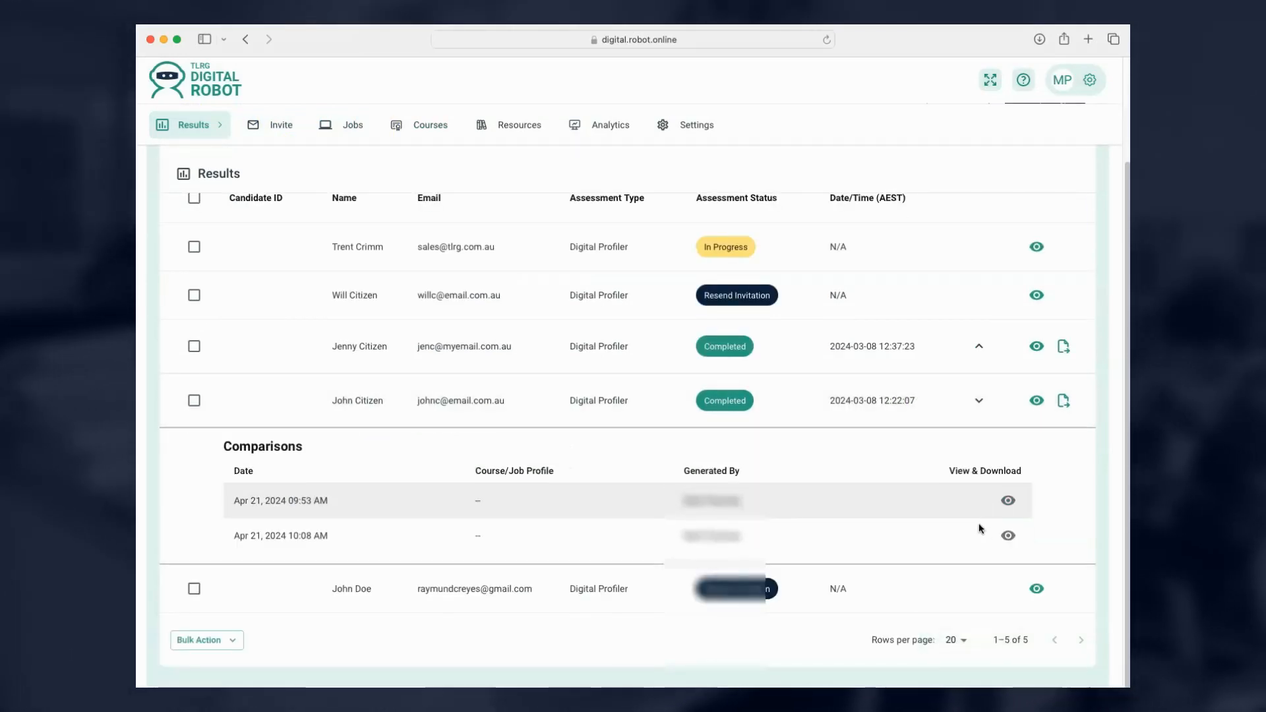
pyautogui.click(183, 679)
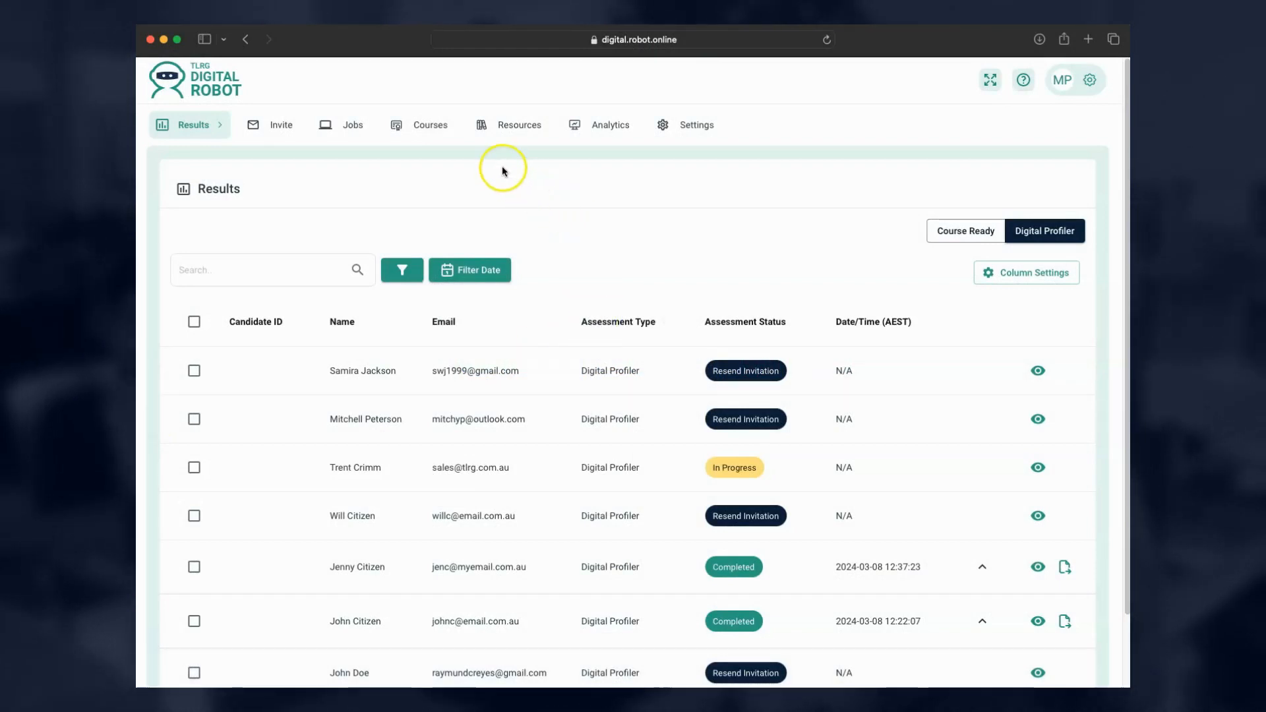
# Show the three-course Course Profiles list and start a new course in Add Course.
pyautogui.click(404, 127)
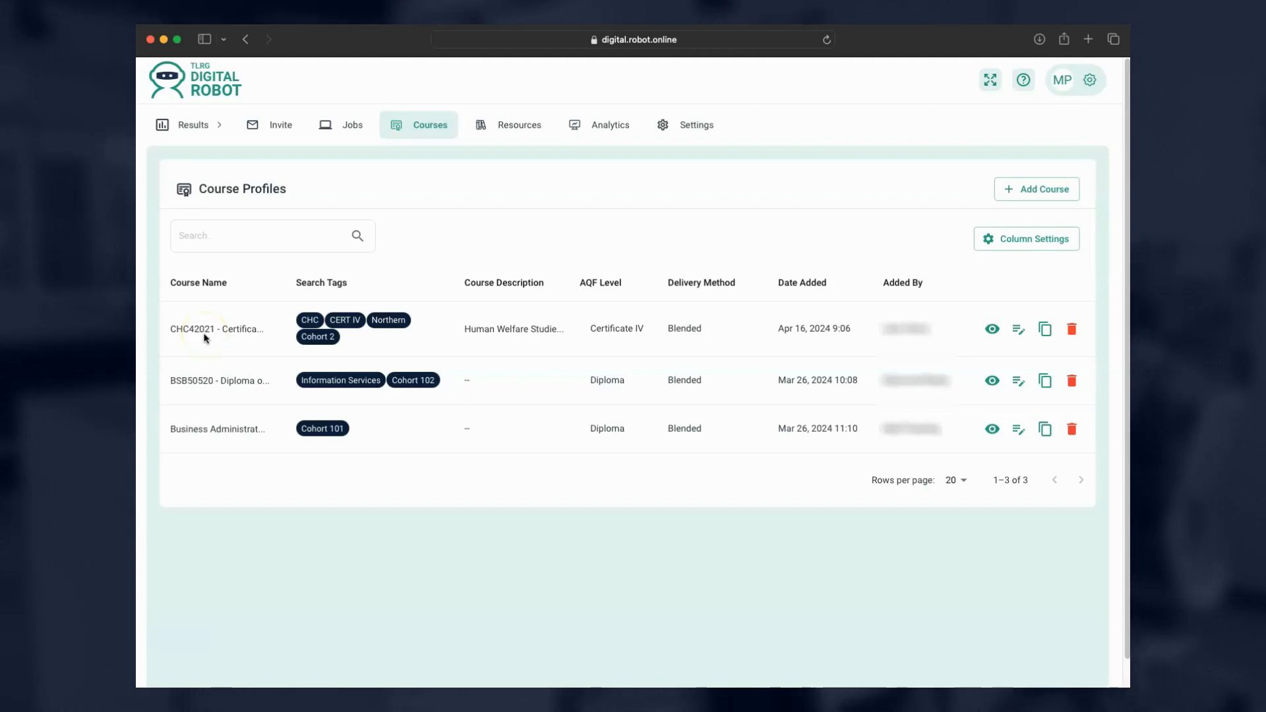
pyautogui.click(418, 125)
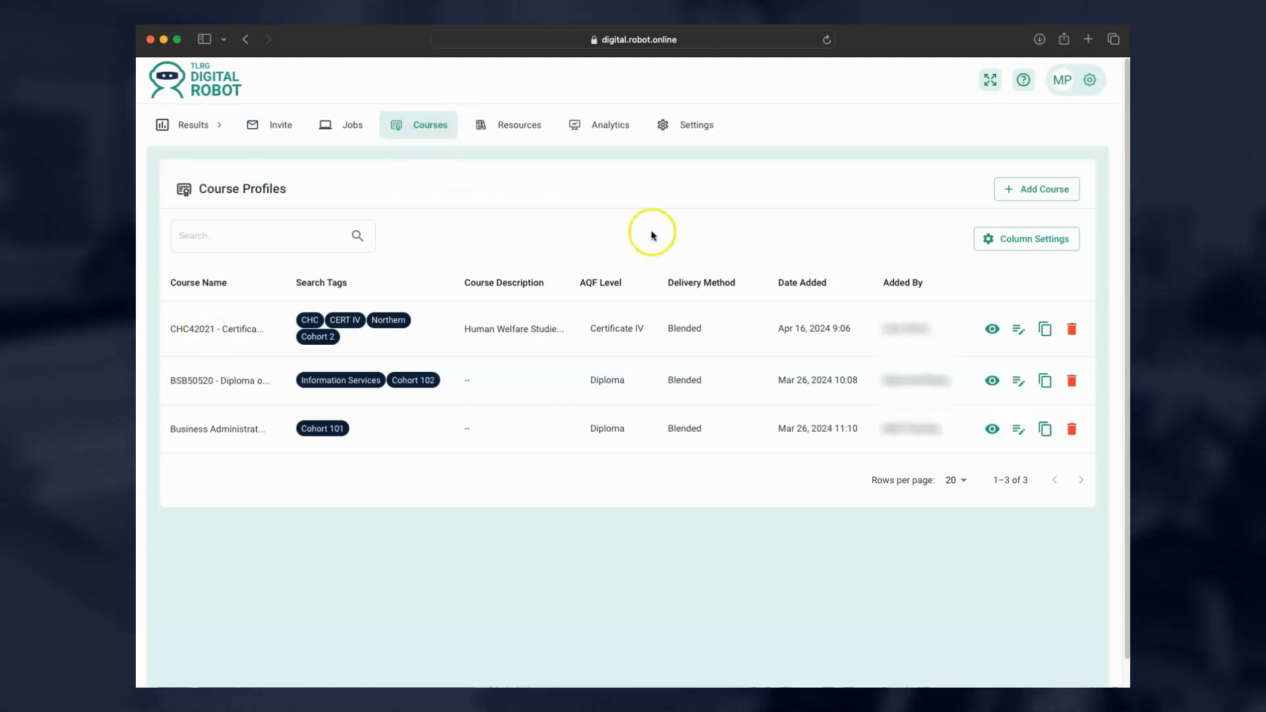
pyautogui.click(1053, 193)
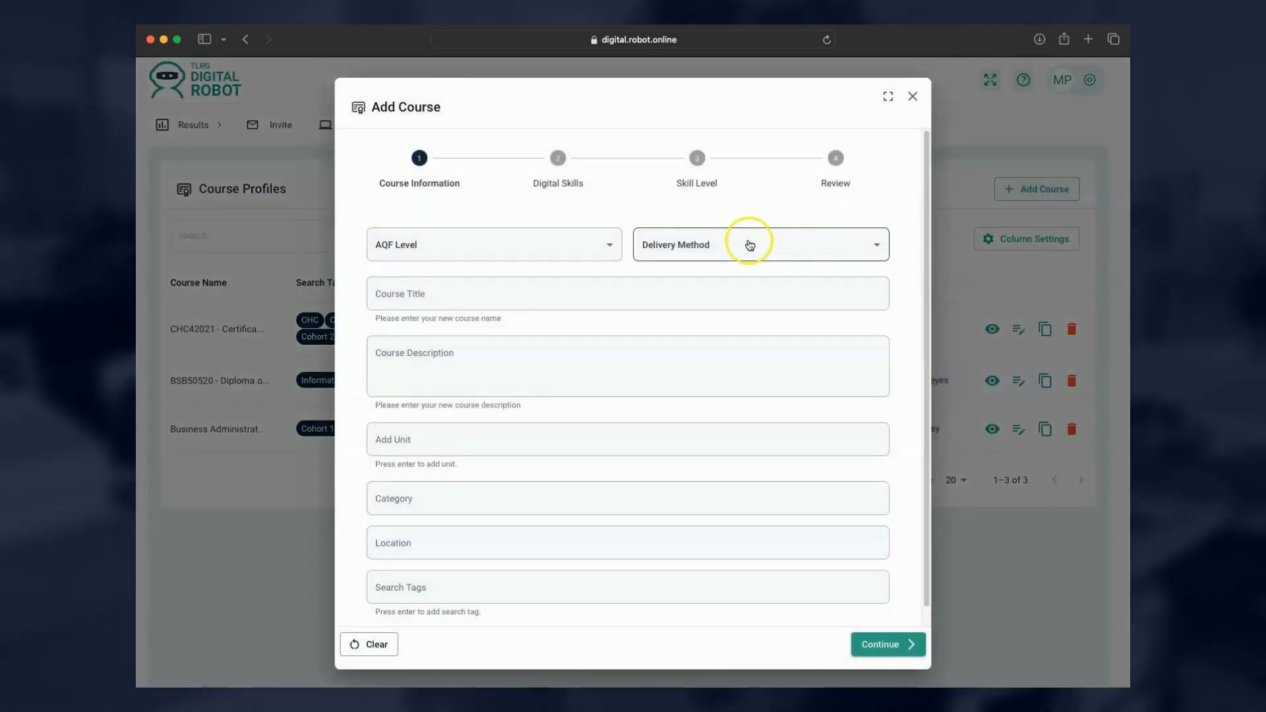
# Set AQF level Certificate III, Blended delivery, and course title Cert III Training.
pyautogui.click(565, 253)
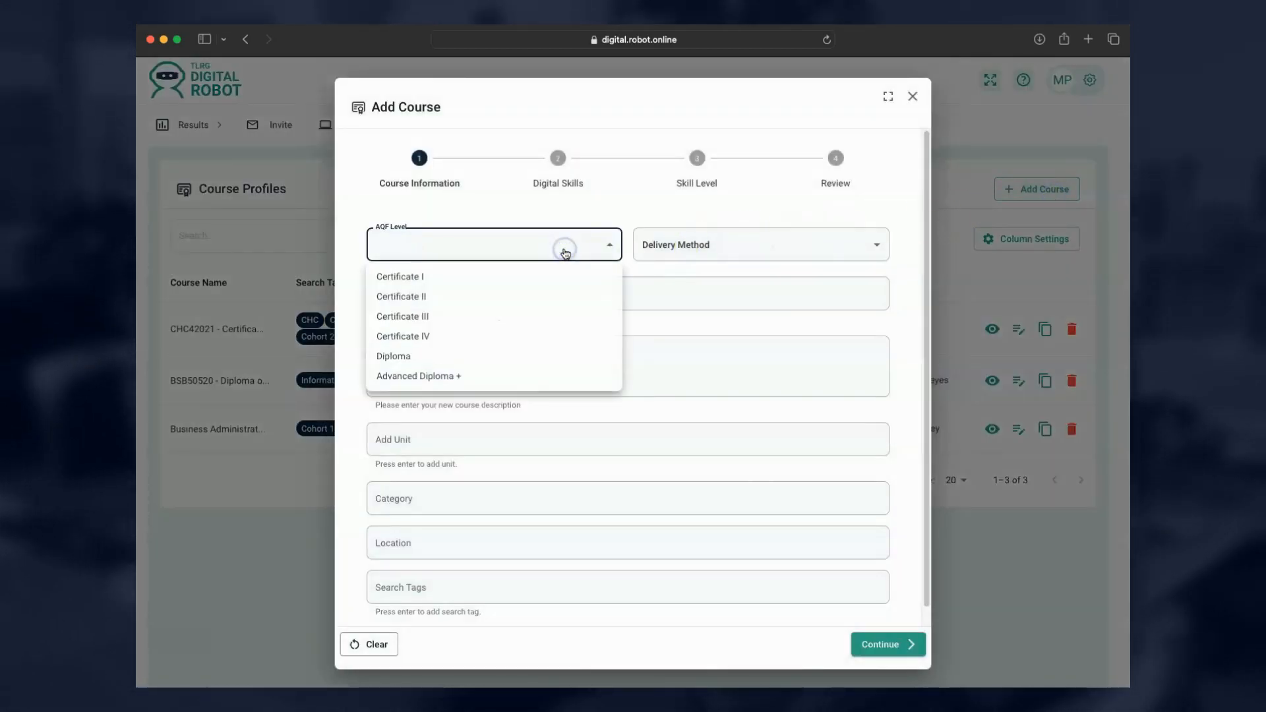
pyautogui.click(445, 322)
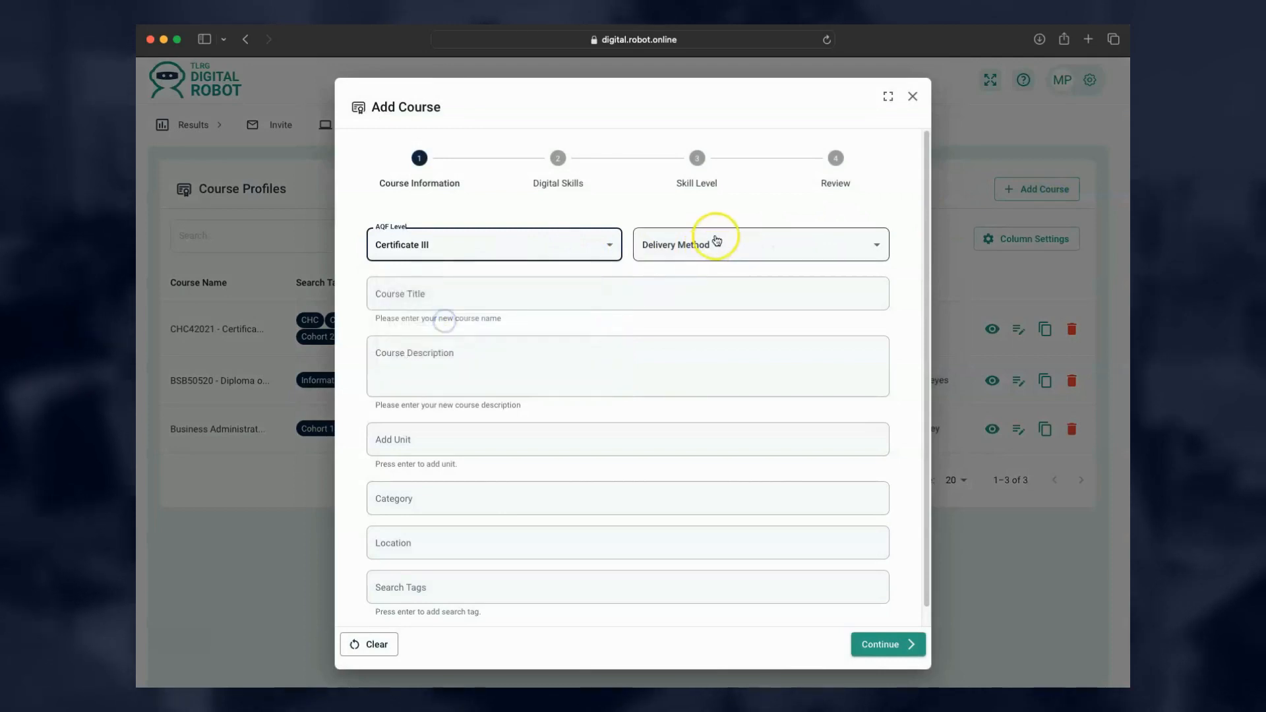
pyautogui.click(716, 241)
pyautogui.click(695, 293)
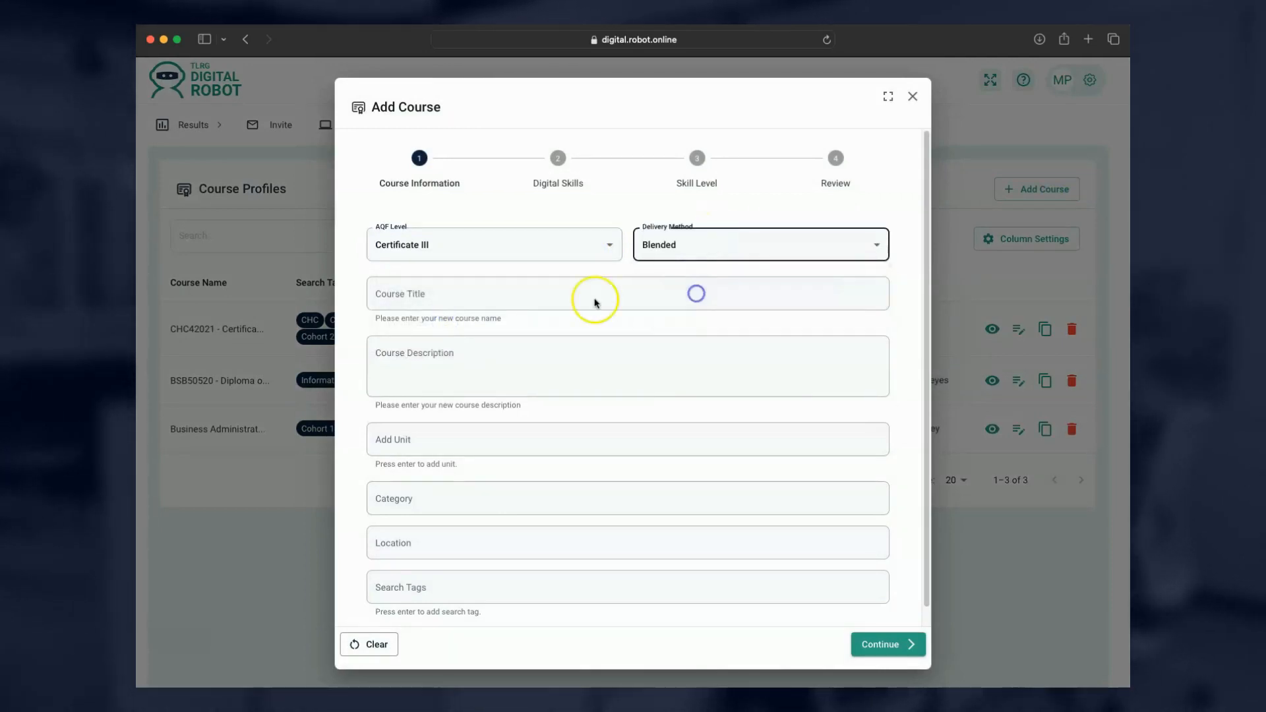
pyautogui.click(473, 298)
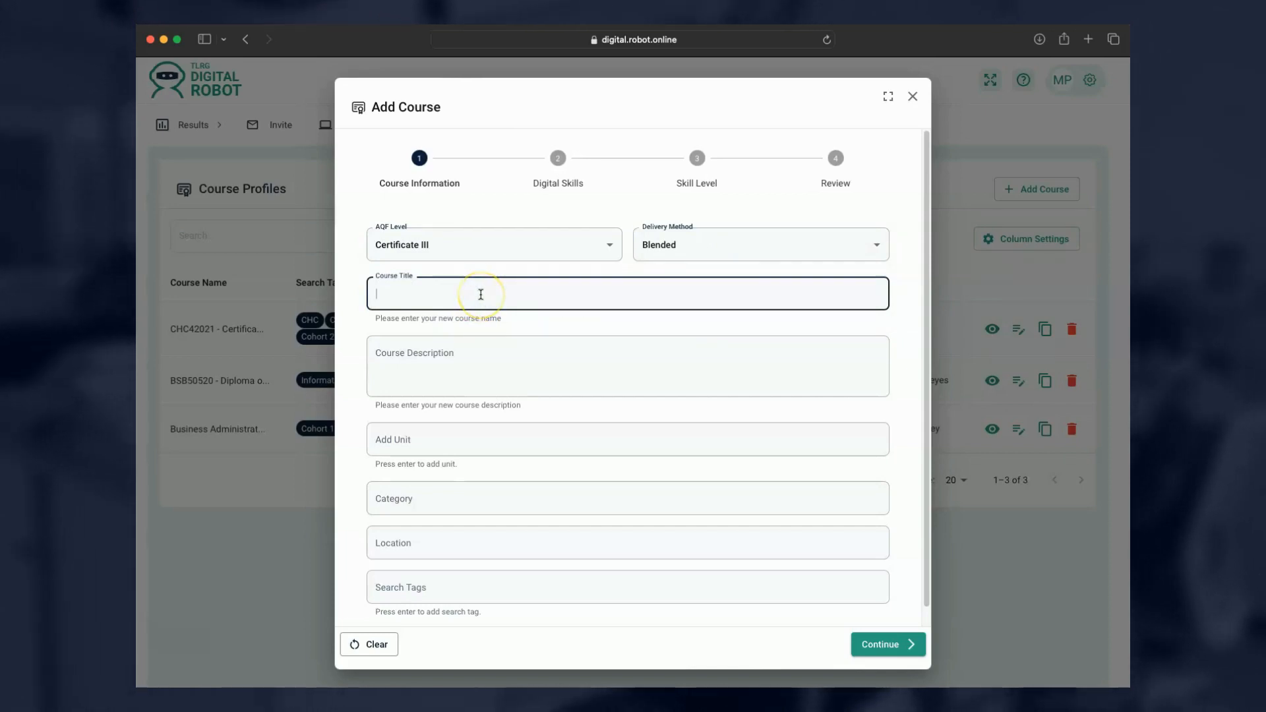
pyautogui.write('Cert III Training')
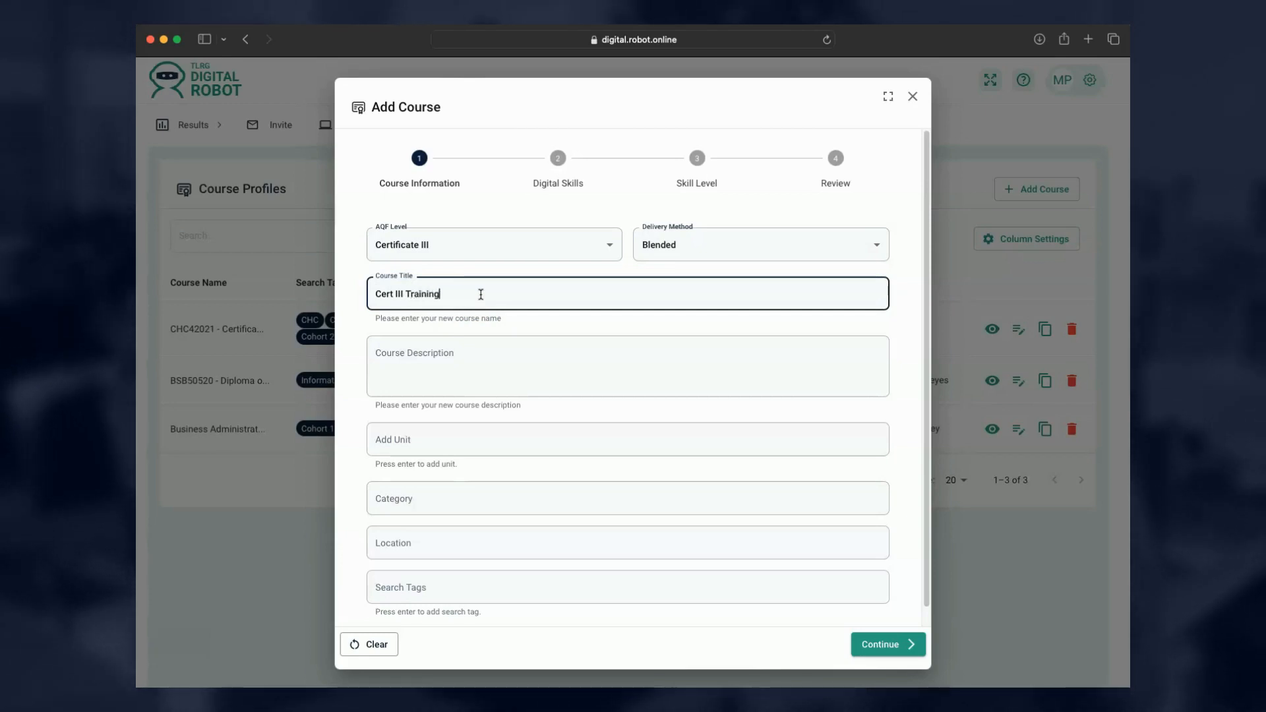
# Add unit of competency bsbadm001 and search tag abc, then continue to Digital Skills.
pyautogui.click(452, 355)
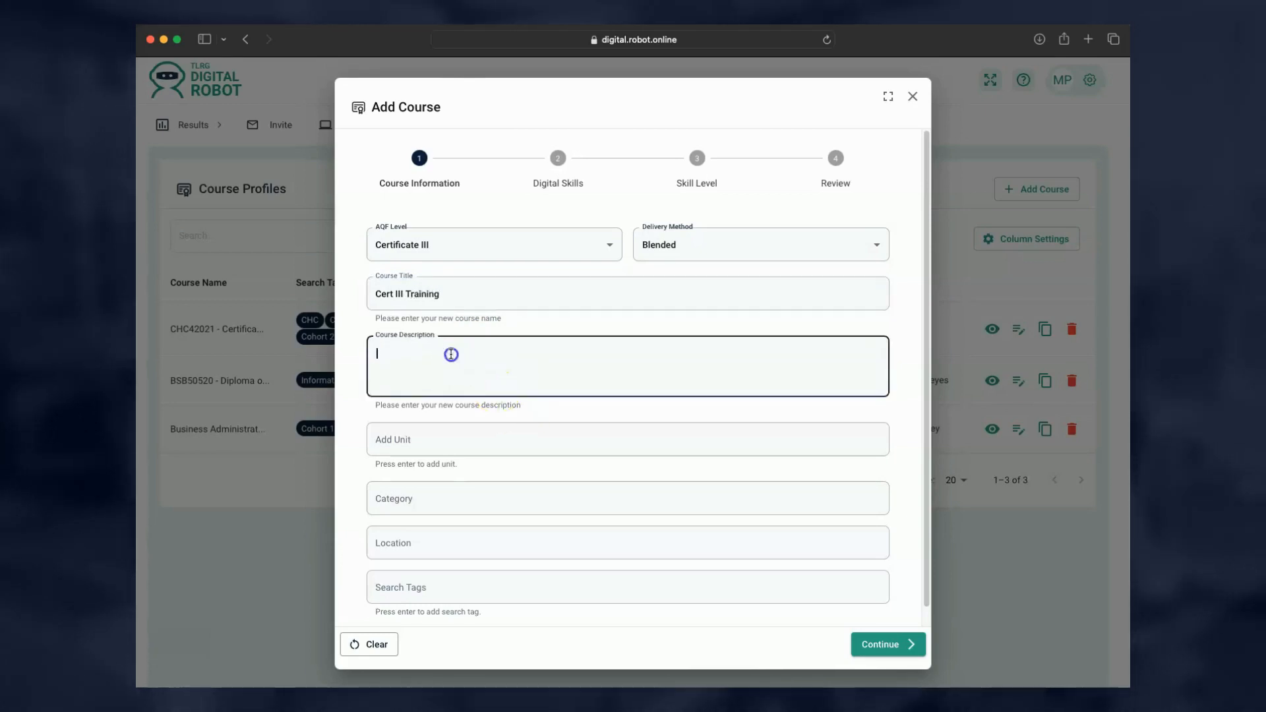
pyautogui.click(424, 433)
pyautogui.click(428, 438)
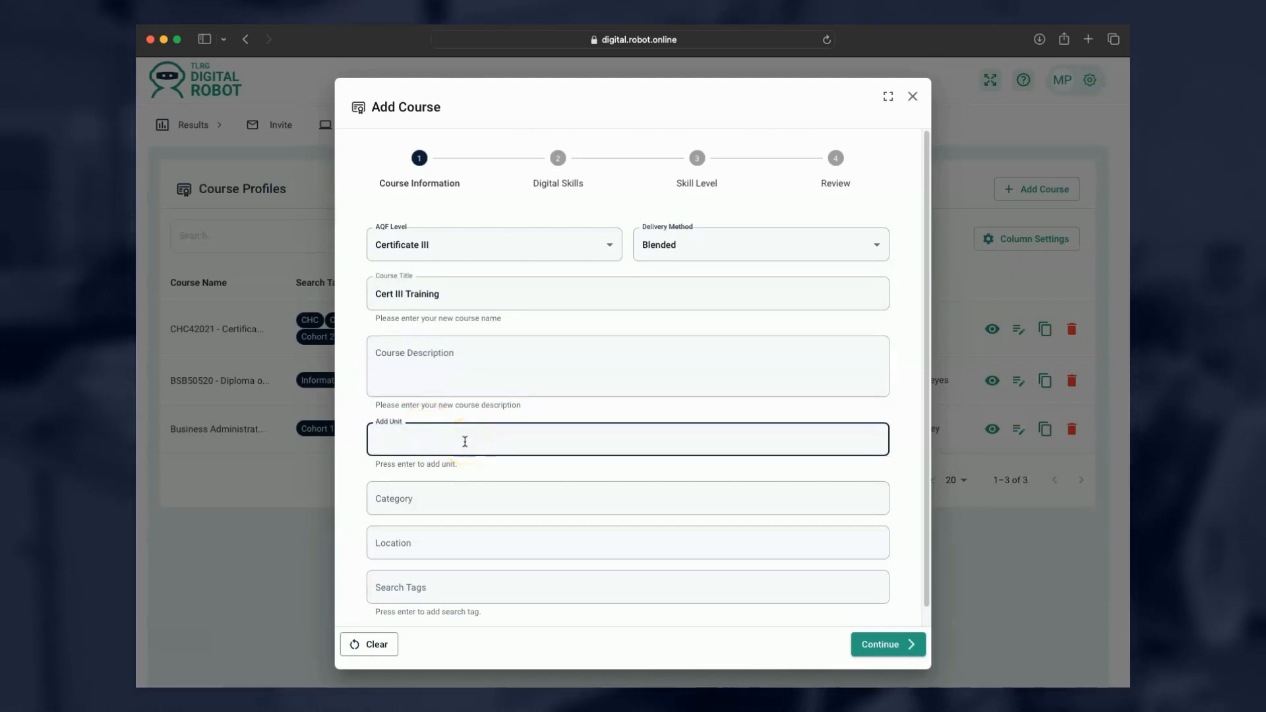
pyautogui.write('bsbadm')
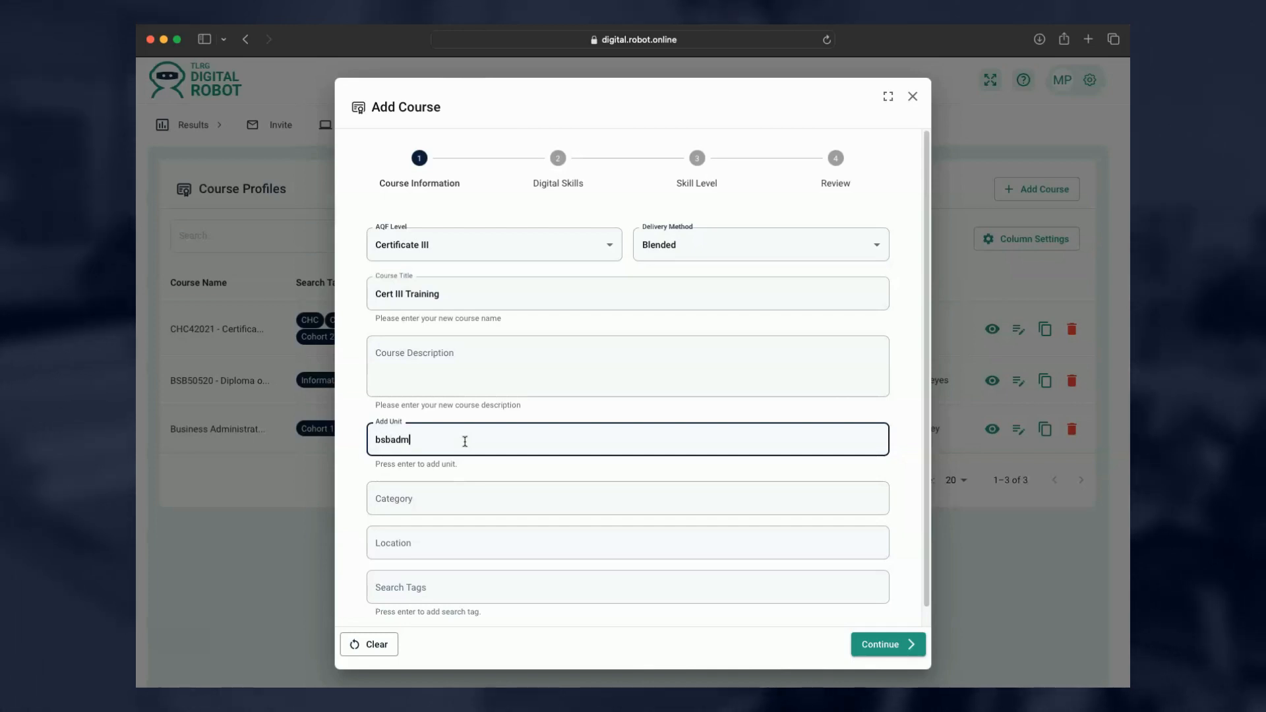
pyautogui.write('001')
pyautogui.press('Return')
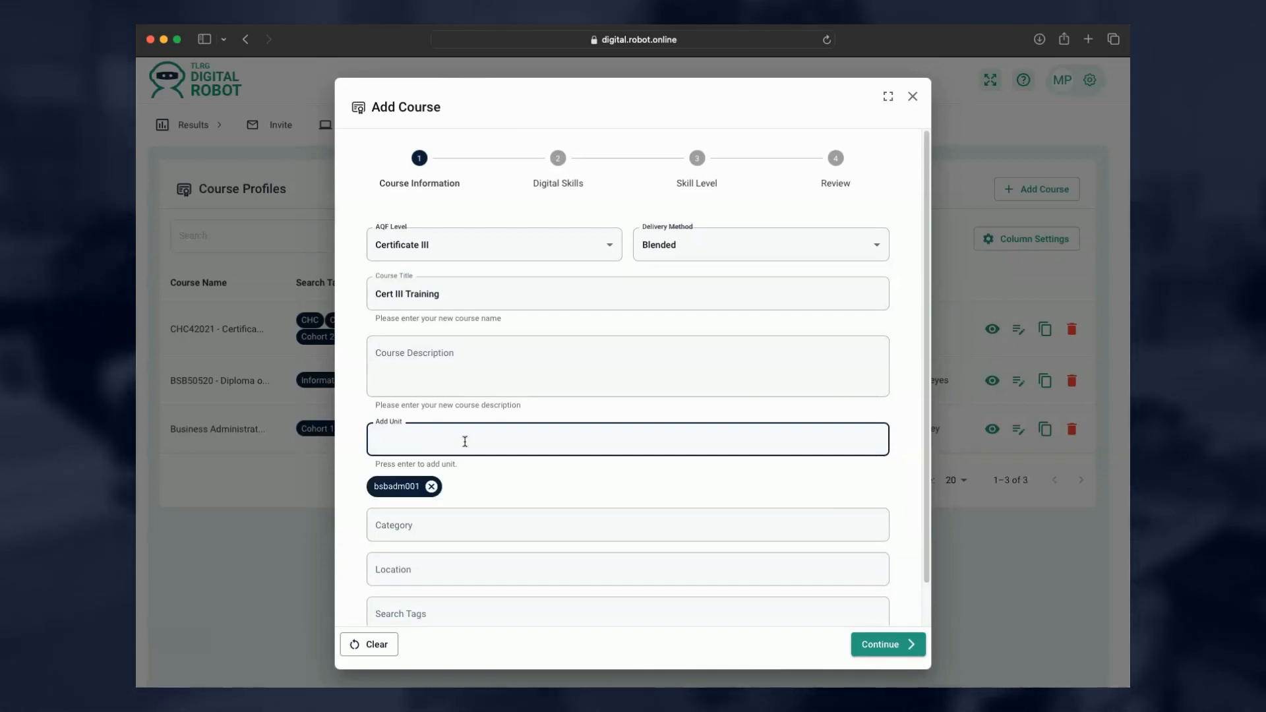
pyautogui.click(519, 558)
pyautogui.click(452, 524)
pyautogui.scroll(-1, 454, 522)
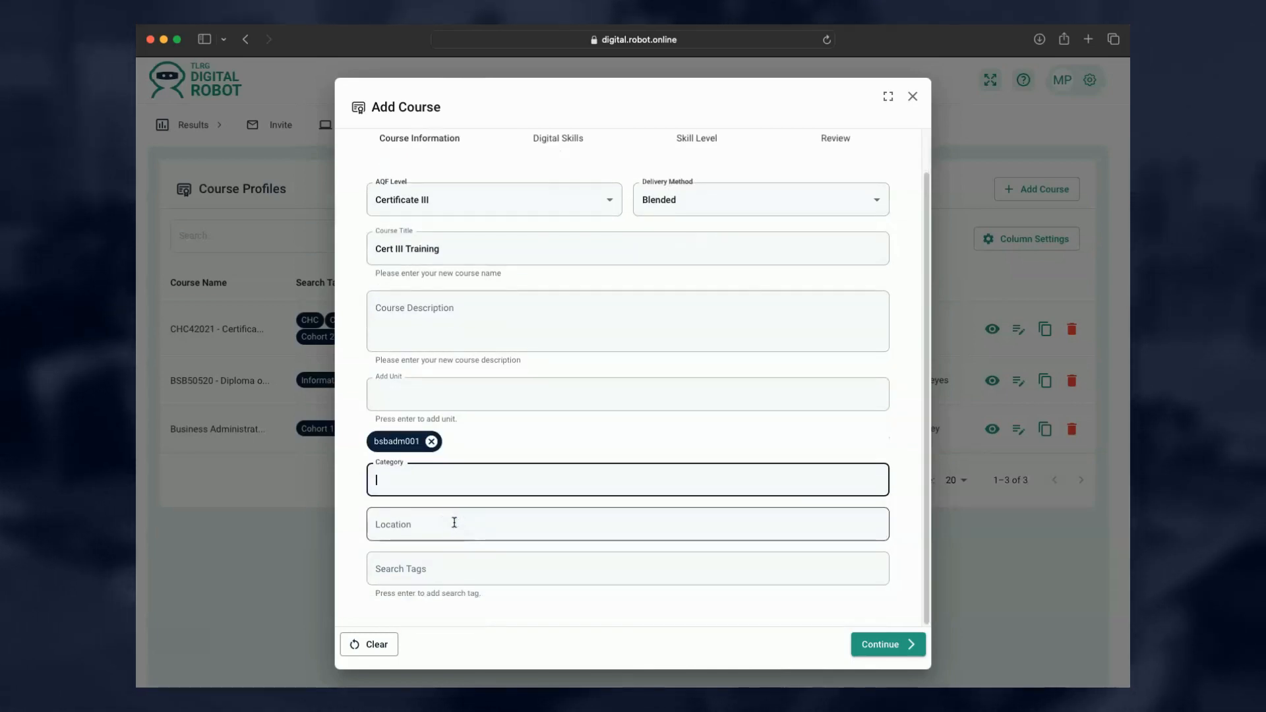
pyautogui.click(454, 522)
pyautogui.click(441, 565)
pyautogui.write('a')
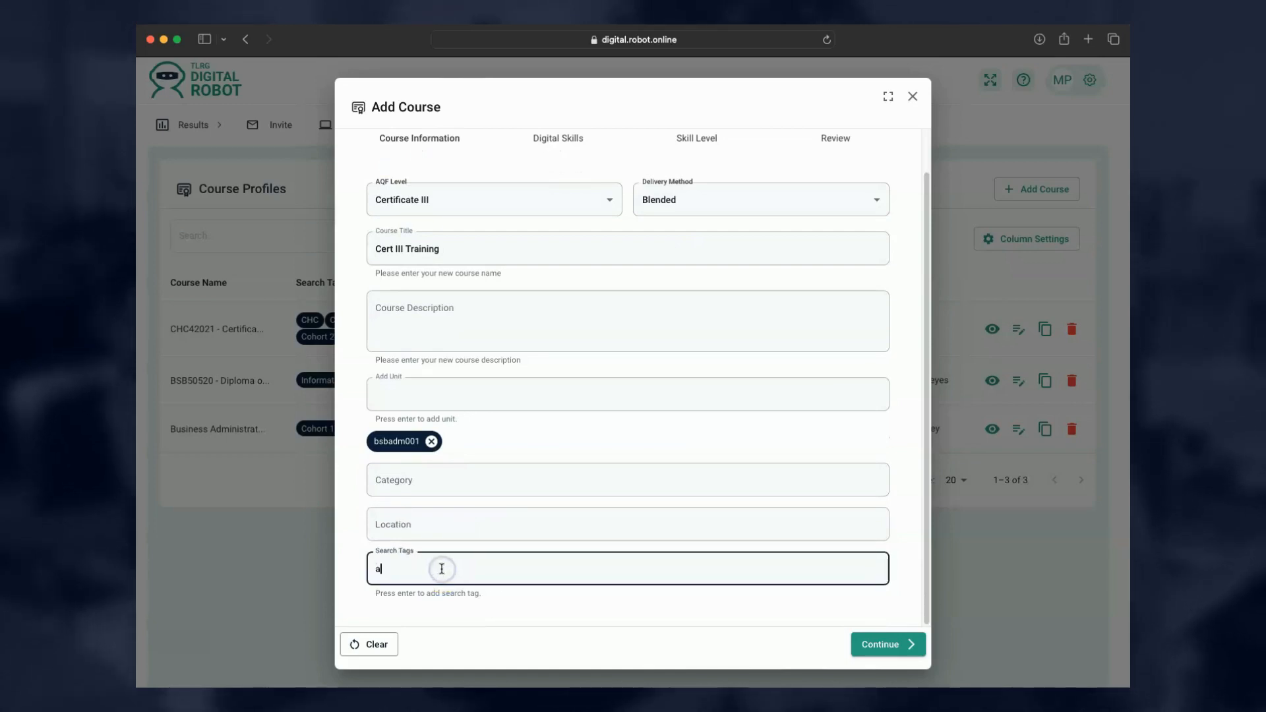
pyautogui.write('bc')
pyautogui.press('Return')
pyautogui.scroll(-1, 441, 565)
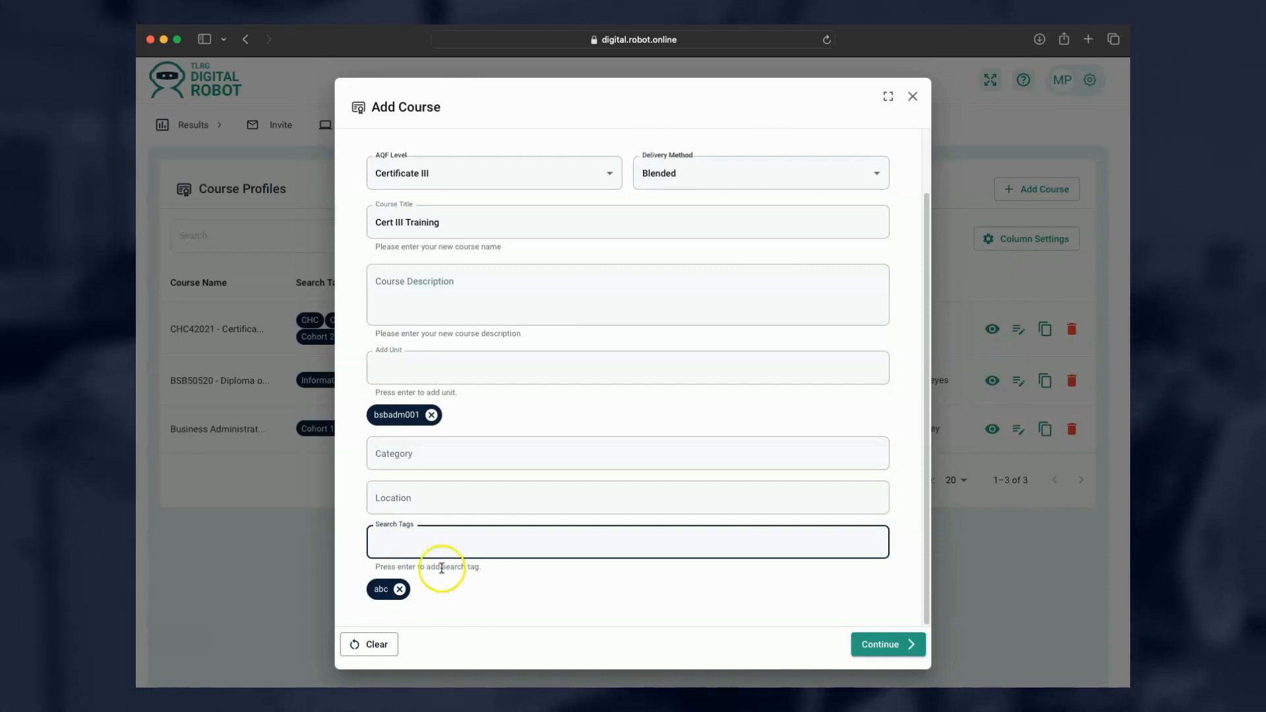
pyautogui.click(910, 648)
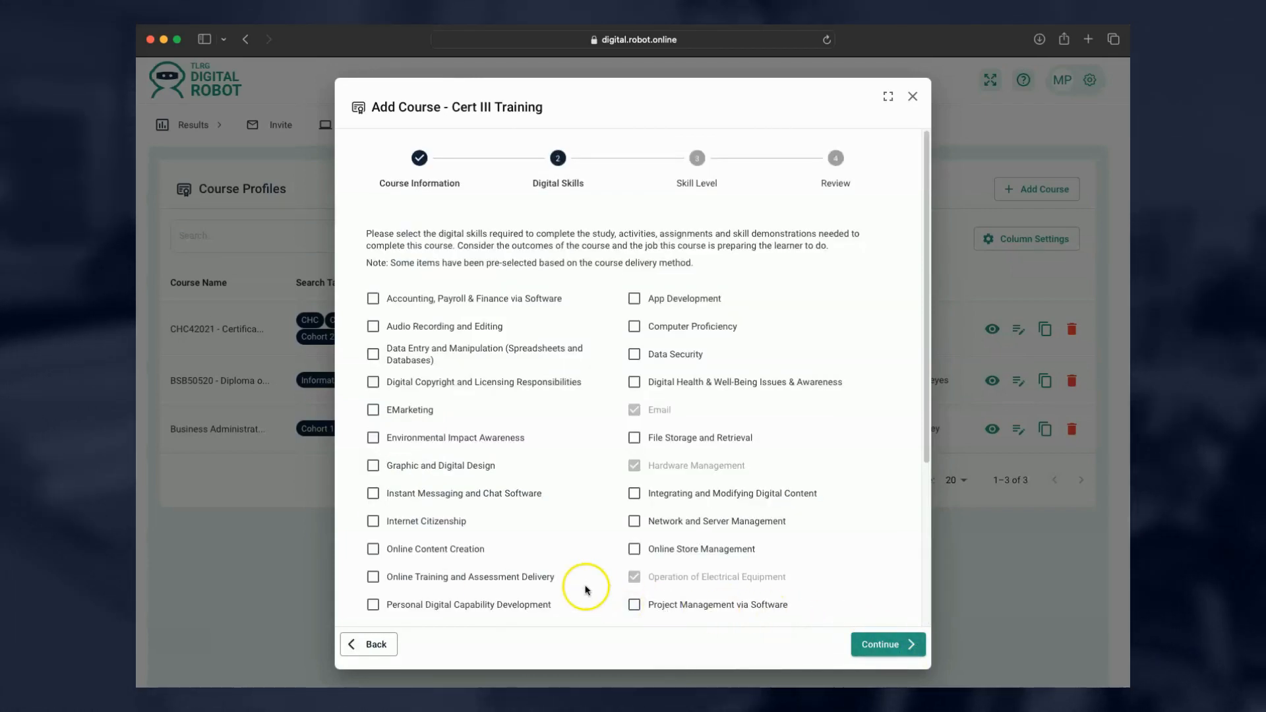
# Require Accounting/Payroll & Finance, Computer Proficiency, Instant Messaging and Word Processing skills for the course.
pyautogui.scroll(-1, 567, 408)
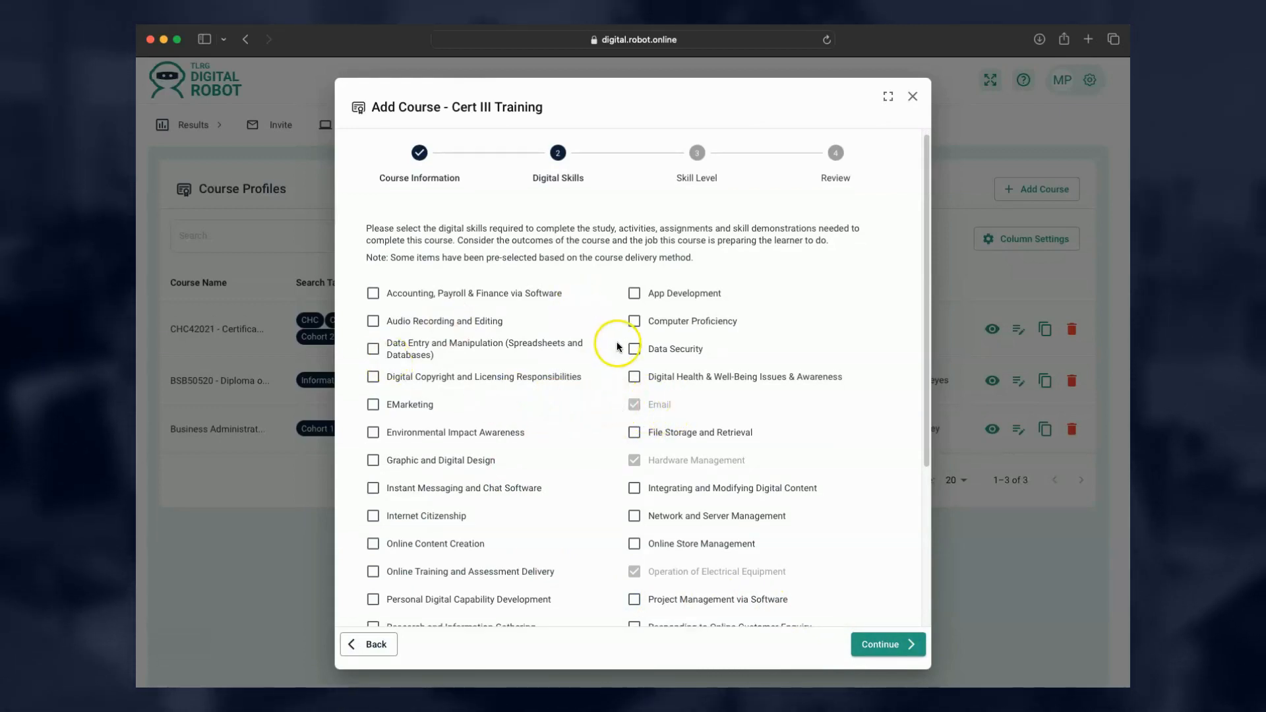
pyautogui.click(373, 293)
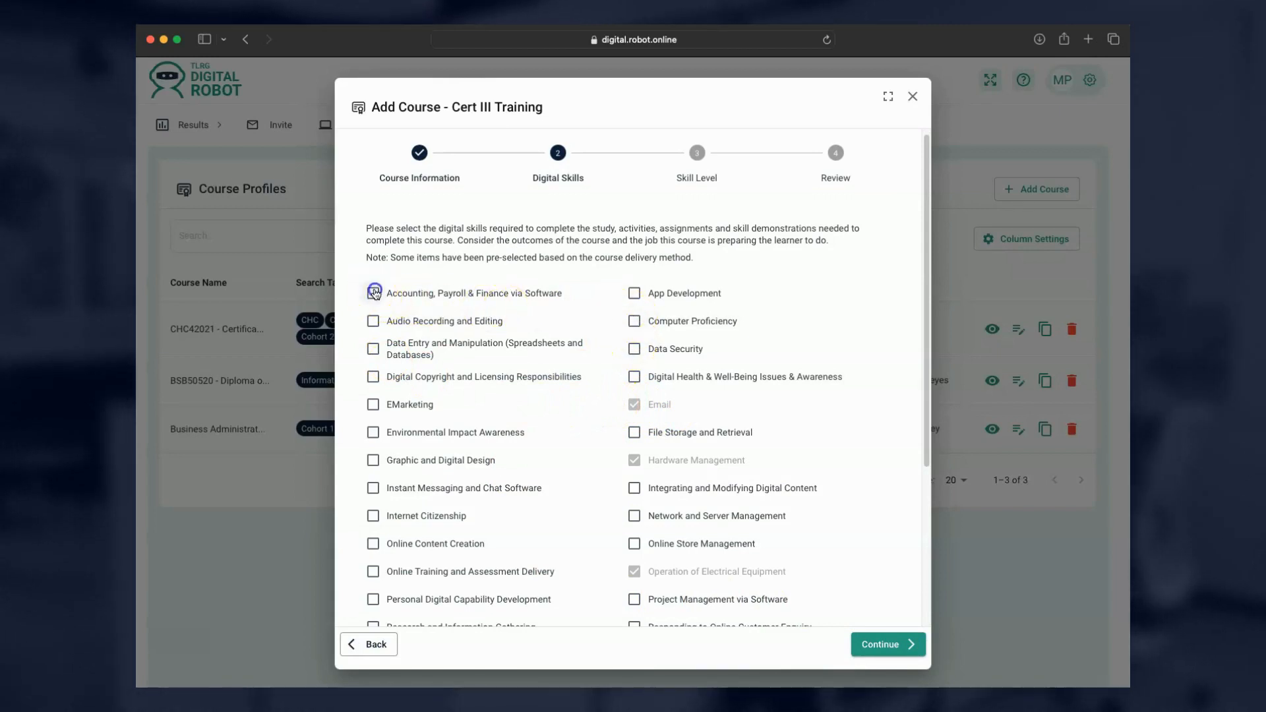
pyautogui.click(635, 321)
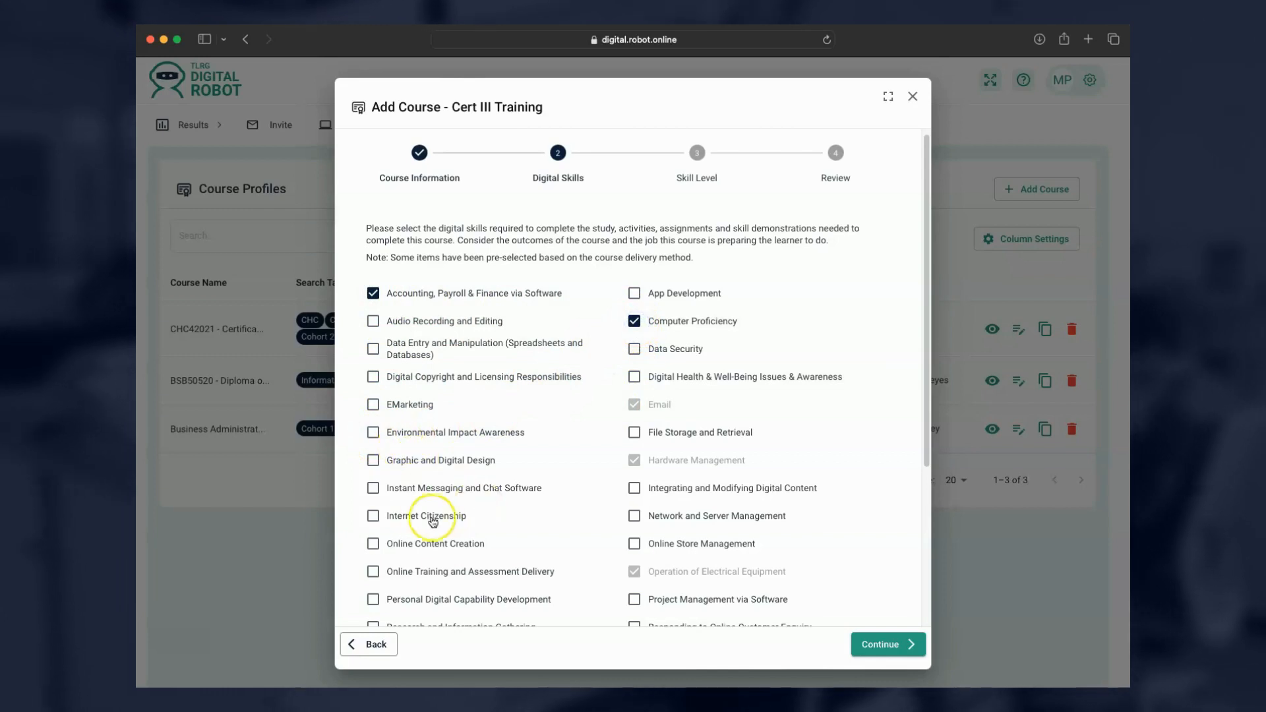
pyautogui.click(373, 488)
pyautogui.scroll(-1, 535, 525)
pyautogui.scroll(-5, 534, 526)
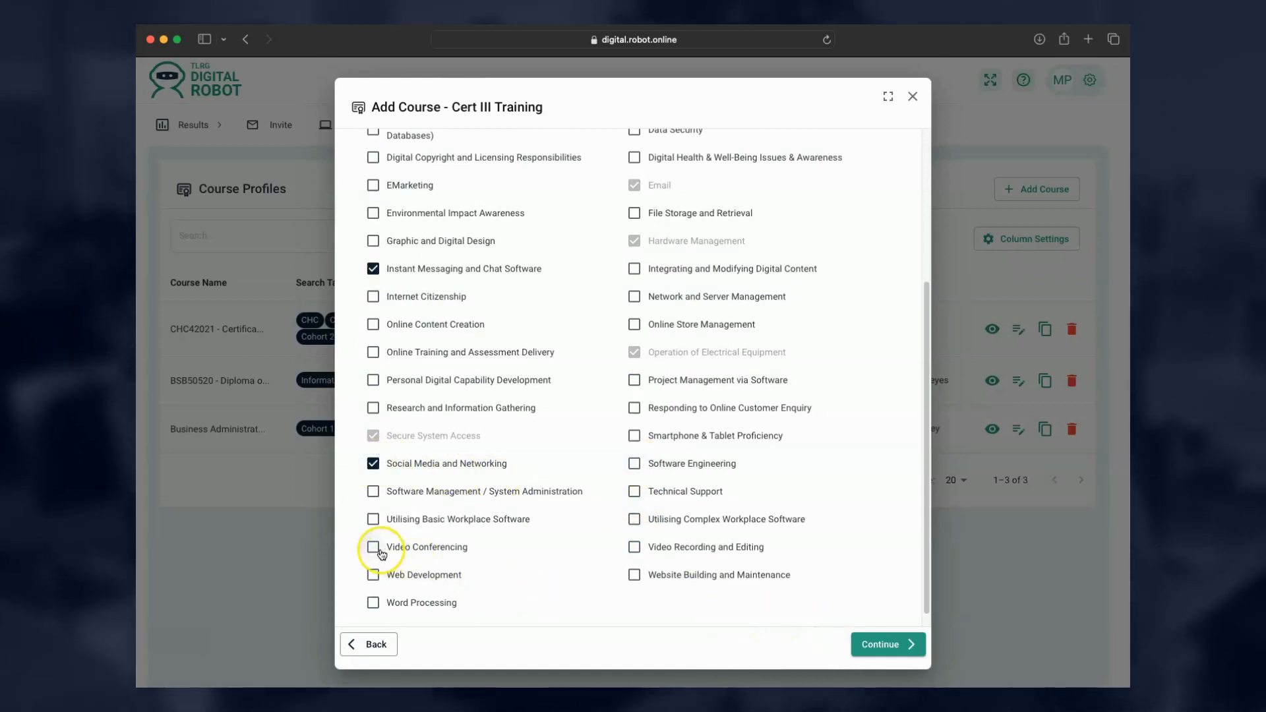
pyautogui.click(371, 602)
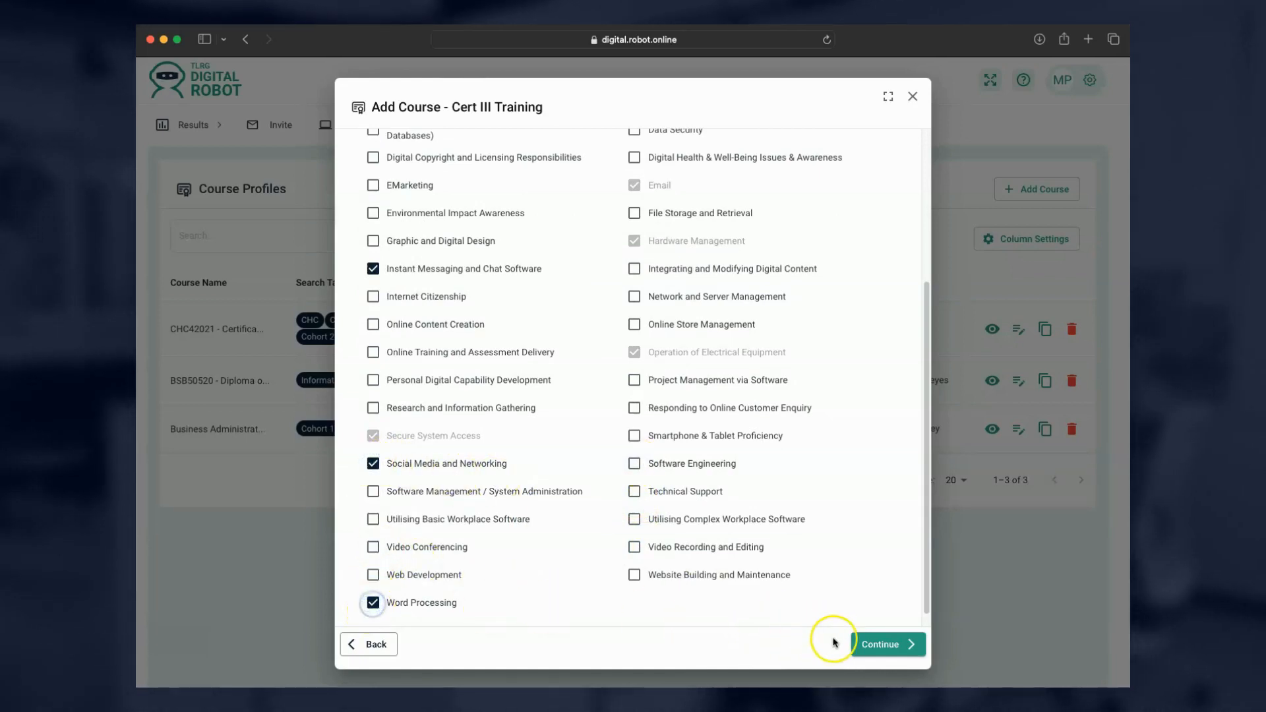
pyautogui.click(884, 647)
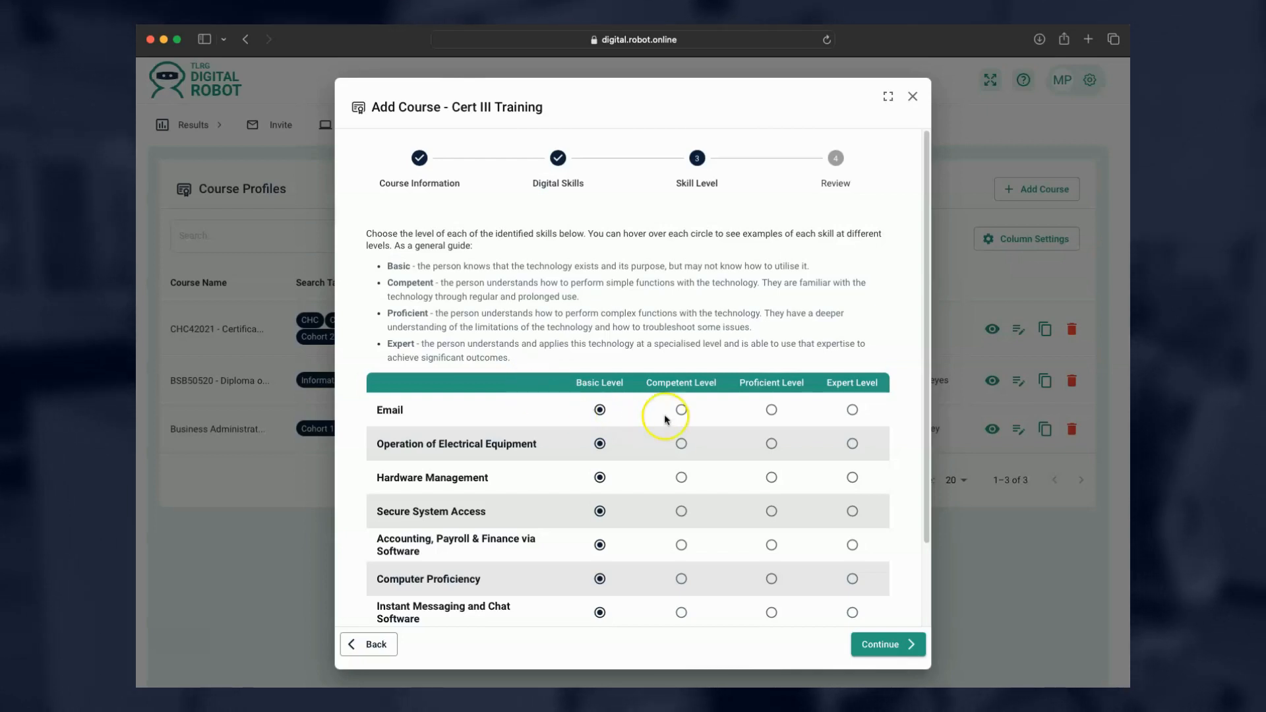
# Set Email, Hardware Management, Accounting to Competent; Electrical Equipment, Secure System Access to Proficient.
pyautogui.click(686, 409)
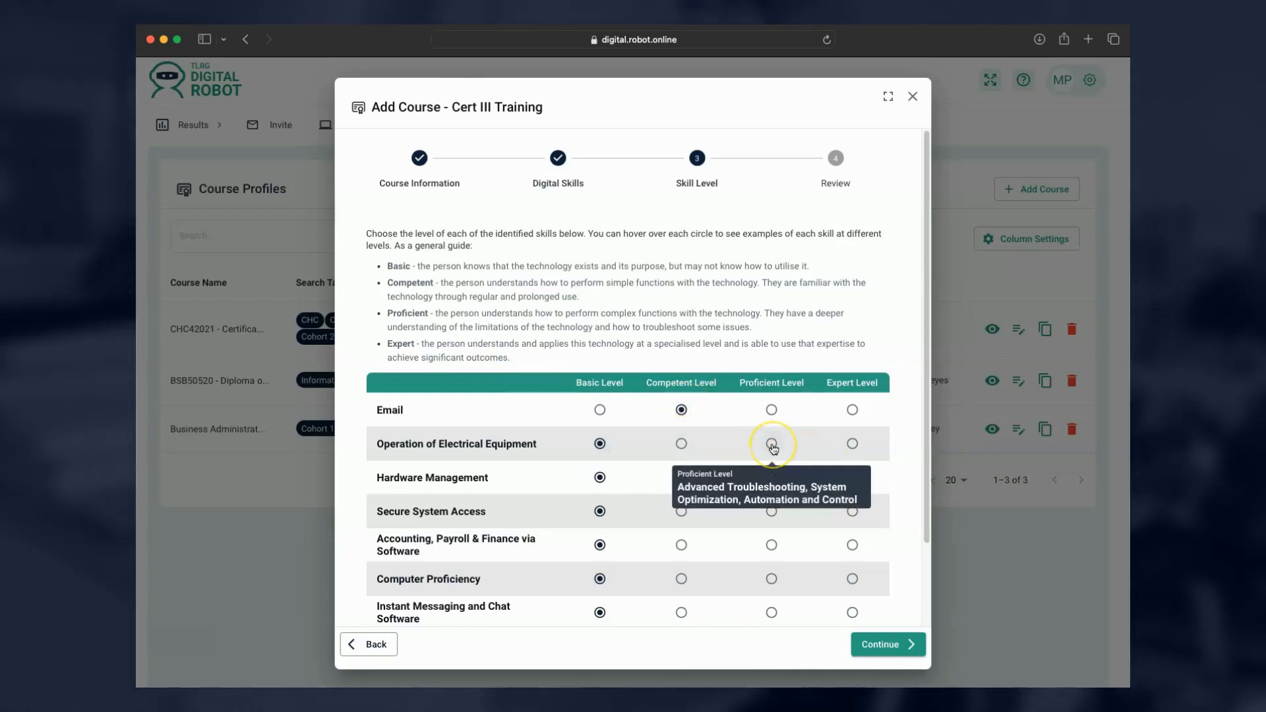
pyautogui.click(773, 447)
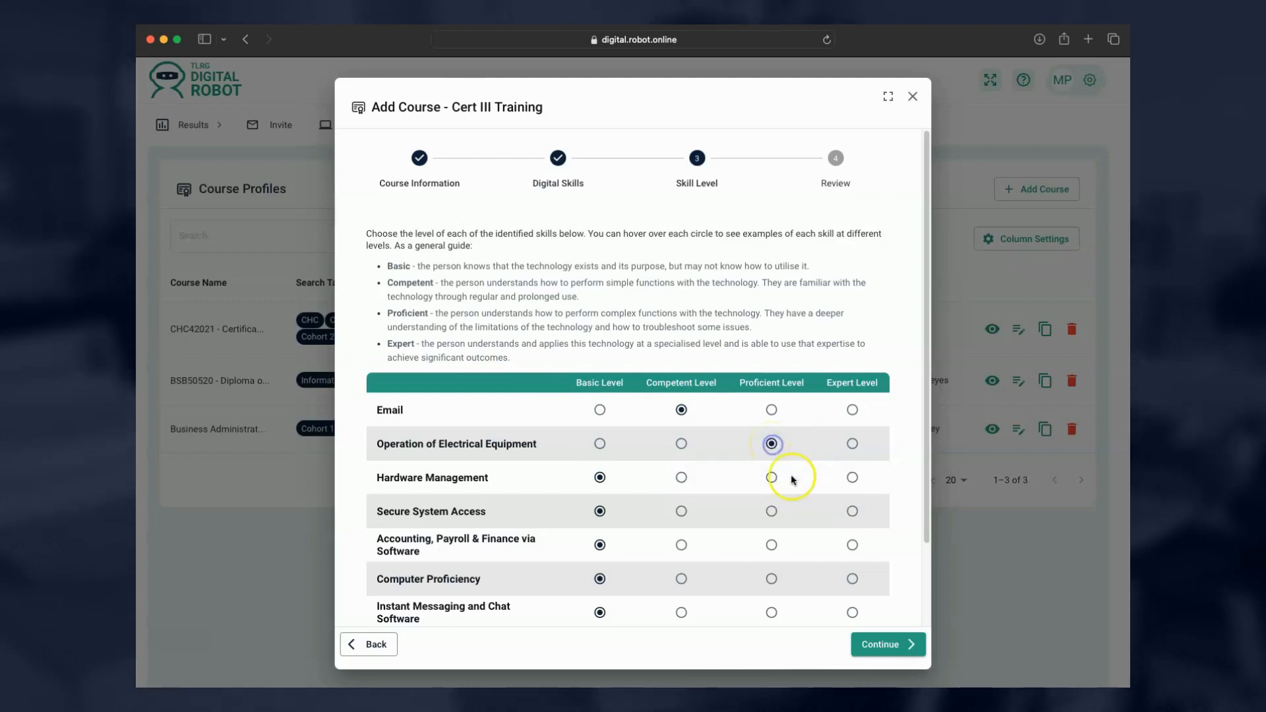
pyautogui.click(683, 479)
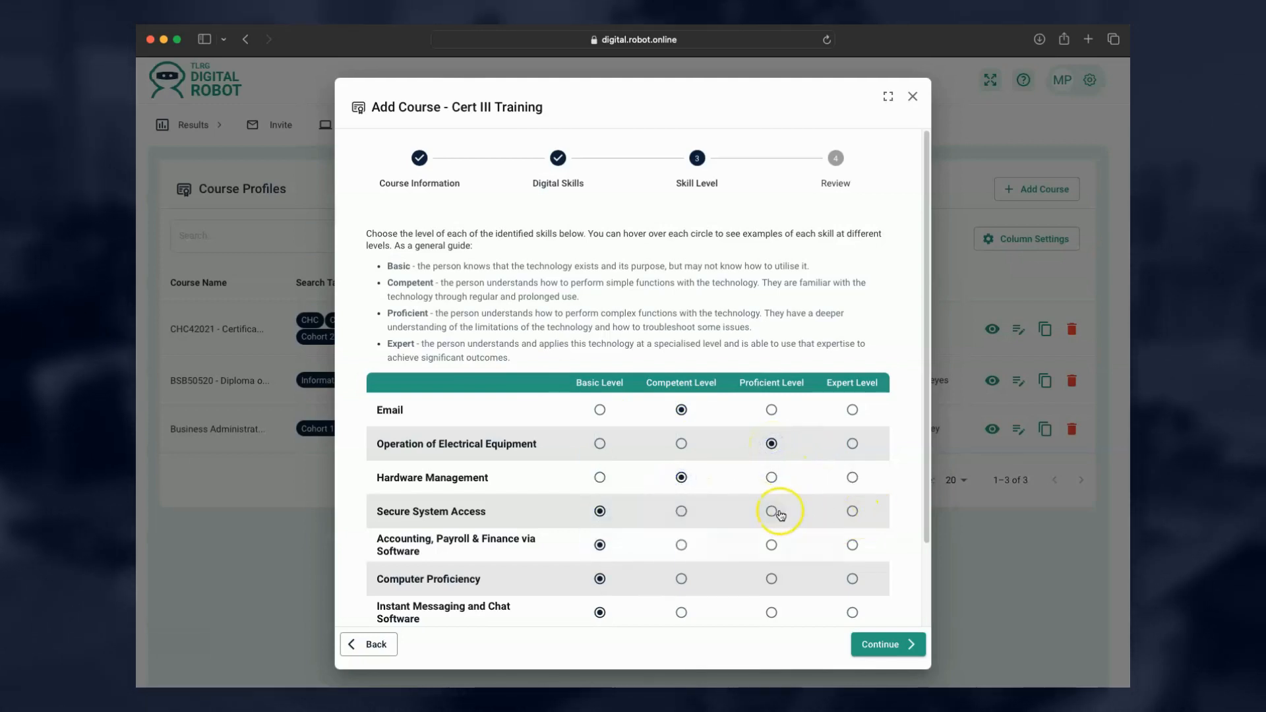
pyautogui.click(776, 513)
pyautogui.click(681, 545)
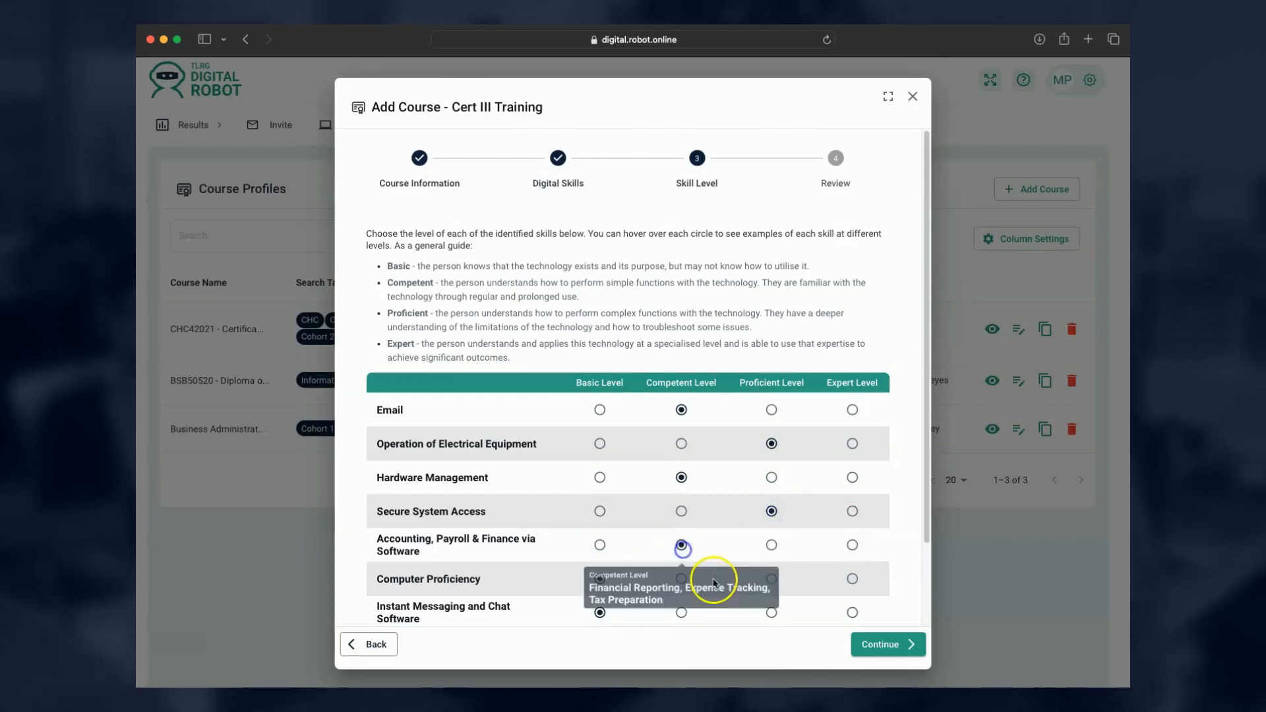
pyautogui.click(863, 645)
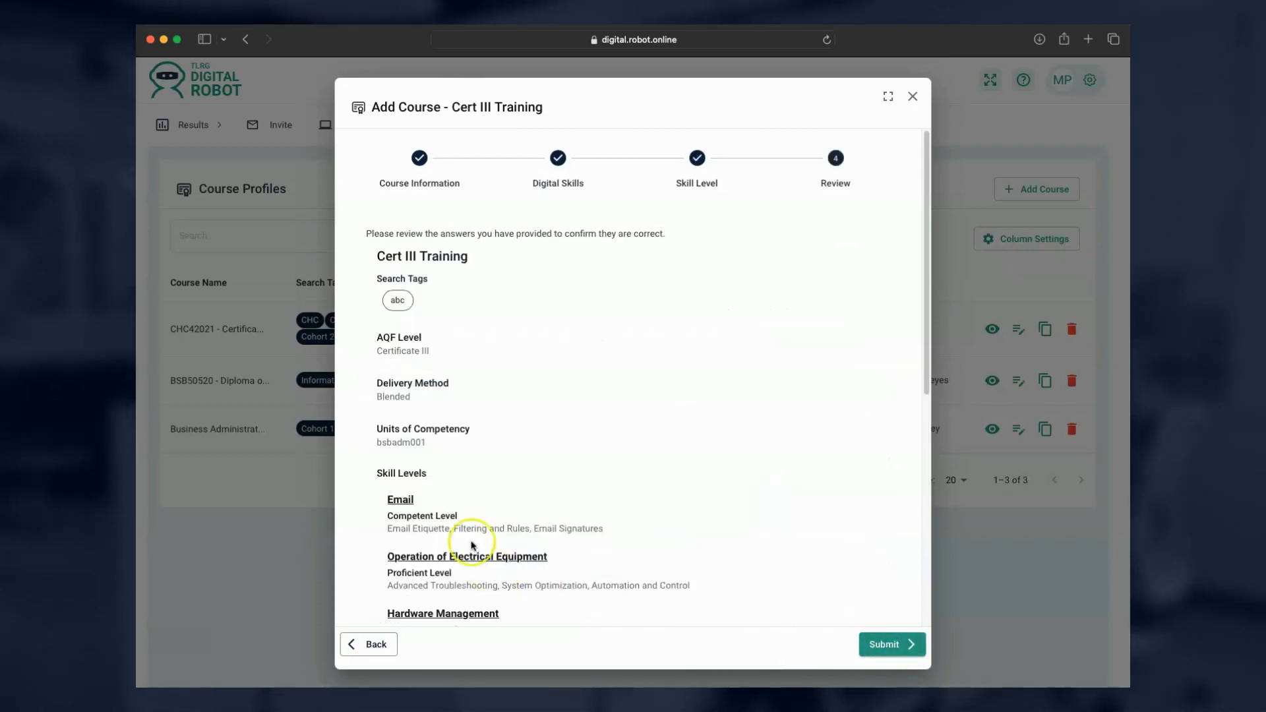
# Review the Cert III Training course details and submit to save it.
pyautogui.scroll(-5, 558, 376)
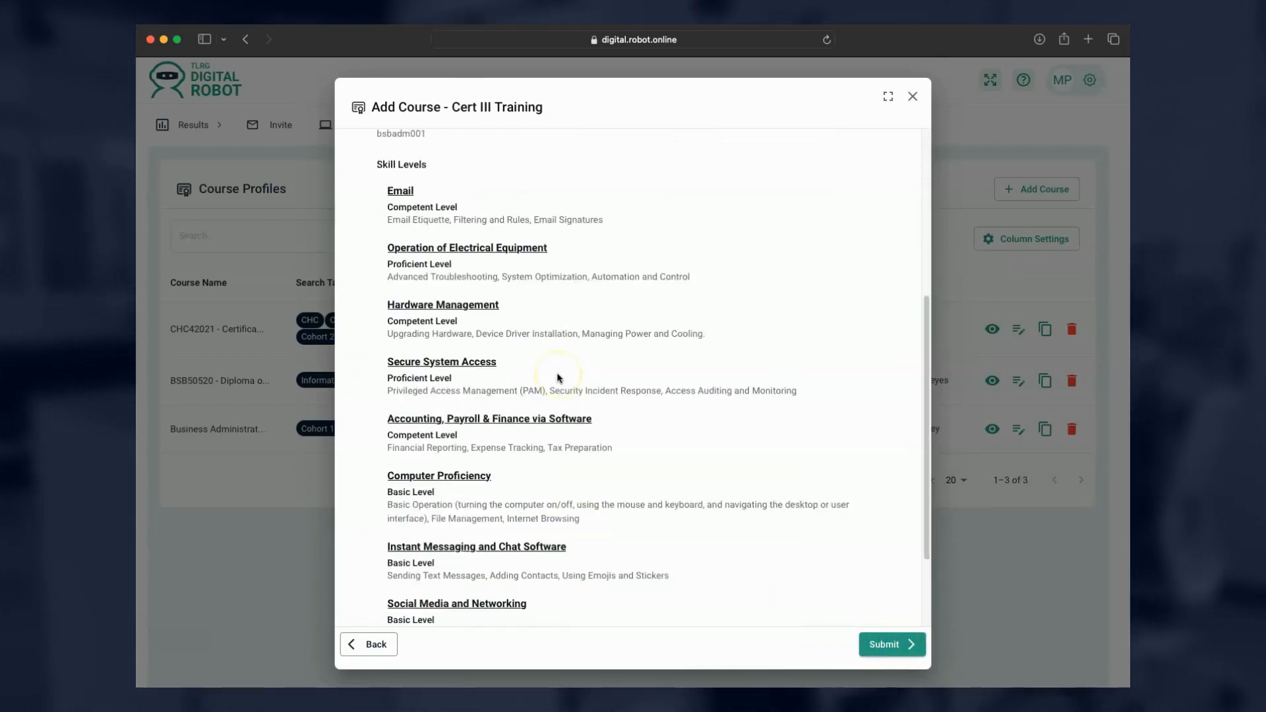
pyautogui.scroll(-2, 557, 378)
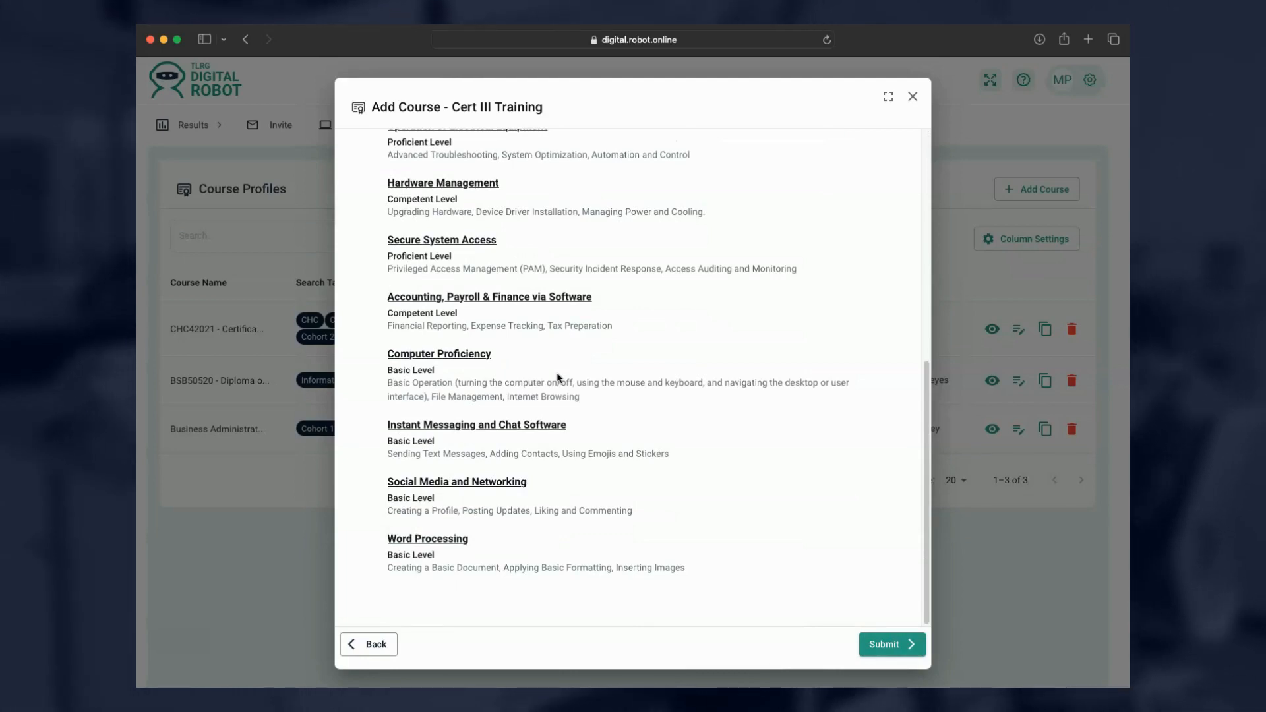
pyautogui.scroll(3, 557, 378)
pyautogui.scroll(4, 557, 378)
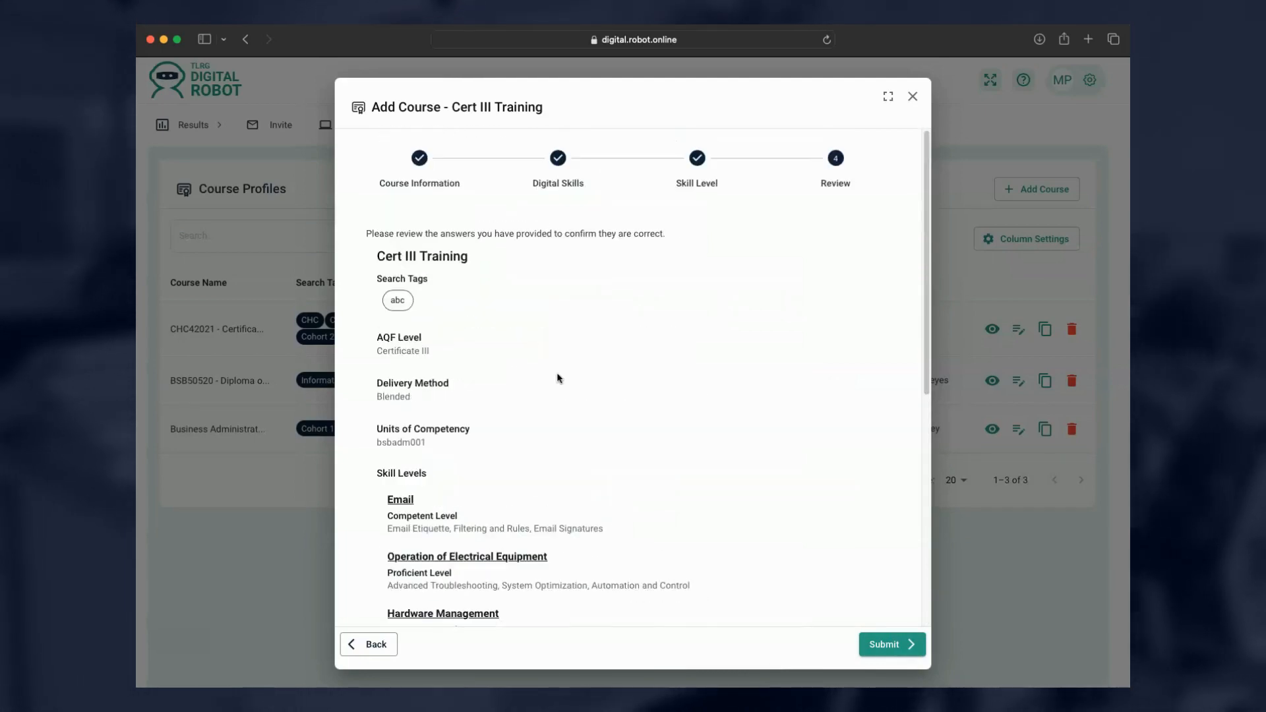
pyautogui.click(901, 650)
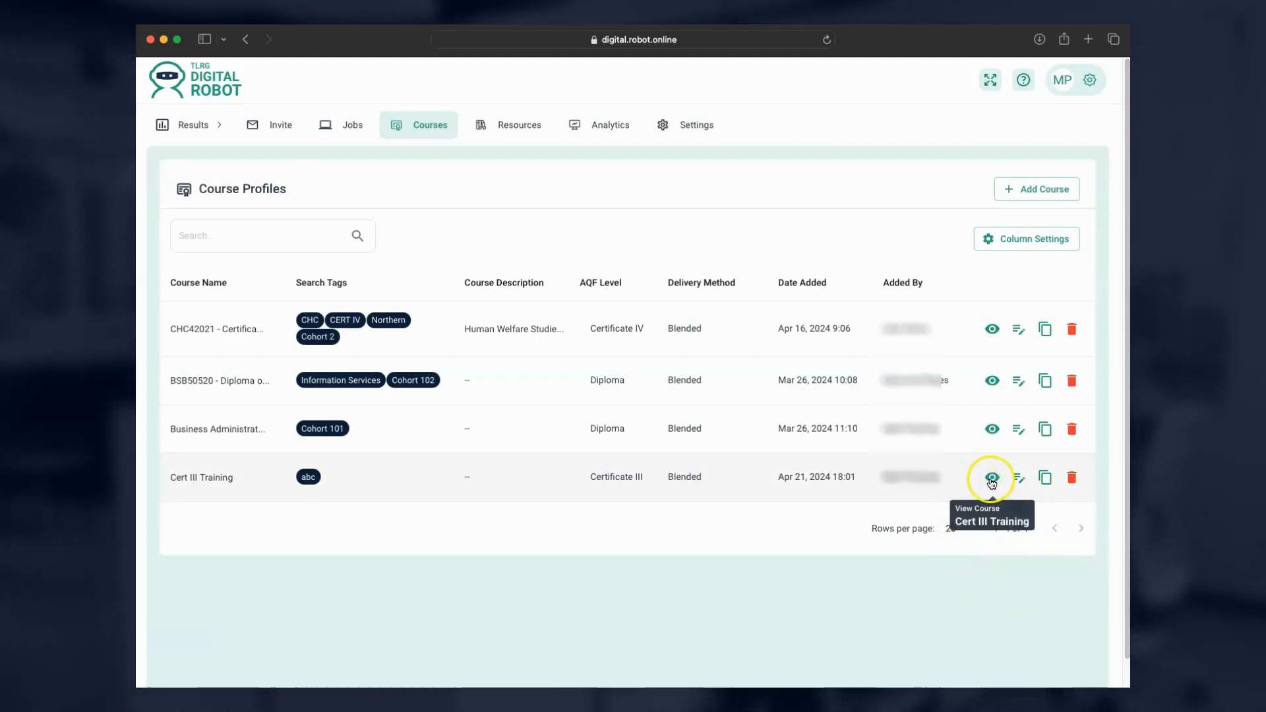
pyautogui.click(993, 329)
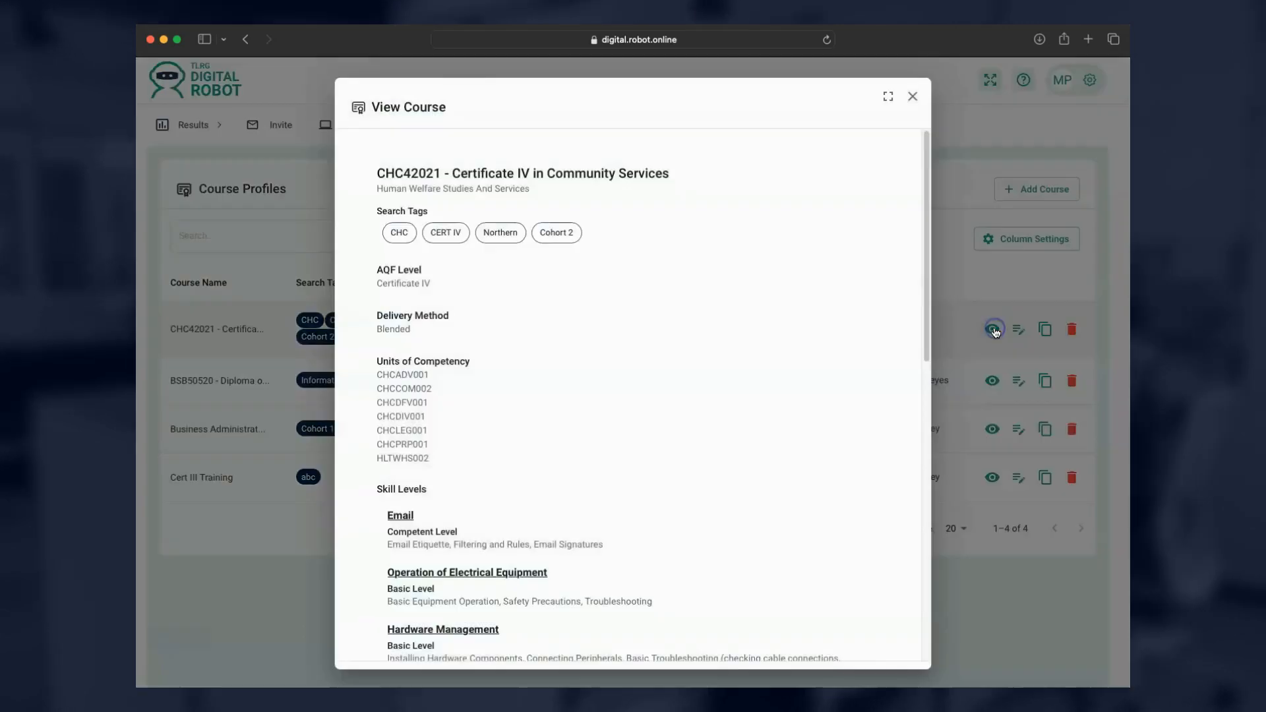
pyautogui.scroll(-15, 501, 434)
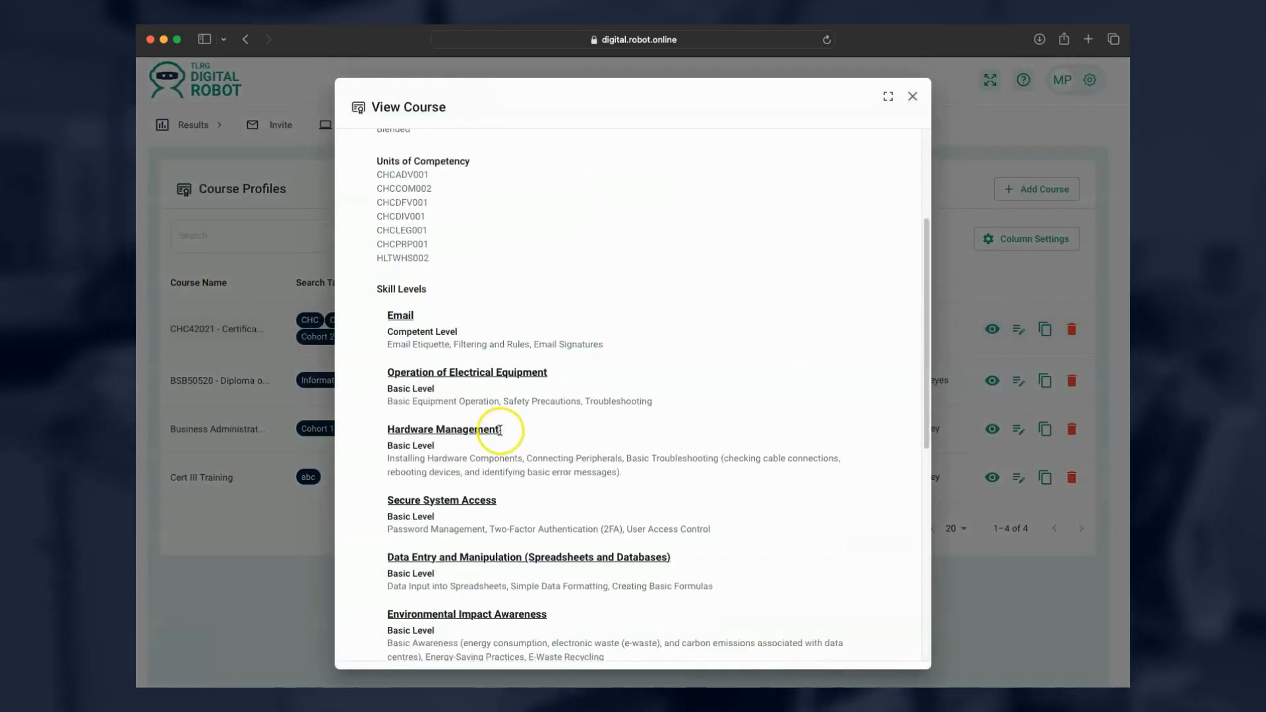
pyautogui.scroll(15, 499, 434)
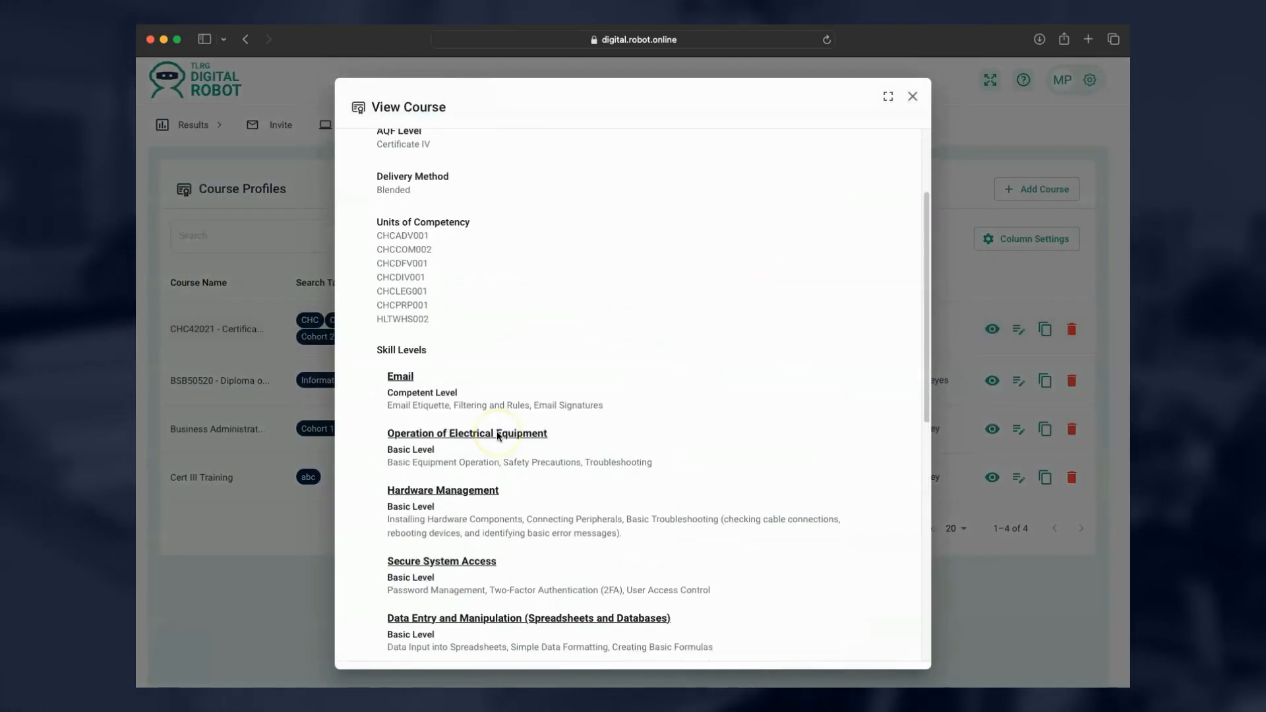
pyautogui.click(912, 97)
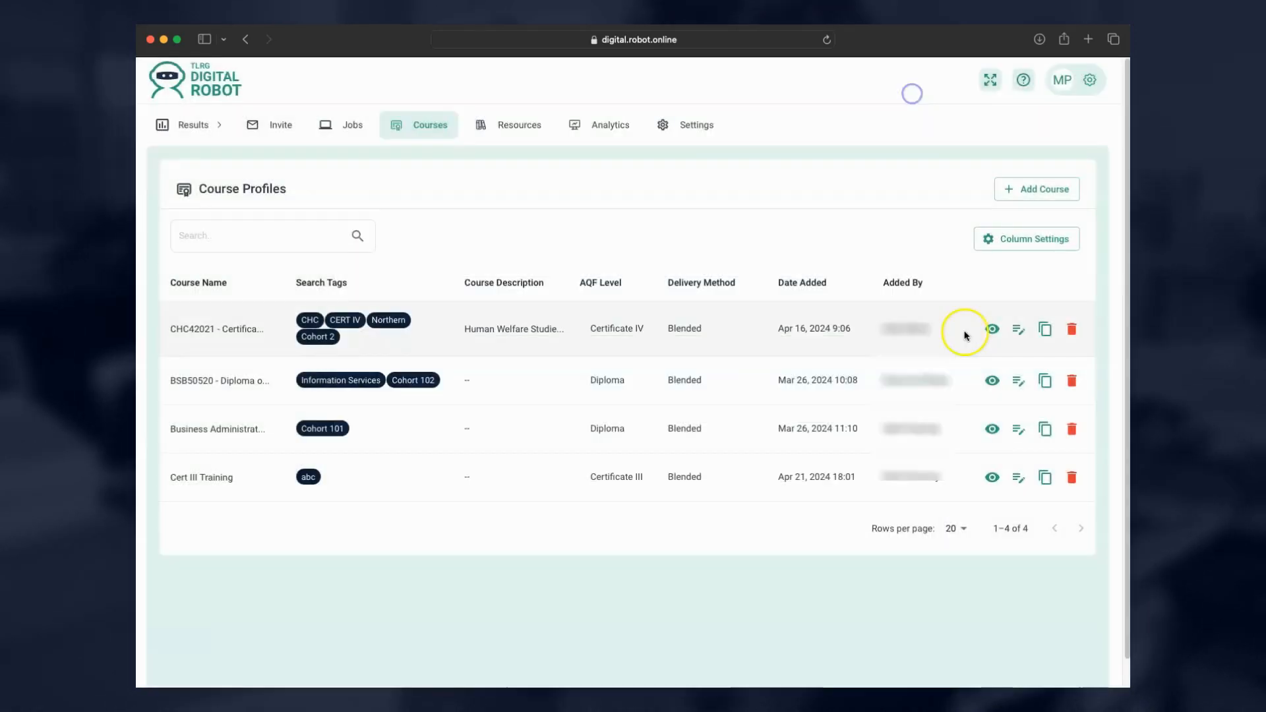
pyautogui.click(1019, 331)
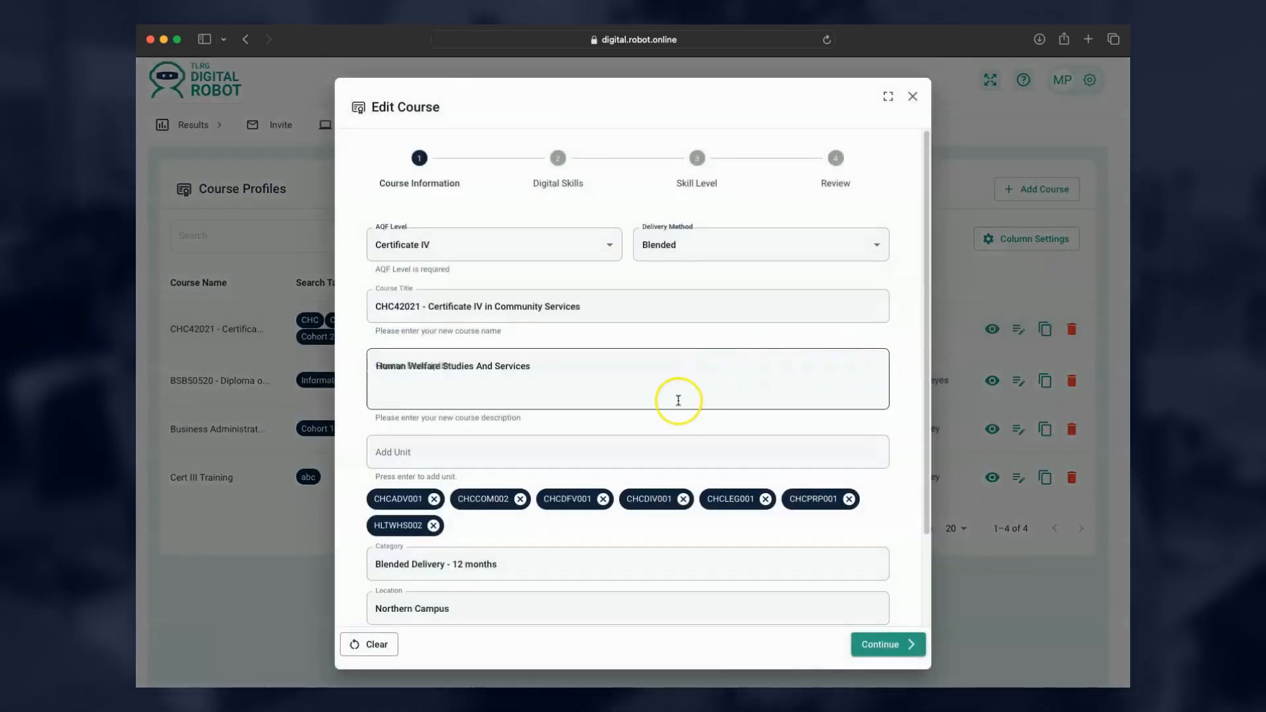
pyautogui.scroll(-3, 674, 403)
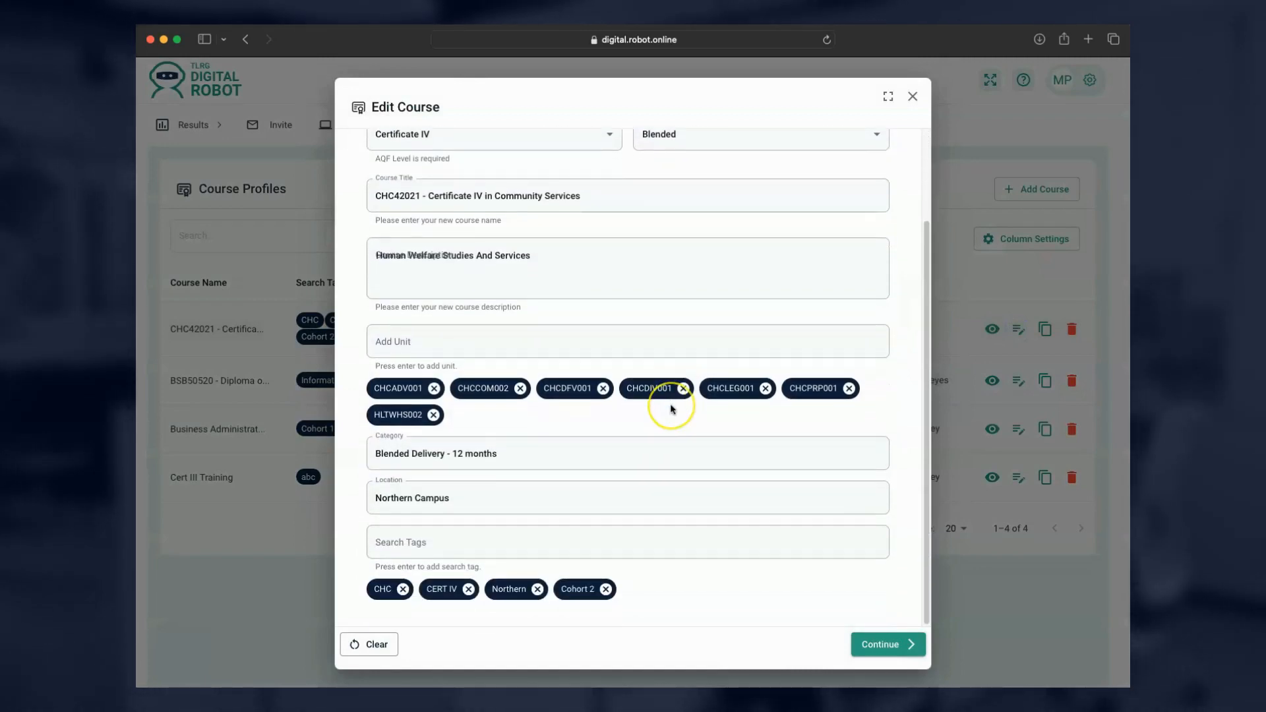
pyautogui.scroll(3, 671, 408)
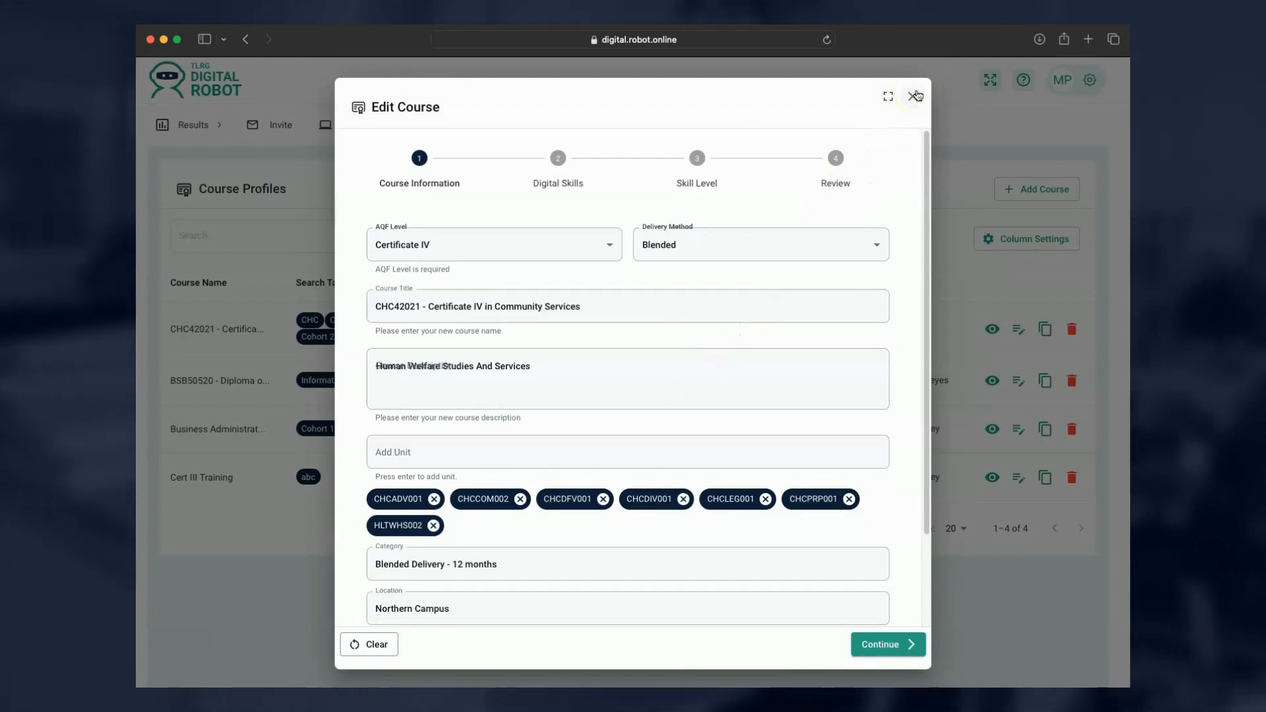
pyautogui.click(915, 96)
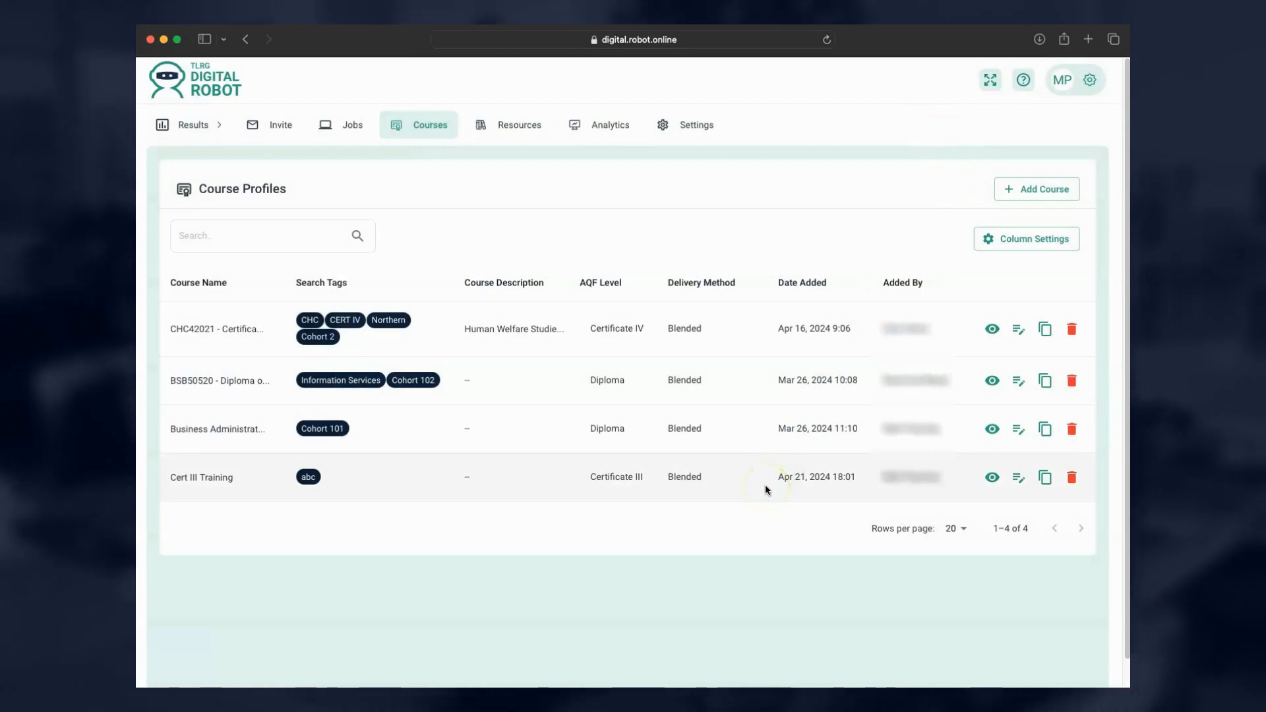
# Duplicate the Cert III Training course as Cert III Training-COPY.
pyautogui.click(1046, 477)
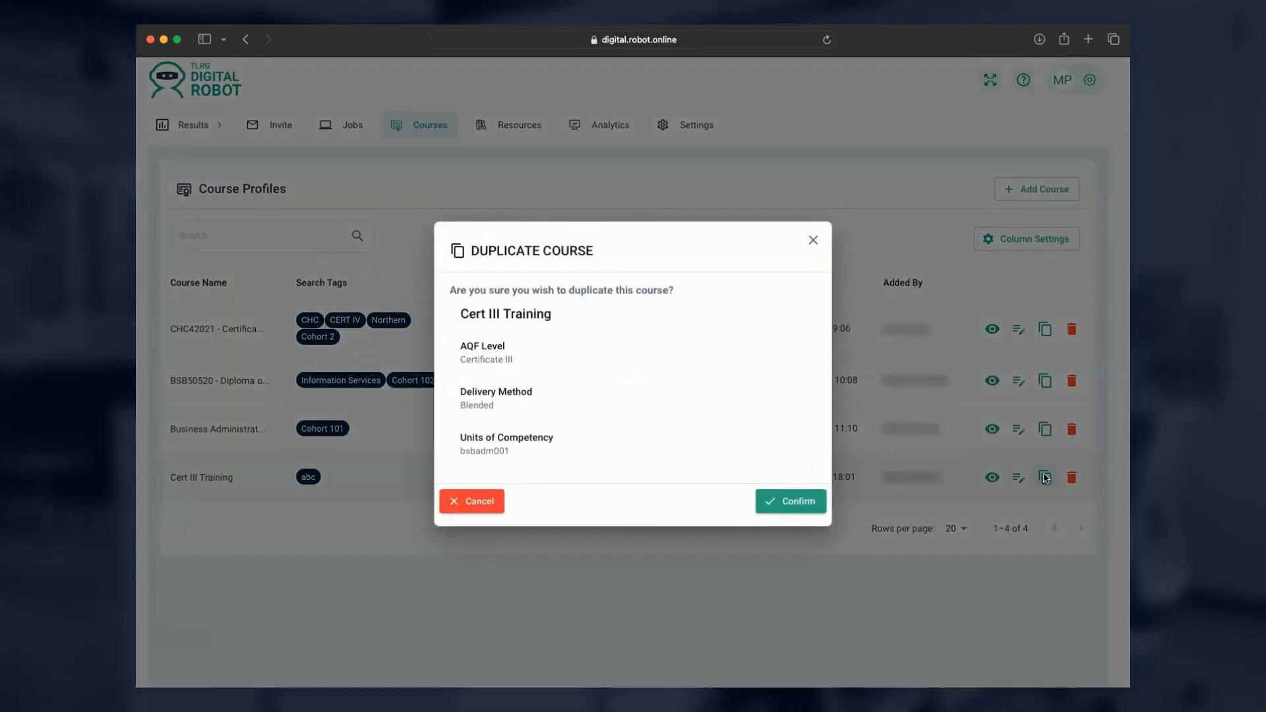
pyautogui.click(790, 503)
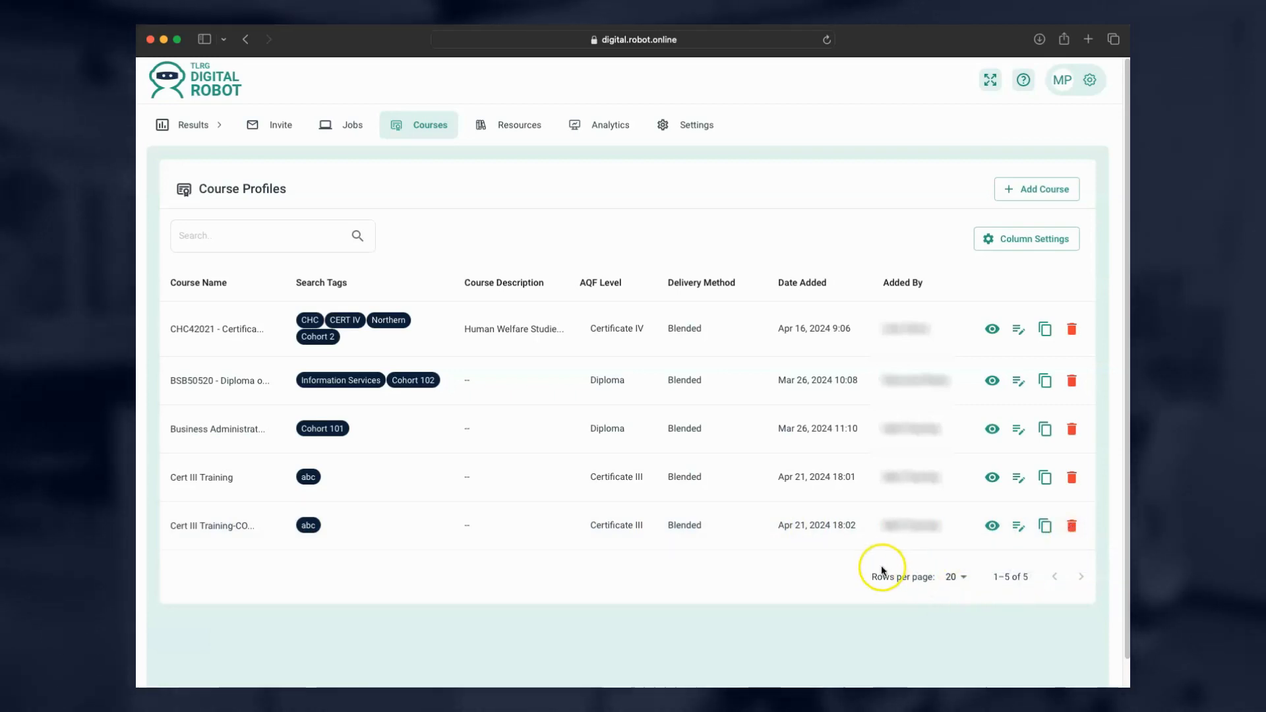
# Confirm deleting the Cert III Training-COPY course and open the candidate Results list.
pyautogui.click(1071, 528)
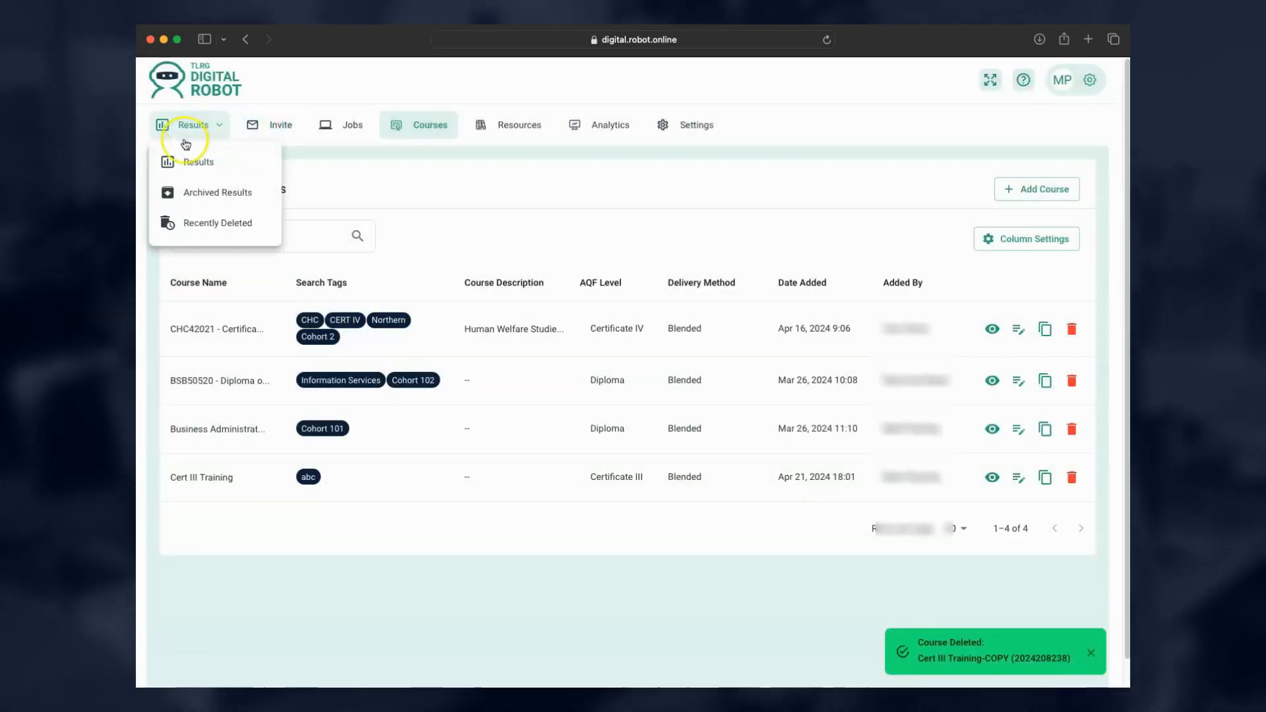
pyautogui.click(191, 158)
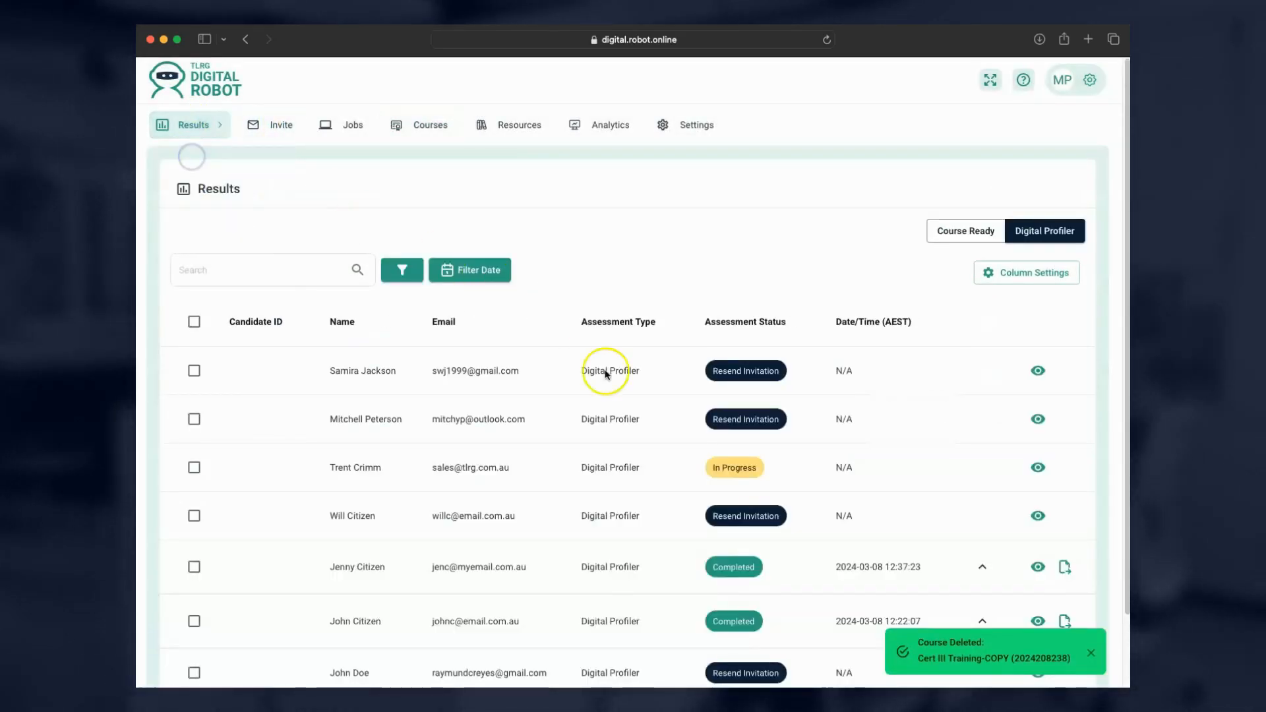
pyautogui.scroll(-2, 758, 528)
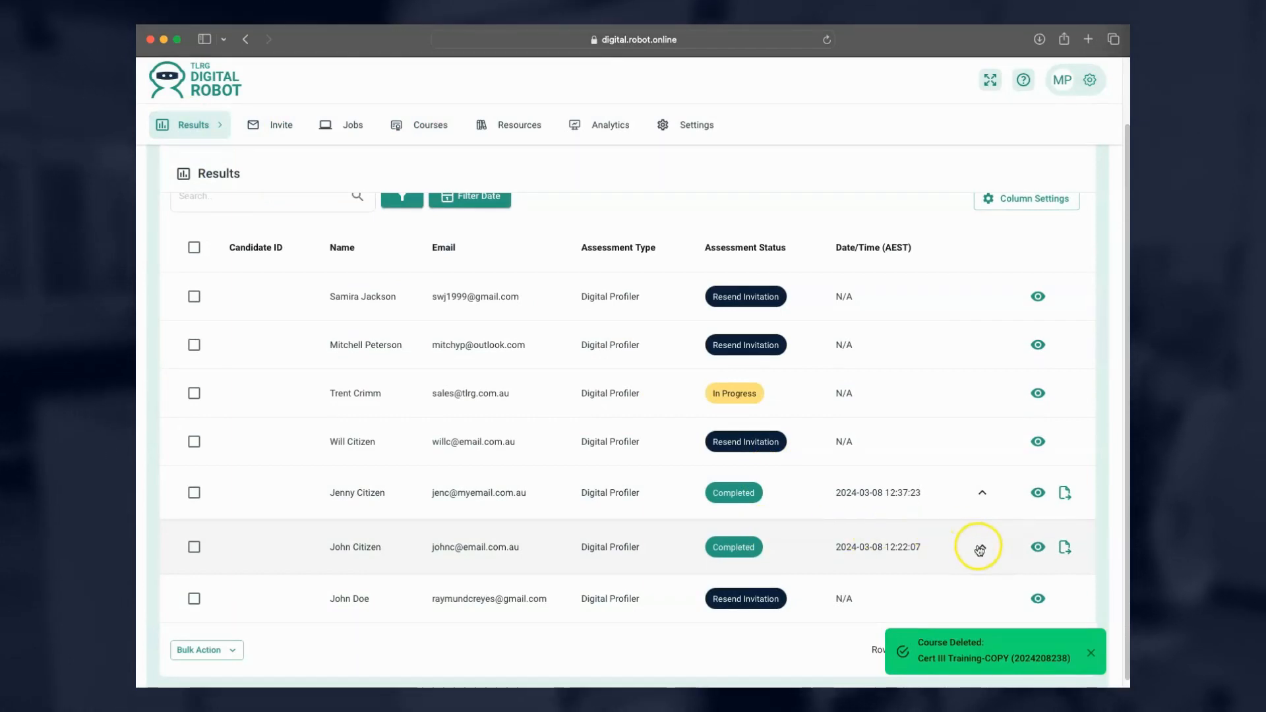
# Expand a candidate's saved comparisons and open the completed candidate's assessment profile.
pyautogui.click(979, 549)
pyautogui.scroll(-2, 899, 557)
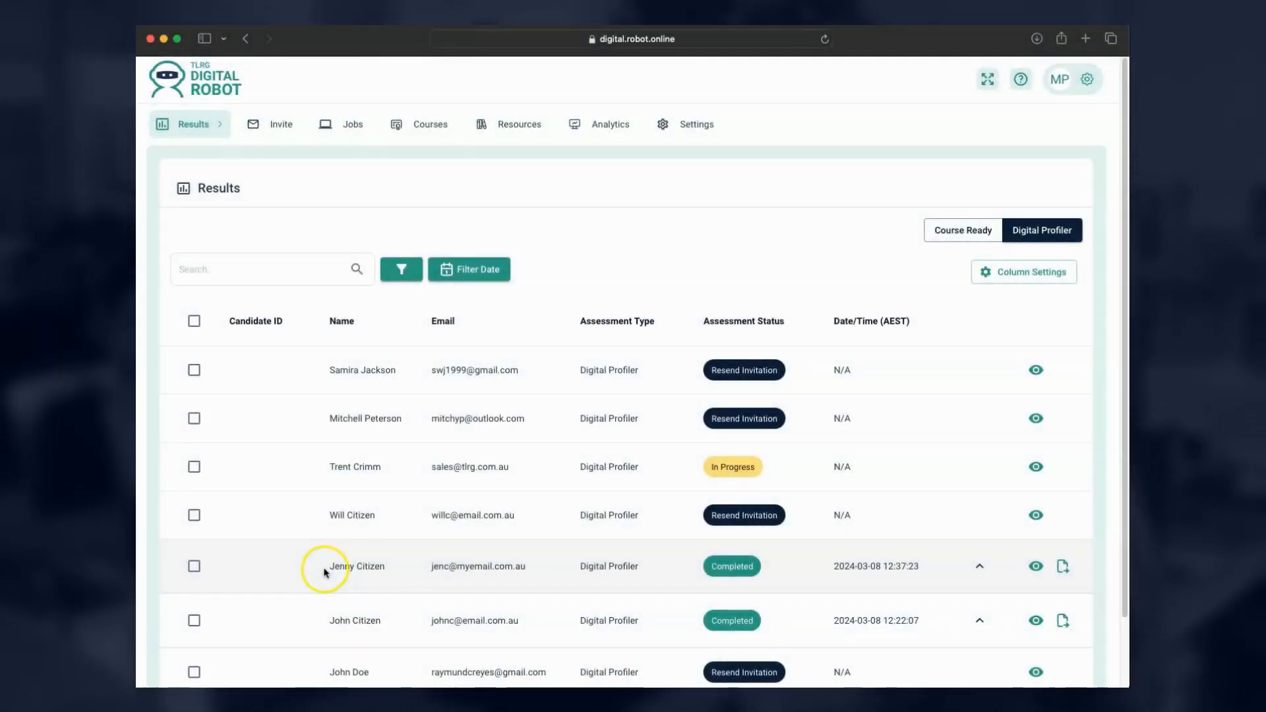
pyautogui.scroll(-1, 557, 561)
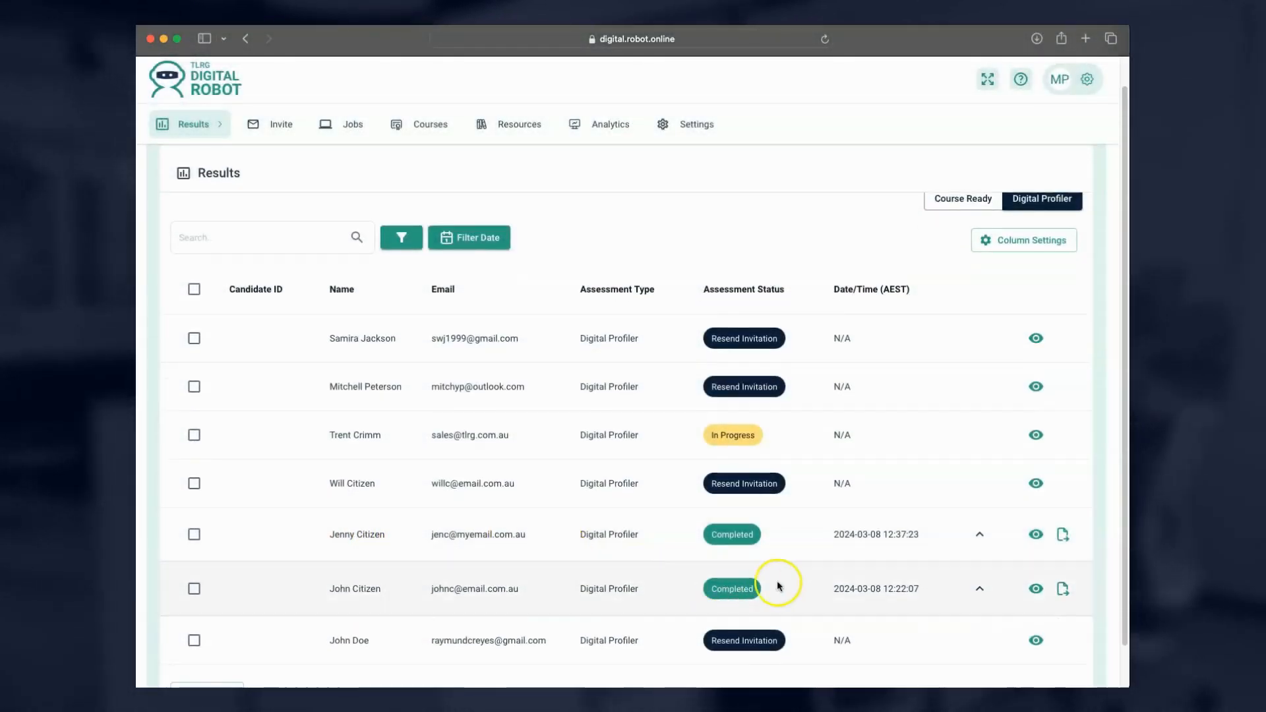
pyautogui.click(1035, 588)
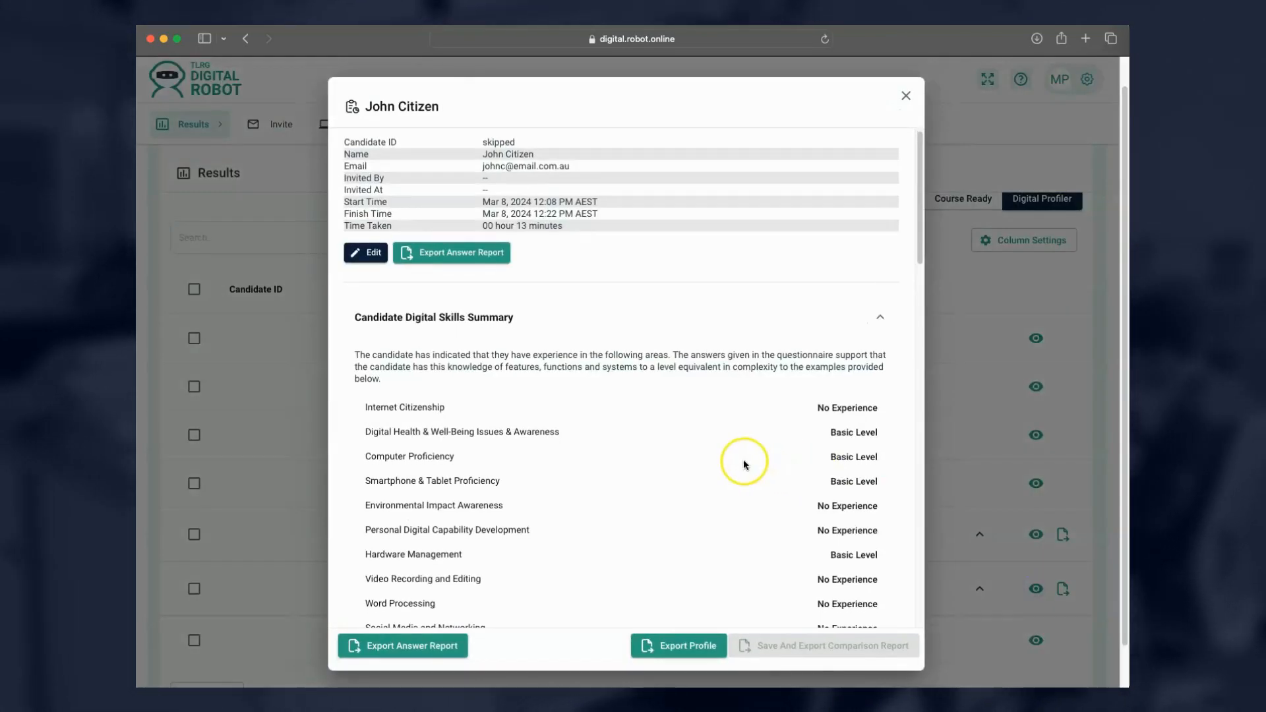
pyautogui.scroll(-5, 742, 460)
pyautogui.scroll(-10, 742, 464)
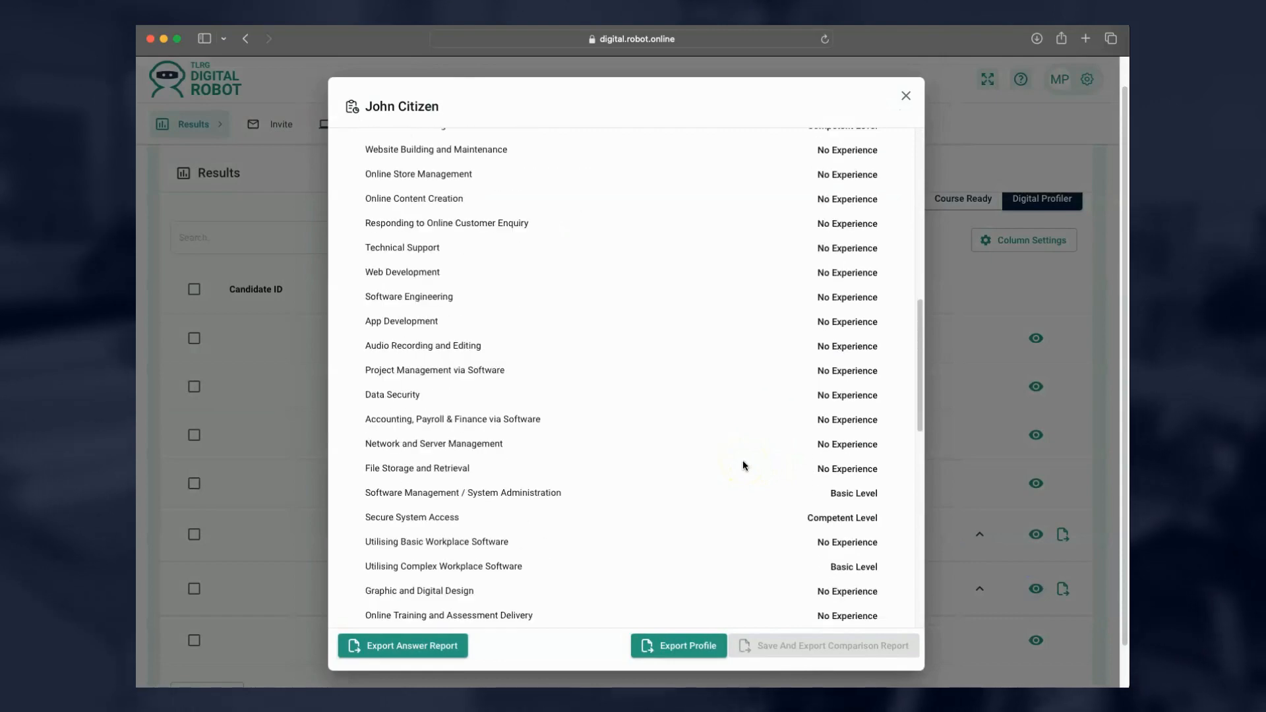
pyautogui.scroll(-6, 742, 465)
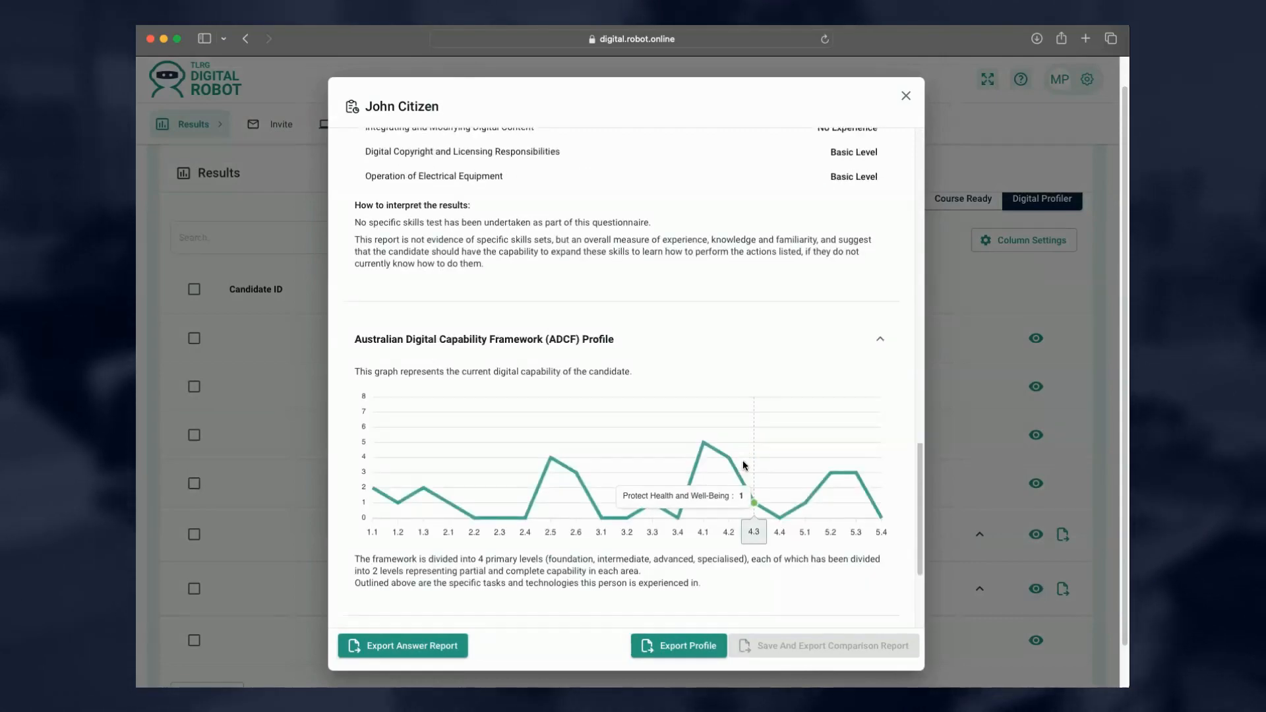
pyautogui.scroll(-2, 709, 536)
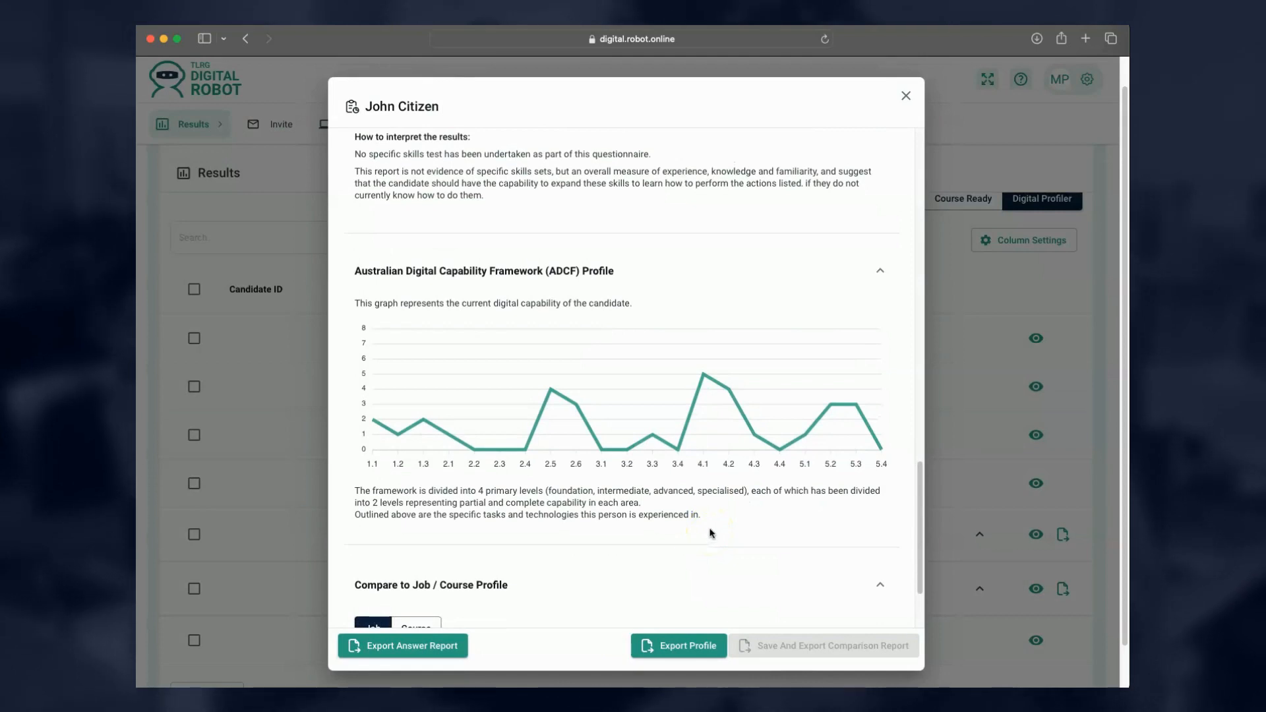
pyautogui.scroll(-2, 712, 530)
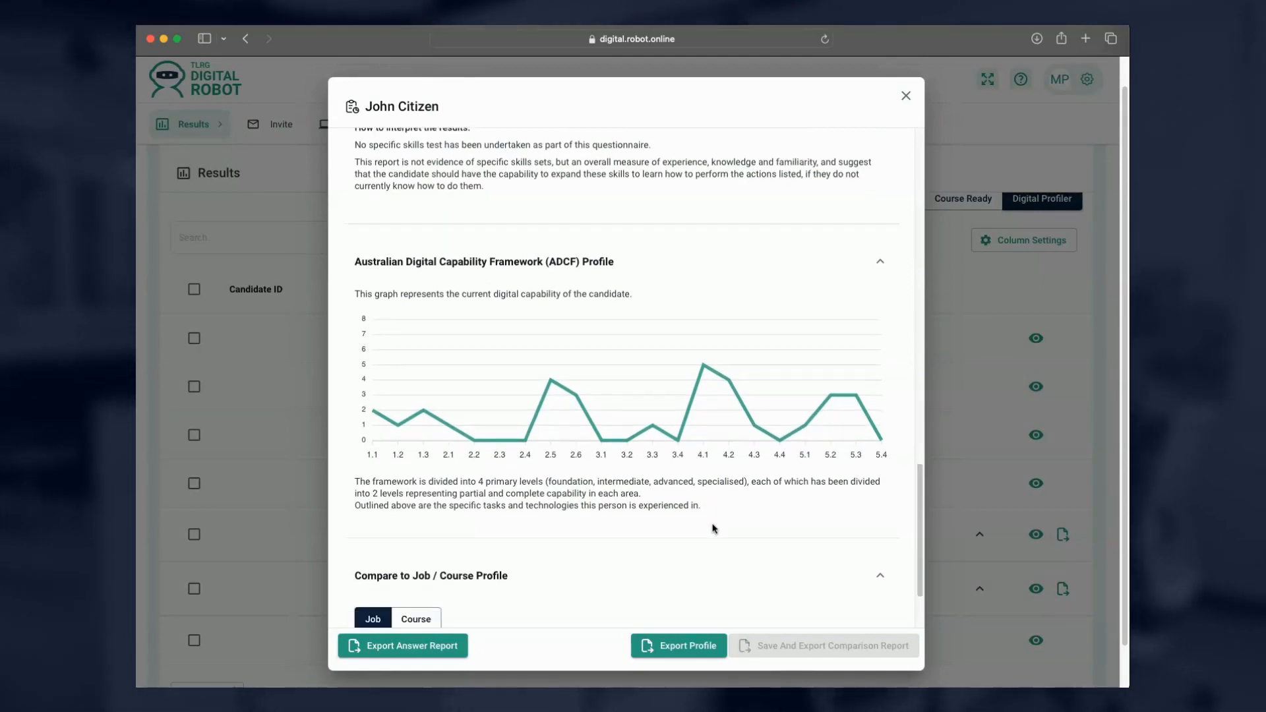
pyautogui.scroll(-1, 714, 530)
pyautogui.scroll(-1, 714, 528)
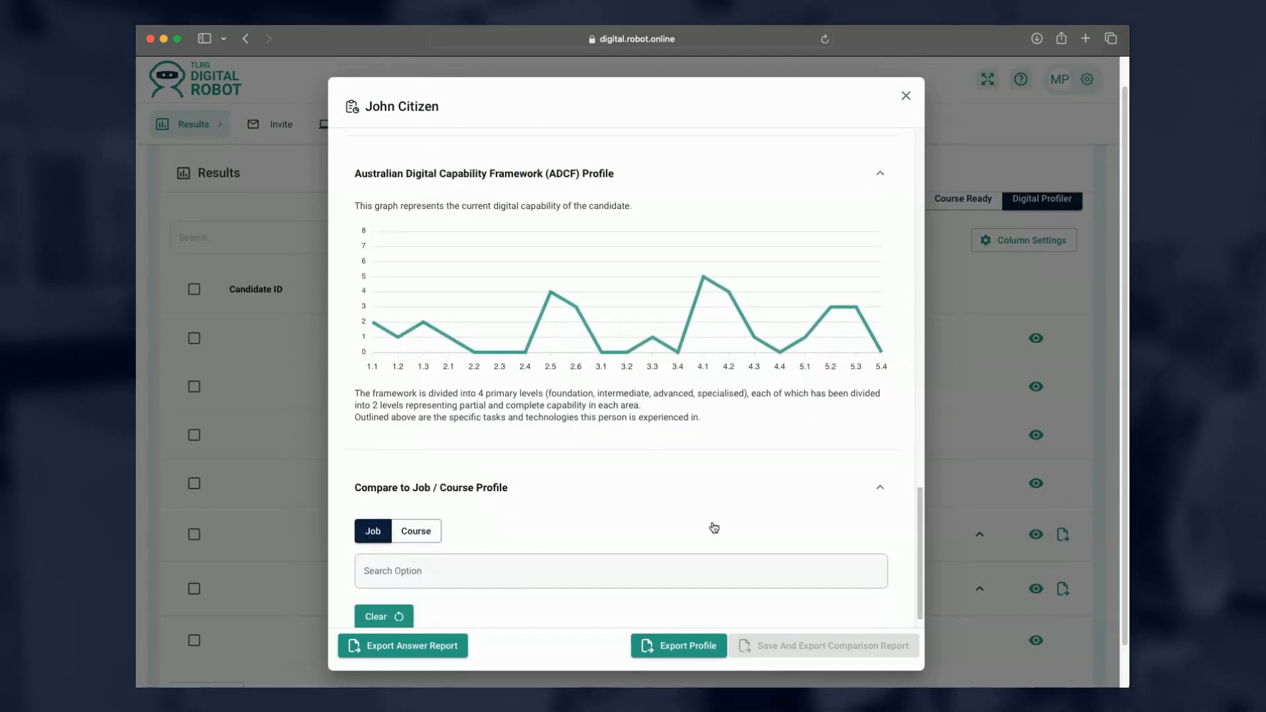
pyautogui.click(905, 97)
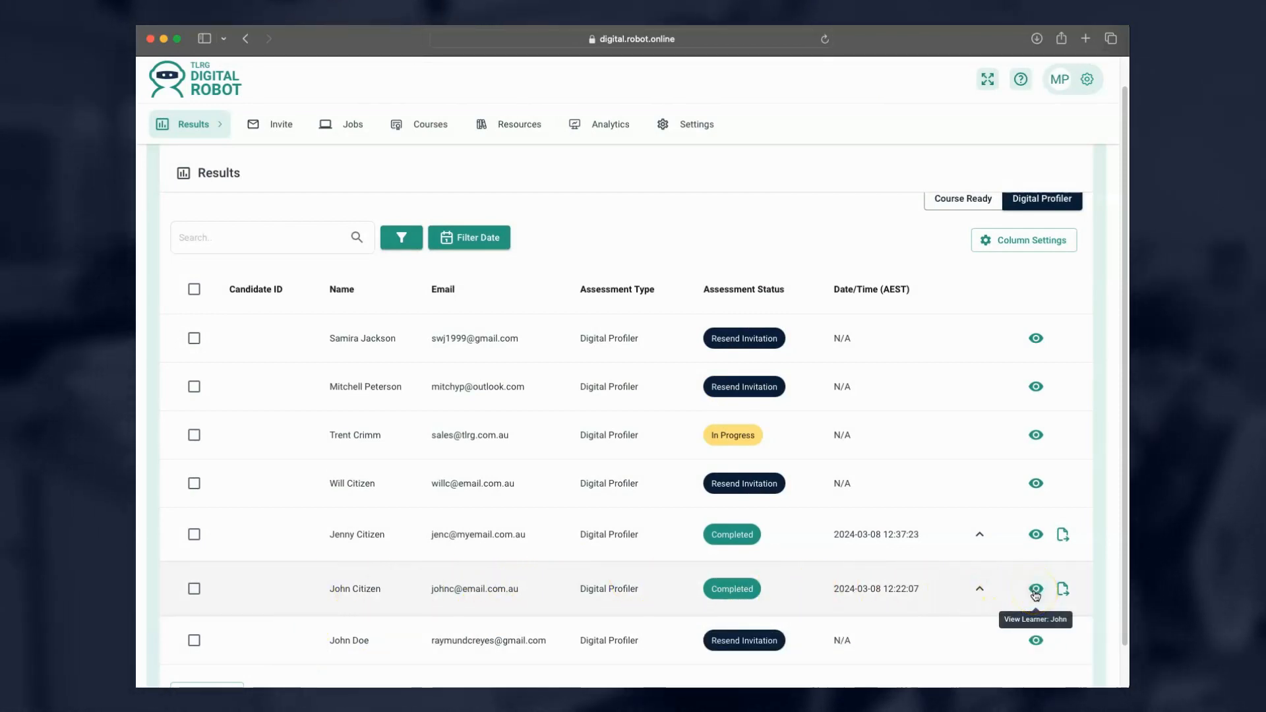
# Reopen the candidate's profile and choose course CHC42021 - Certificate IV in Community Services for comparison.
pyautogui.click(1036, 591)
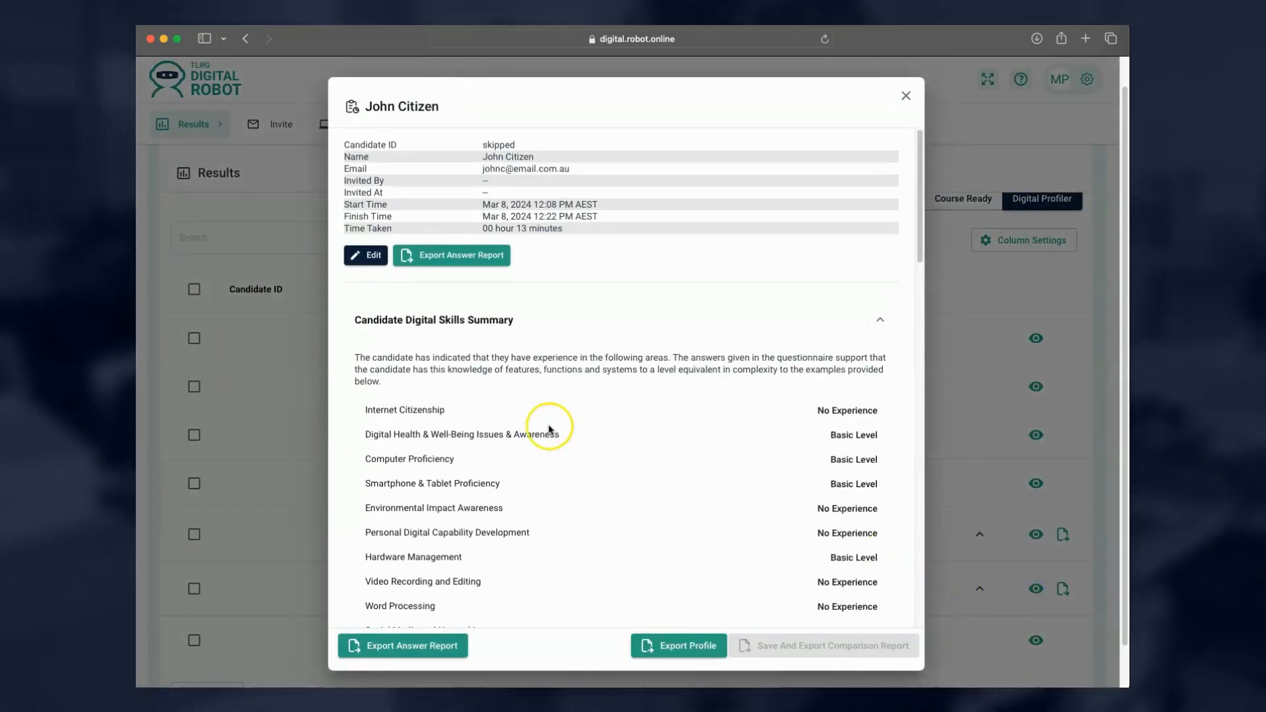
pyautogui.scroll(-1, 498, 463)
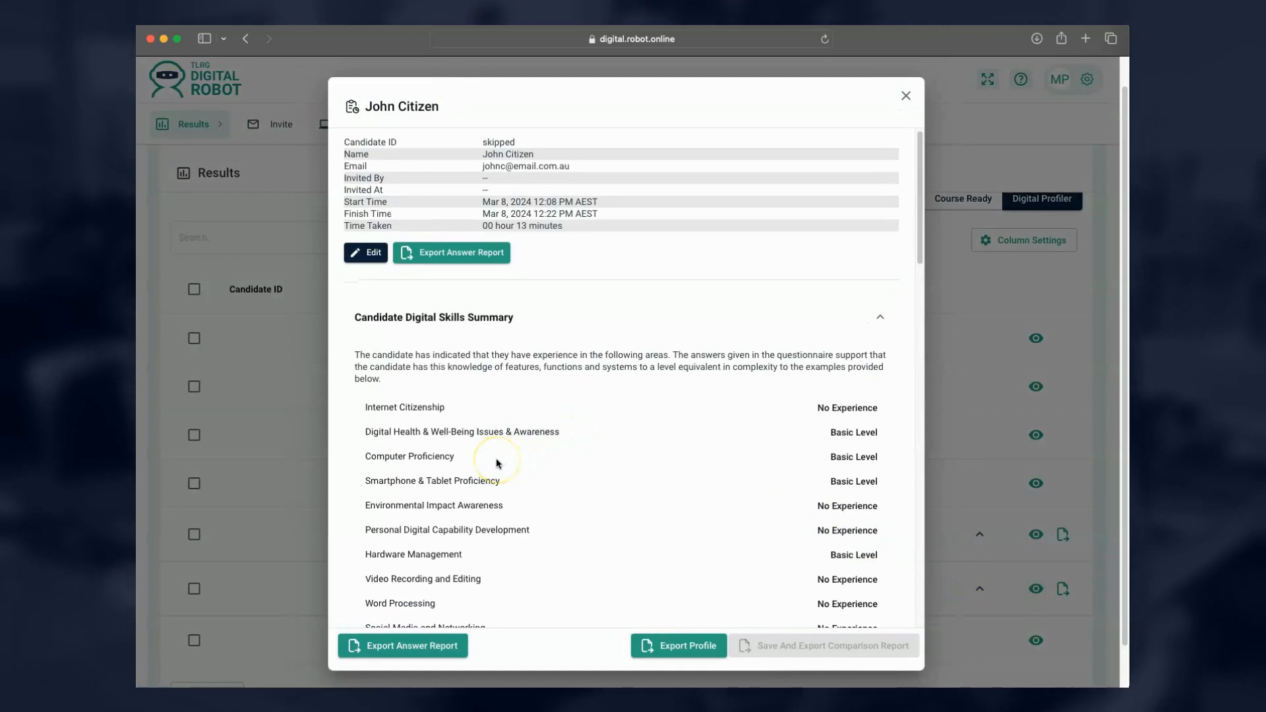
pyautogui.scroll(-15, 497, 464)
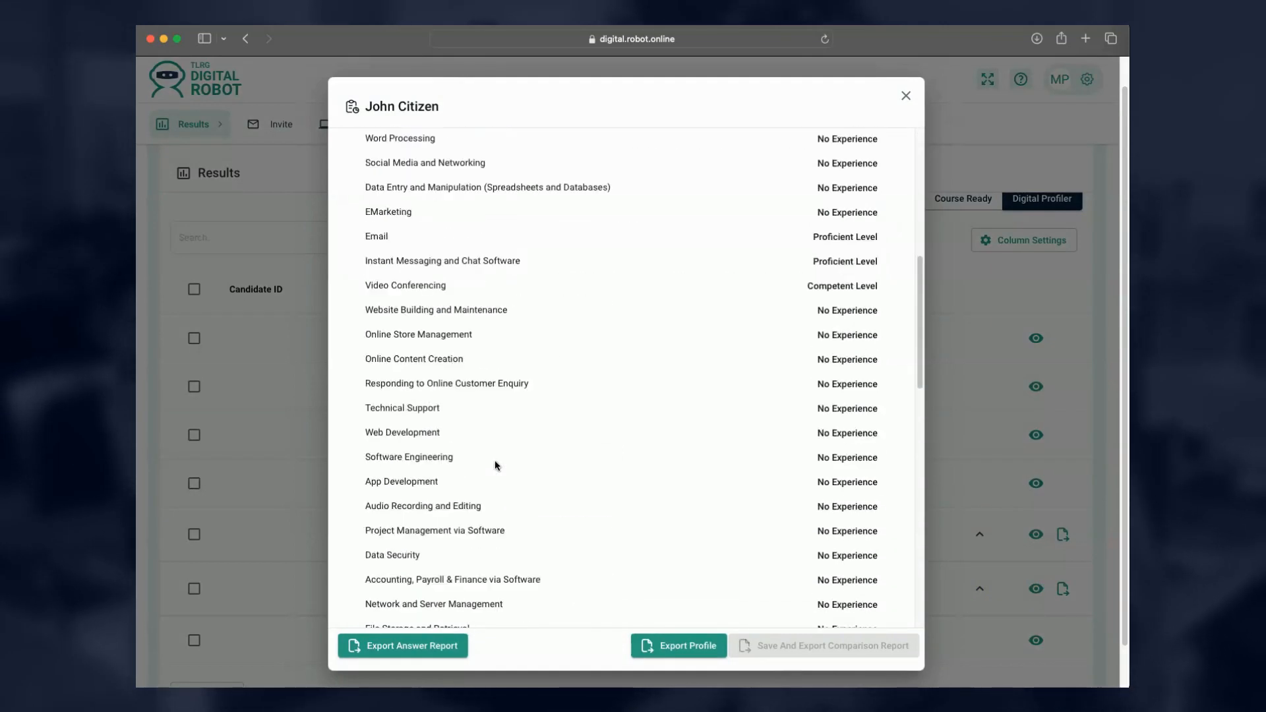
pyautogui.scroll(-8, 495, 465)
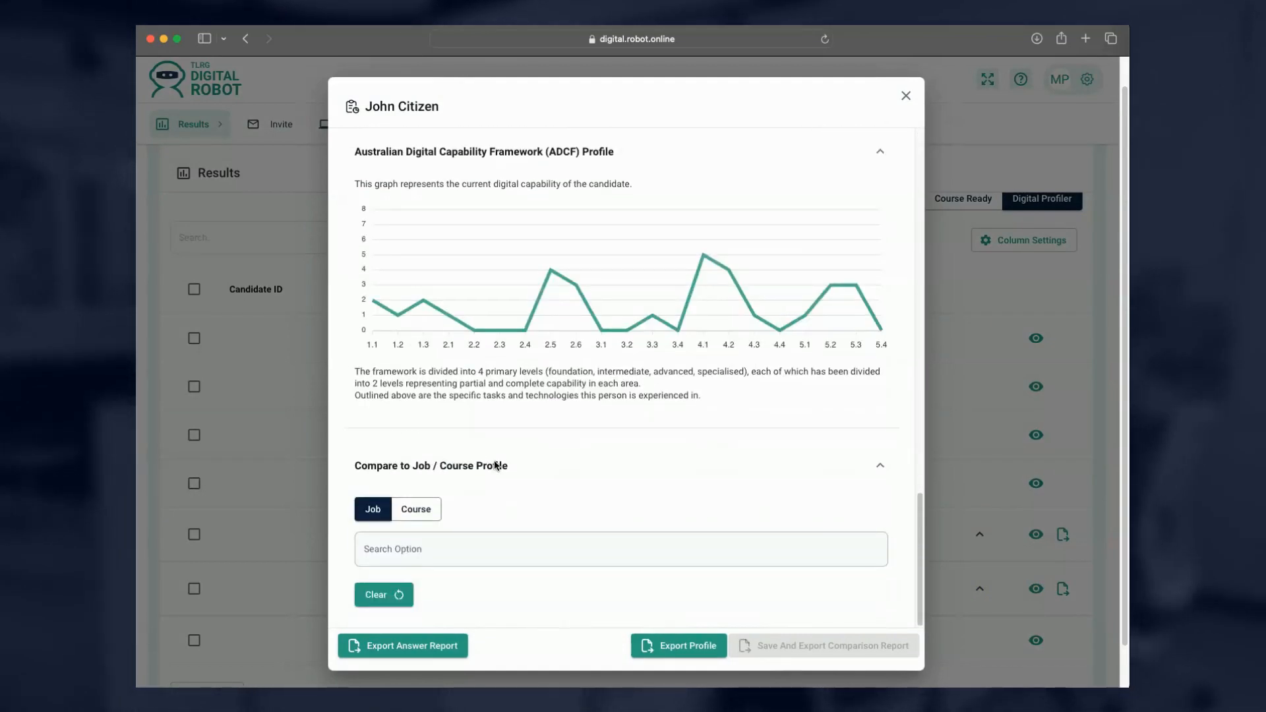
pyautogui.click(494, 488)
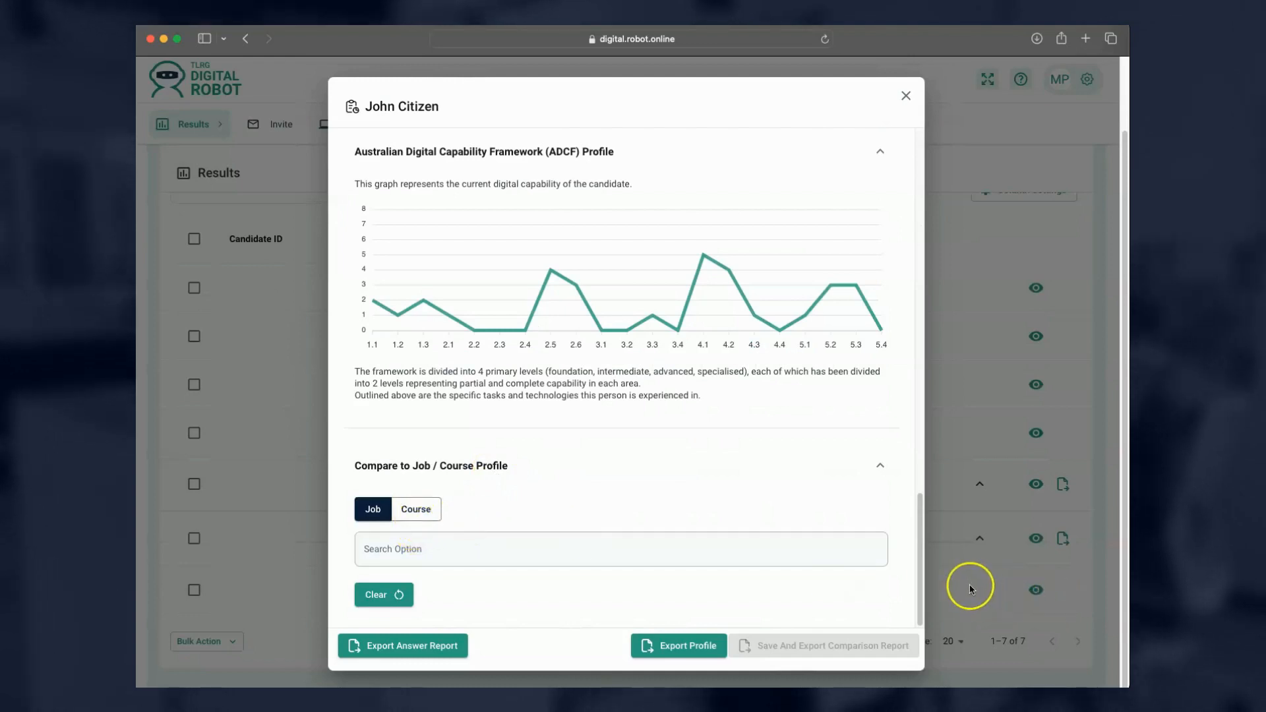
pyautogui.click(421, 511)
pyautogui.click(405, 548)
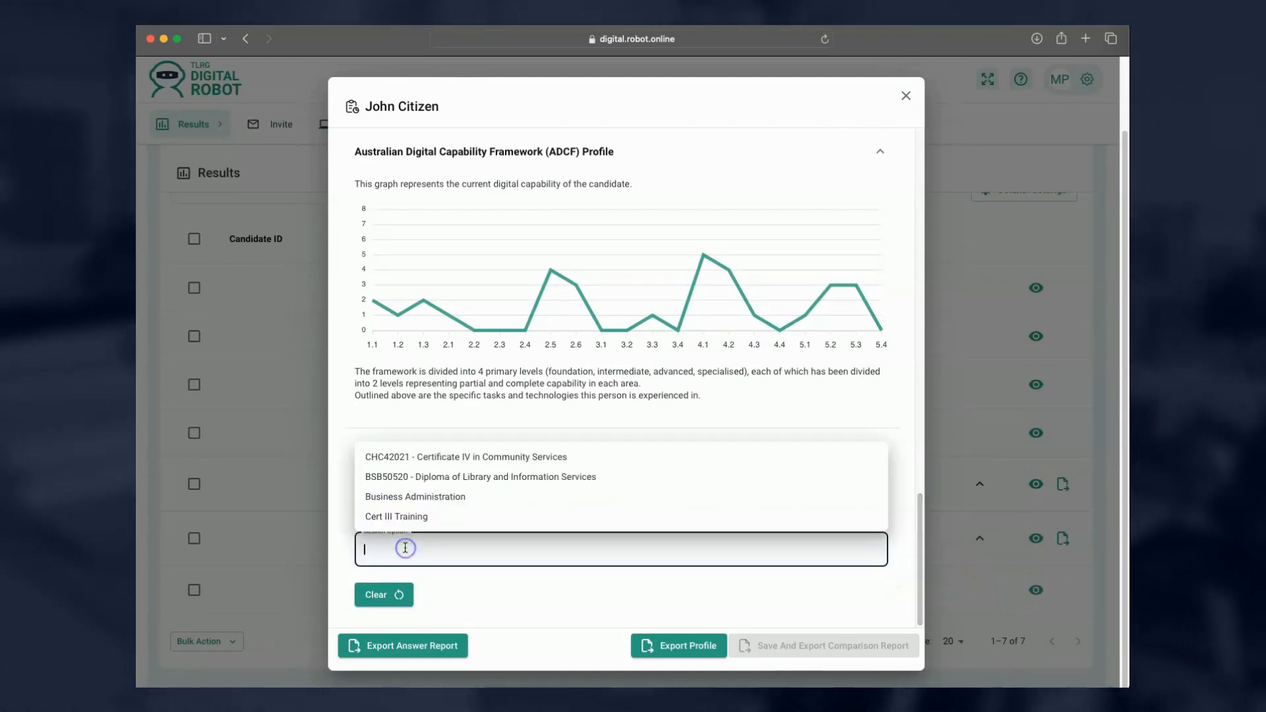
pyautogui.click(434, 457)
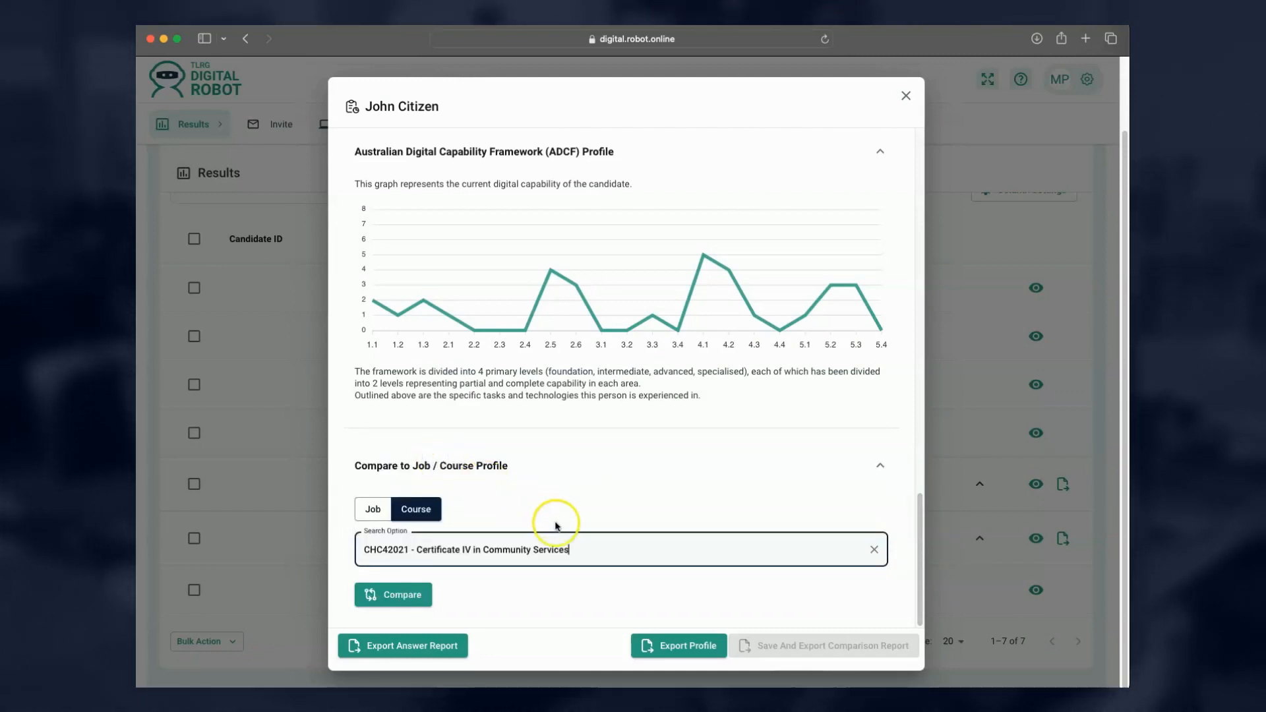
# Run the CHC42021 comparison, review the skills graph, gap analysis and recommendations, then close the window.
pyautogui.click(408, 596)
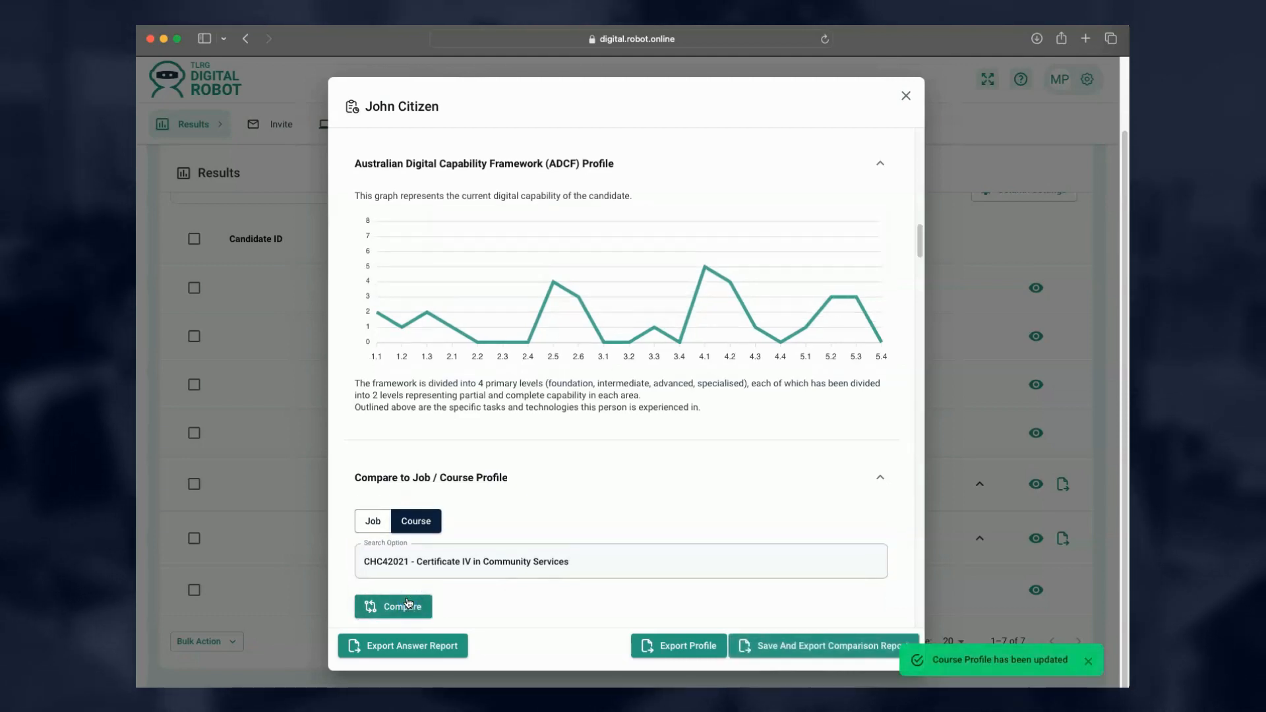
pyautogui.scroll(-5, 544, 588)
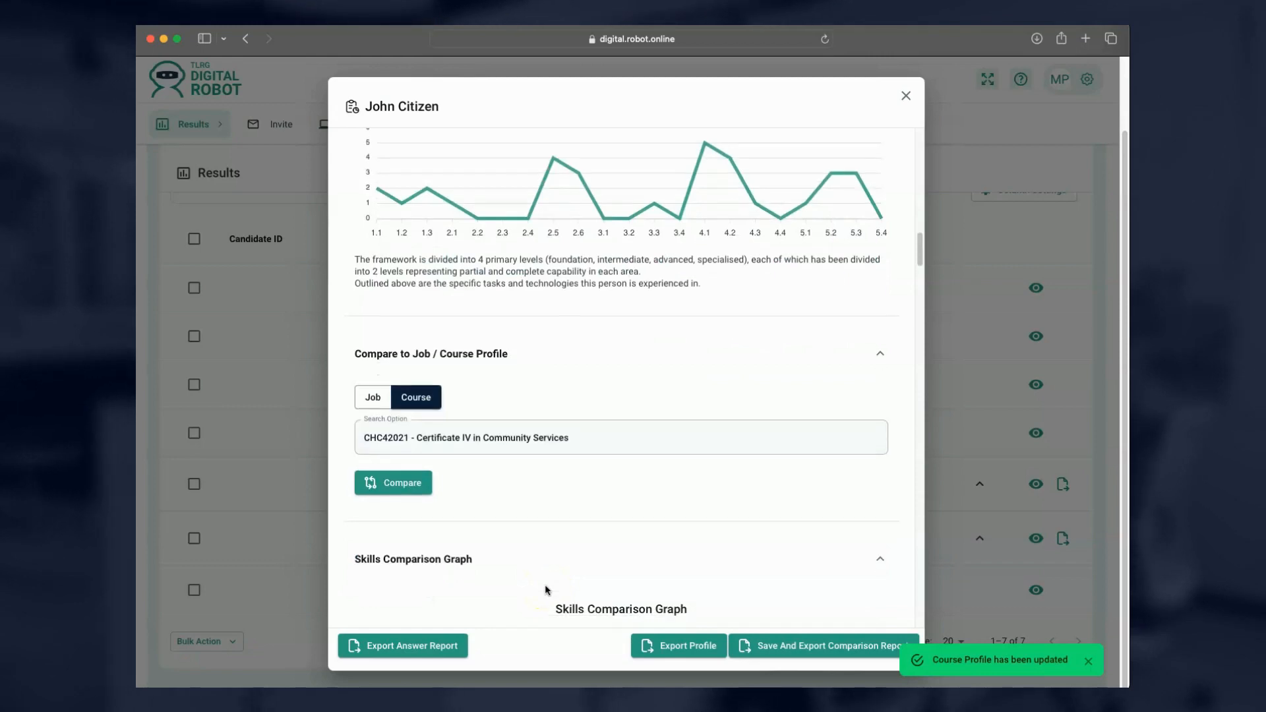
pyautogui.scroll(-5, 546, 588)
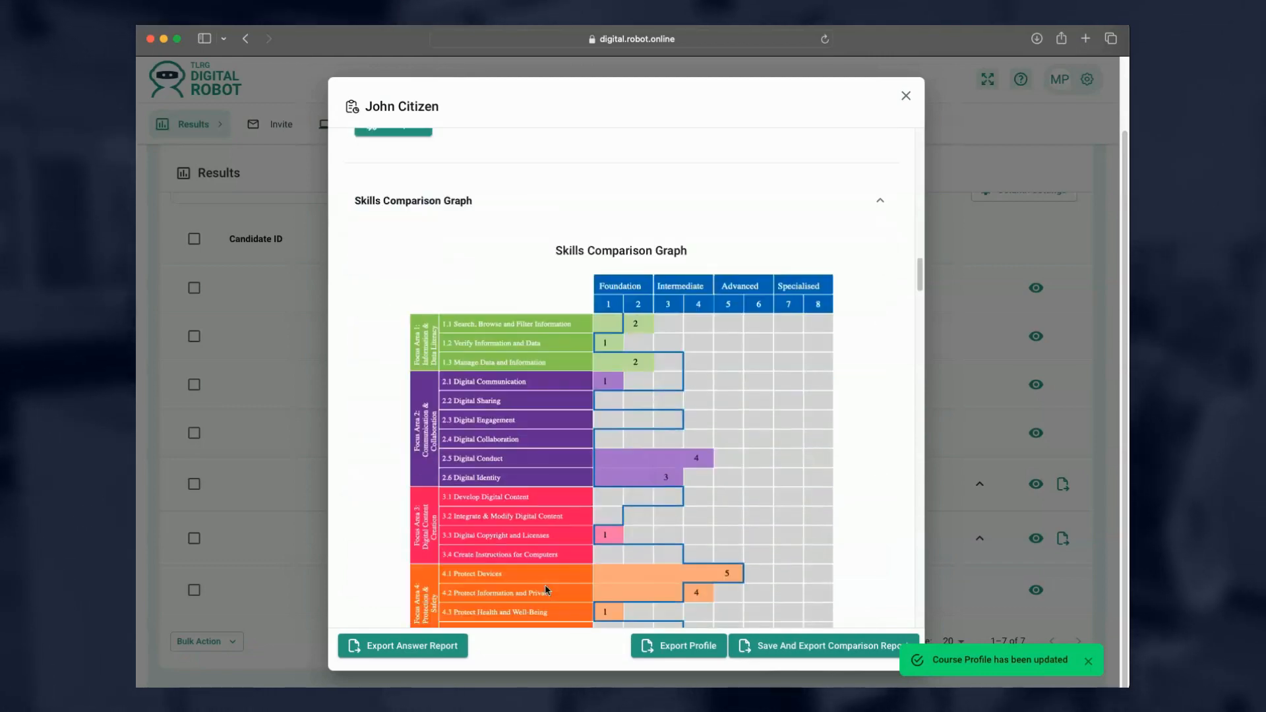
pyautogui.scroll(-6, 545, 585)
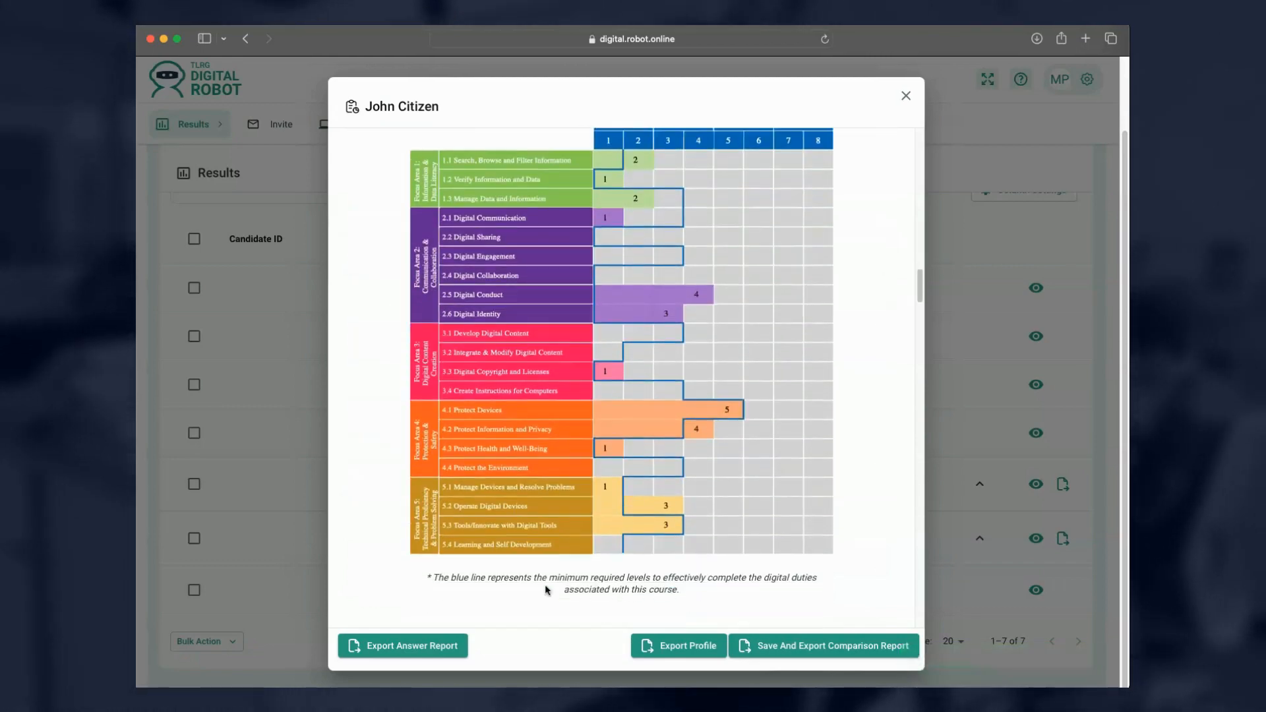
pyautogui.scroll(-2, 545, 589)
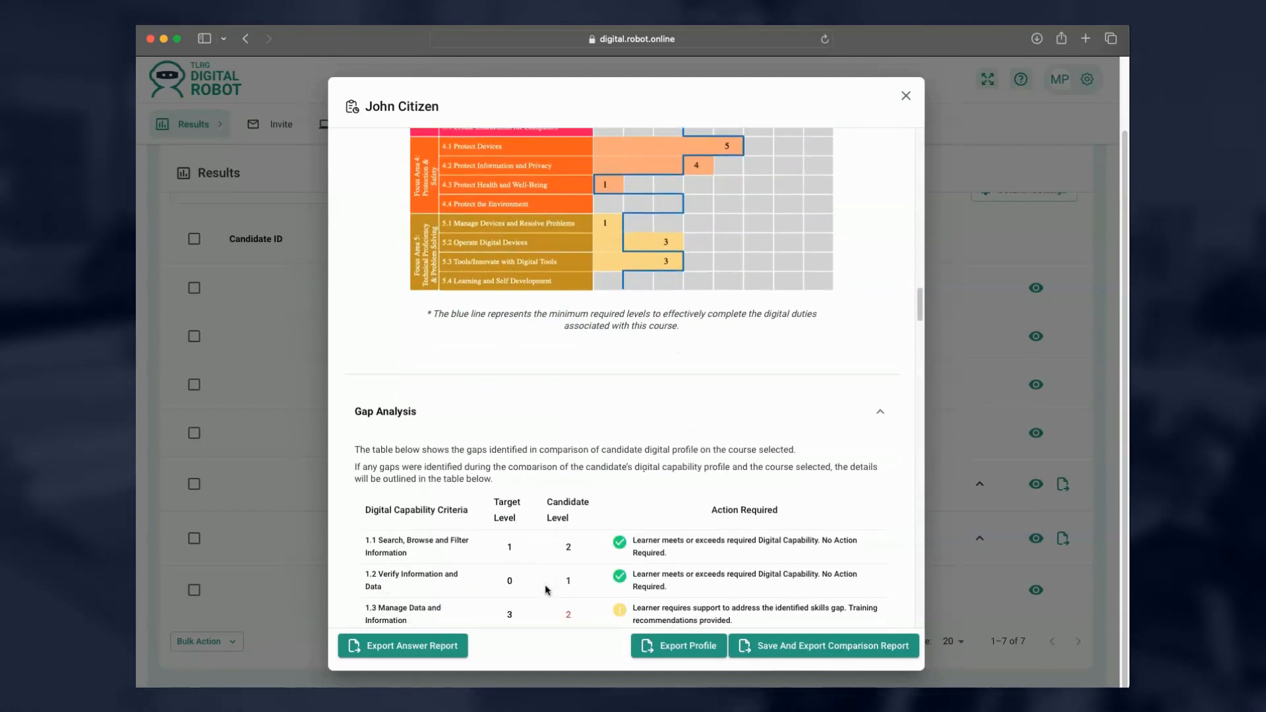
pyautogui.scroll(-9, 546, 589)
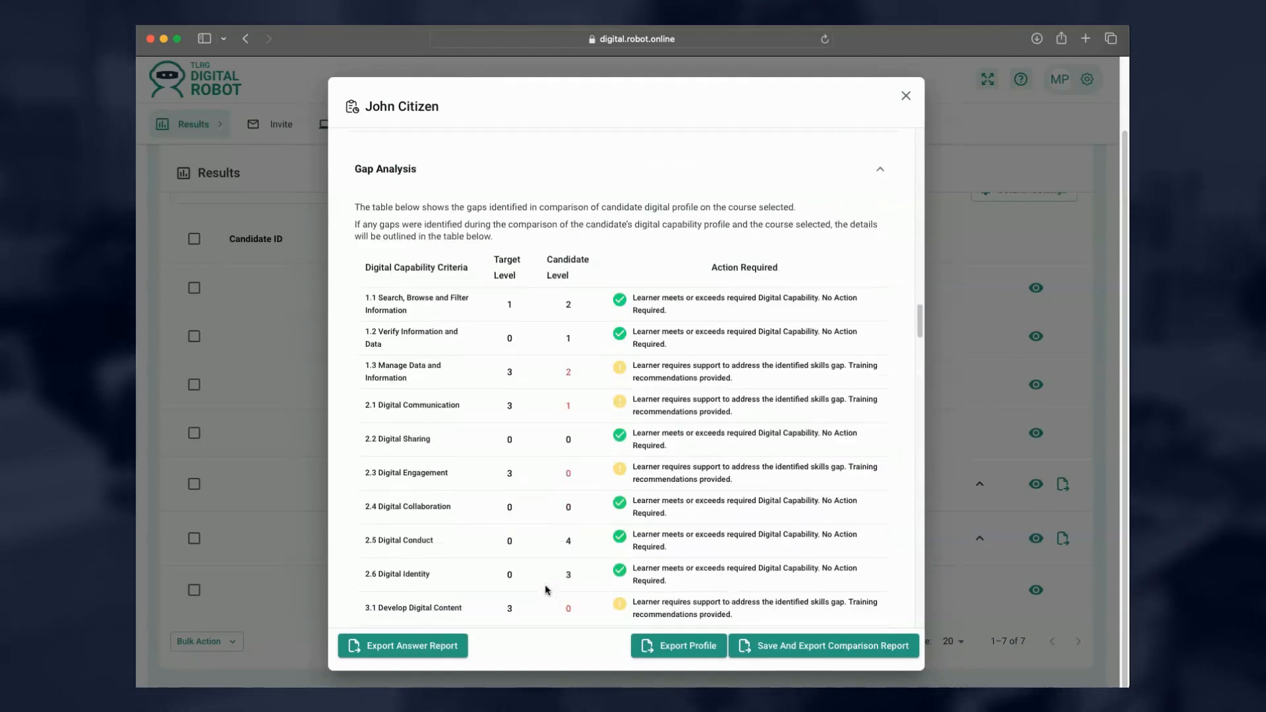
pyautogui.scroll(-10, 546, 589)
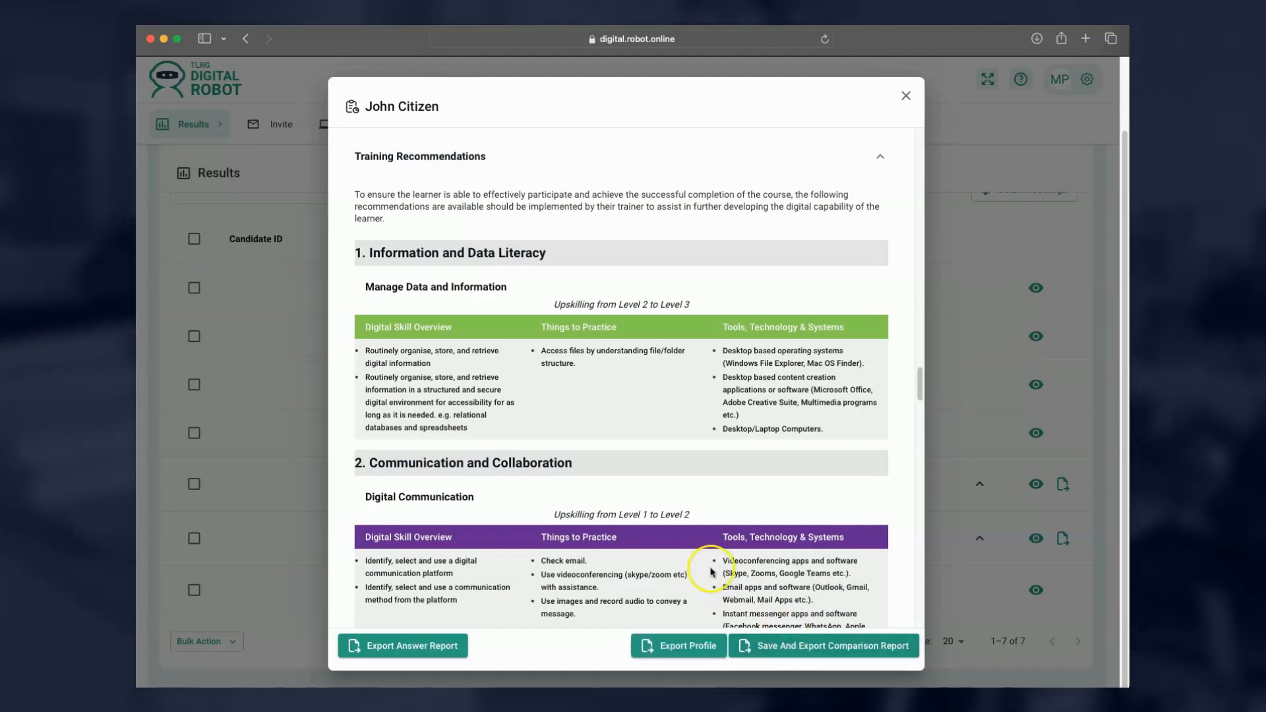
pyautogui.scroll(10, 683, 574)
pyautogui.scroll(15, 685, 578)
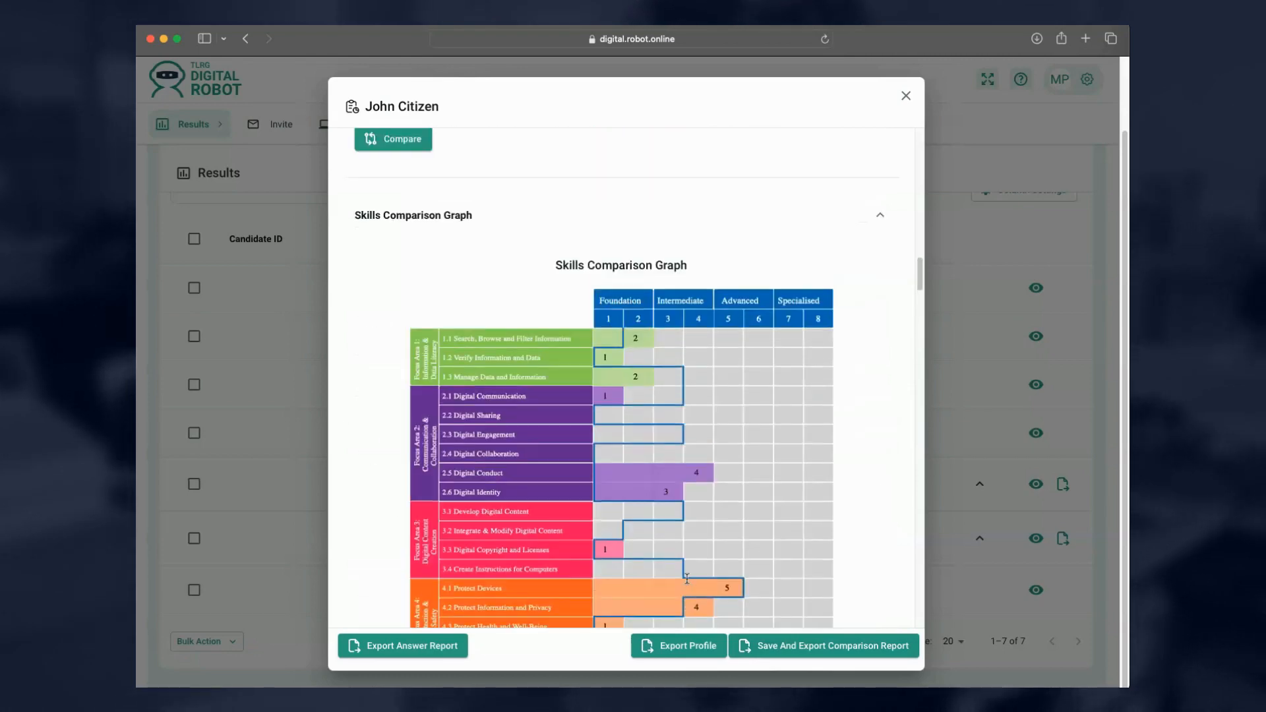
pyautogui.click(908, 97)
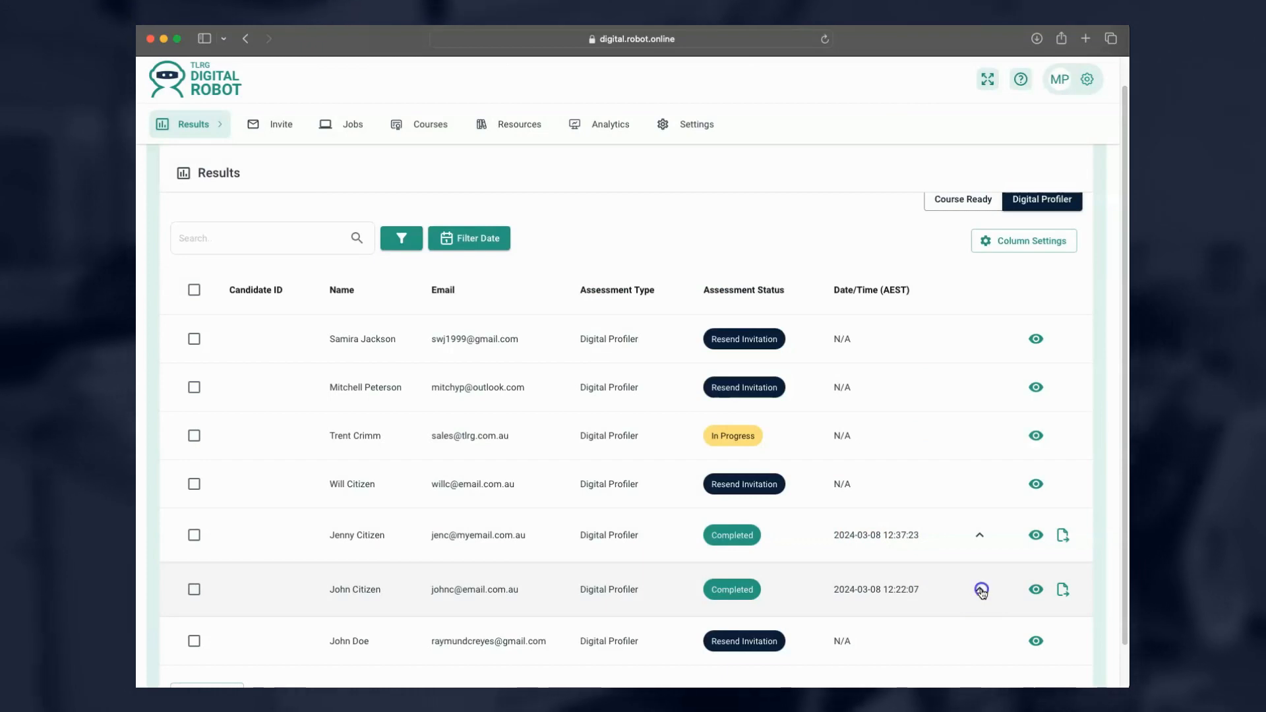
# Expand the candidate's Comparisons panel in the Results list to show their saved comparisons.
pyautogui.click(981, 589)
pyautogui.scroll(-3, 981, 591)
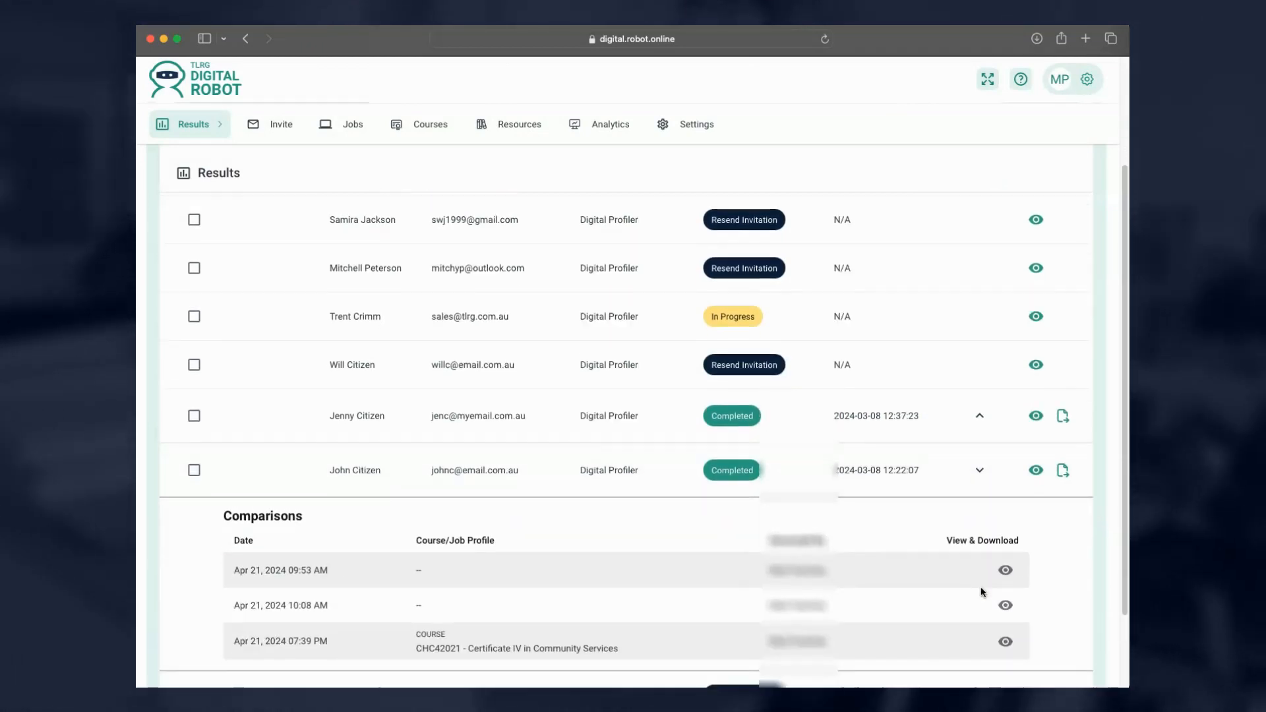
pyautogui.scroll(-3, 981, 591)
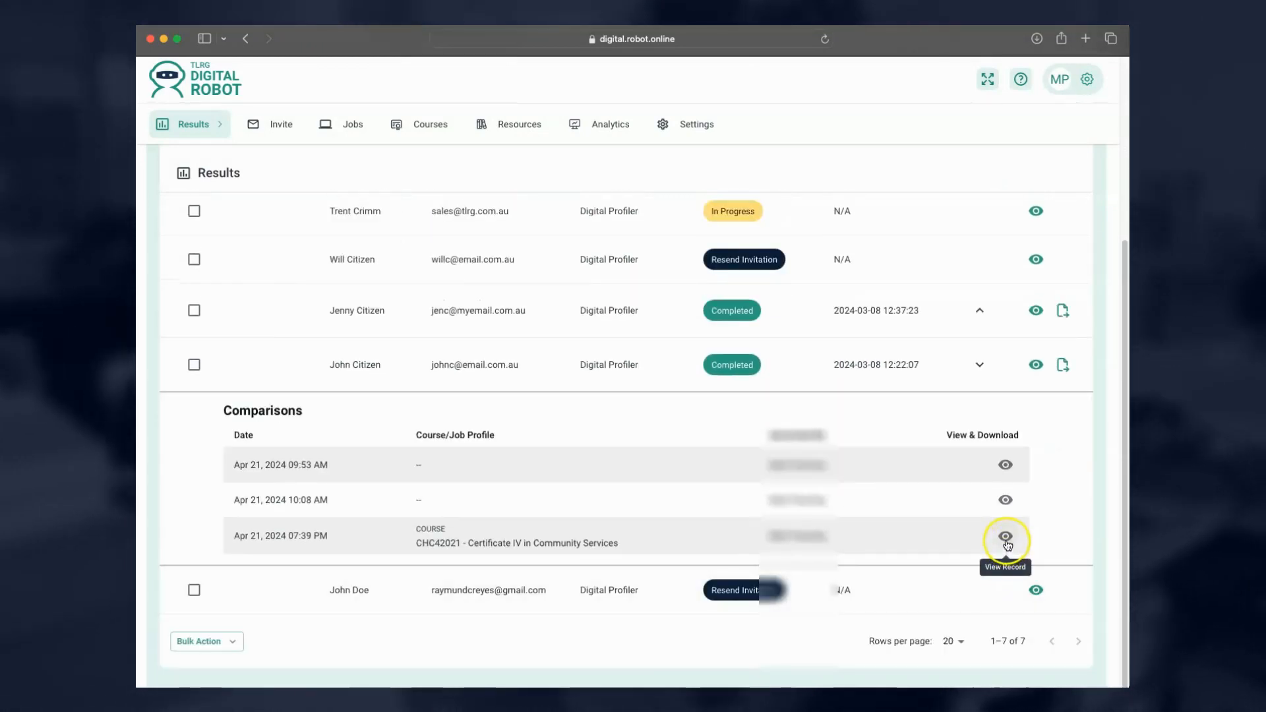
pyautogui.click(980, 369)
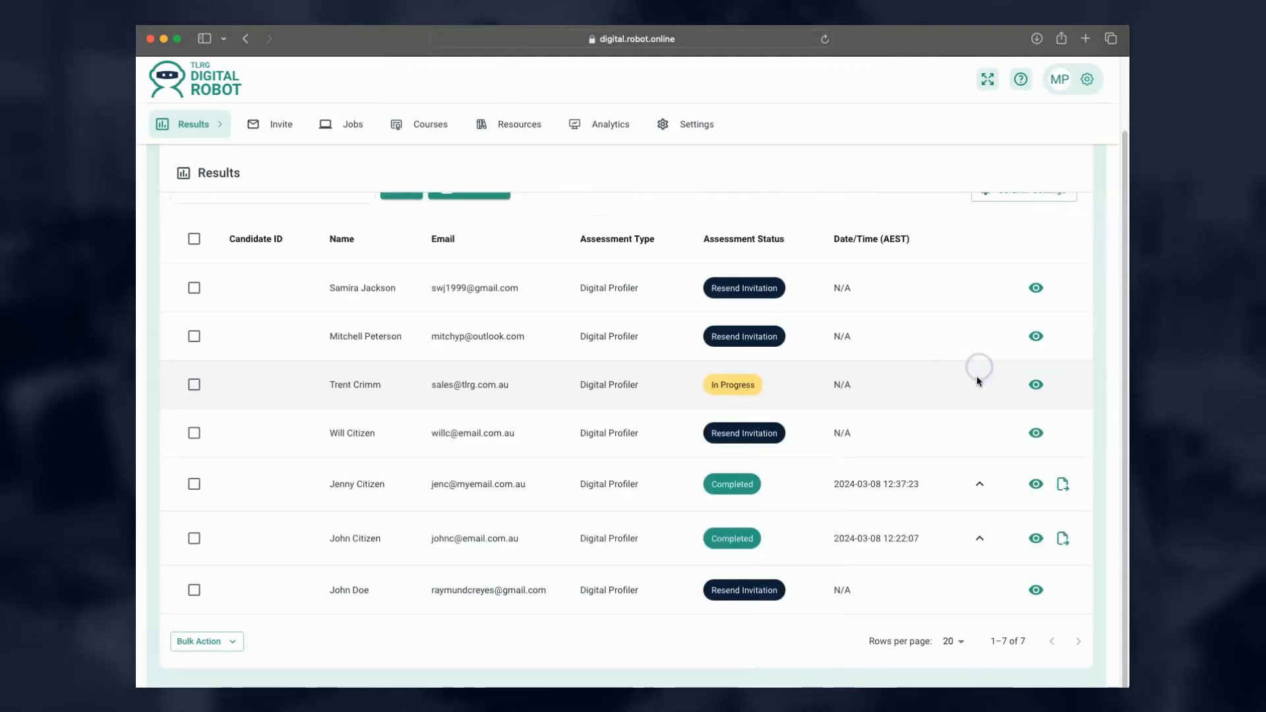
pyautogui.click(980, 537)
pyautogui.scroll(-4, 980, 538)
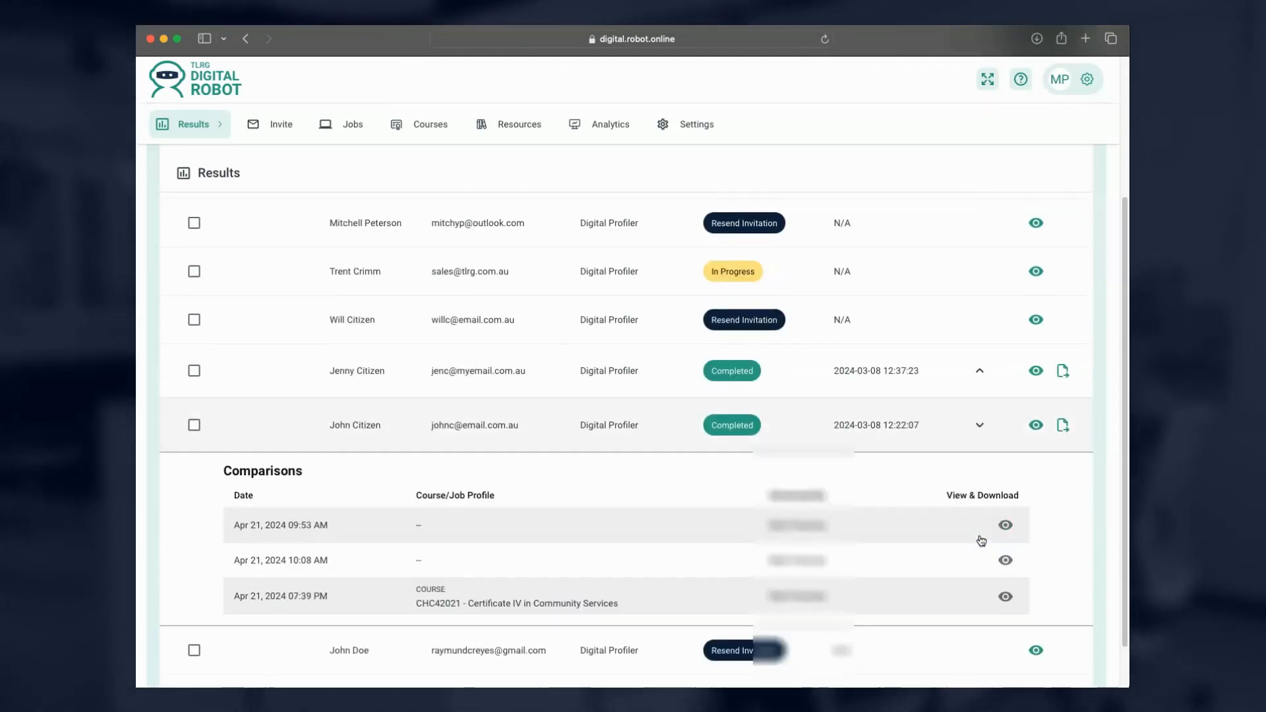
pyautogui.scroll(-1, 979, 540)
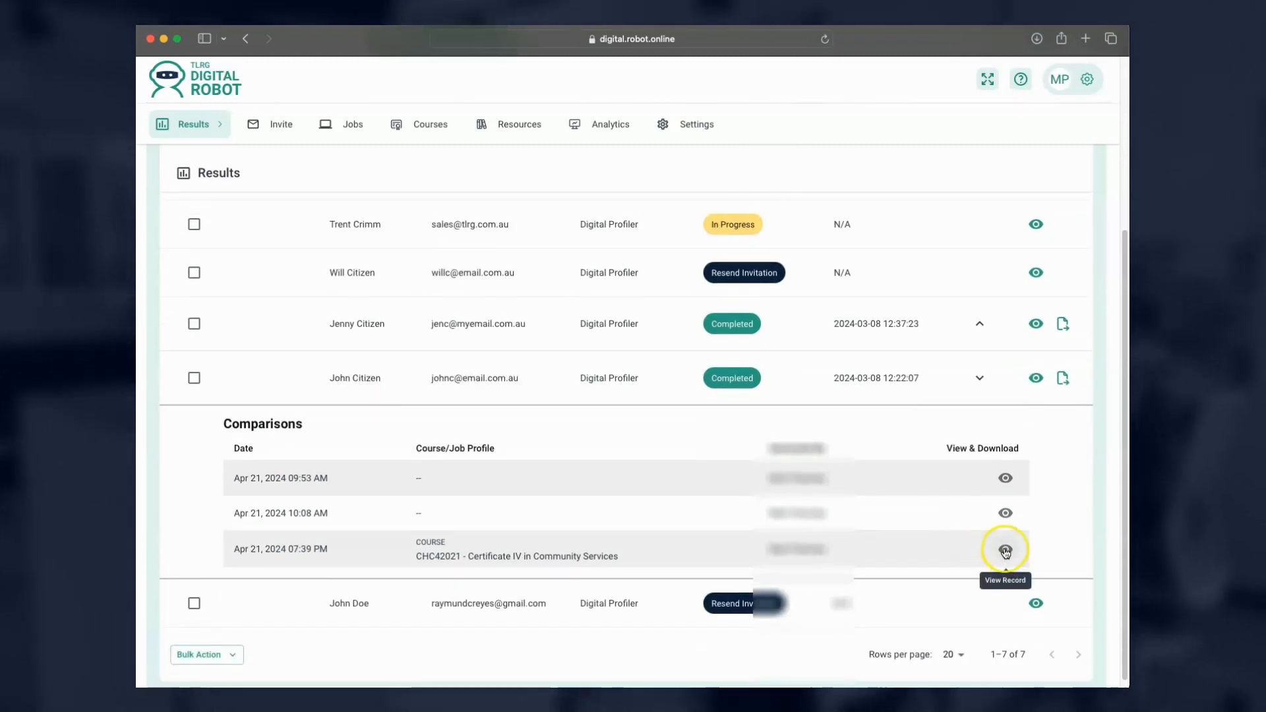
# Review the saved CHC42021 course comparison record, then close it.
pyautogui.click(1004, 550)
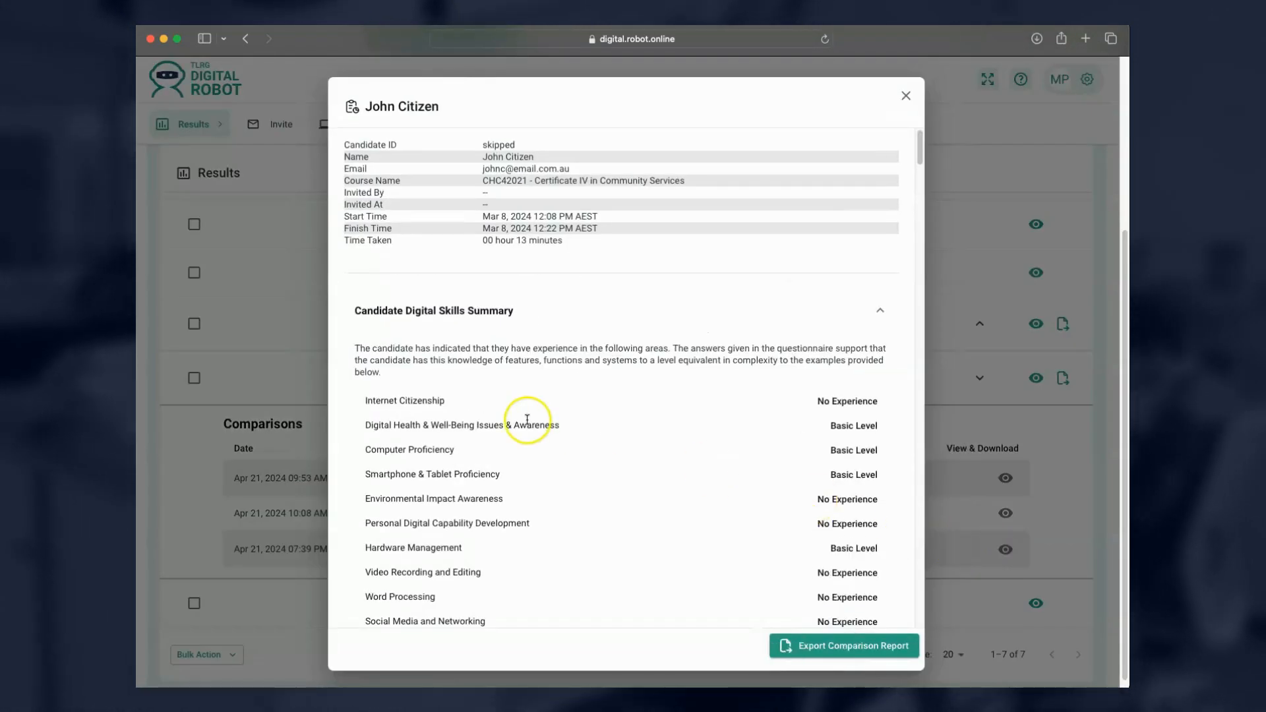
pyautogui.scroll(-3, 526, 420)
pyautogui.scroll(-15, 527, 420)
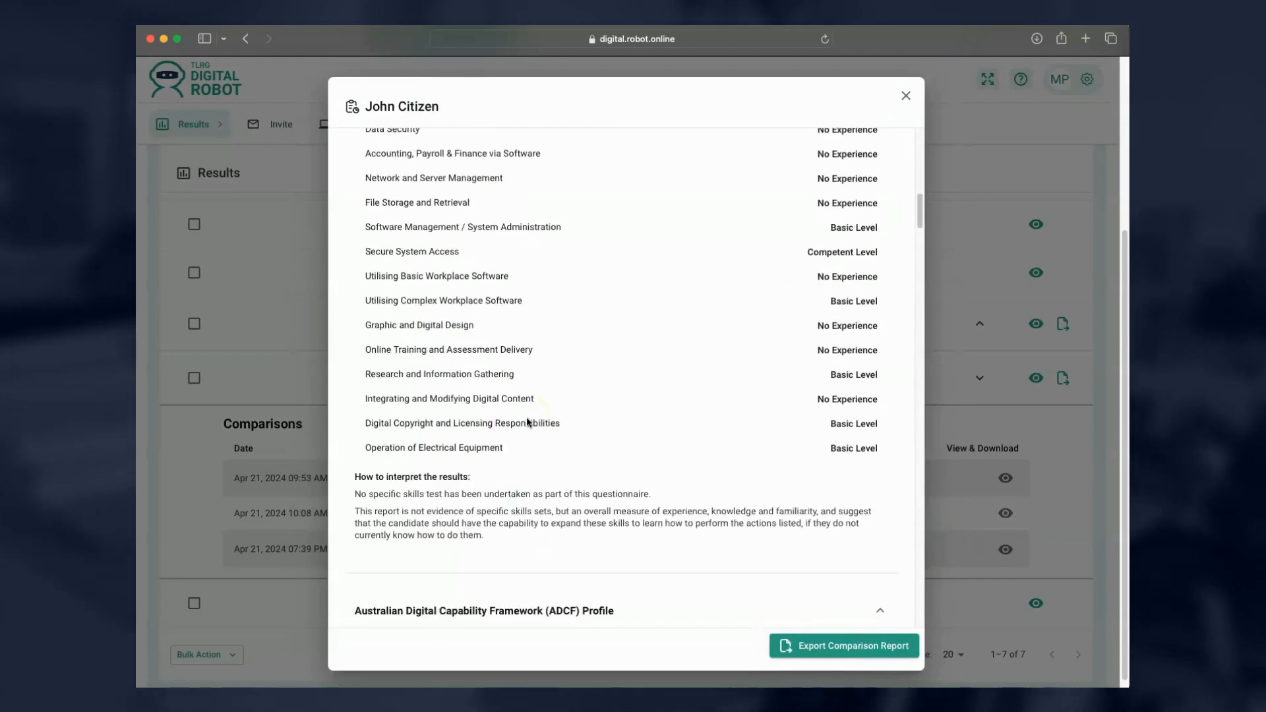
pyautogui.scroll(-15, 527, 422)
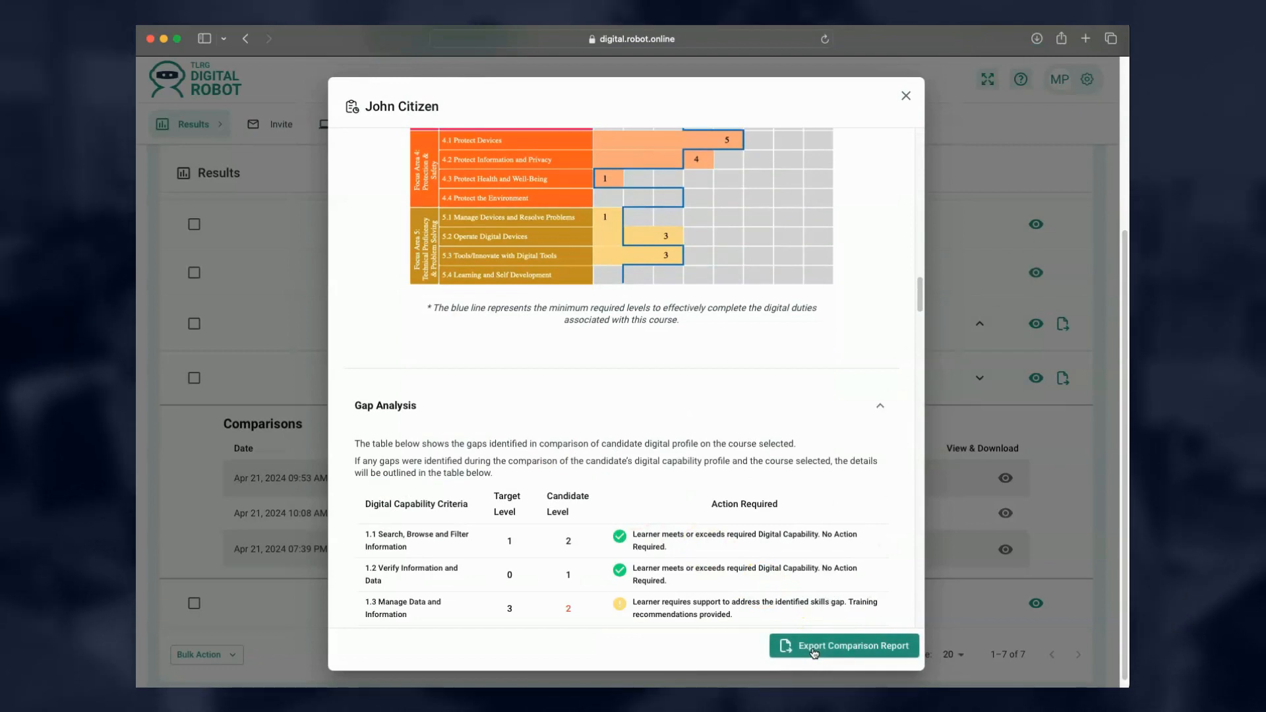
pyautogui.click(907, 96)
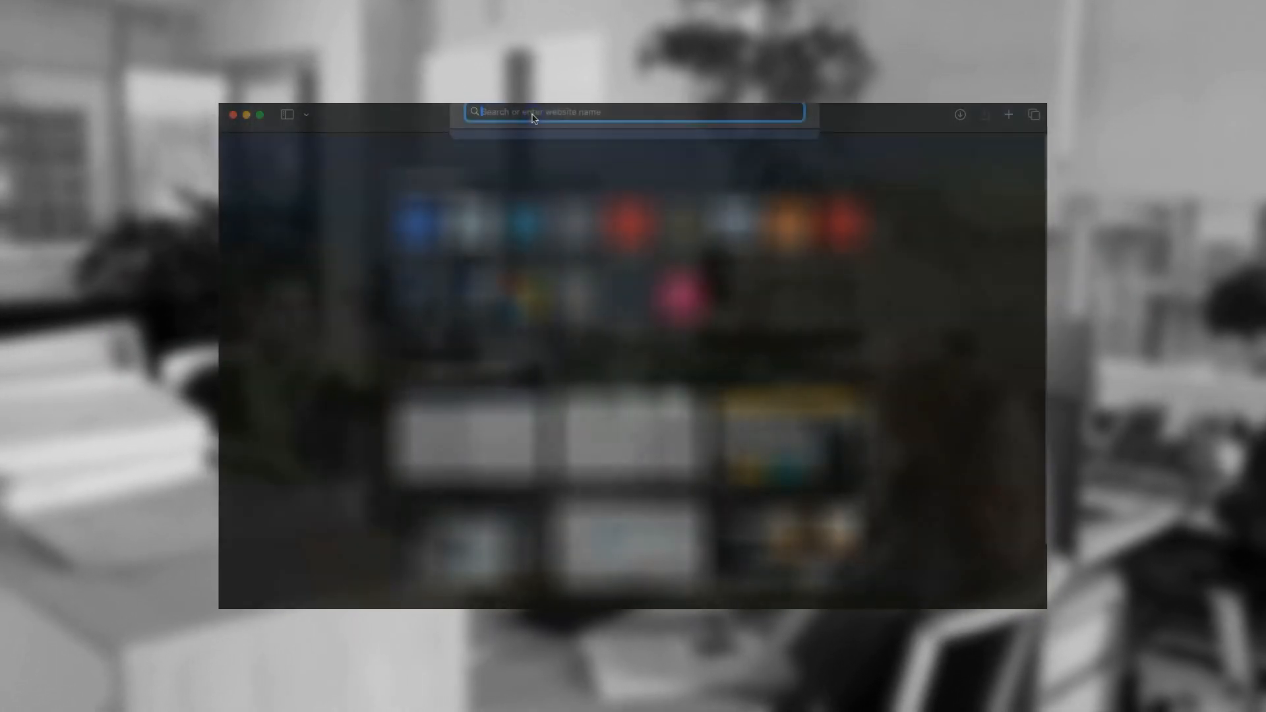
# Go to support.digital.robot.online in Safari to load the support knowledge base.
pyautogui.write('support.digital.robot.online')
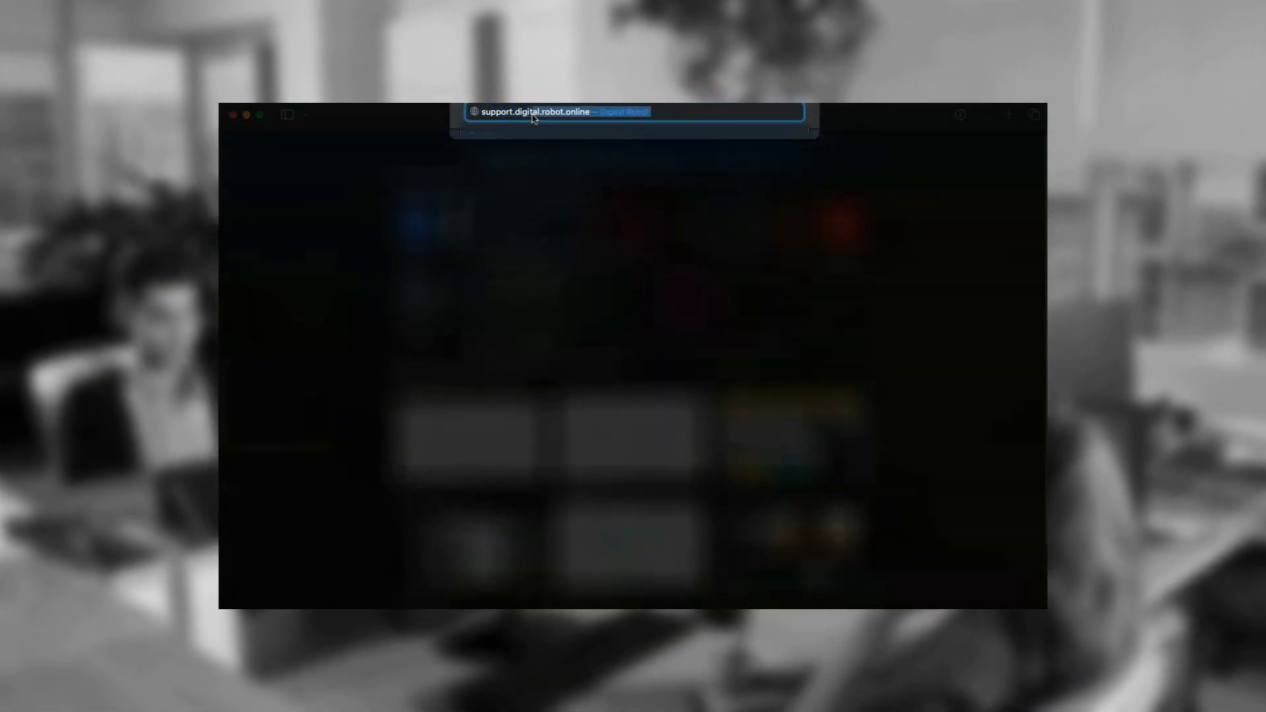
pyautogui.write('.robot.o')
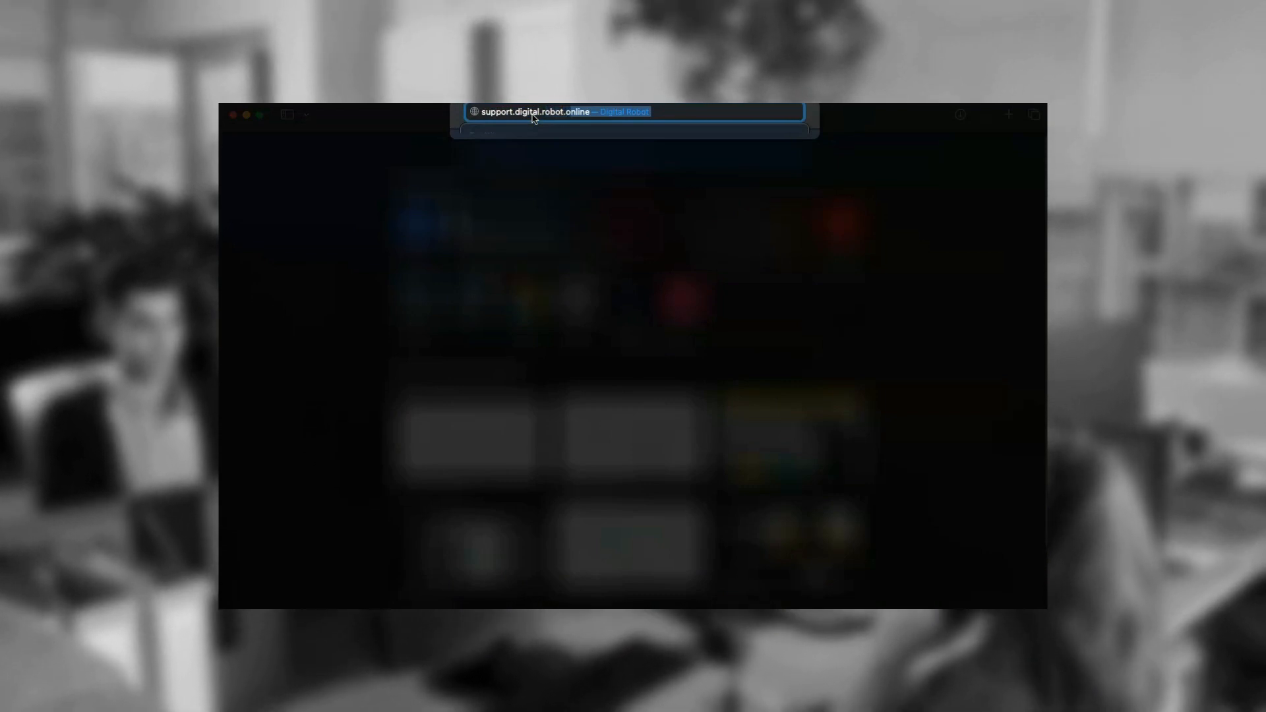
pyautogui.press('Return')
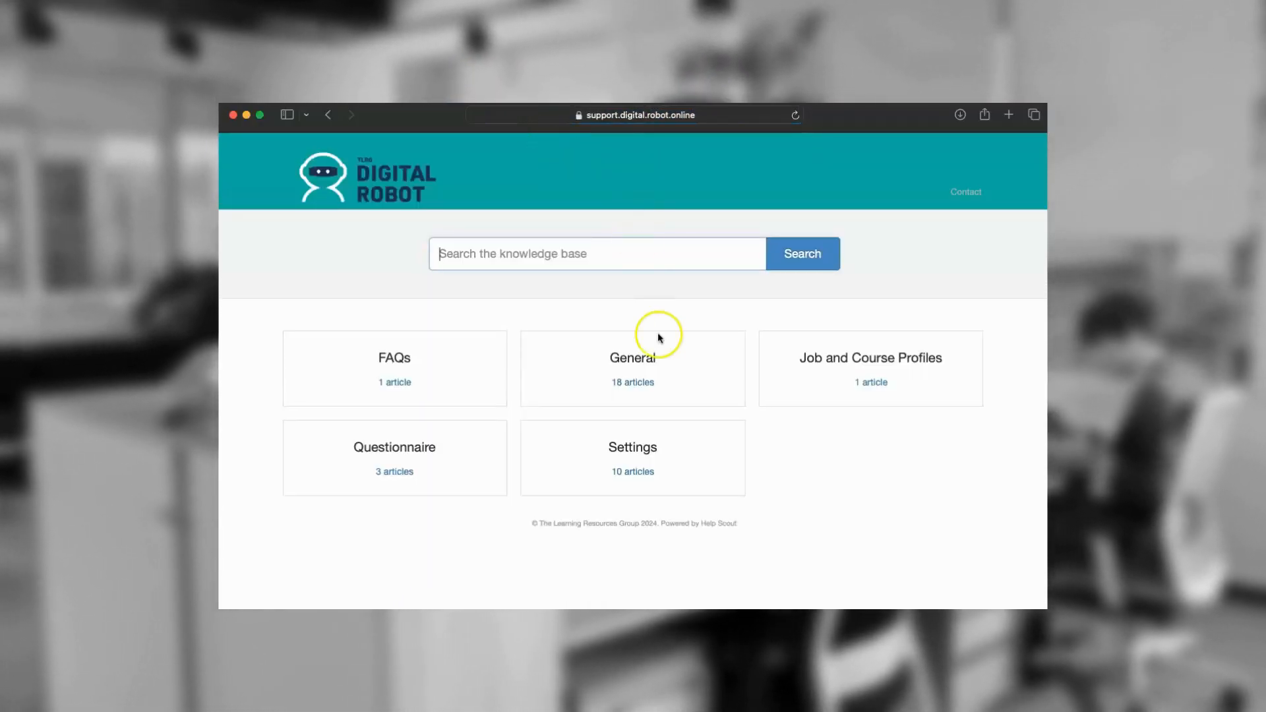
# Browse the General category and another category, then return to the General article list.
pyautogui.click(666, 373)
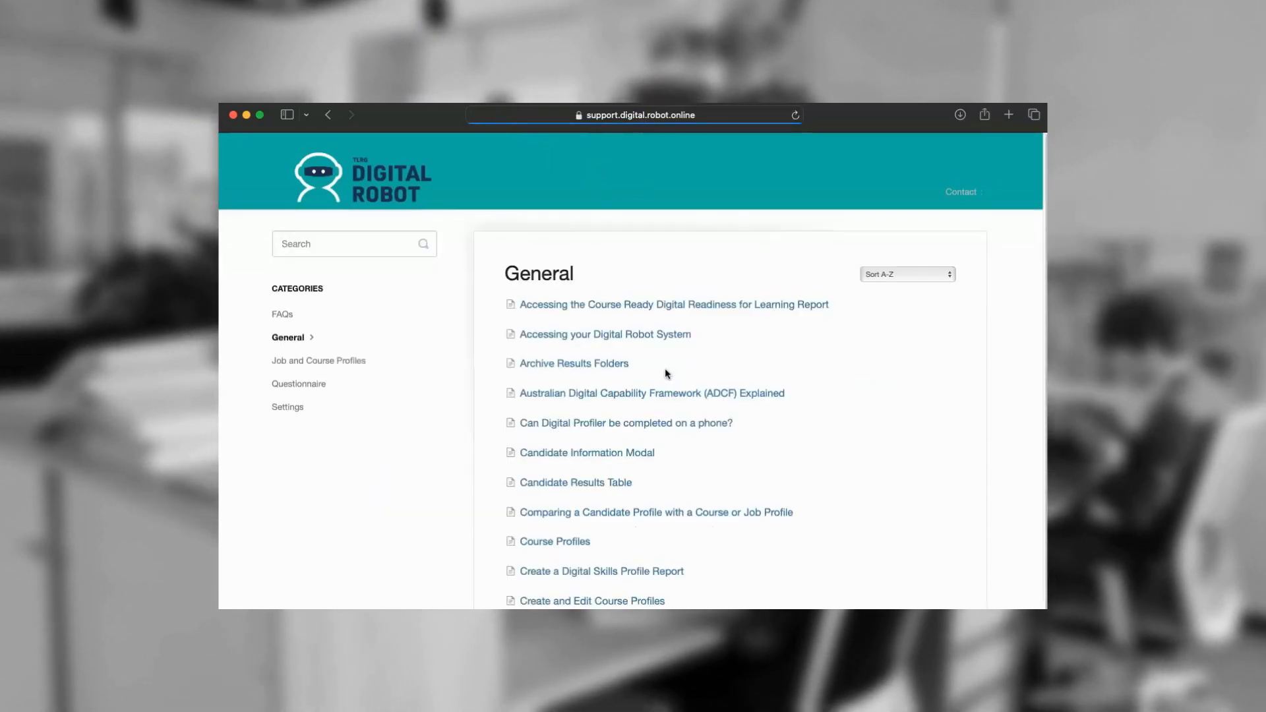
pyautogui.scroll(-2, 665, 373)
pyautogui.scroll(-2, 665, 370)
pyautogui.scroll(4, 647, 354)
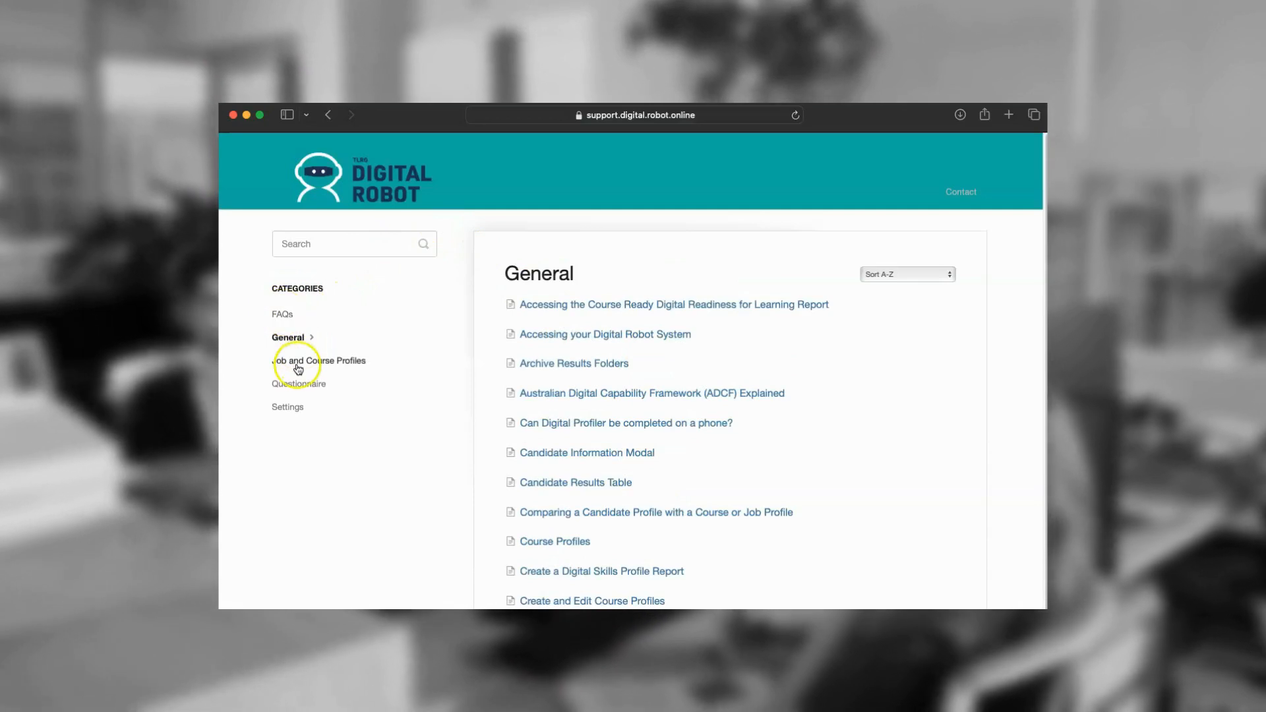
pyautogui.click(294, 384)
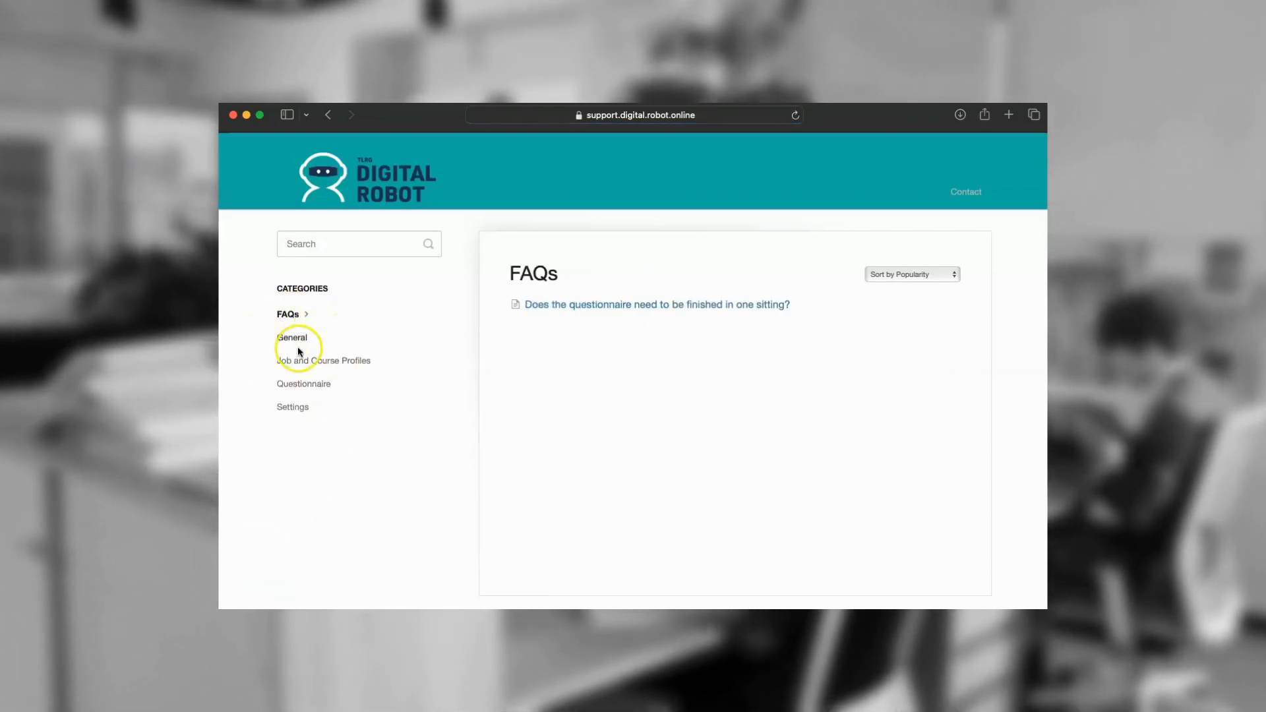
pyautogui.click(292, 337)
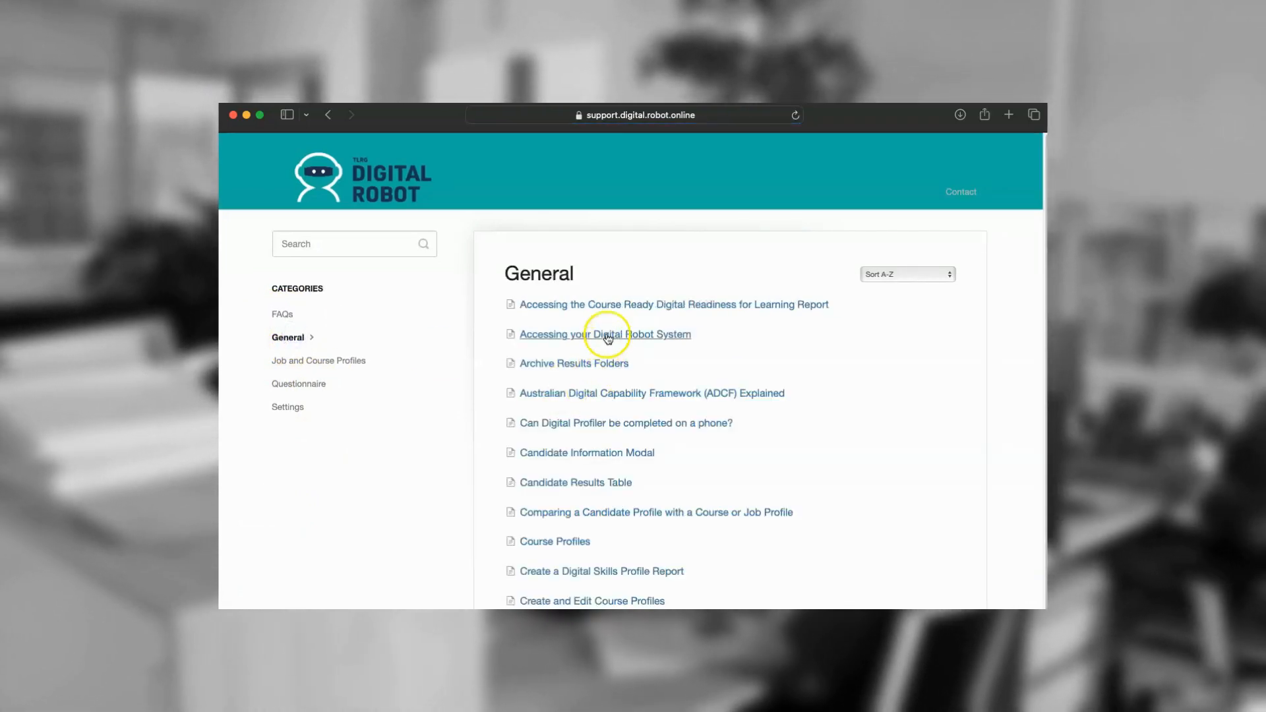
# Open 'Accessing your Digital Robot System' and scroll to its password reset section.
pyautogui.click(604, 335)
pyautogui.scroll(-10, 607, 339)
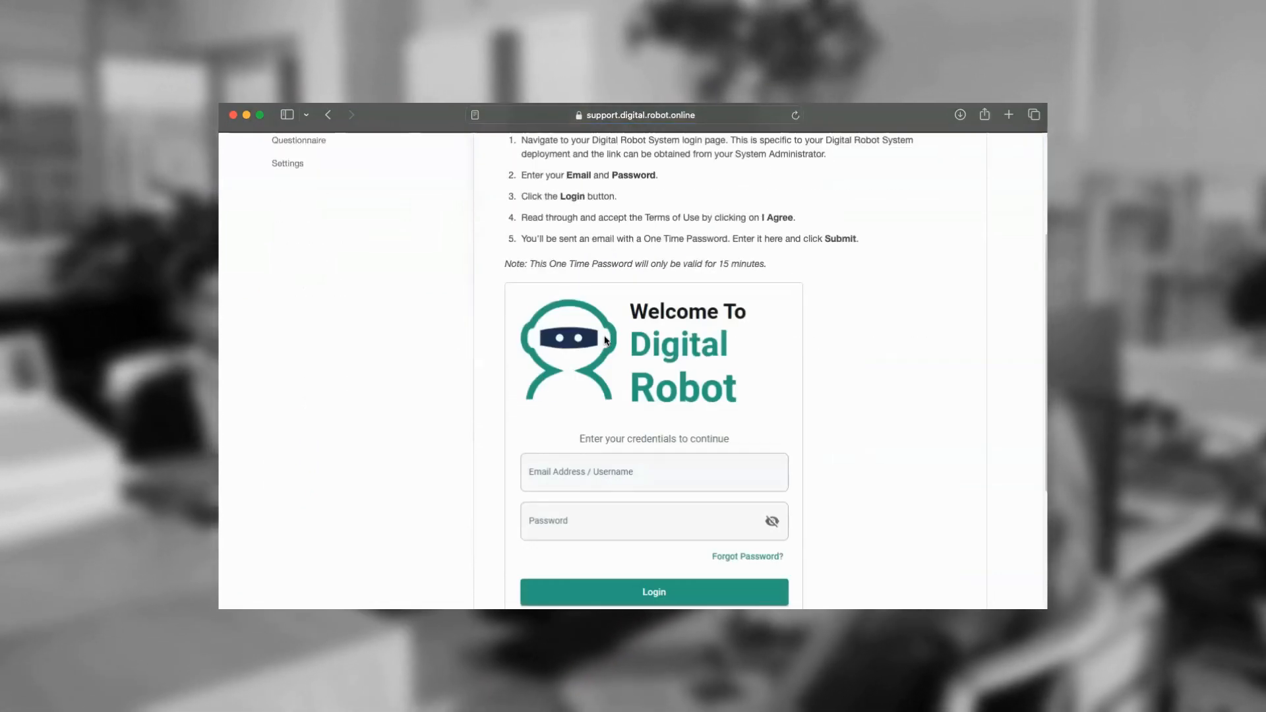
pyautogui.scroll(-5, 604, 339)
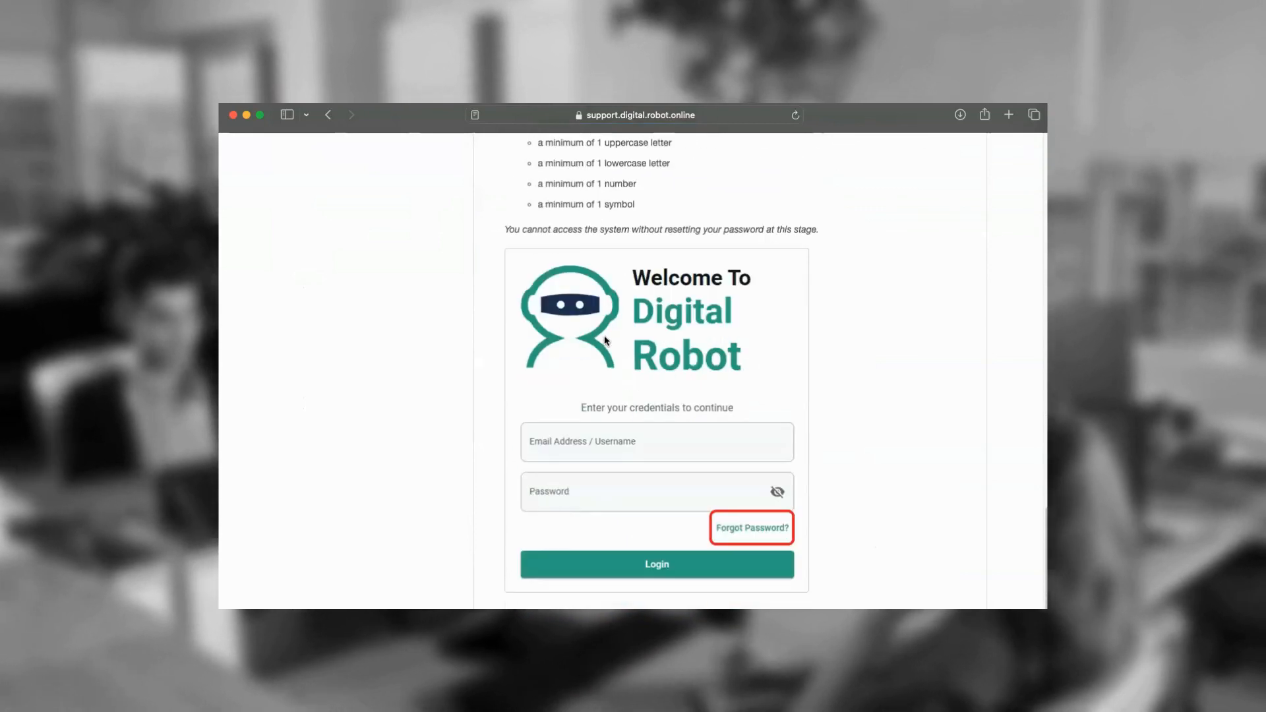